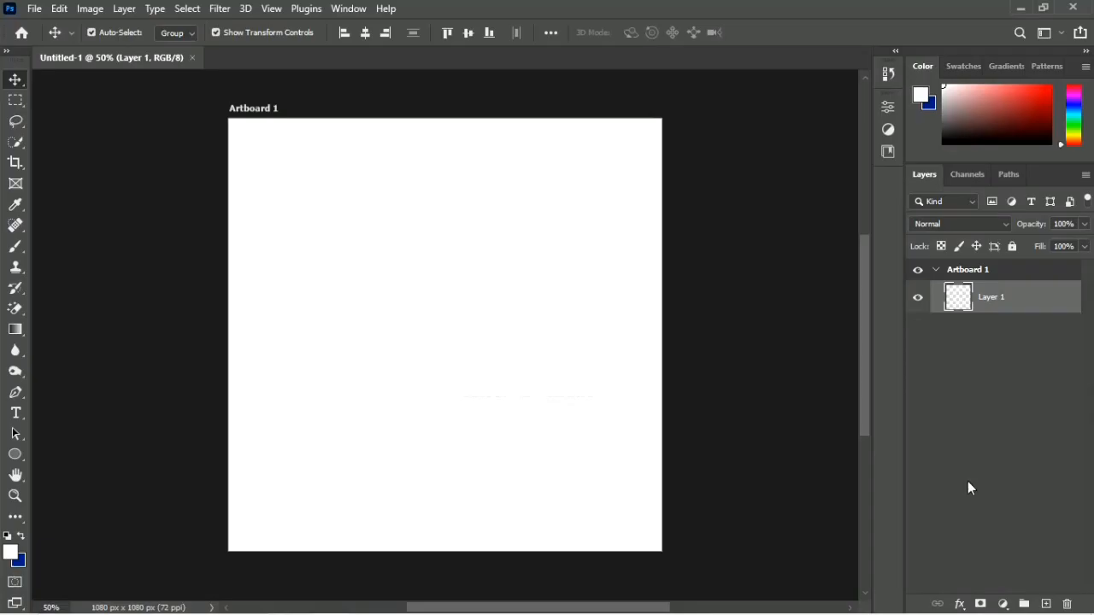
Step: Add a white (ffffff) Solid Color fill layer to the artboard as the background
click(1002, 604)
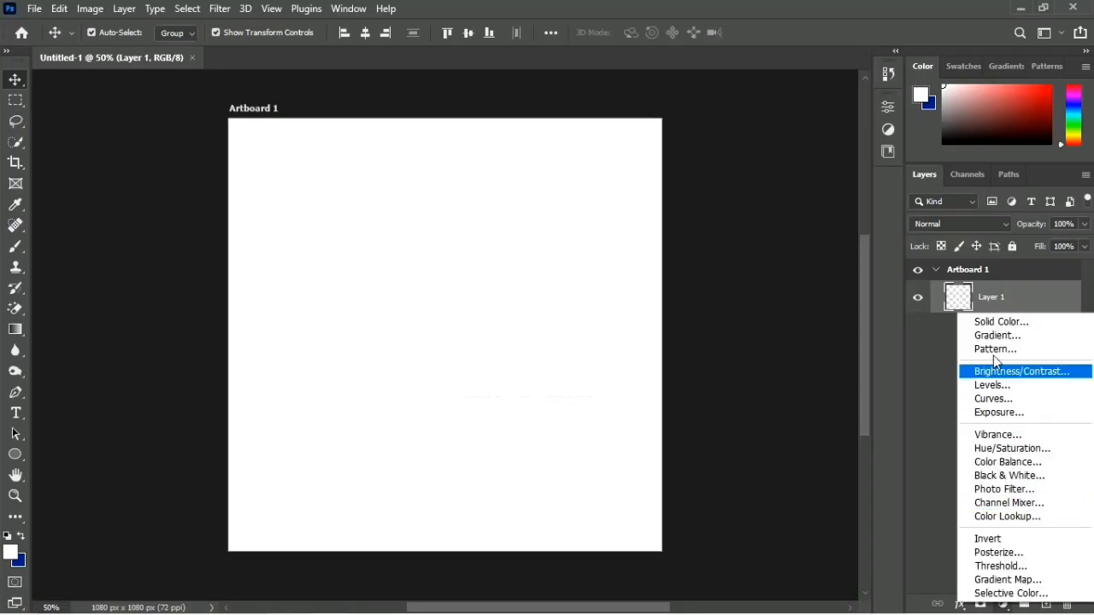
click(990, 323)
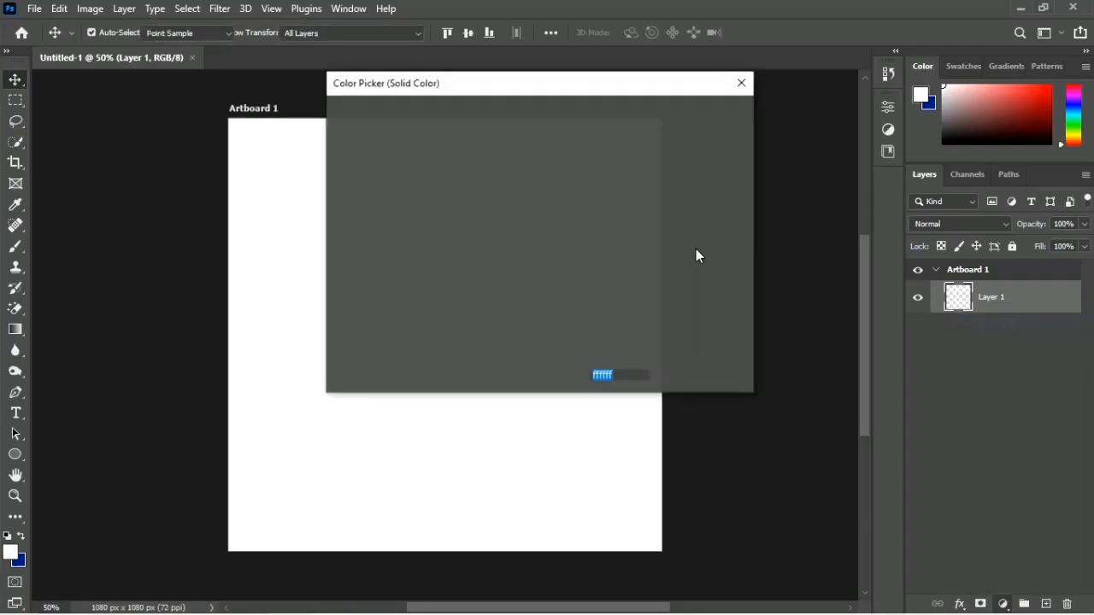
click(689, 116)
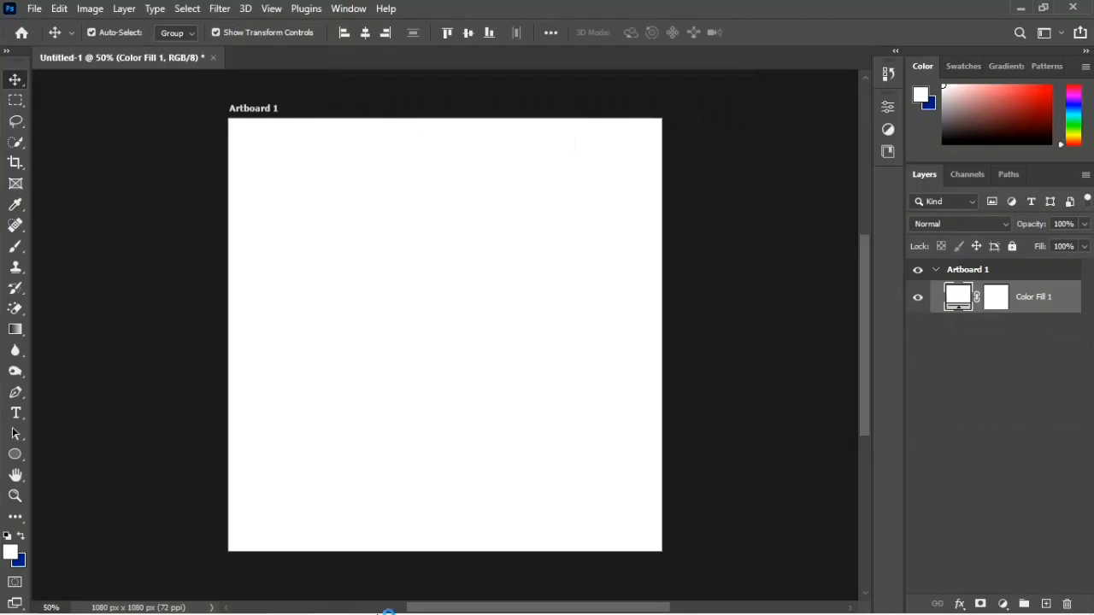
Step: Place the picture-blurred-cityscape-street image from the RESOURCES FILES folder on the artboard and enlarge it to cover the whole artboard
click(372, 604)
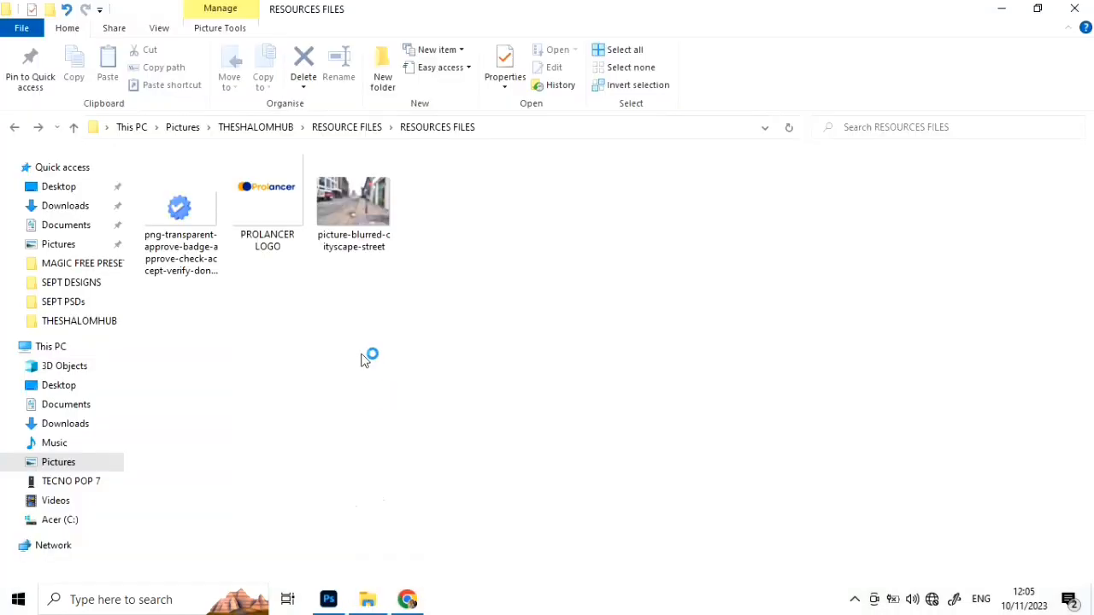
click(360, 213)
drag(360, 210, 356, 430)
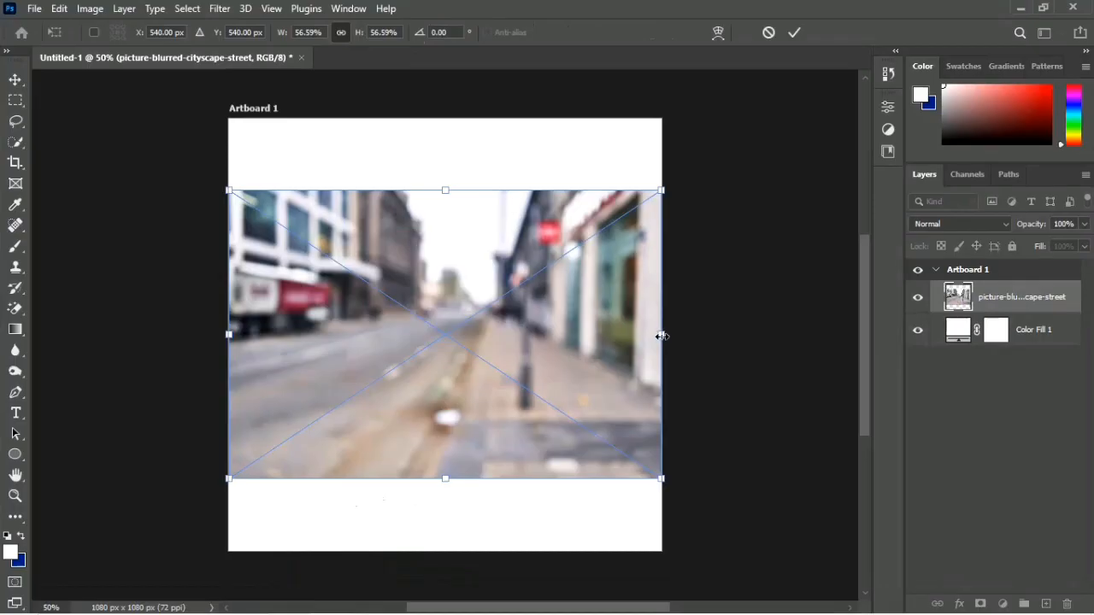
drag(662, 334, 781, 343)
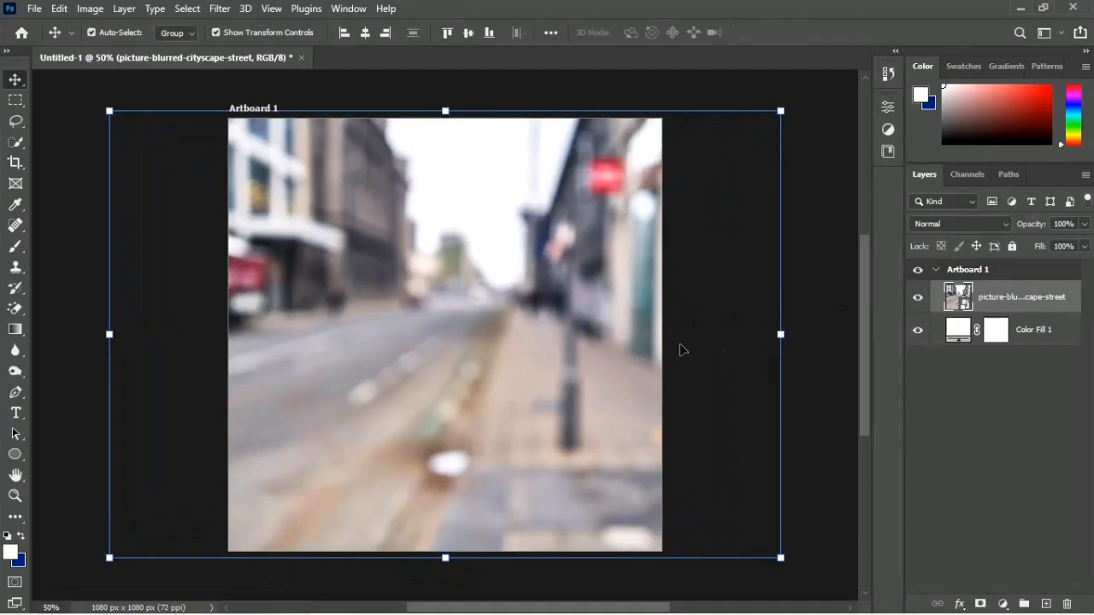
click(715, 385)
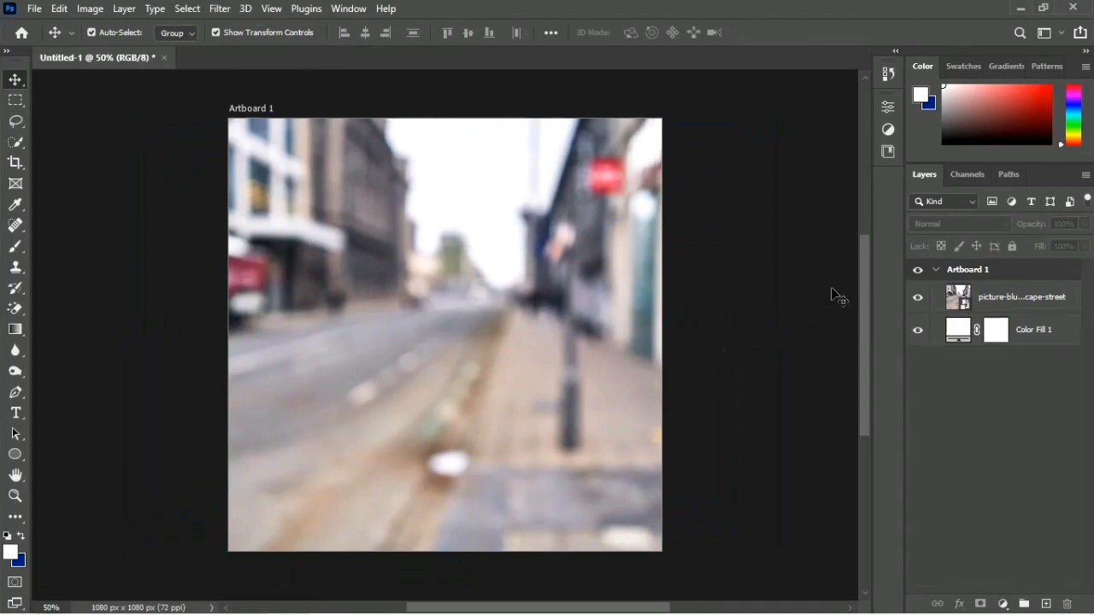
click(1001, 301)
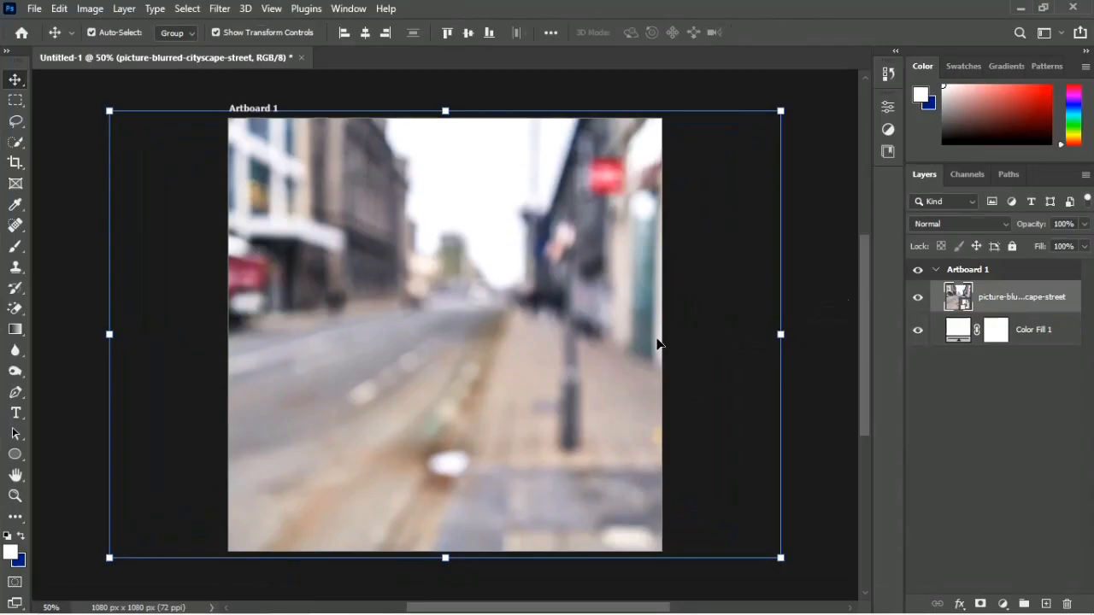
click(693, 376)
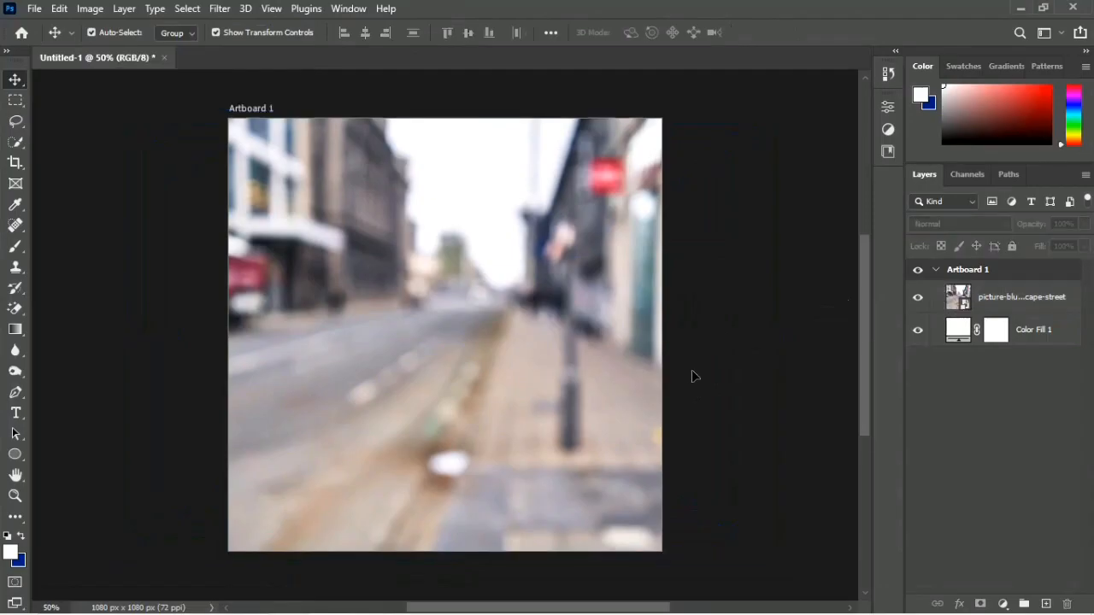
Step: Place the PROLANCER LOGO file from the resources folder, enlarge it and position it in the artboard's upper-left corner
mouse_move(483, 614)
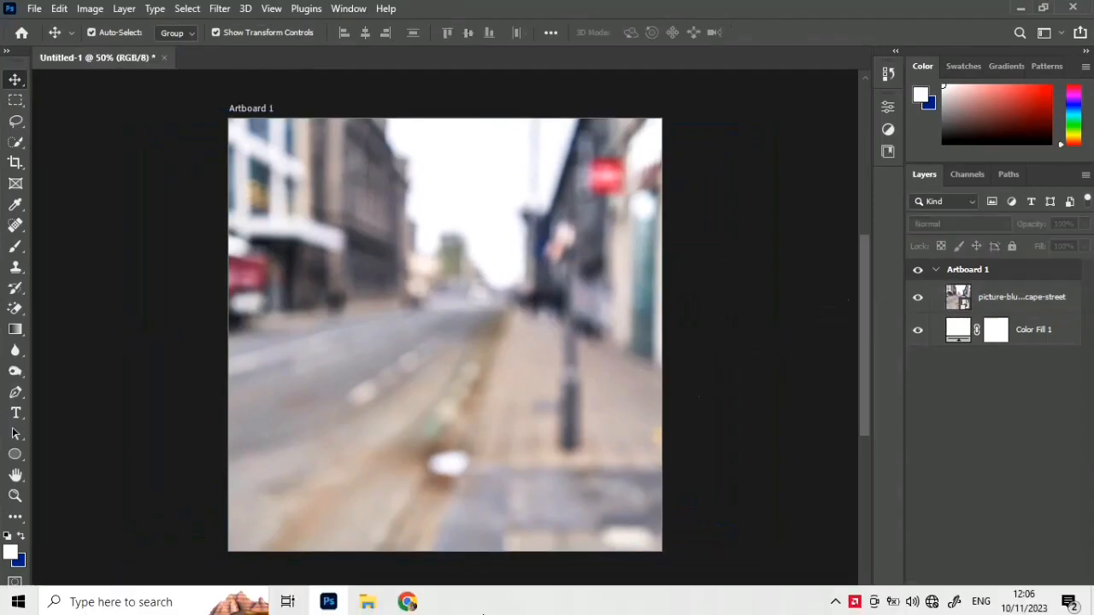
click(366, 600)
click(355, 441)
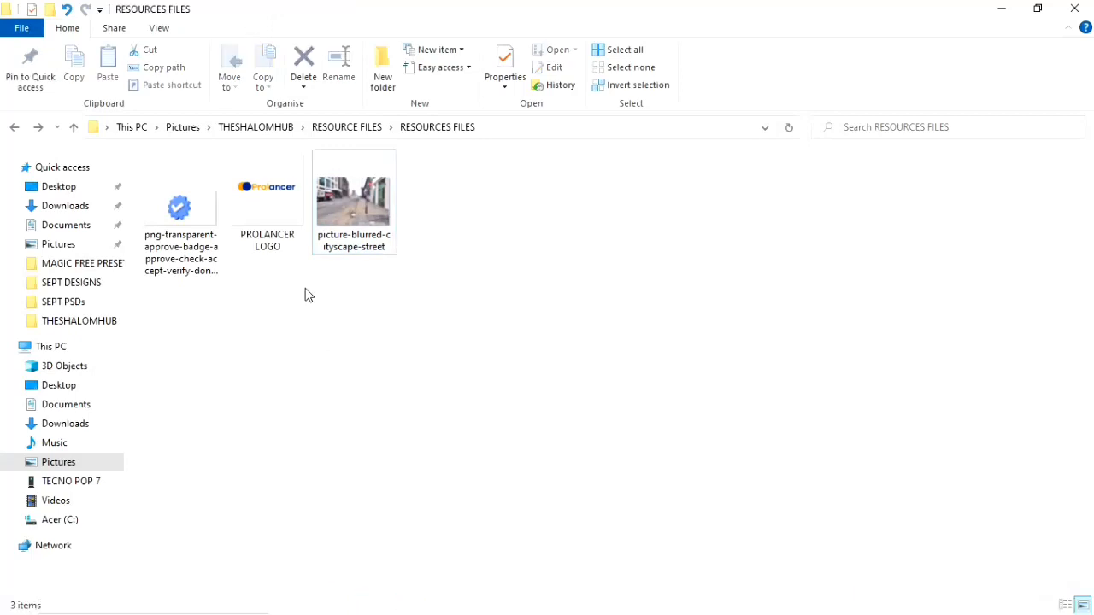
click(266, 197)
drag(260, 210, 392, 373)
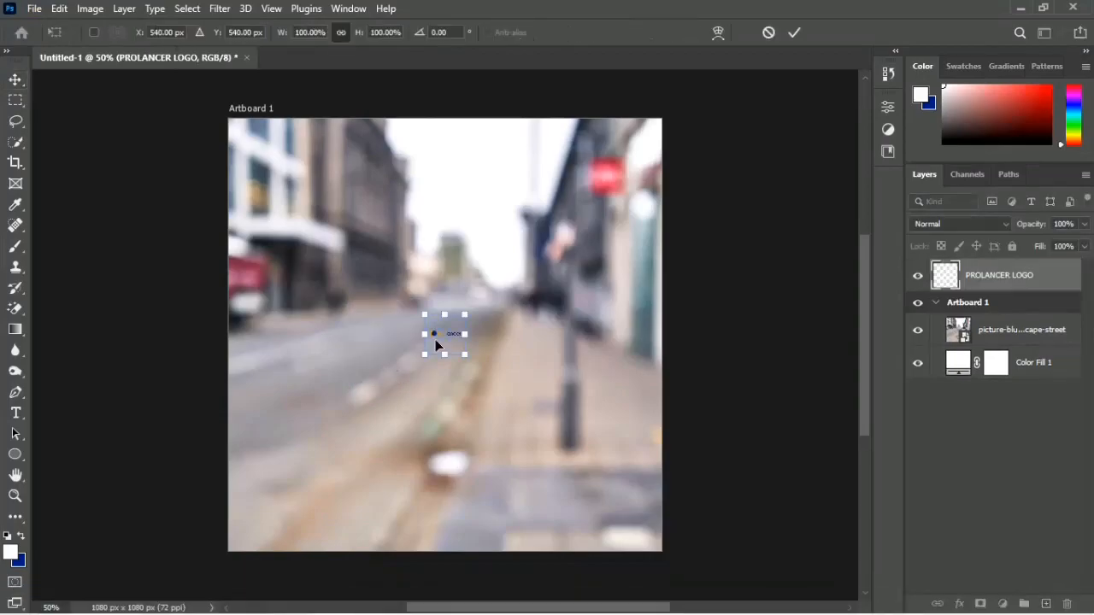
drag(461, 334, 297, 166)
key(Return)
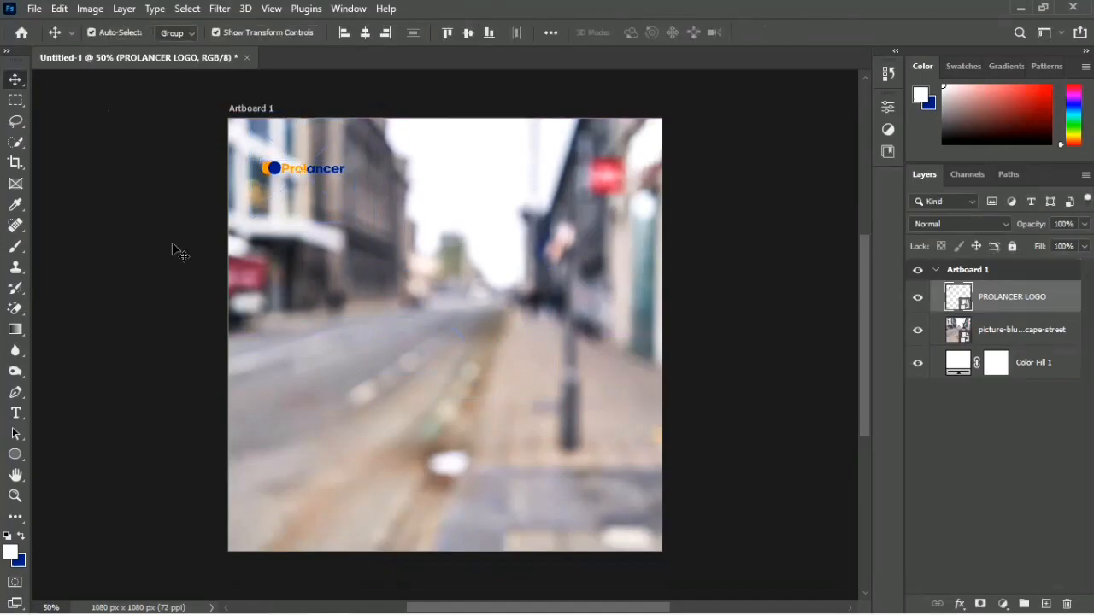
click(220, 220)
click(293, 171)
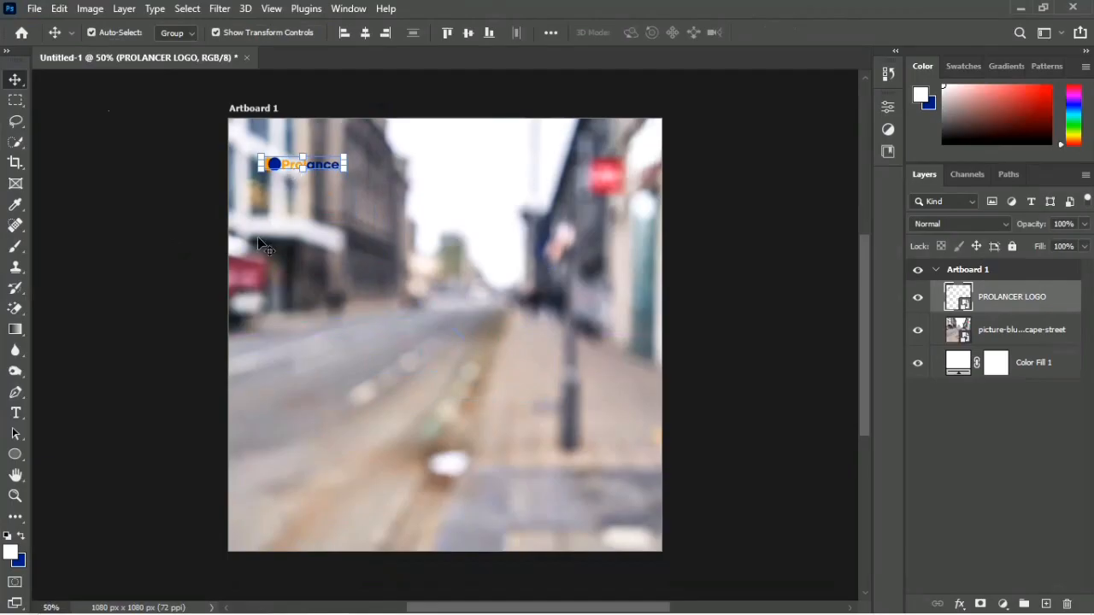
click(188, 357)
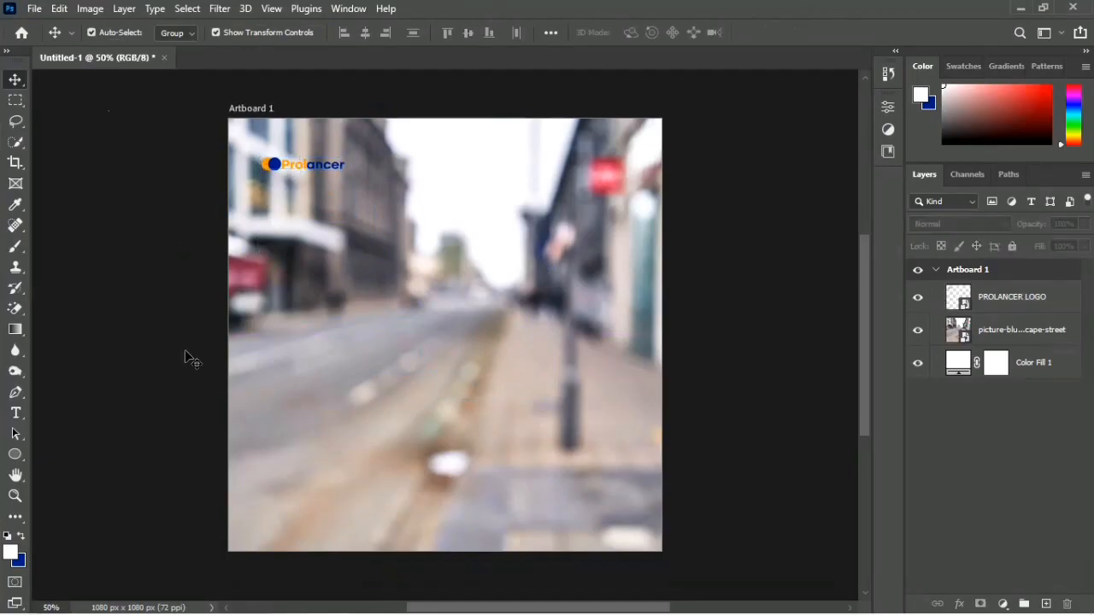
Step: Start a text object below the logo in Montserrat ExtraBold at 116 pt, near the artboard's left edge
key(t)
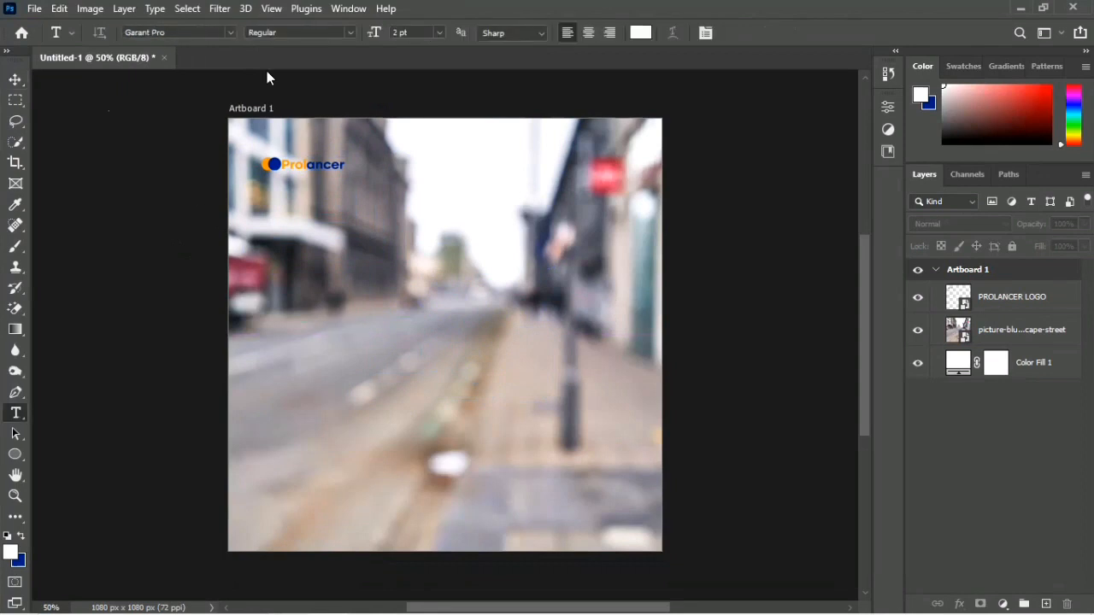
click(348, 327)
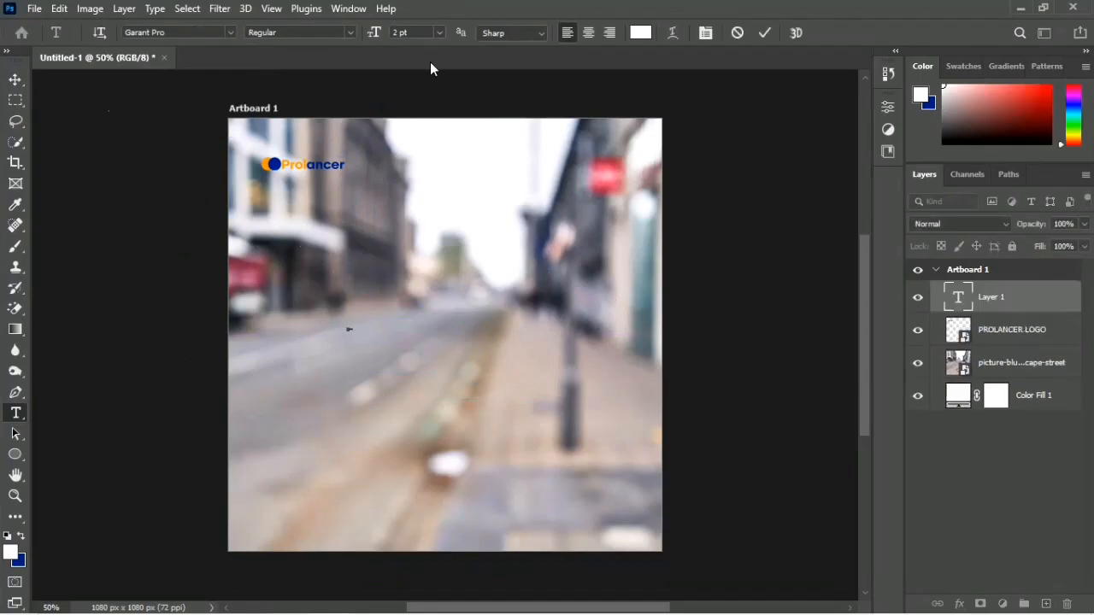
drag(374, 37, 464, 33)
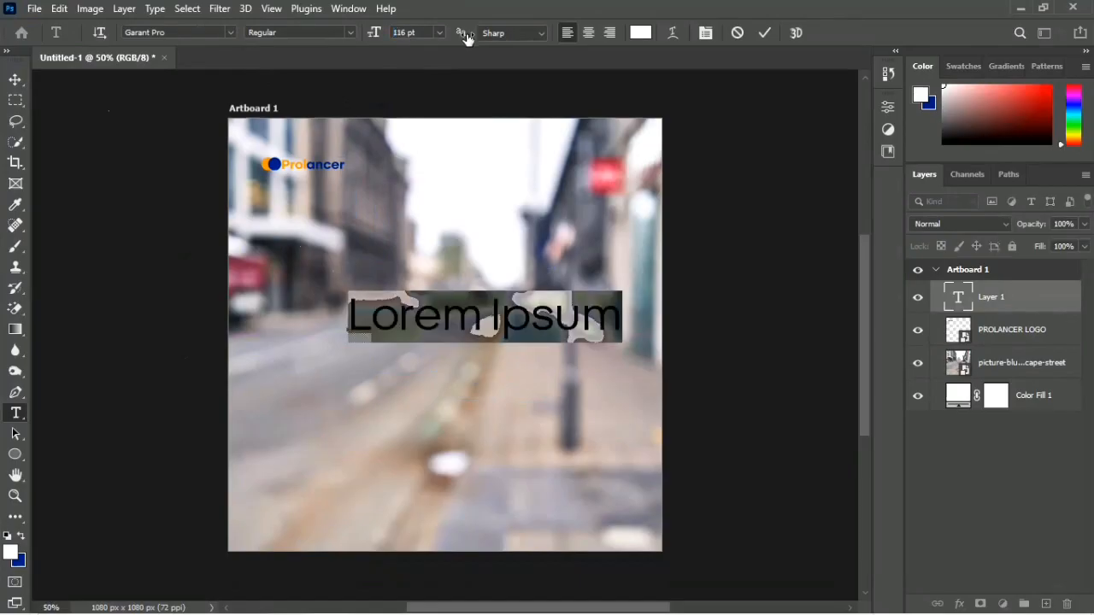
click(221, 31)
text(MONT)
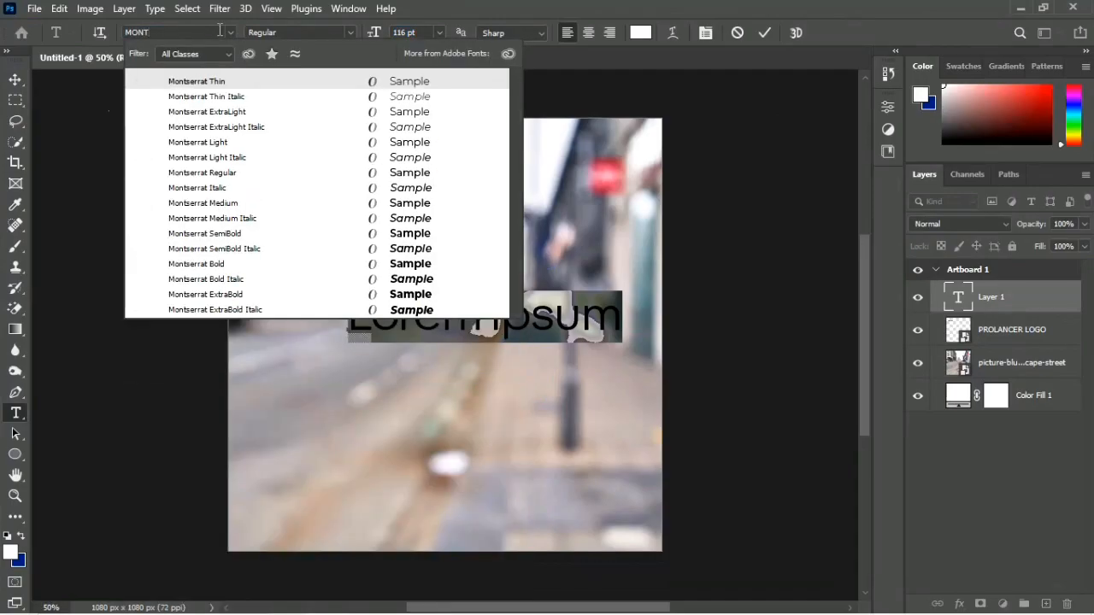
click(226, 296)
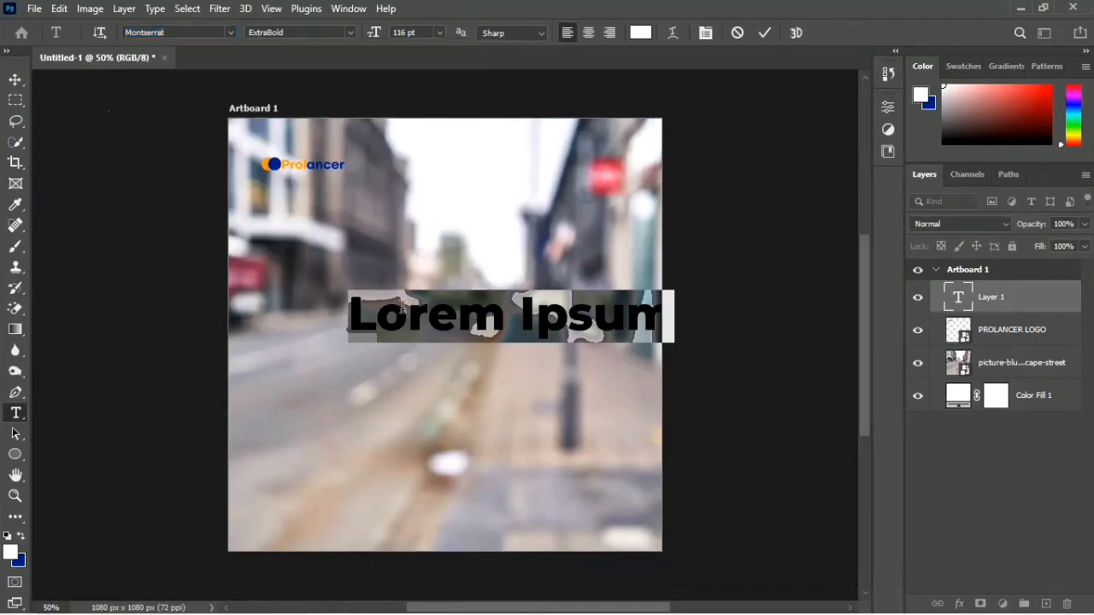
drag(267, 249, 247, 235)
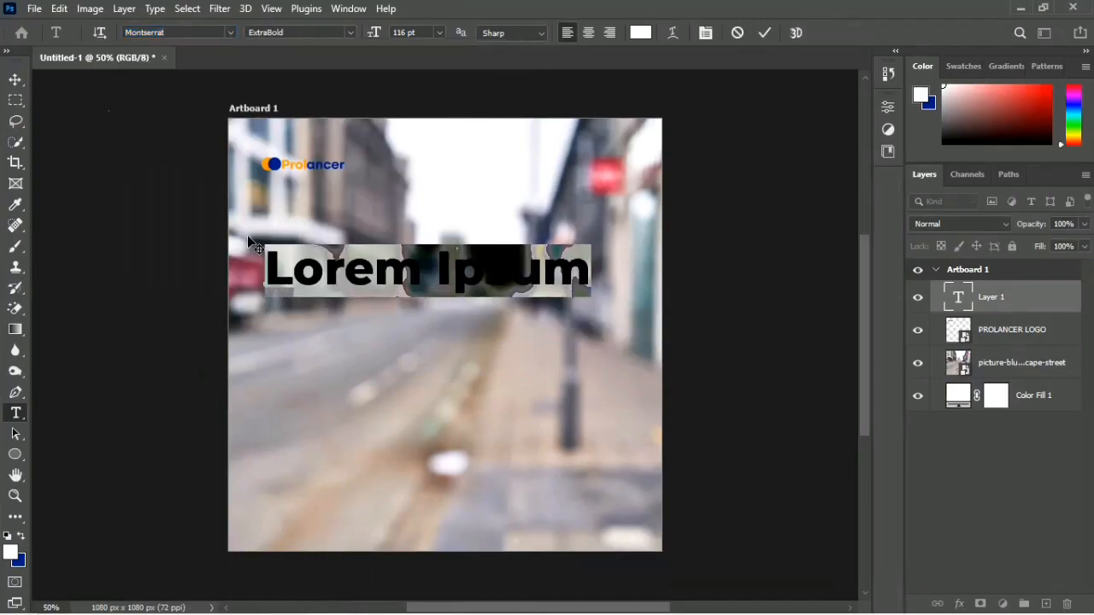
Step: Enter the headline "FAST", "EASY &", "PAYMENT" in capitals on three separate lines
key(Caps_Lock)
key(Caps_Lock)
key(Caps_Lock)
text(FAST)
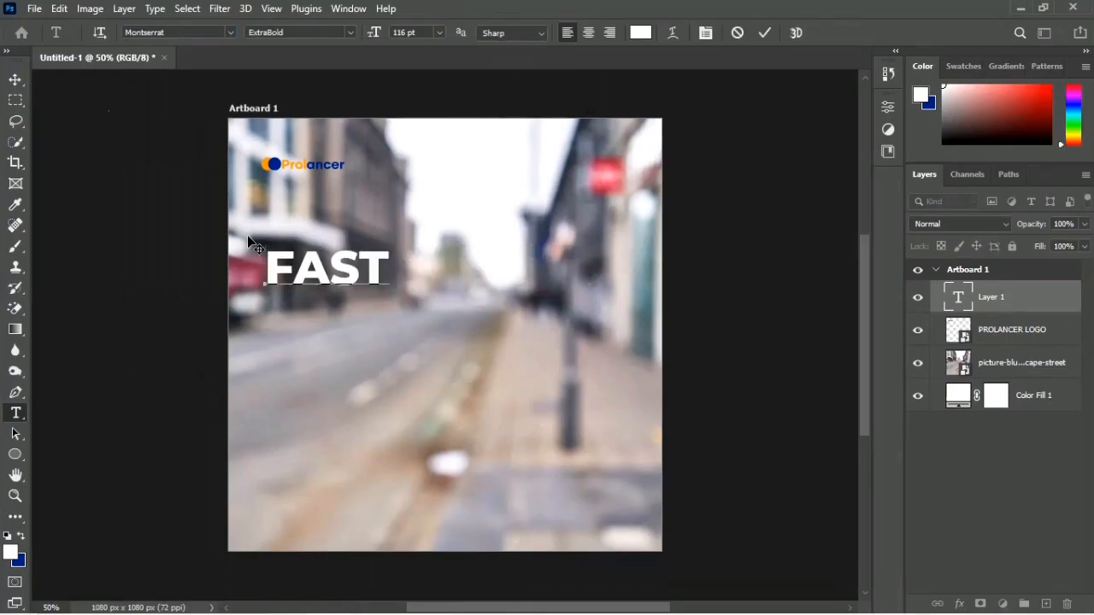
key(Return)
text(EASY)
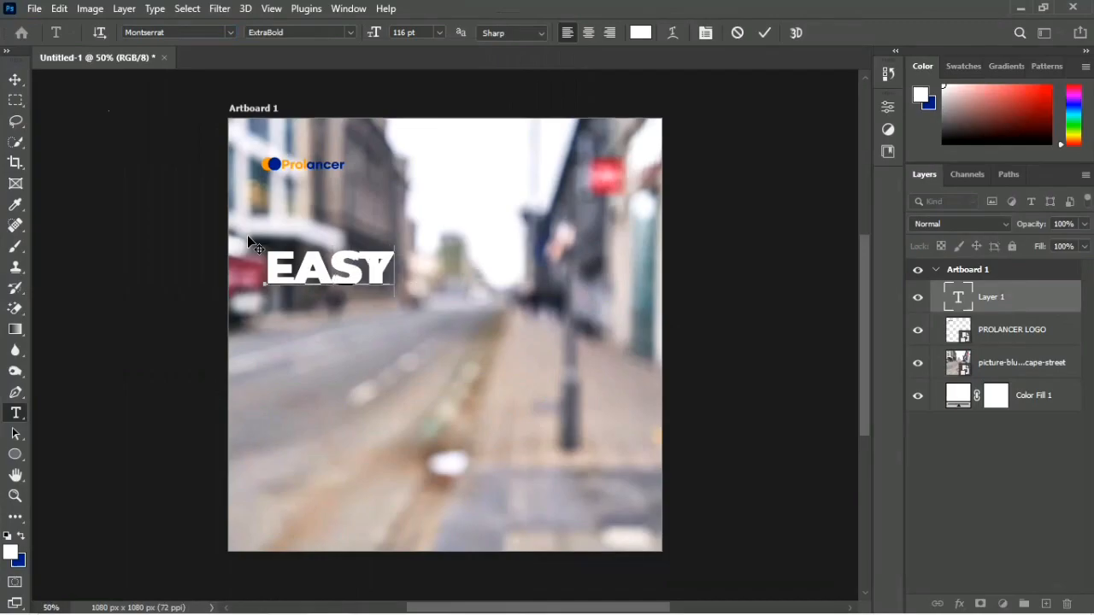
text(&)
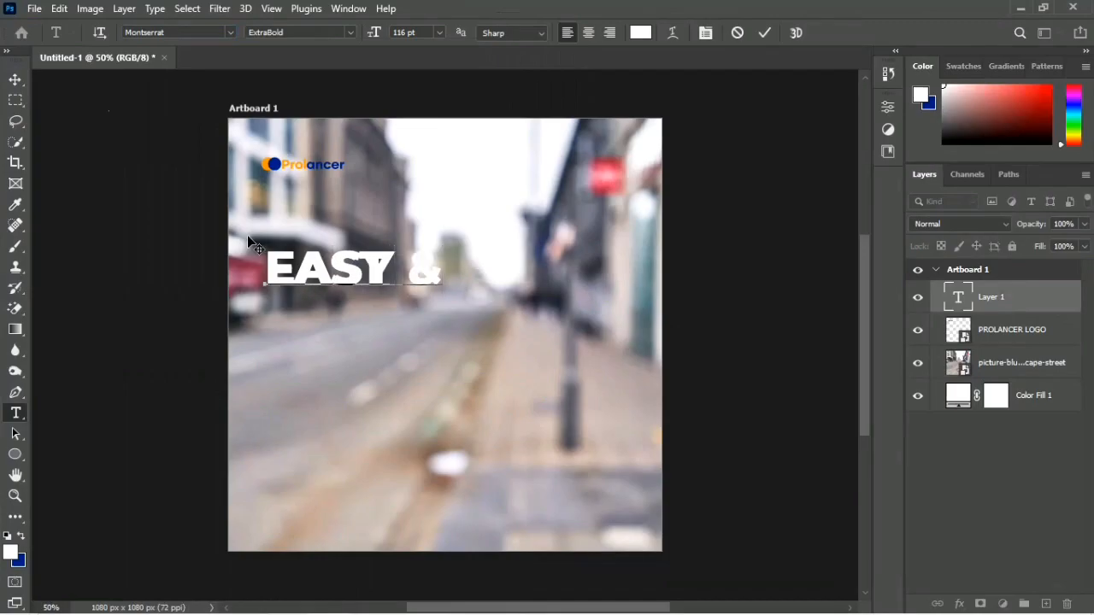
key(Return)
text(PAYMENT)
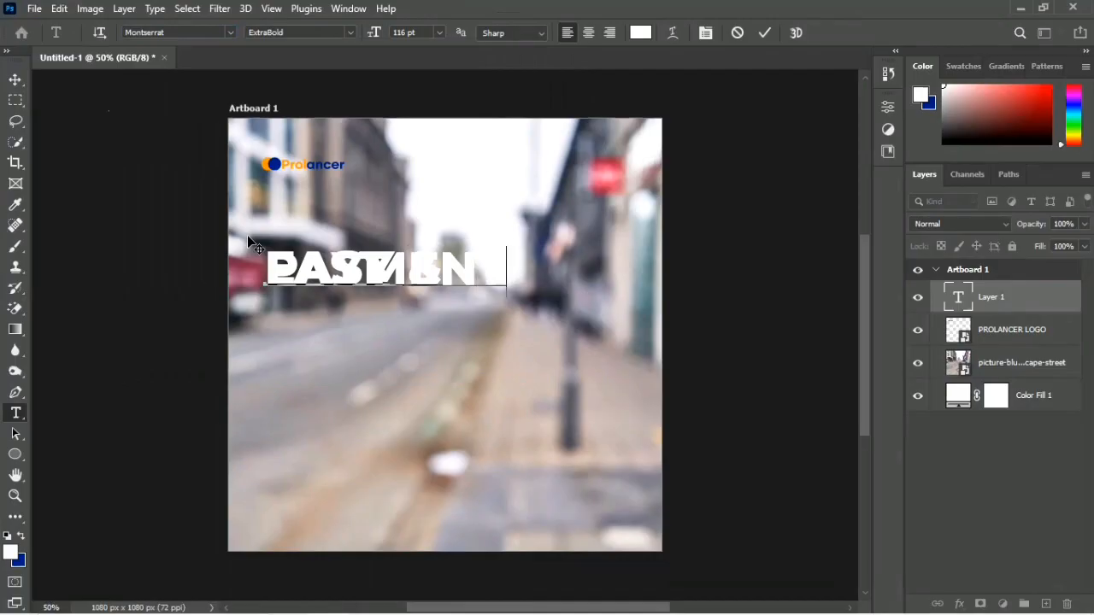
Step: Set the leading of the whole headline to 86 pt and commit the text
key(ctrl+a)
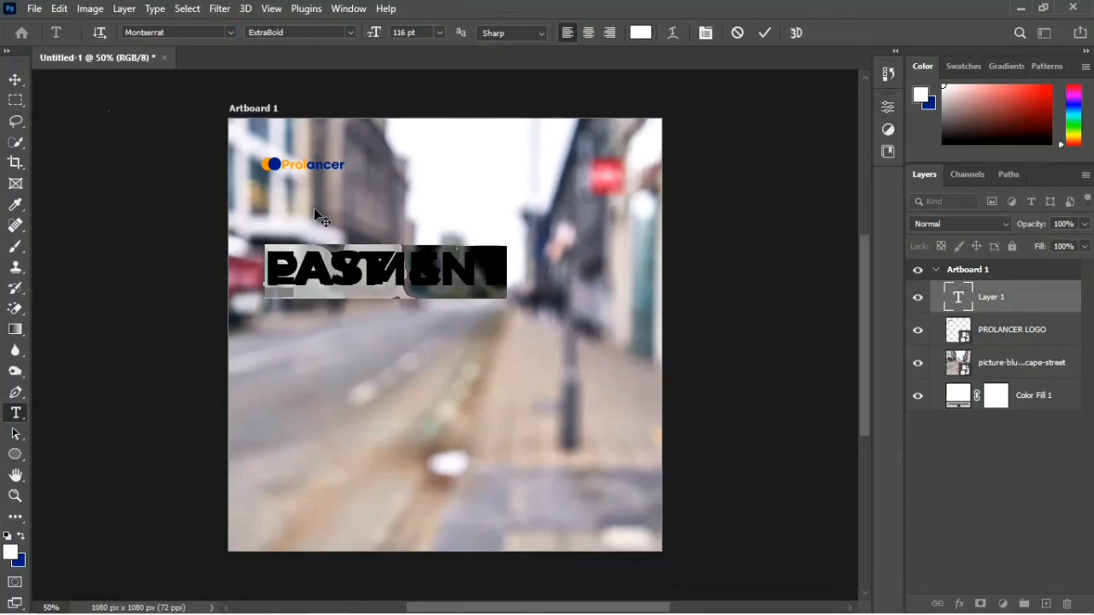
click(889, 107)
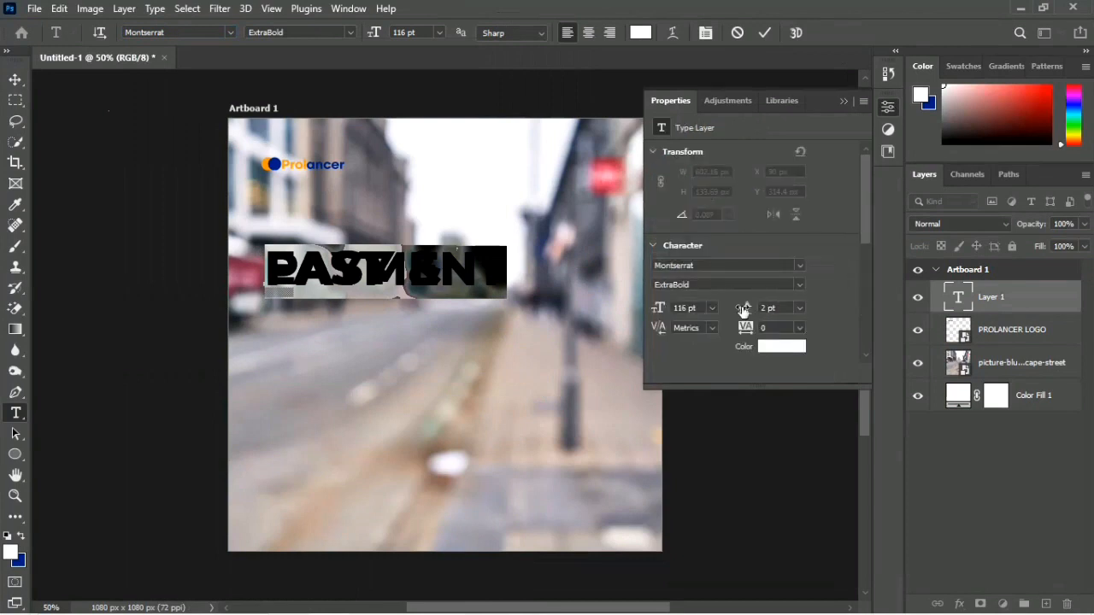
drag(744, 311, 811, 311)
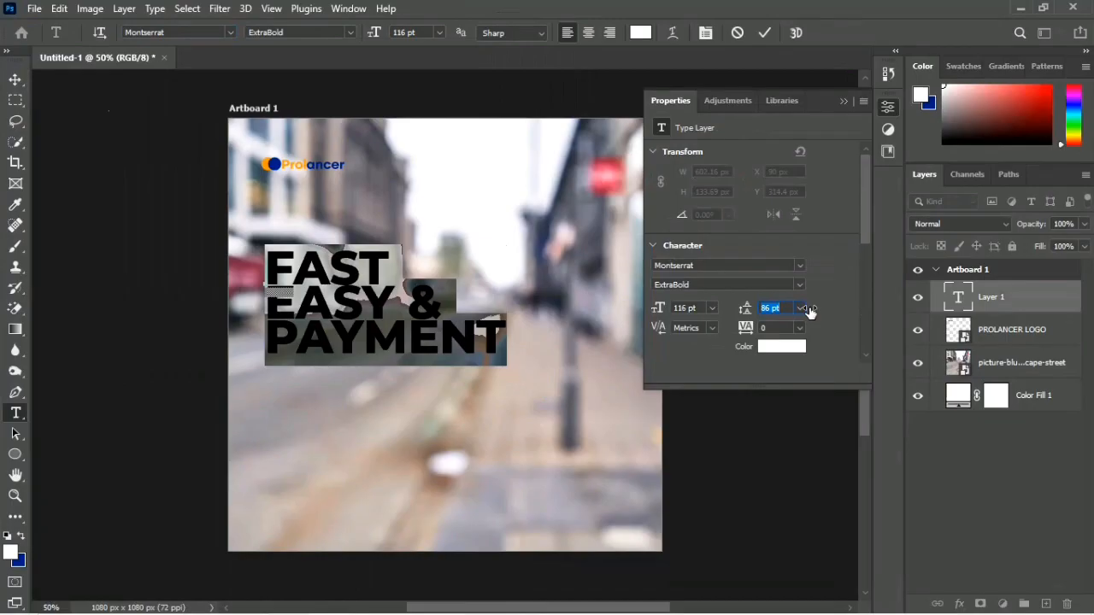
click(759, 34)
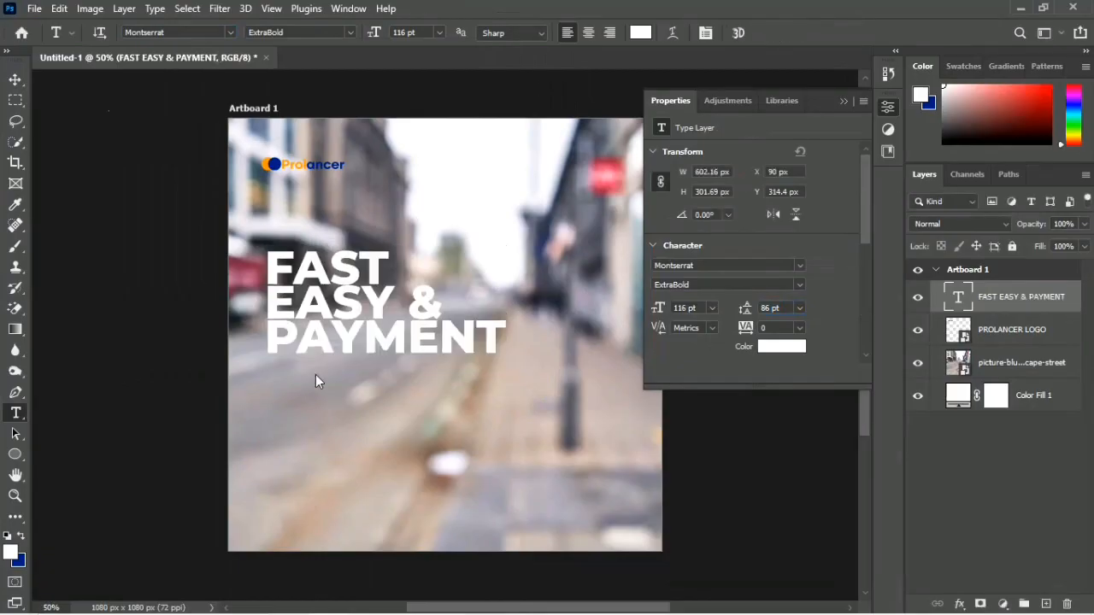
Step: Move the headline slightly up to align with the logo's left edge and scale it to about 90%
key(v)
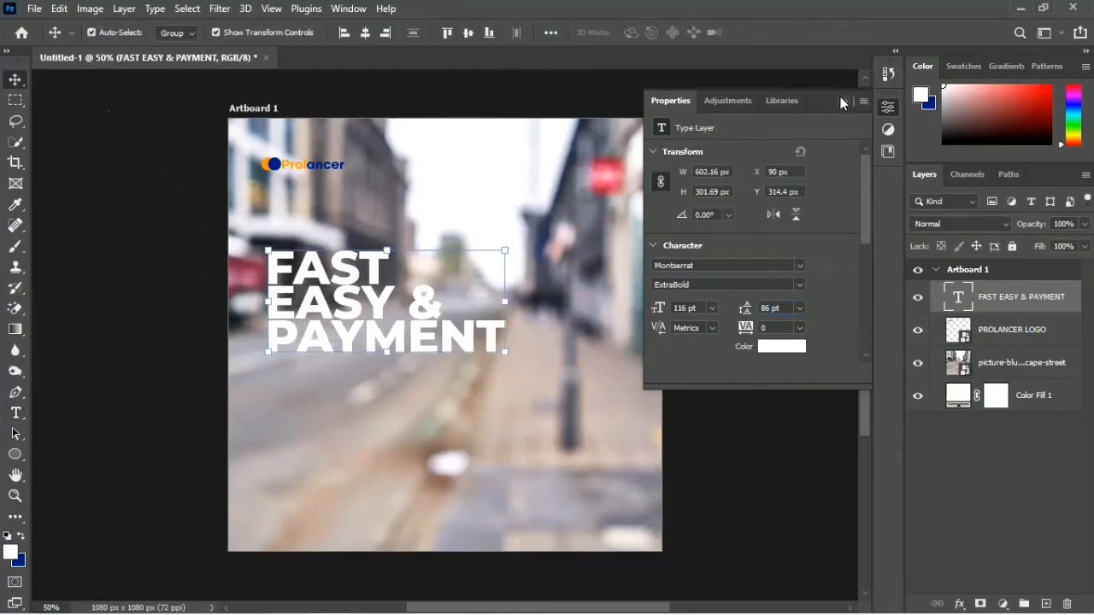
click(843, 100)
mouse_move(380, 305)
mouse_down()
mouse_move(375, 275)
mouse_move(376, 301)
mouse_up()
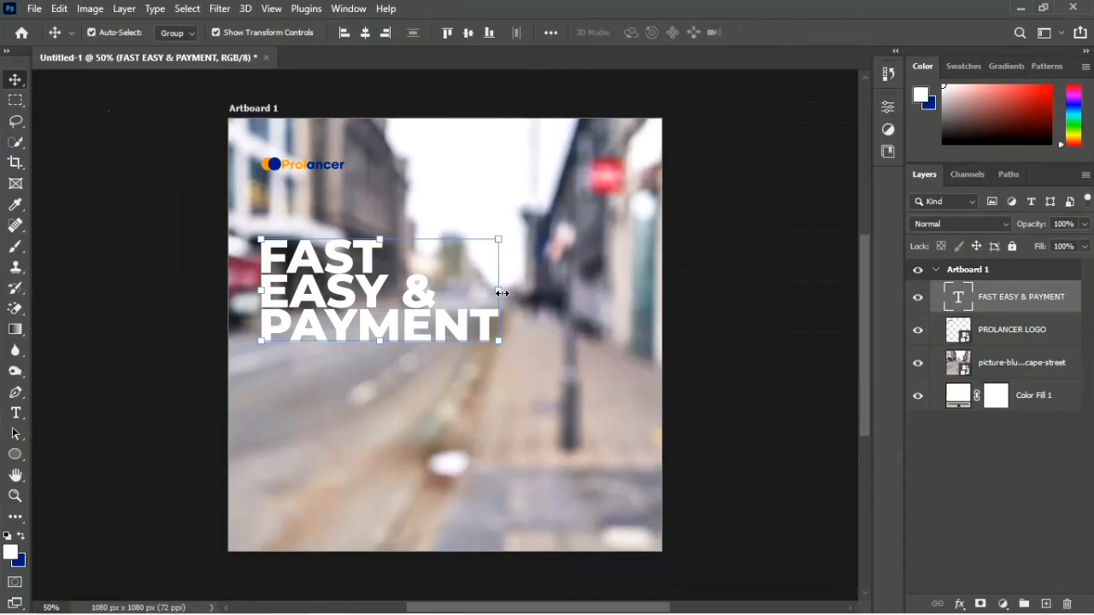
drag(499, 291, 474, 294)
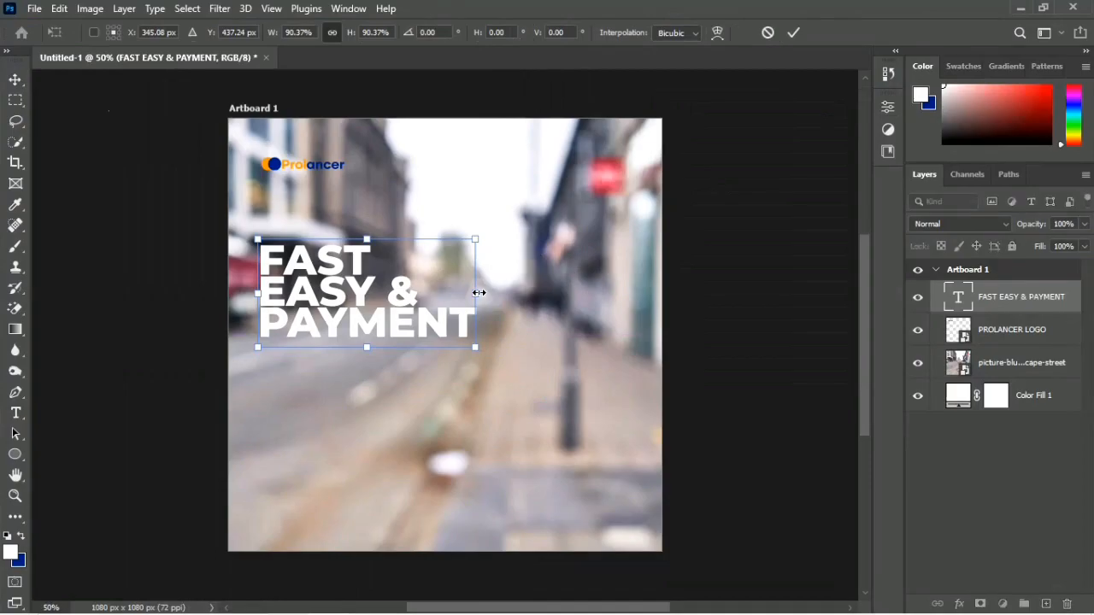
key(Return)
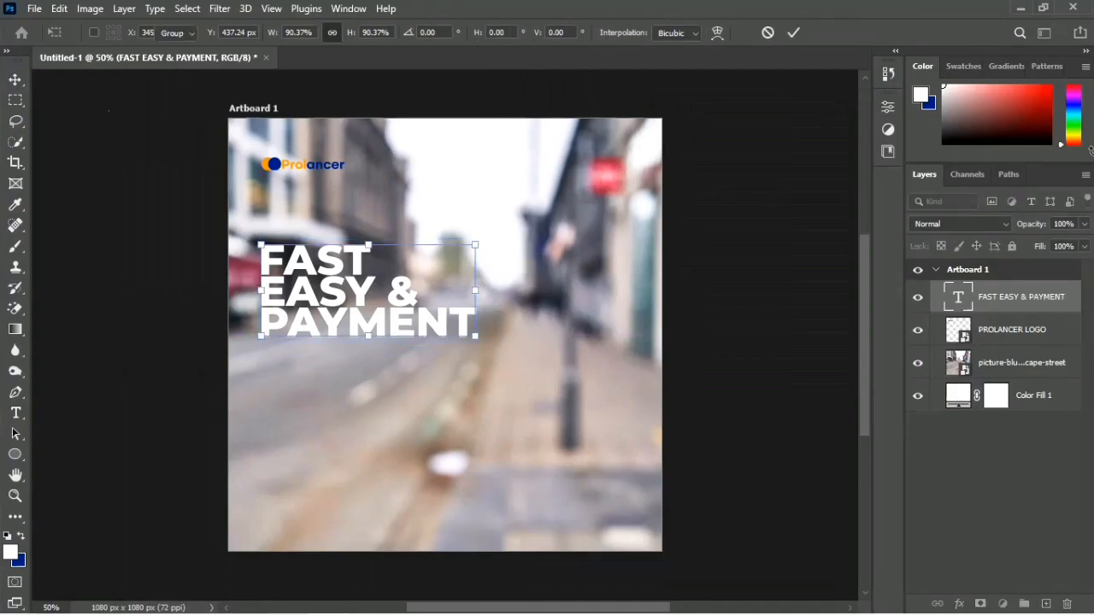
Step: Draw a rectangle of about 610 x 313 px around the headline, on a layer between the logo and the text
click(1027, 340)
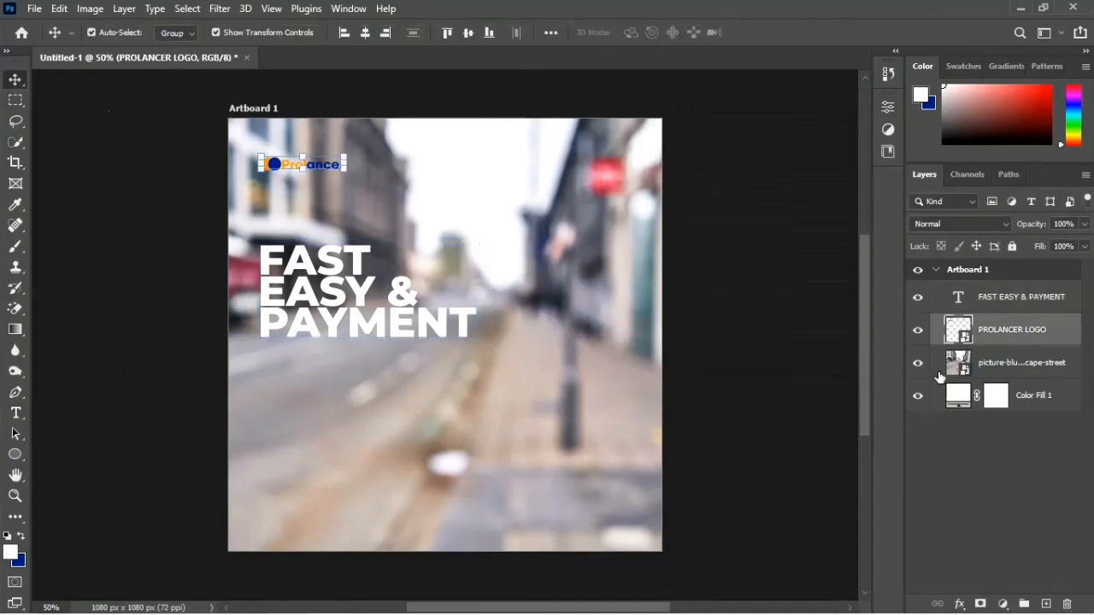
right_click(13, 459)
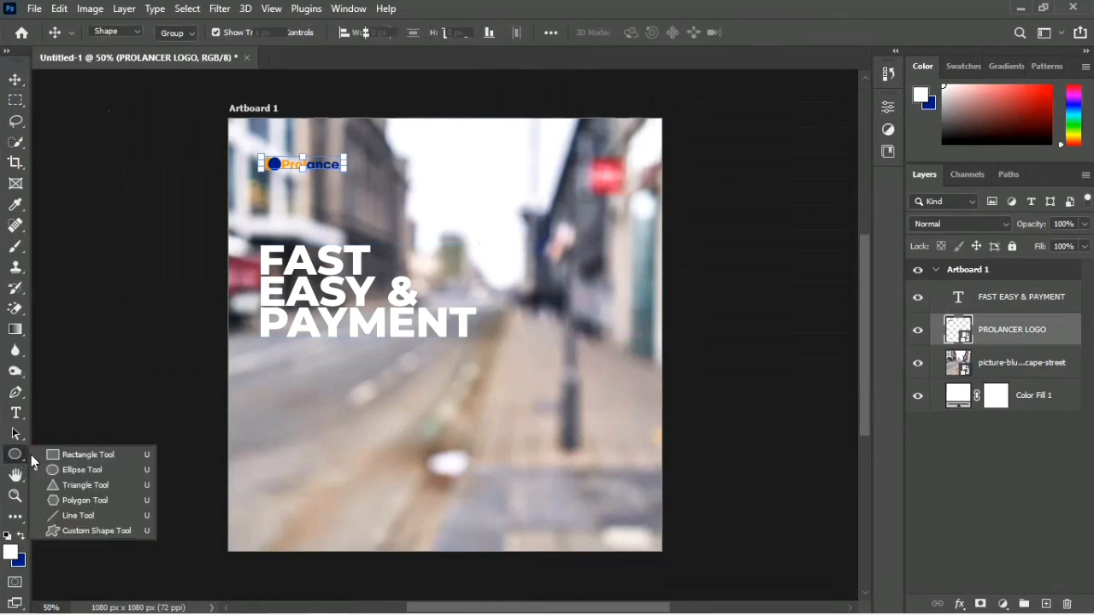
click(62, 456)
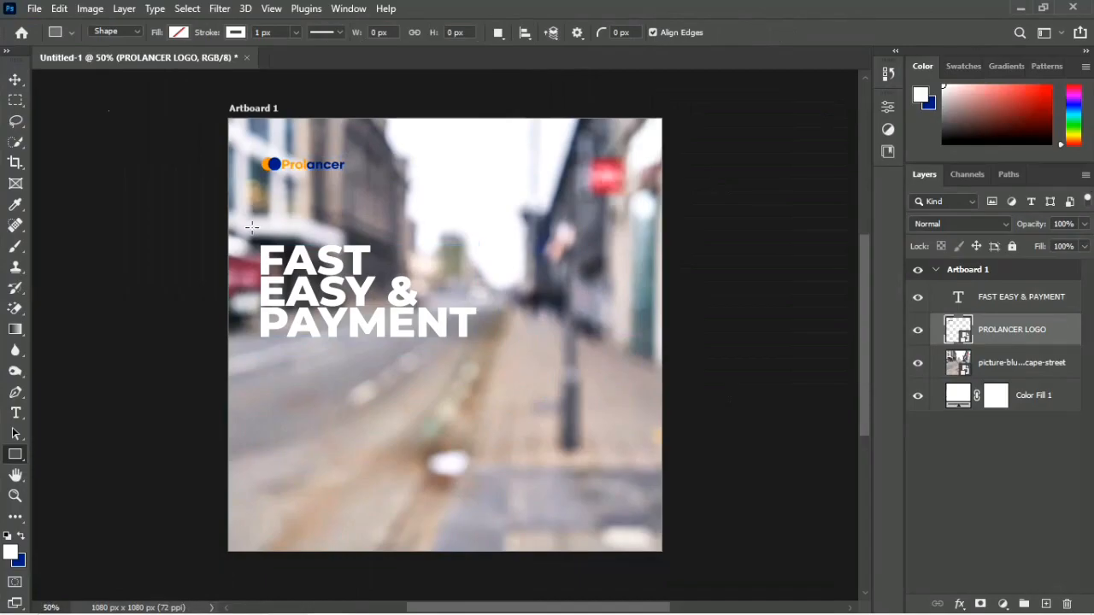
drag(252, 227, 496, 352)
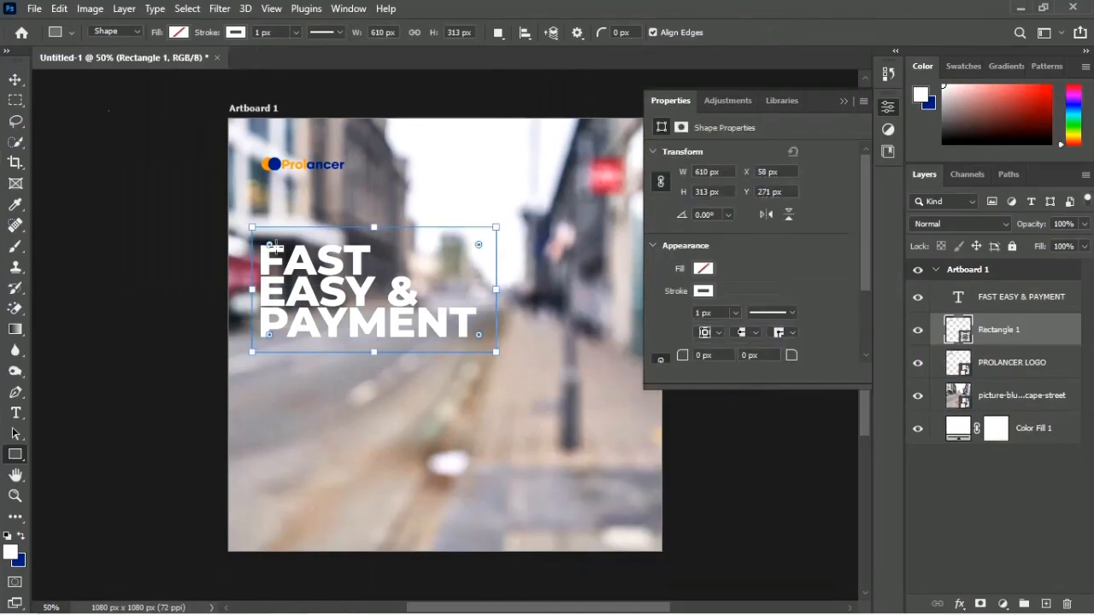
Step: Remove the rectangle's stroke and fill it with white
click(237, 32)
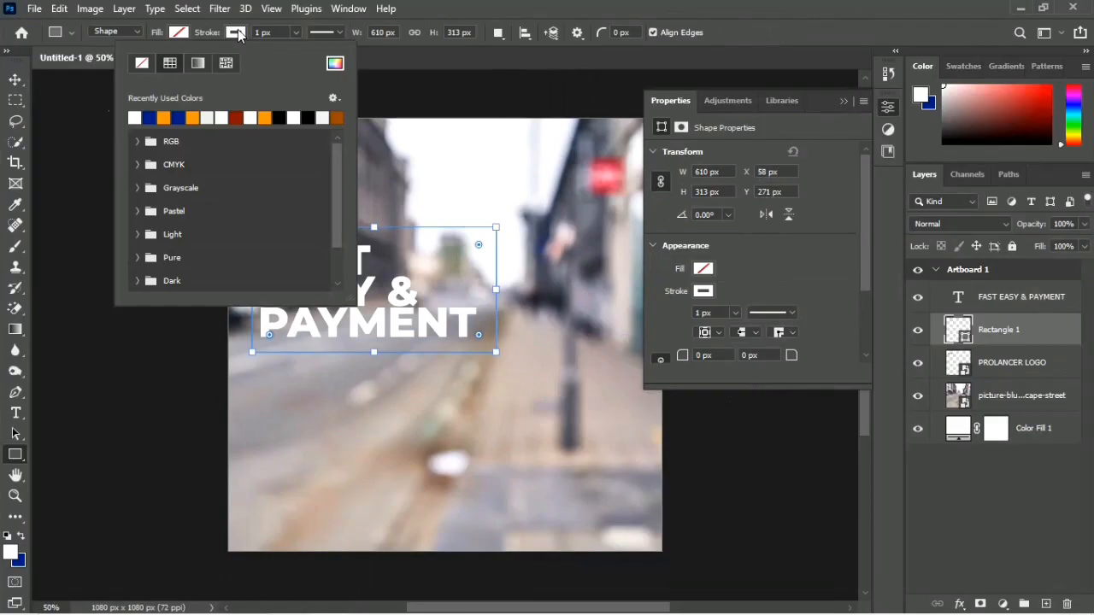
click(144, 65)
click(180, 33)
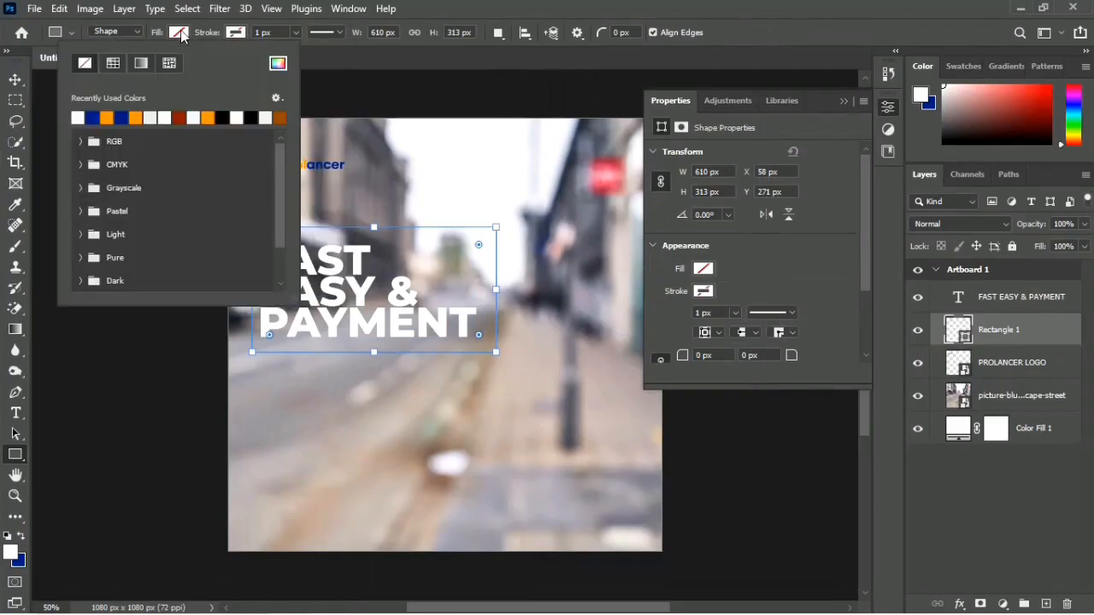
click(81, 116)
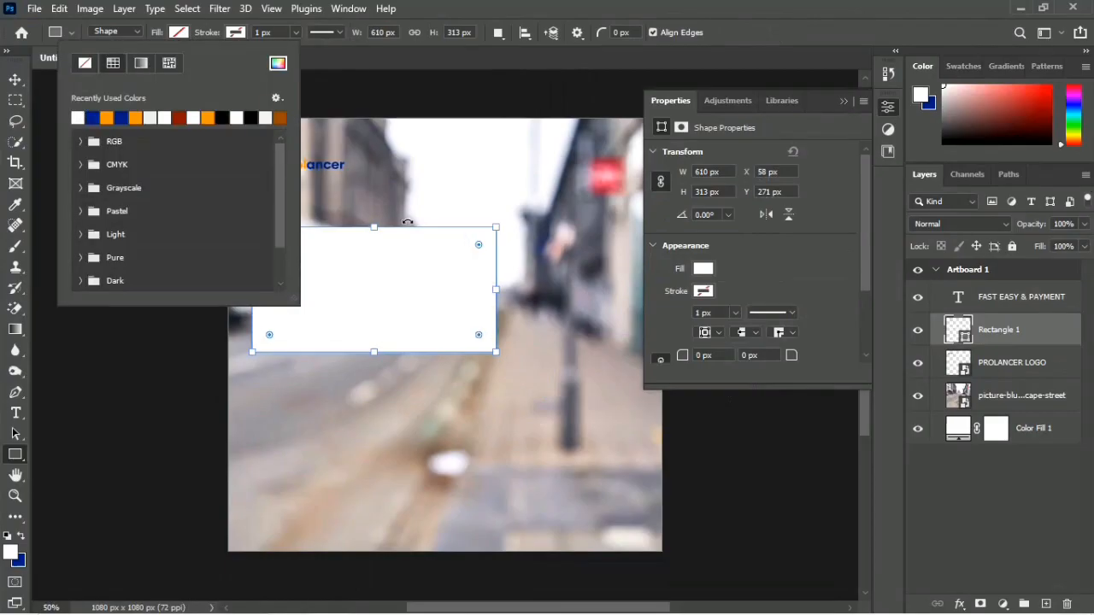
Step: Round all four corners of the white rectangle to a radius of about 58 px
drag(479, 246, 476, 251)
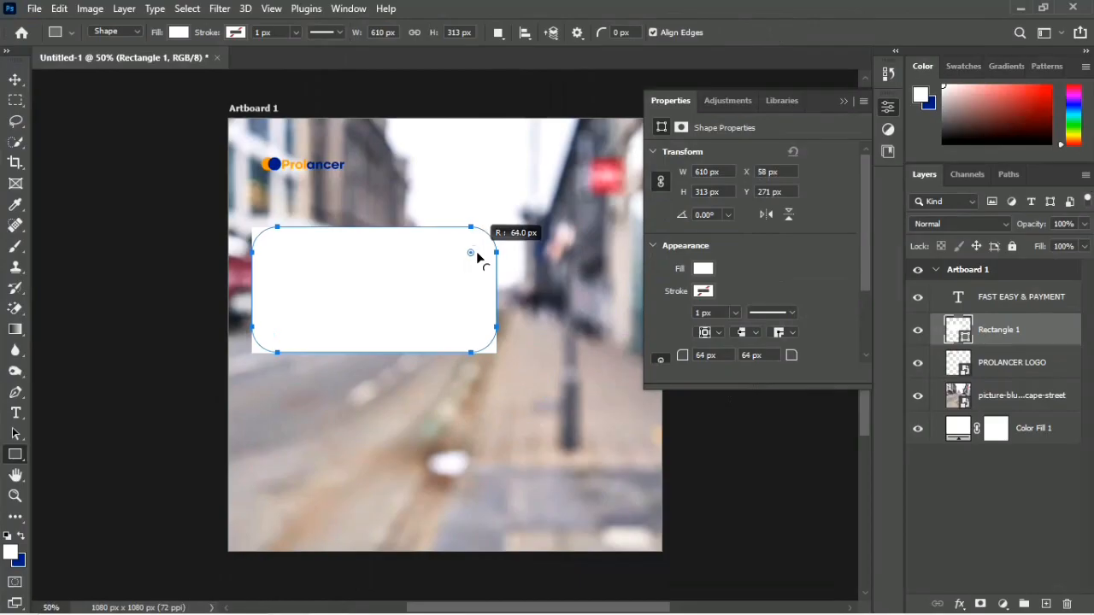
drag(476, 252, 478, 248)
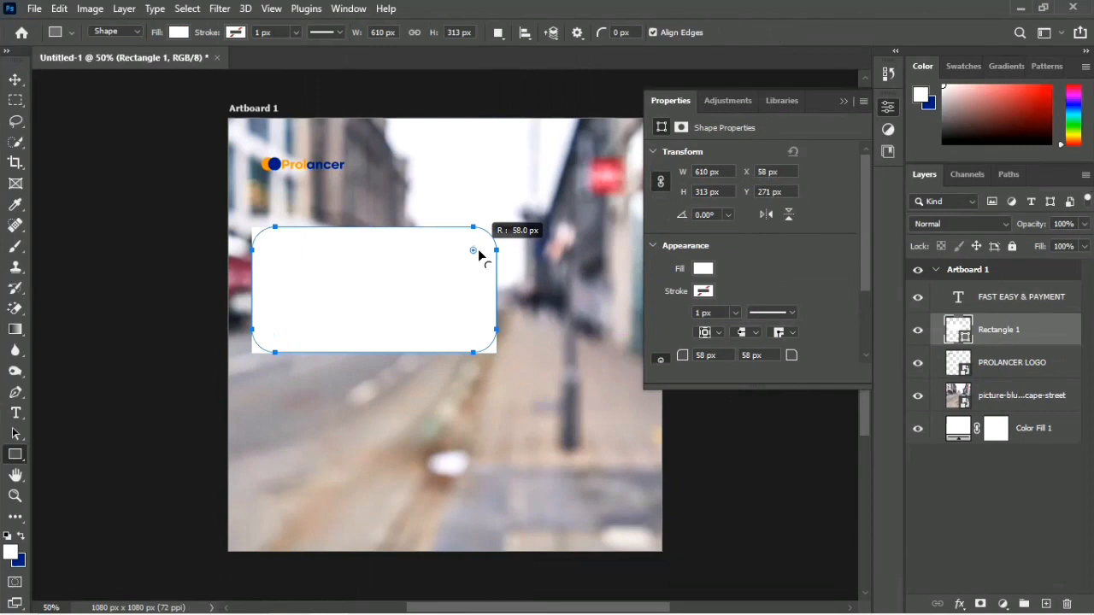
drag(477, 249, 478, 249)
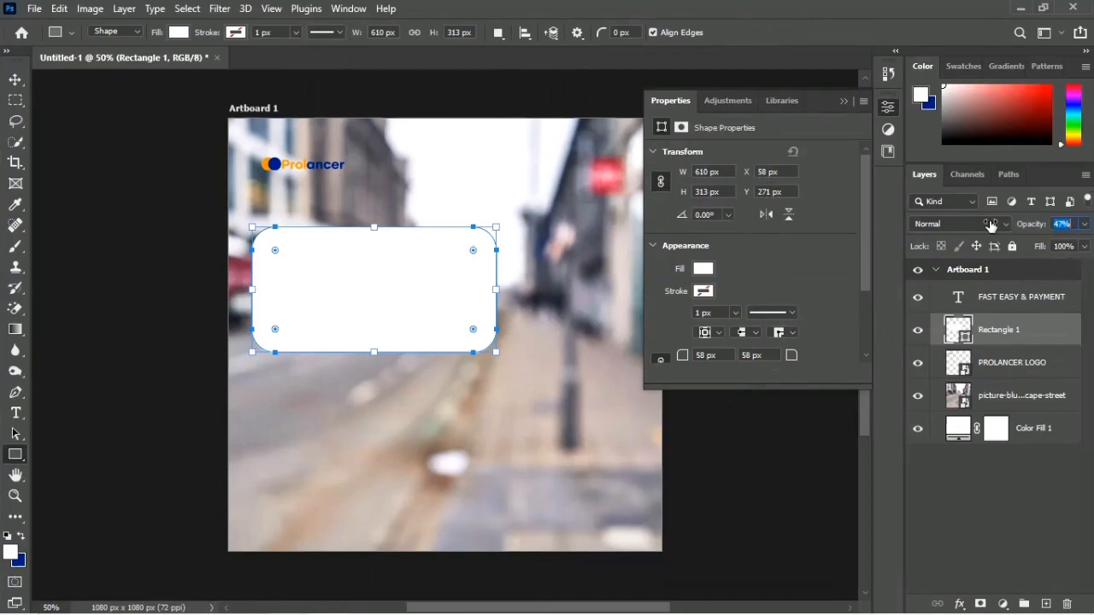
Step: Lower the opacity of the rounded rectangle's layer to 10%
click(1060, 224)
text(36)
key(Return)
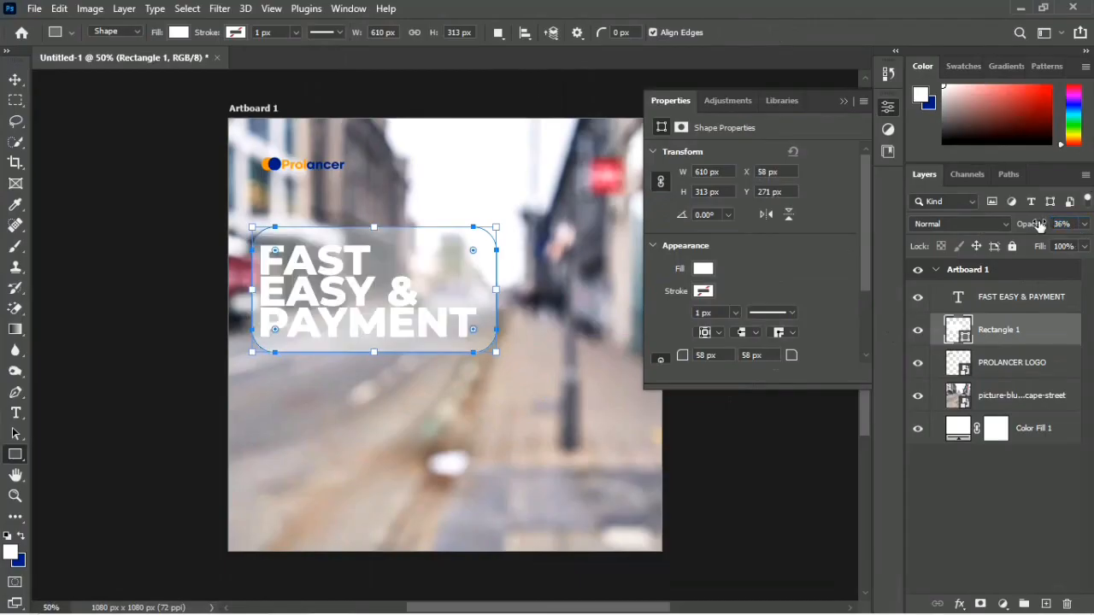
mouse_move(1039, 223)
mouse_down()
mouse_move(1017, 225)
mouse_move(1034, 227)
mouse_up()
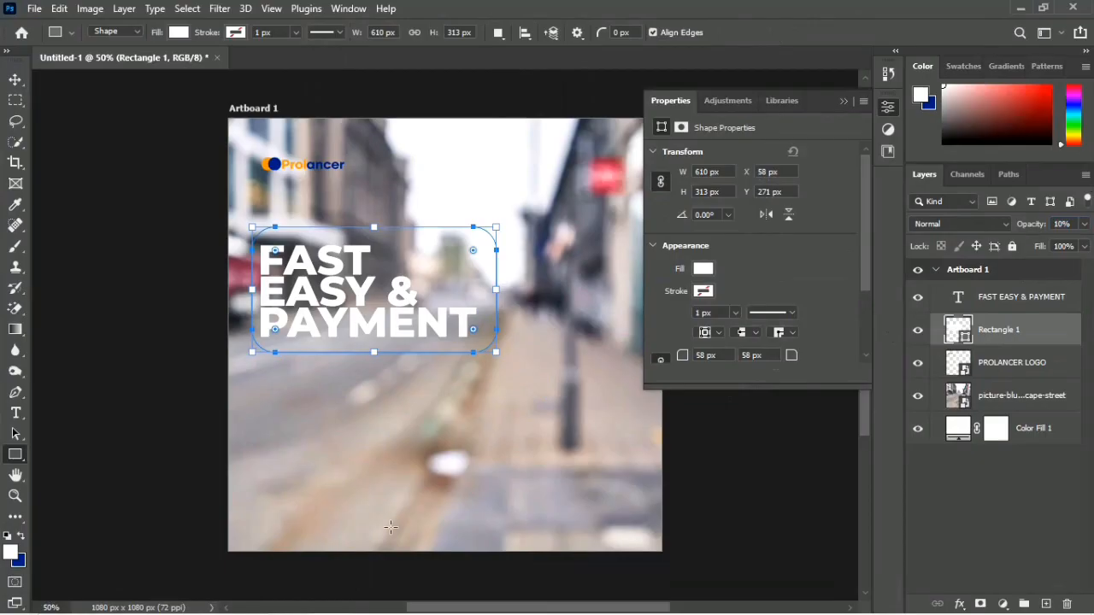
Step: Give the rounded rectangle a drop shadow with Normal blend mode, 83% opacity and a size of 43 px
key(v)
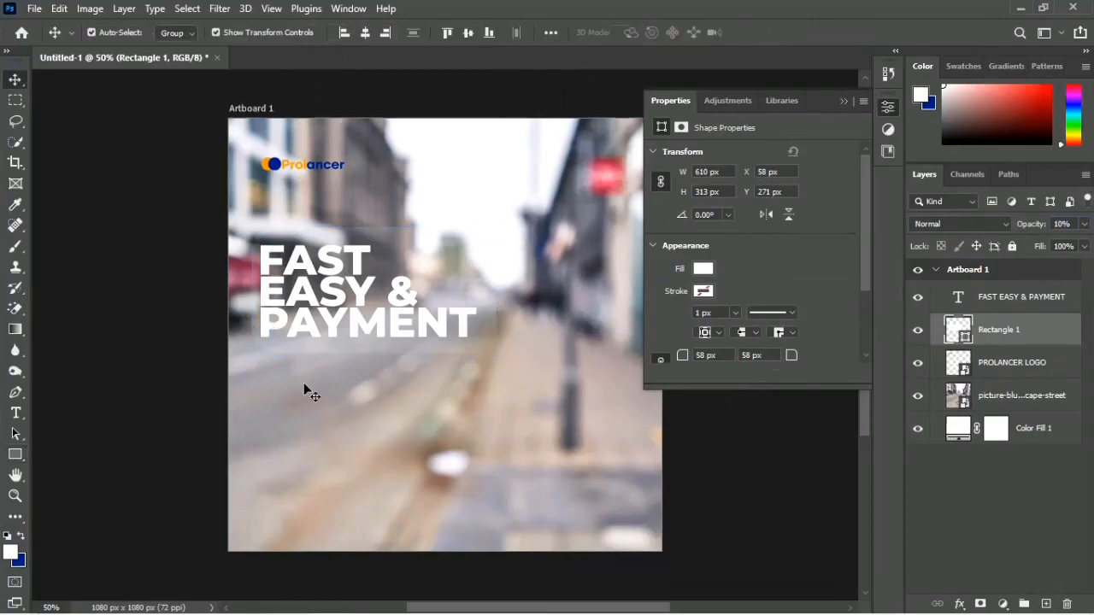
click(451, 273)
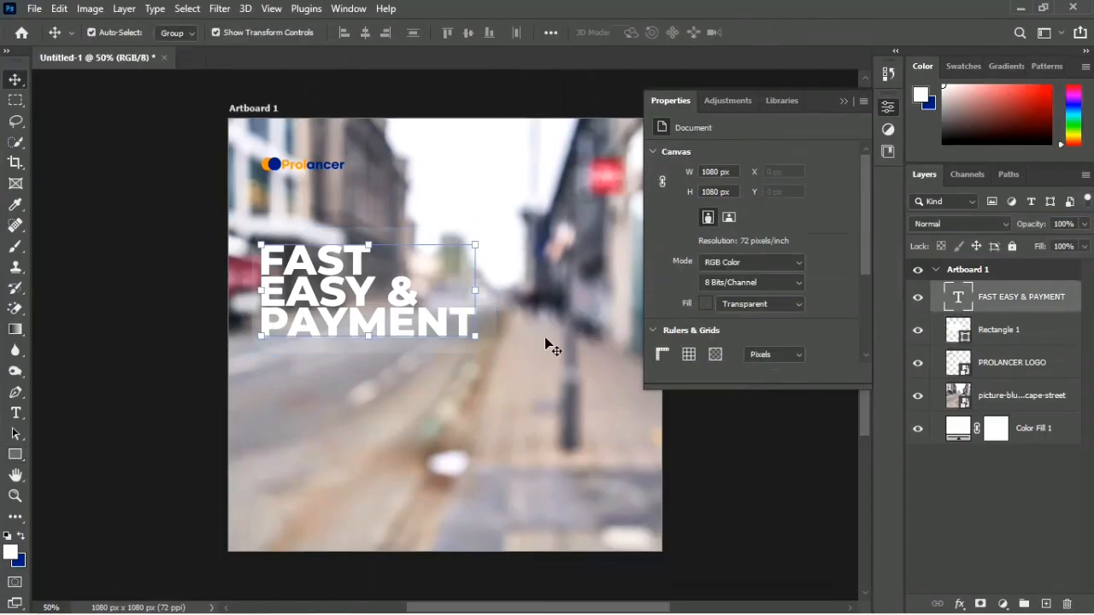
click(1042, 334)
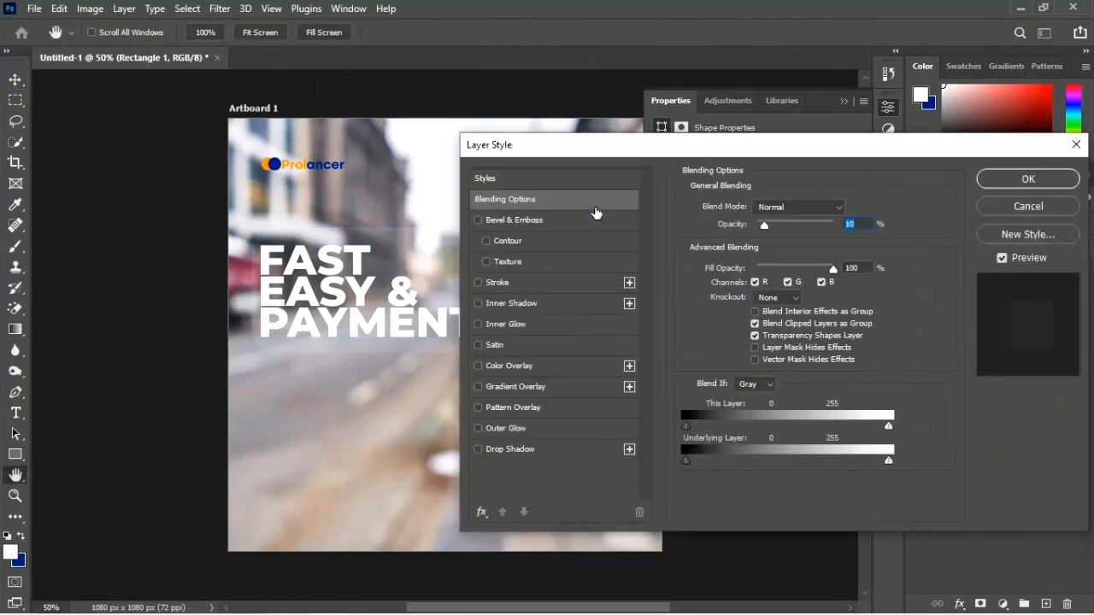
click(492, 453)
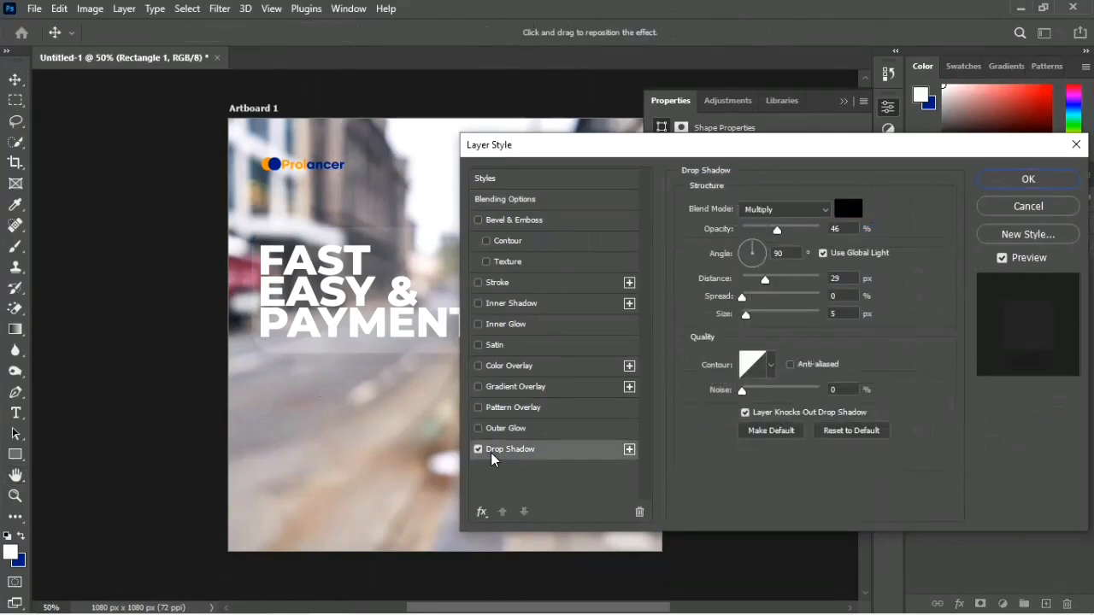
drag(587, 147, 623, 151)
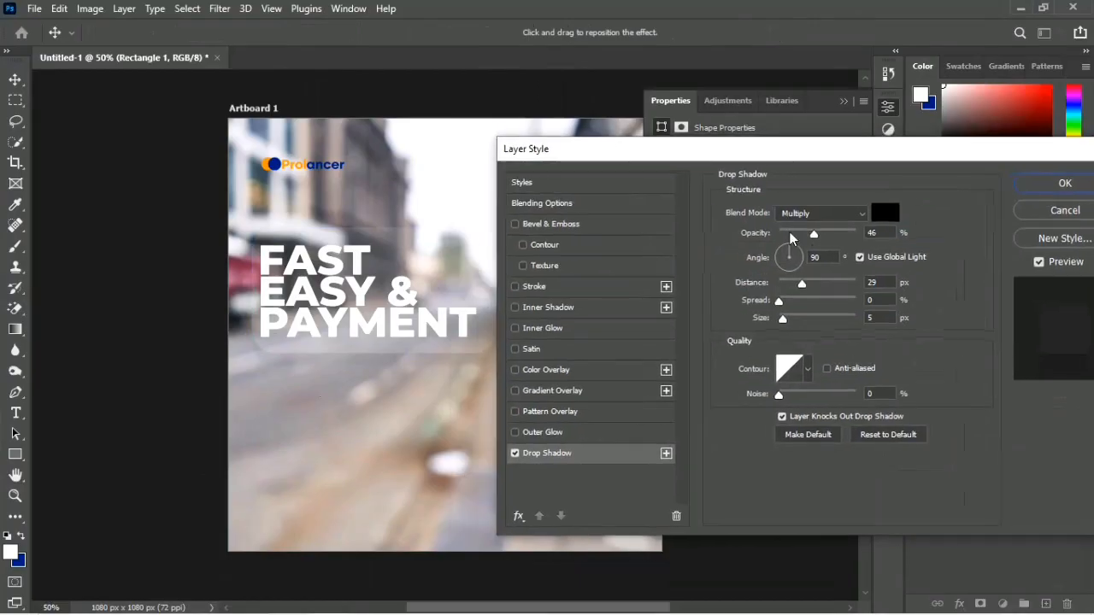
drag(790, 320, 797, 322)
click(791, 323)
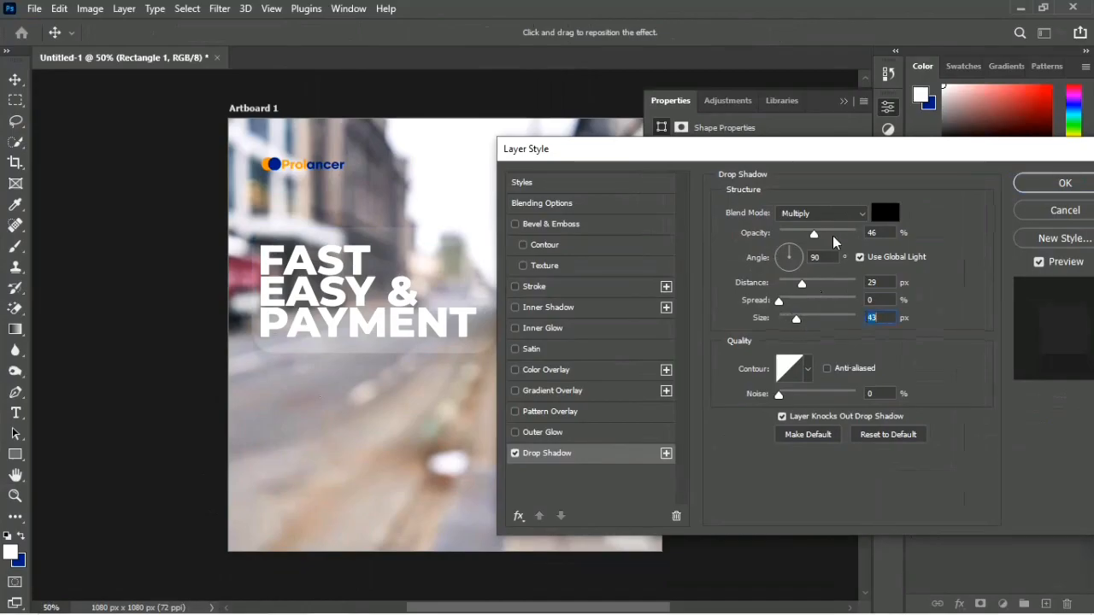
drag(833, 237, 843, 237)
click(859, 213)
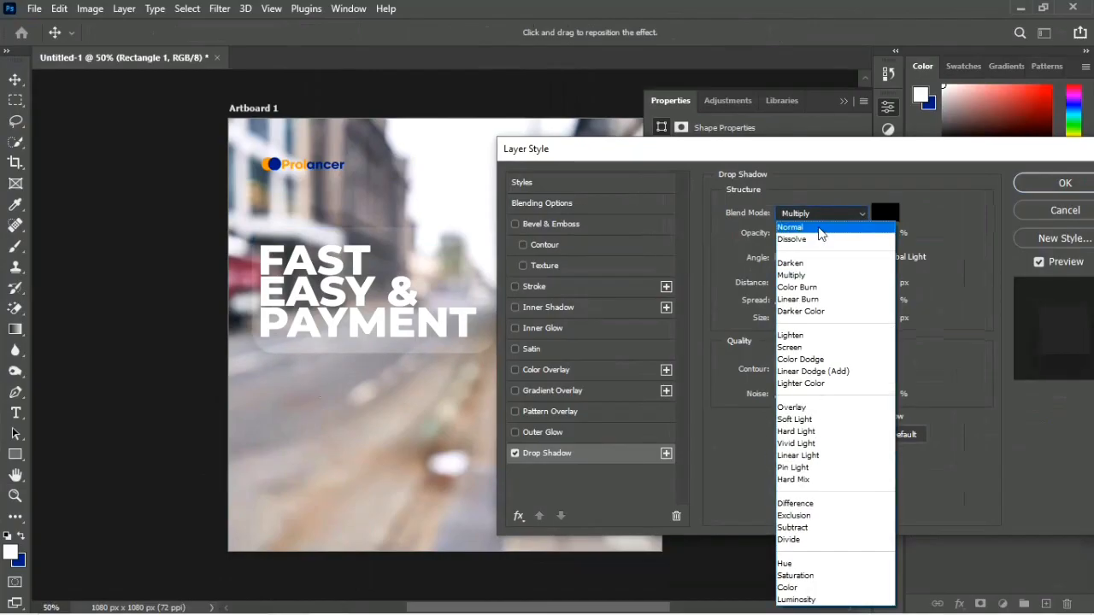
click(818, 229)
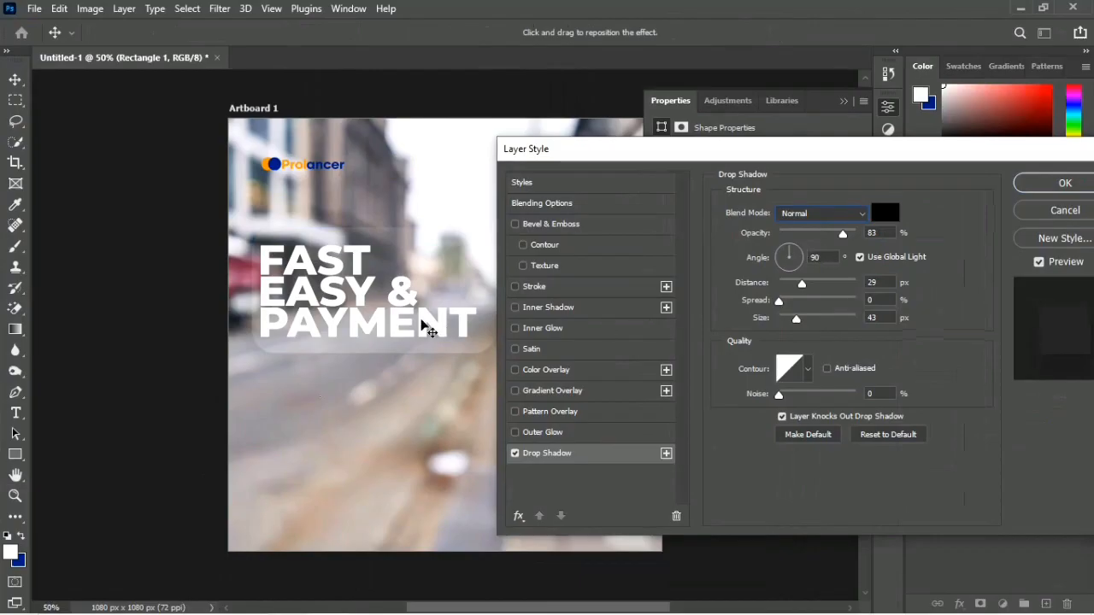
Step: Set the drop shadow to 100% opacity and 6% spread, and reposition it to an angle of -161° and a distance of 50 px
mouse_move(422, 322)
mouse_down()
mouse_move(416, 335)
mouse_move(412, 318)
mouse_up()
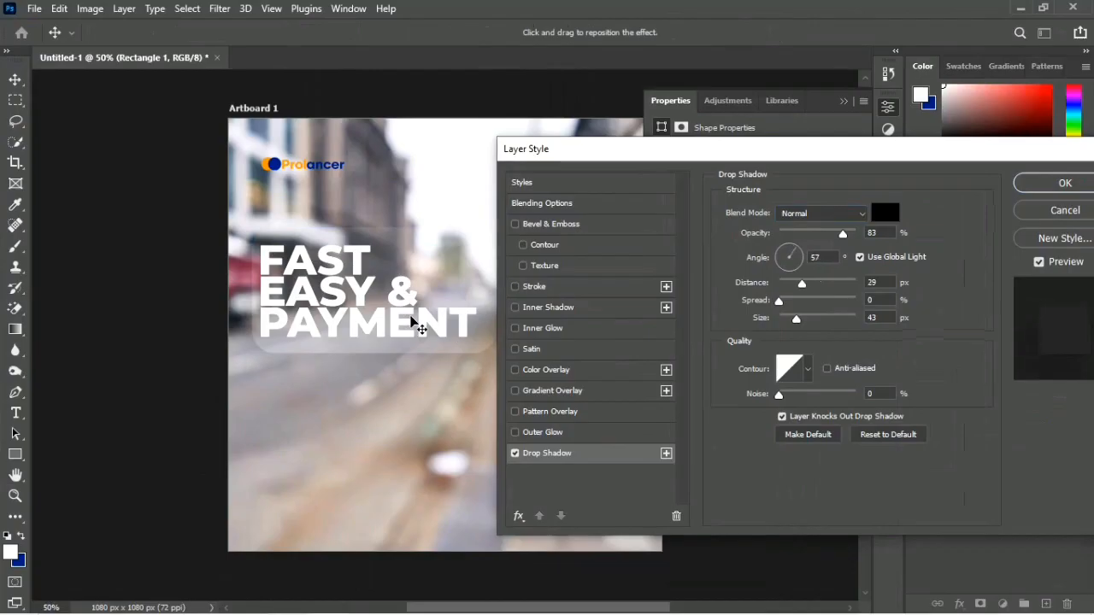
drag(841, 237, 947, 233)
mouse_move(780, 301)
mouse_down()
mouse_move(826, 306)
mouse_move(788, 313)
mouse_up()
mouse_move(432, 291)
mouse_down()
mouse_move(420, 295)
mouse_move(415, 242)
mouse_move(423, 285)
mouse_move(464, 237)
mouse_move(444, 253)
mouse_move(435, 239)
mouse_move(400, 234)
mouse_move(425, 247)
mouse_move(416, 259)
mouse_move(425, 279)
mouse_move(398, 291)
mouse_move(416, 289)
mouse_up()
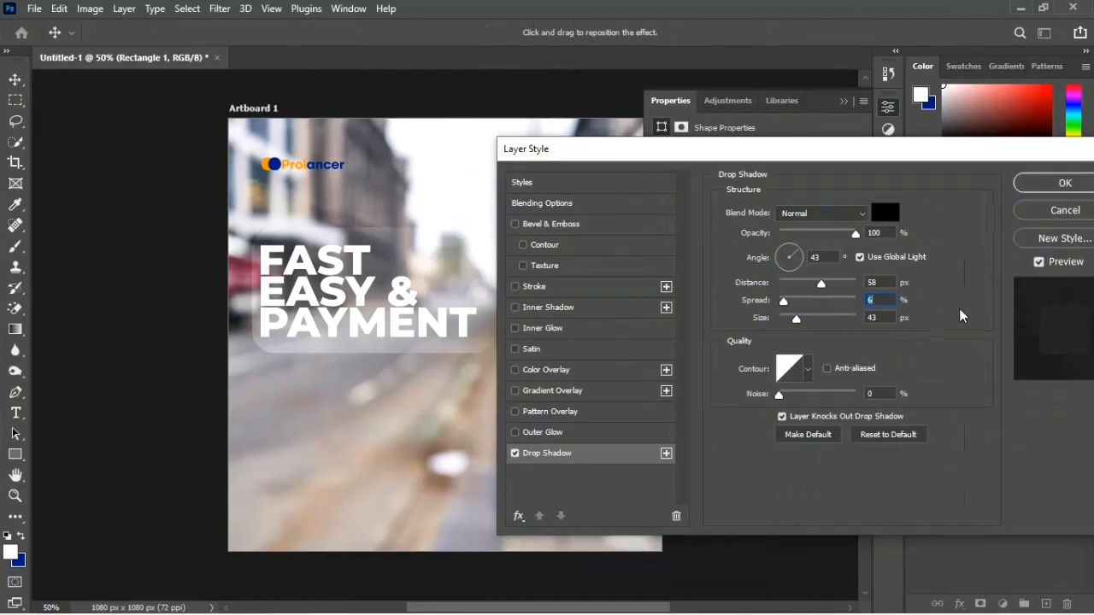
drag(398, 320, 440, 303)
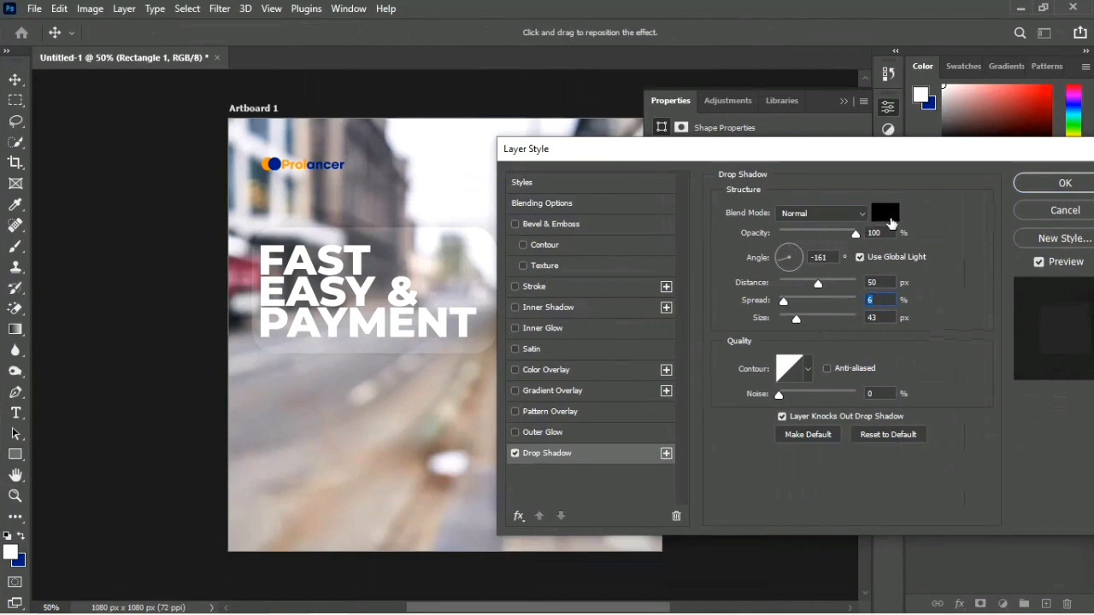
Step: Try the Darken blend mode on the drop shadow, return it to Normal and apply the layer style
click(855, 214)
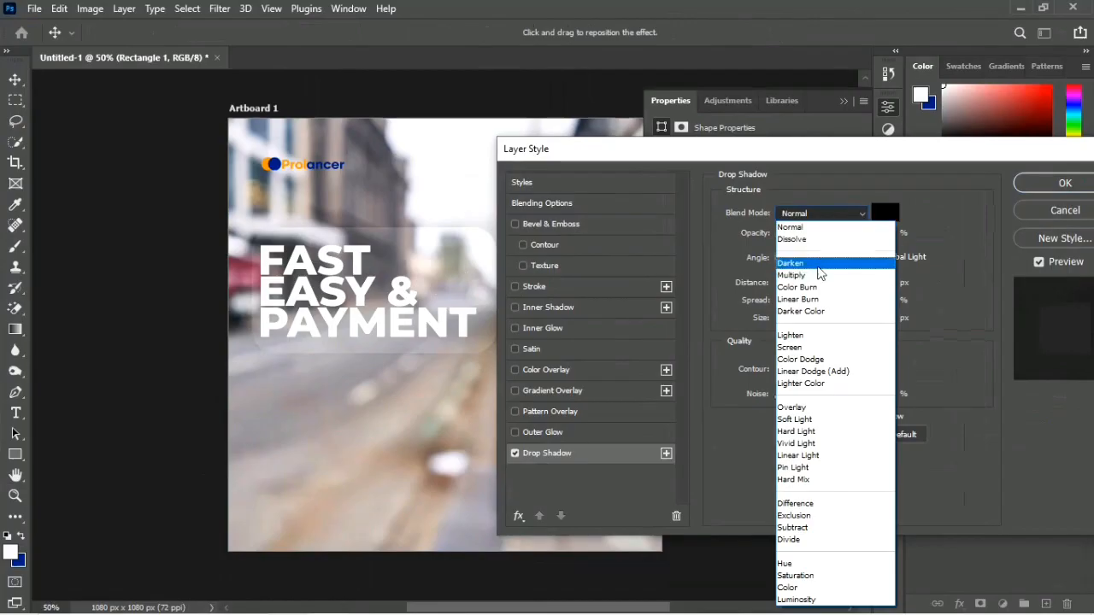
click(814, 263)
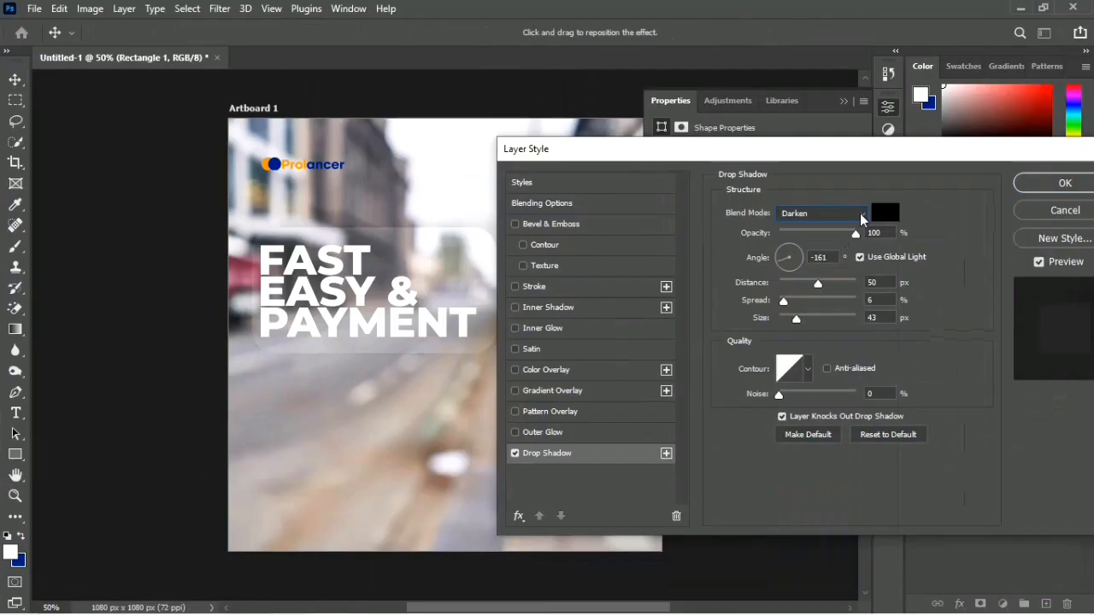
click(860, 213)
click(822, 231)
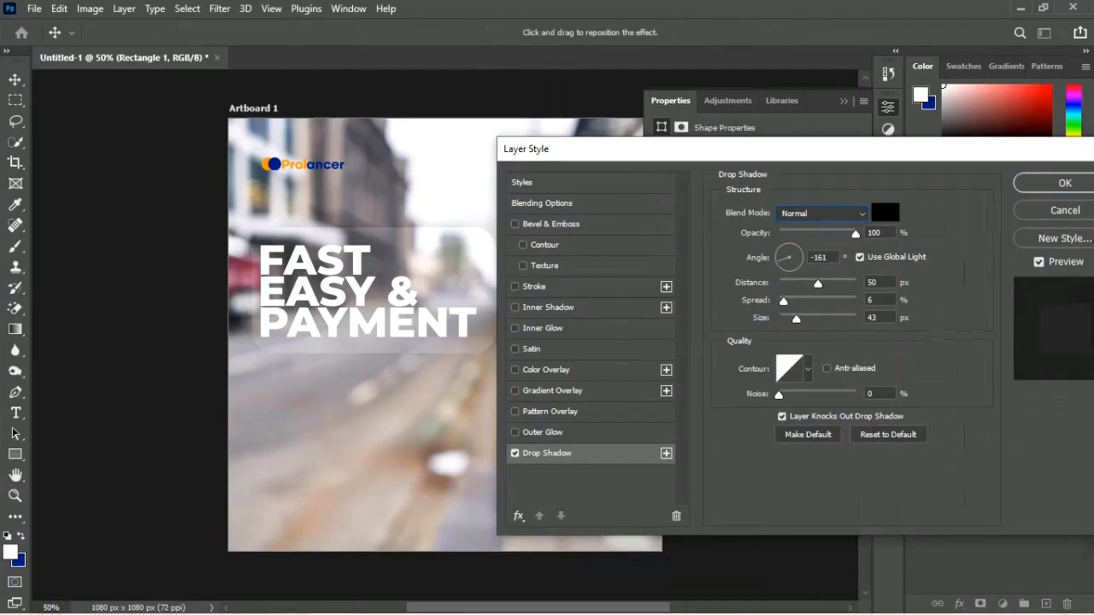
key(Return)
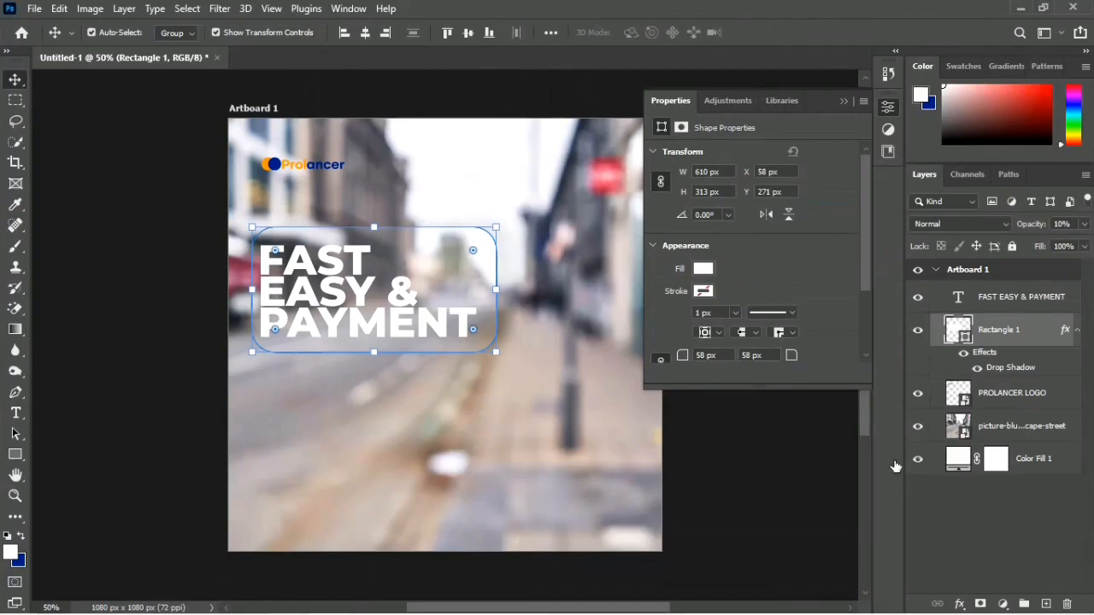
Step: Add a new empty layer directly above the blurred street picture
click(794, 462)
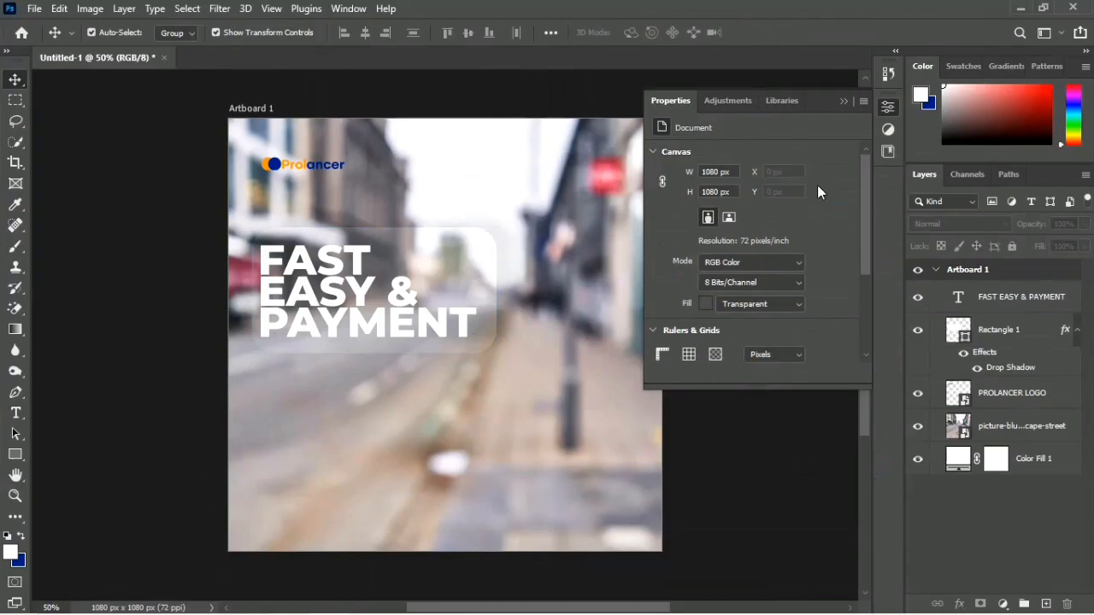
click(844, 101)
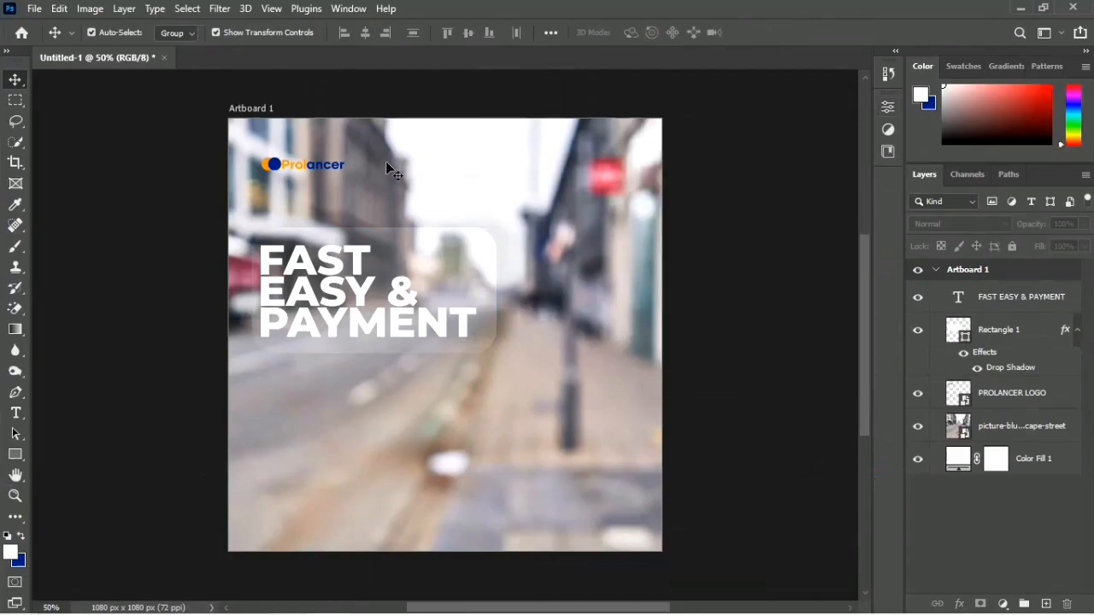
click(361, 182)
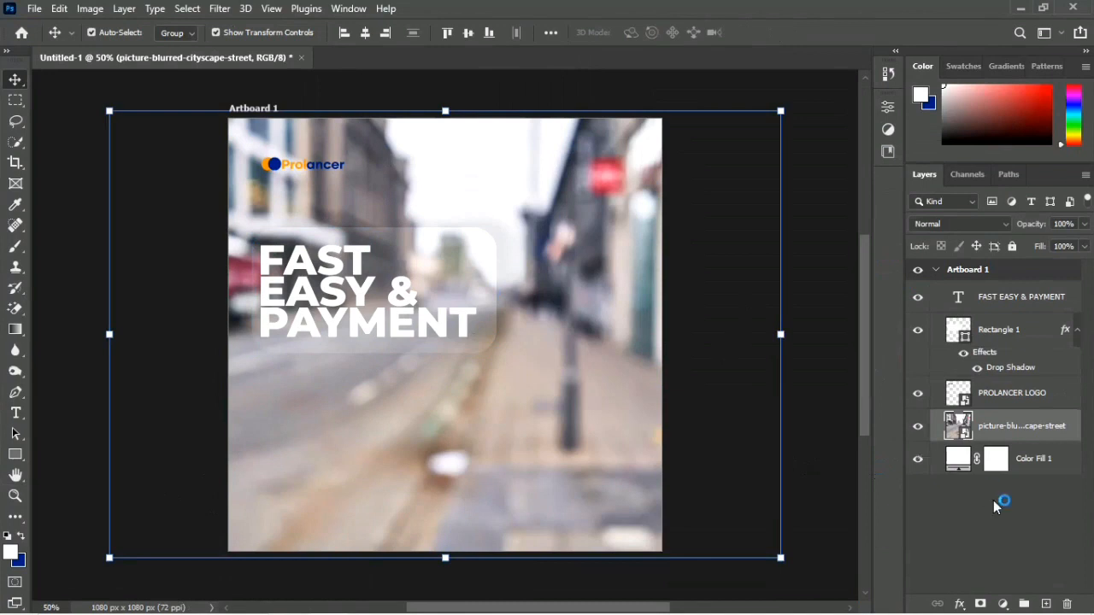
click(1047, 605)
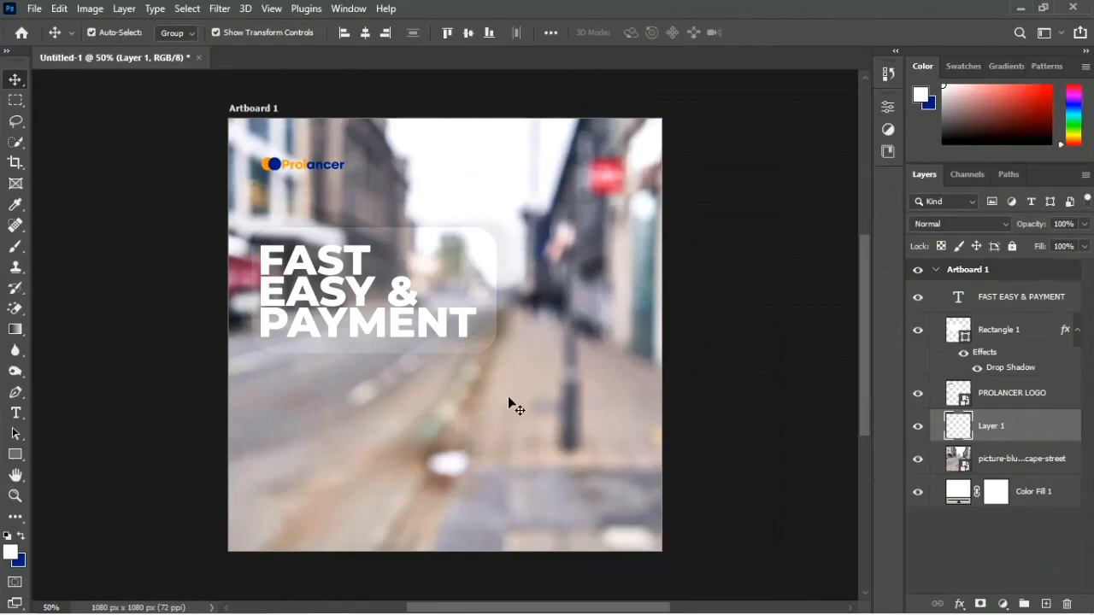
Step: Paint a soft white spot behind the logo on the empty layer with a 500 px brush
key(b)
key(Caps_Lock)
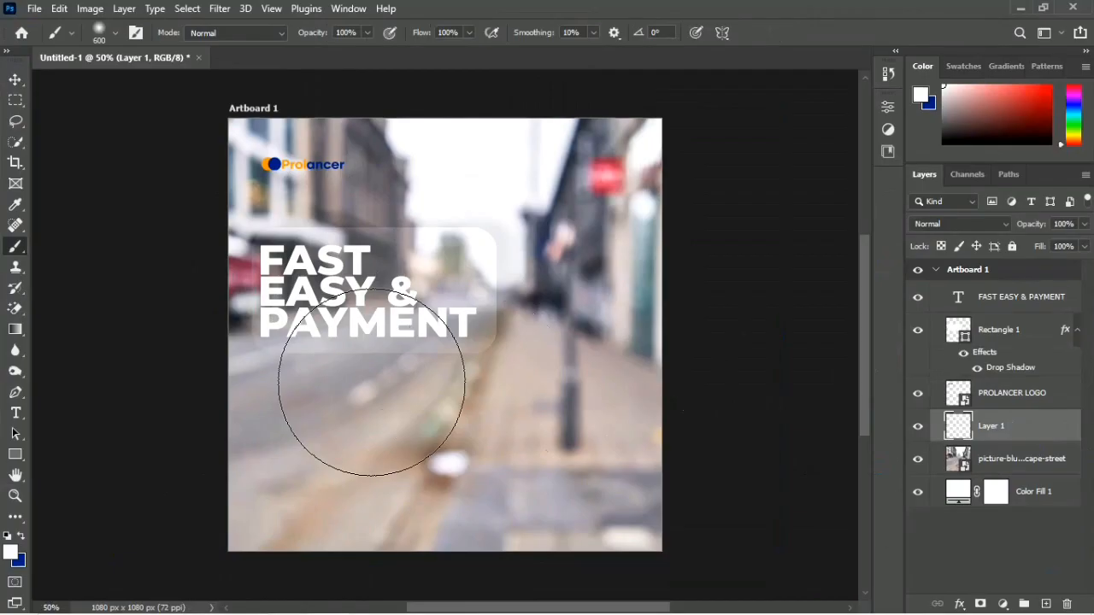
key(bracketleft)
key(bracketleft)
key(bracketleft)
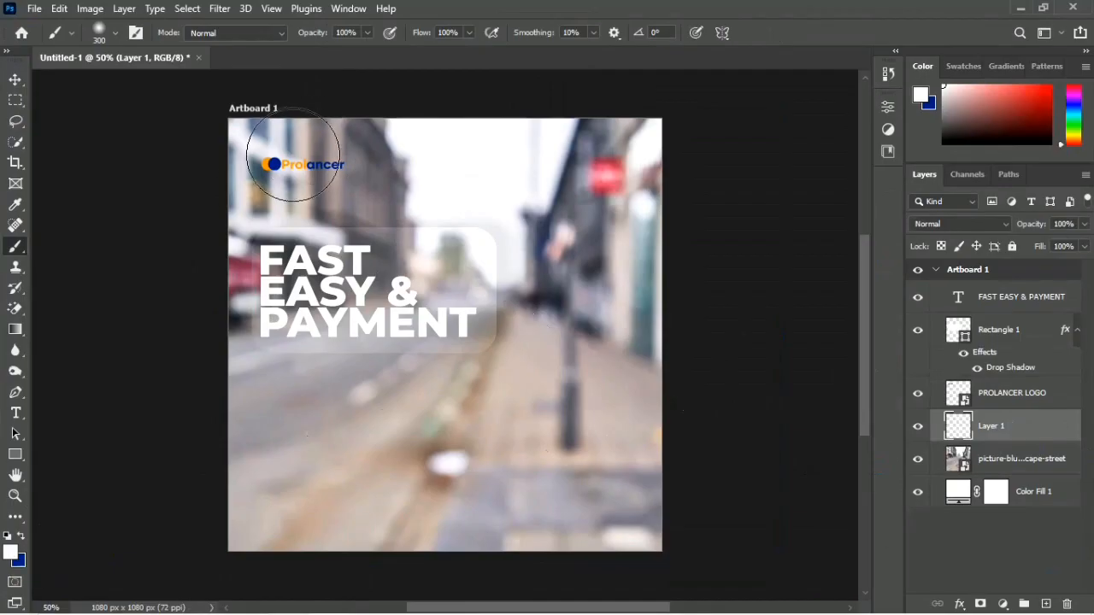
key(bracketright)
key(bracketright)
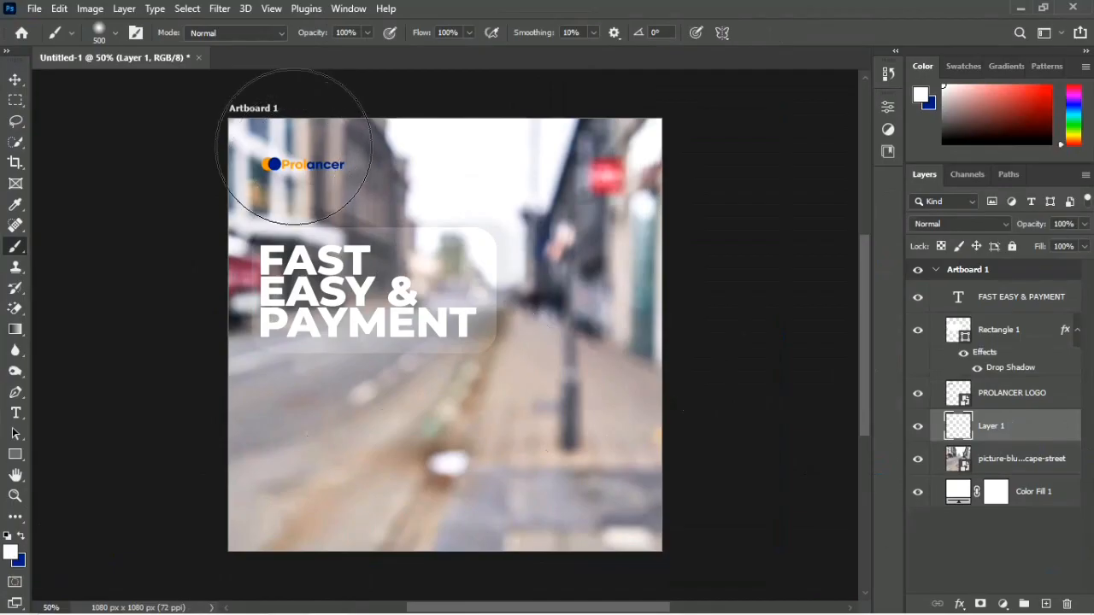
click(304, 149)
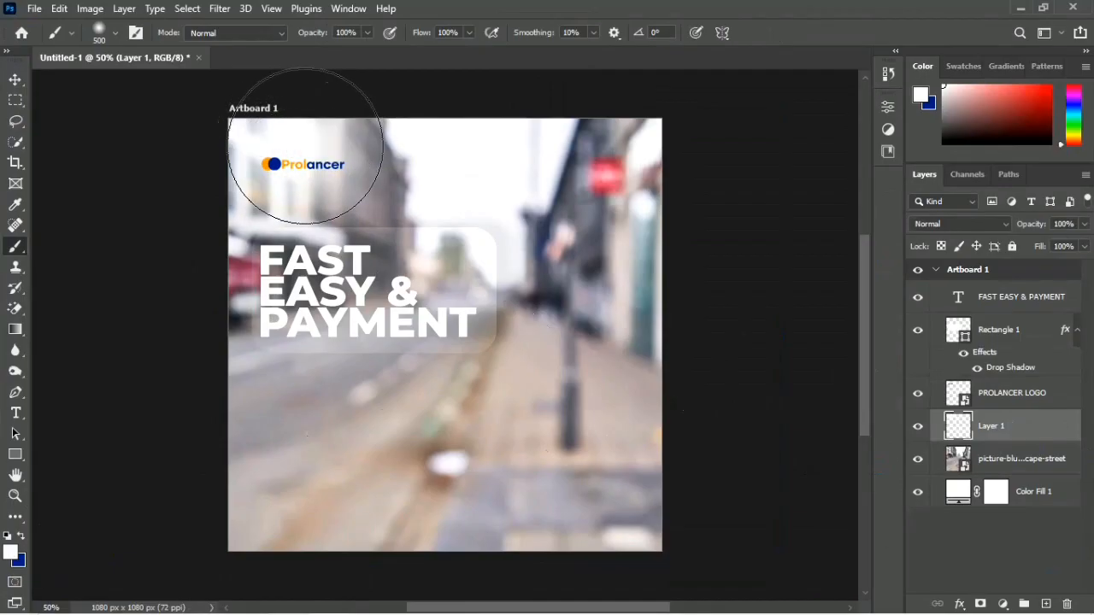
Step: Undo the last brush dab, repaint the soft white spot behind the logo with the 500 px brush, and deselect the layer
key(ctrl+z)
click(304, 141)
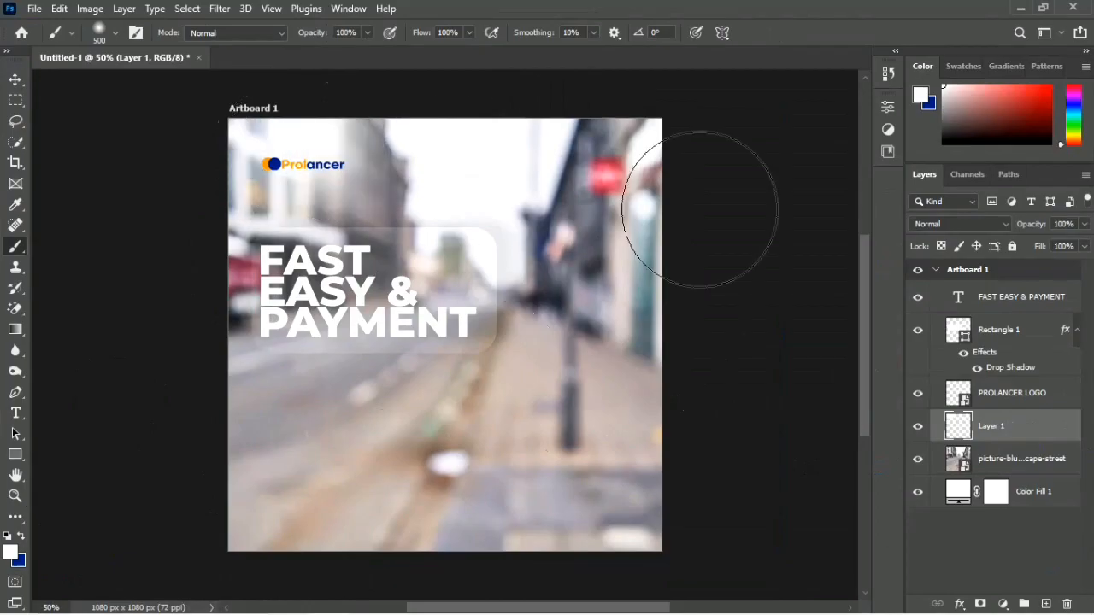
key(v)
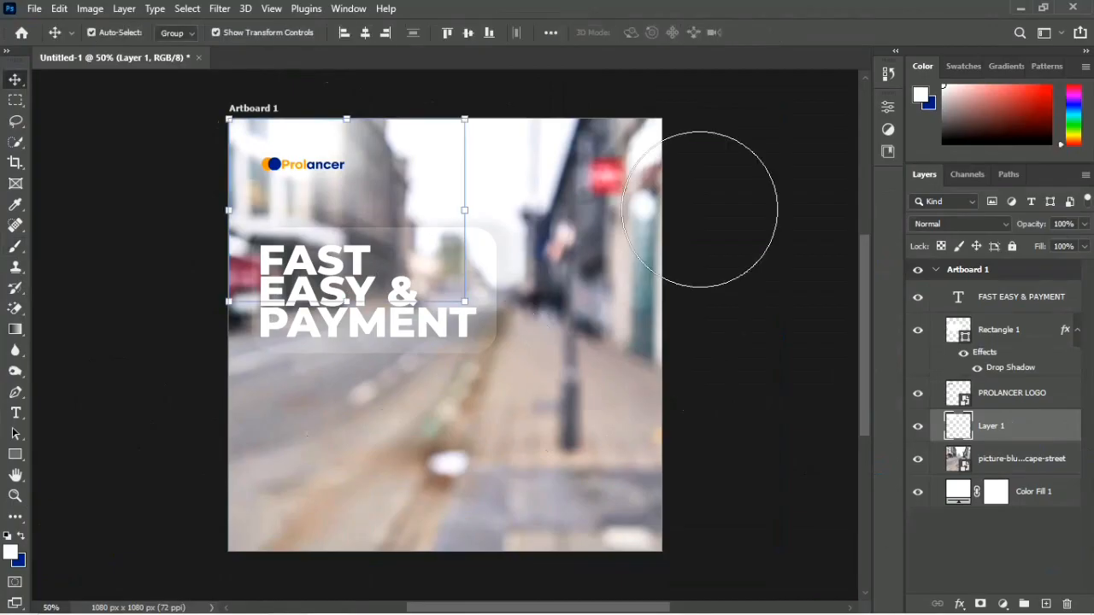
click(688, 299)
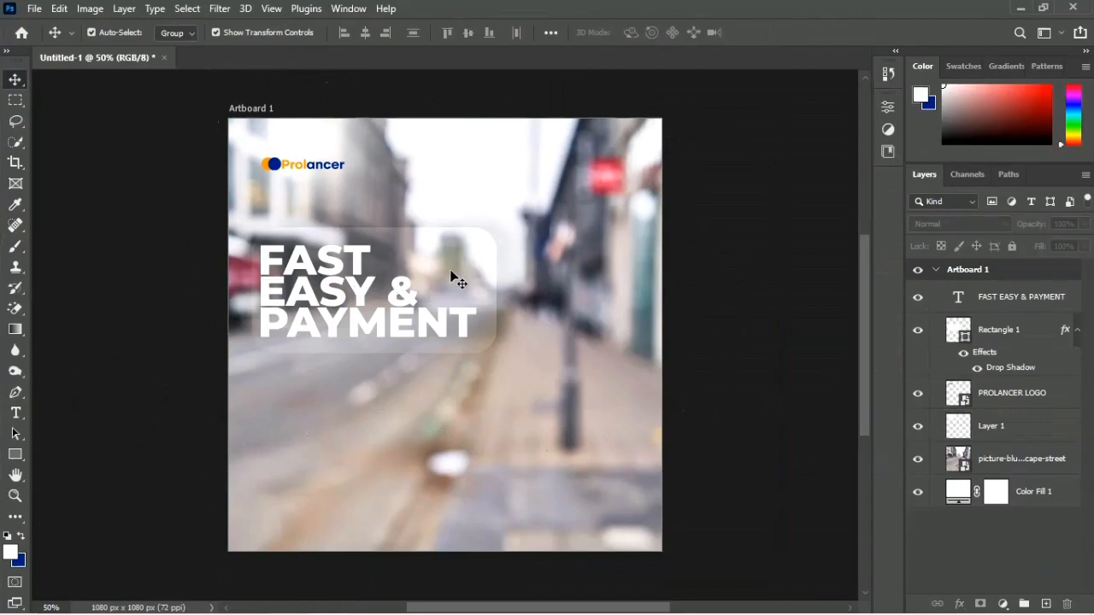
Step: Save the document in Documents as a Photoshop file named "social media design"
key(Caps_Lock)
key(ctrl+shift+s)
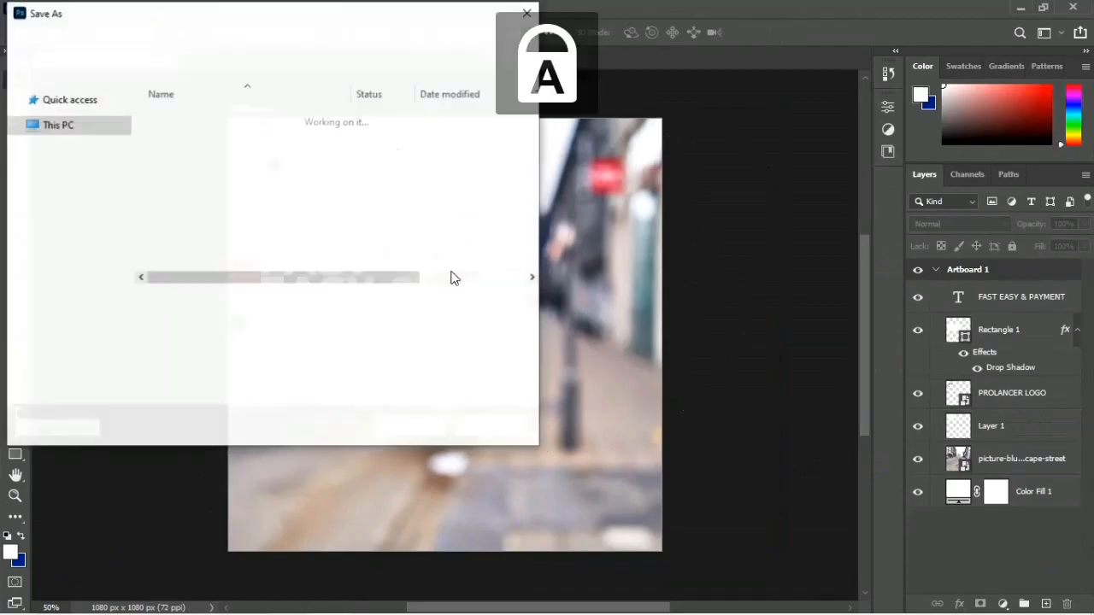
text(soci)
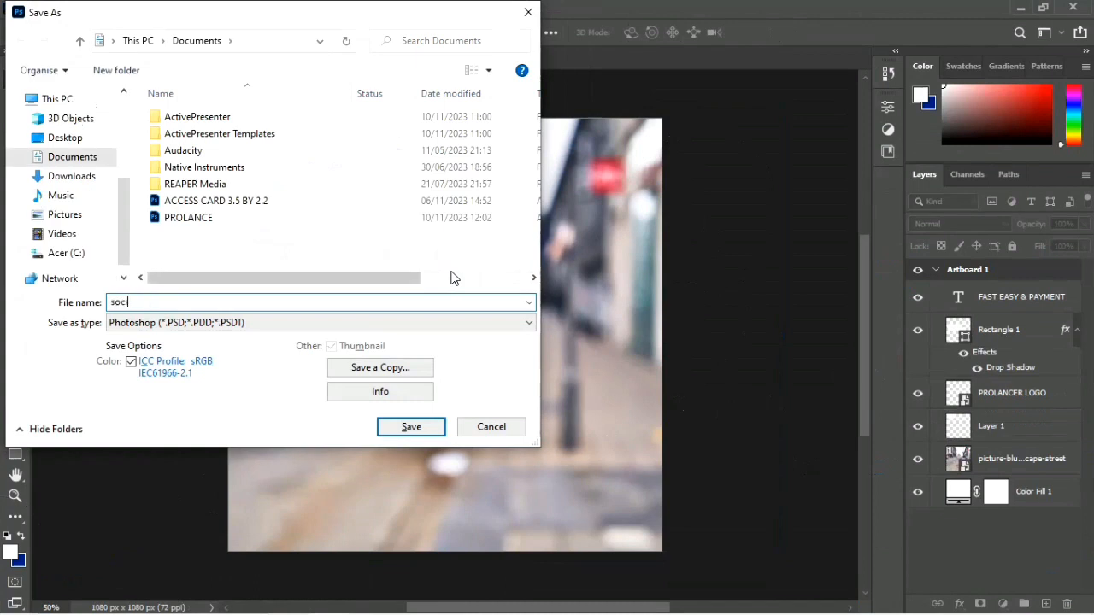
text(al me)
key(BackSpace)
text(media design)
key(Return)
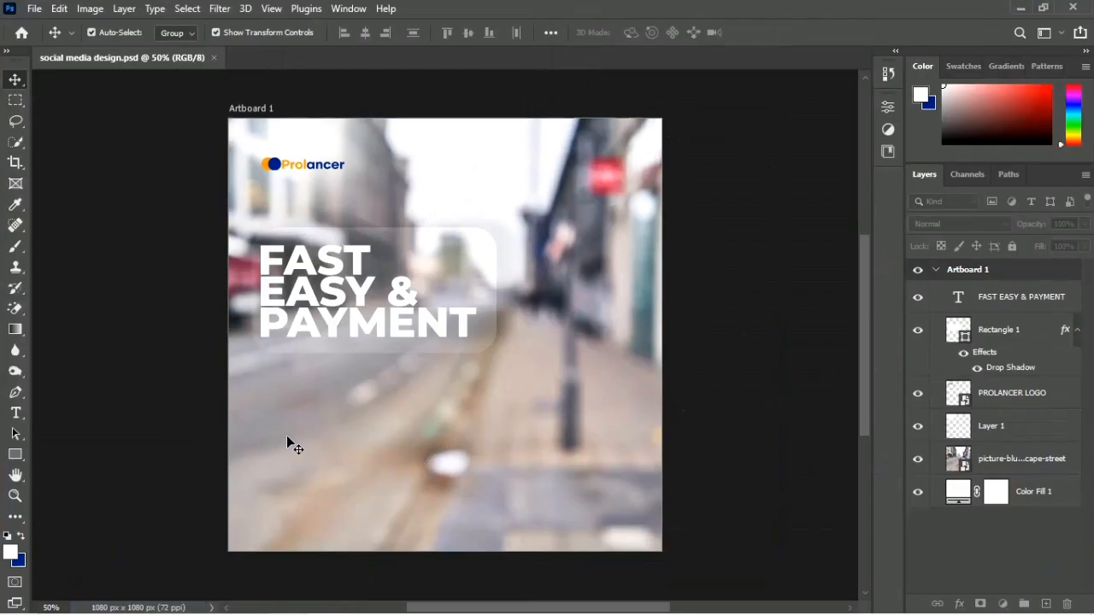
Step: Rasterize the blurred street picture so that the Burn tool can be used on it
click(311, 443)
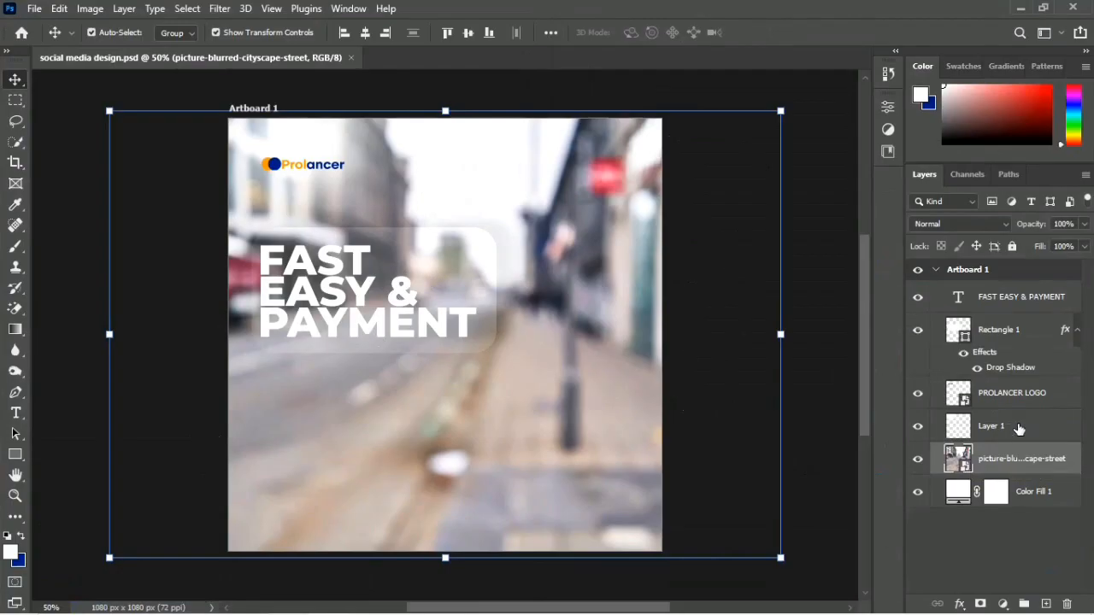
click(12, 369)
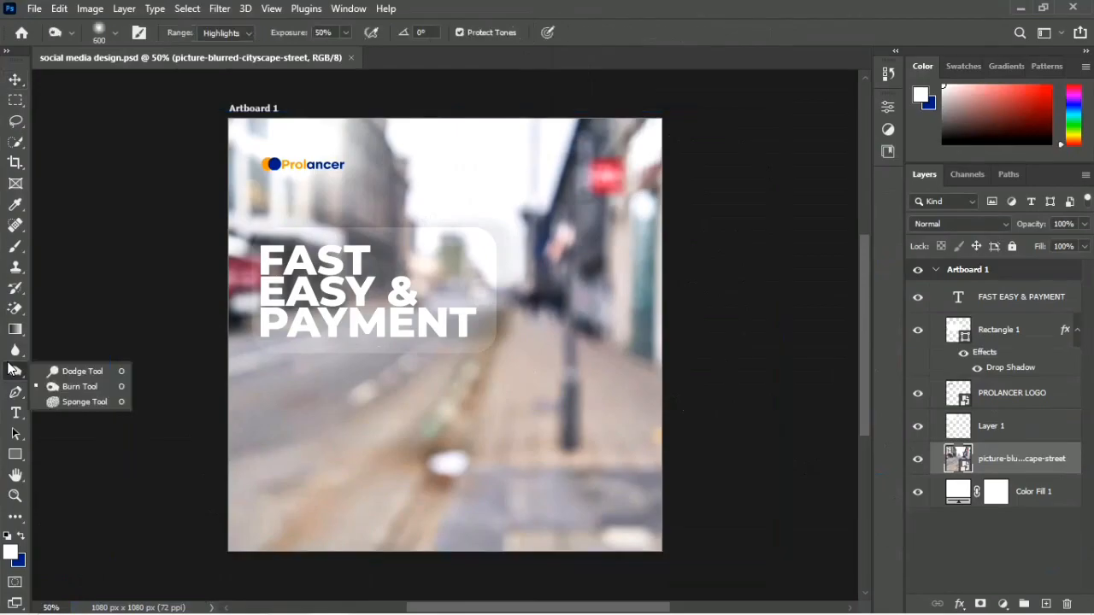
click(67, 390)
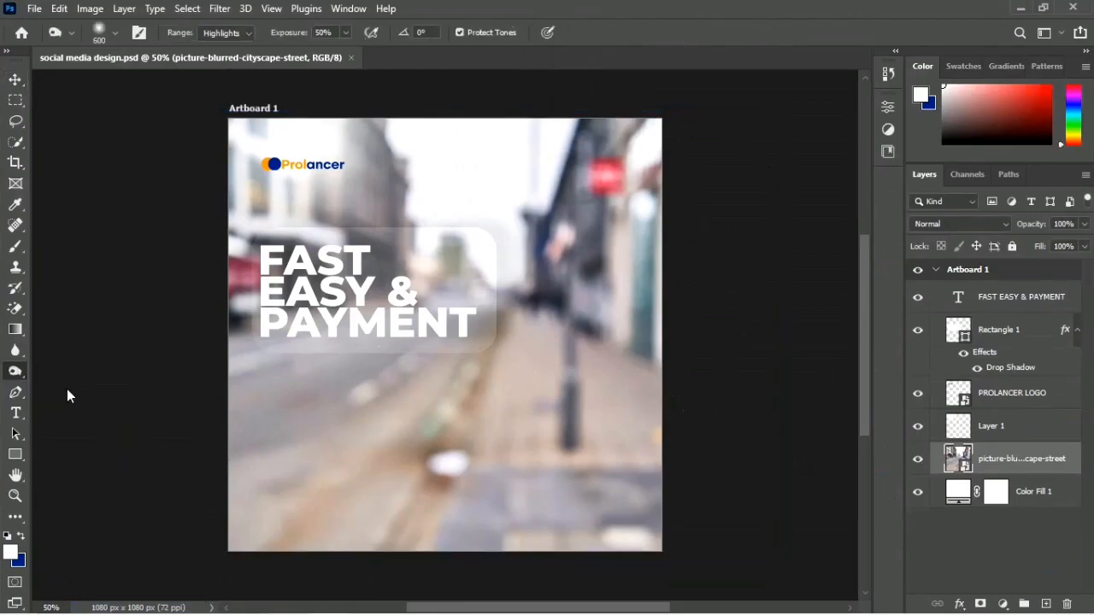
click(423, 431)
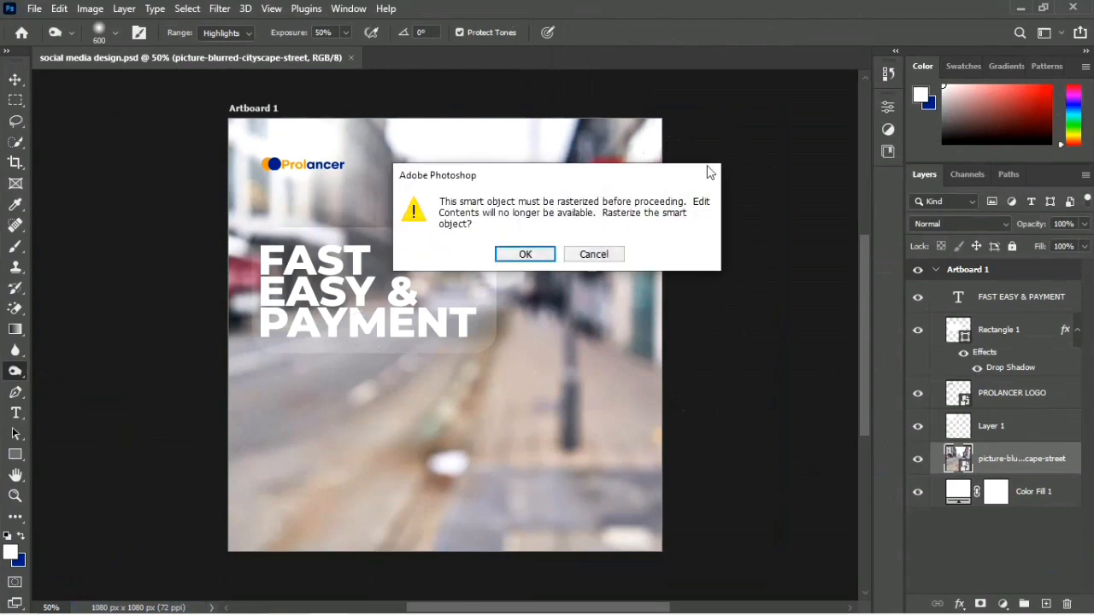
key(Return)
Step: Darken the street picture with a 900 px Burn brush set to Midtones at 50% exposure, and save the document
key(bracketright)
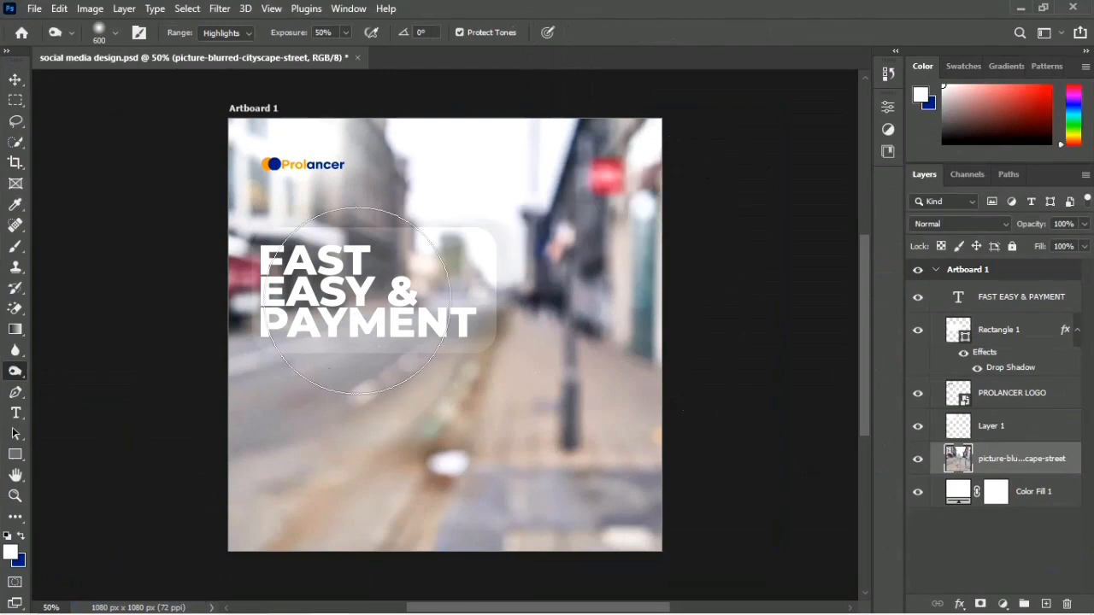
key(bracketright)
key(bracketright)
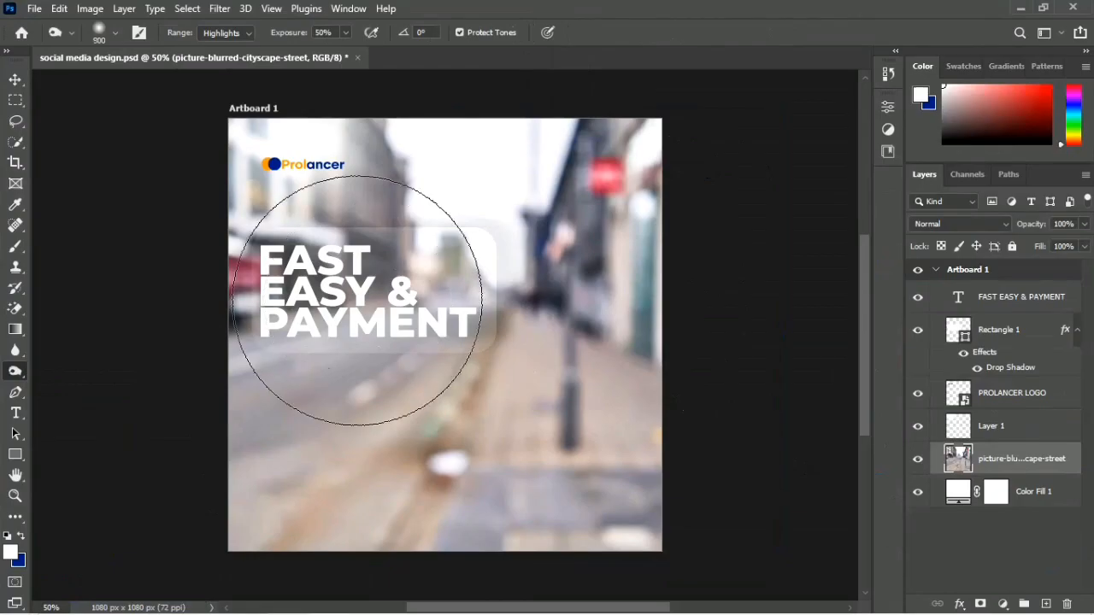
click(229, 33)
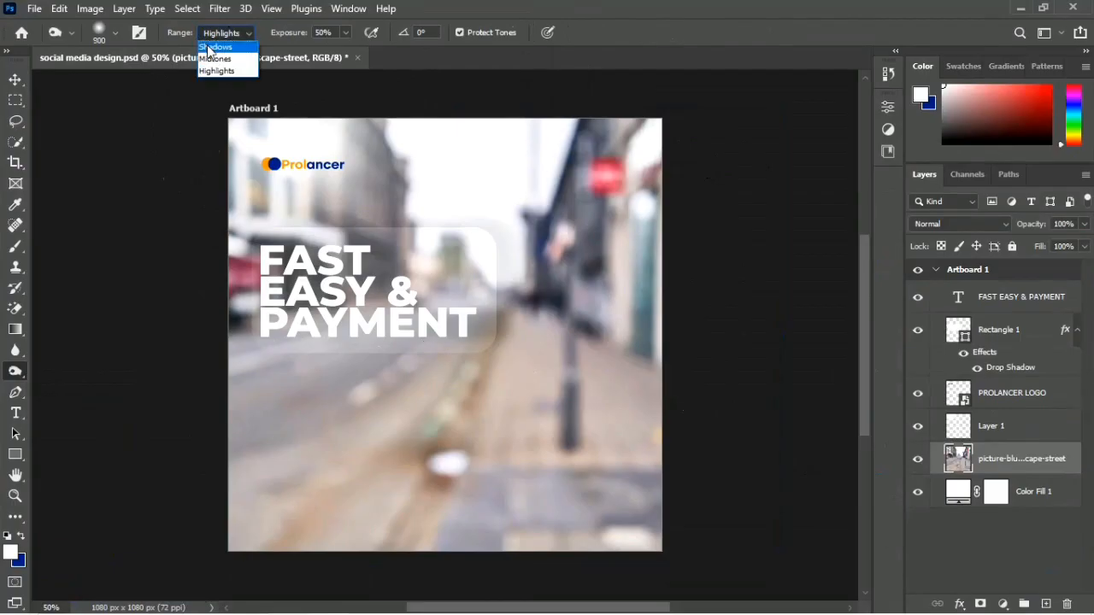
click(215, 59)
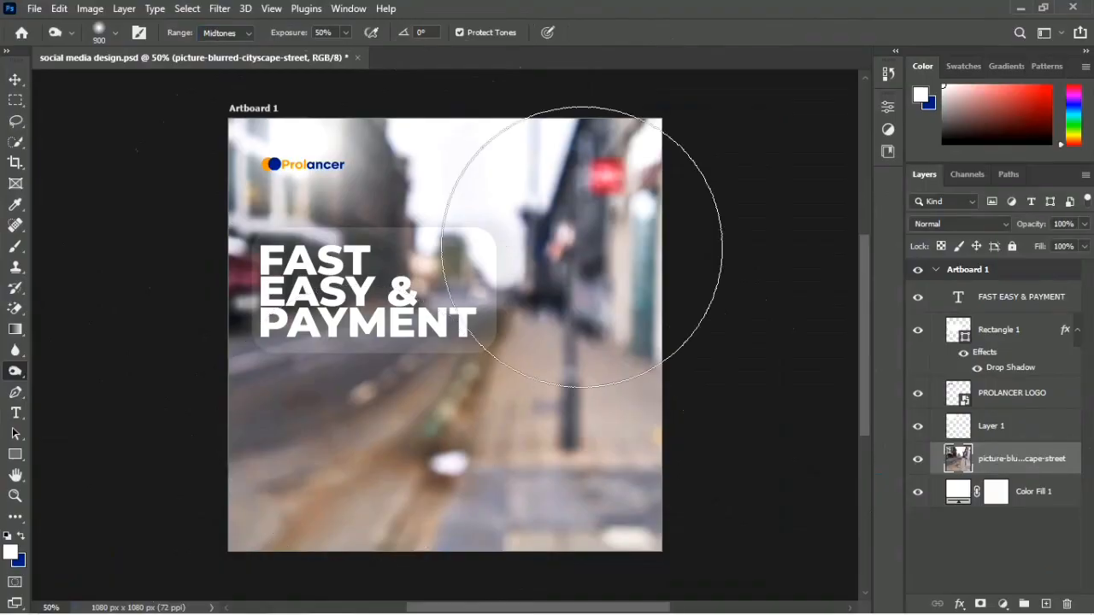
key(v)
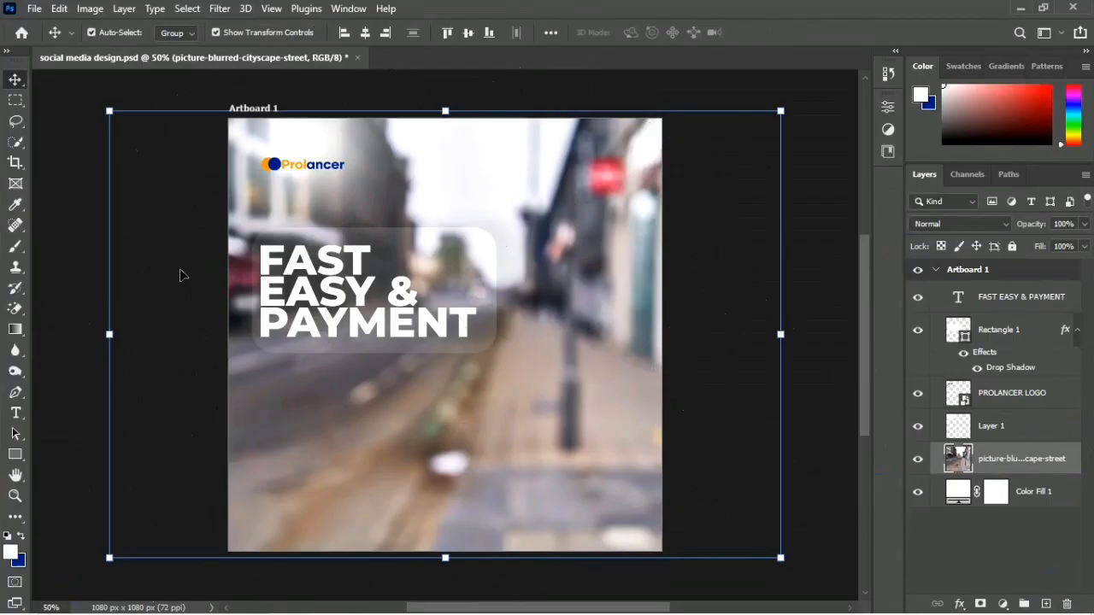
click(179, 274)
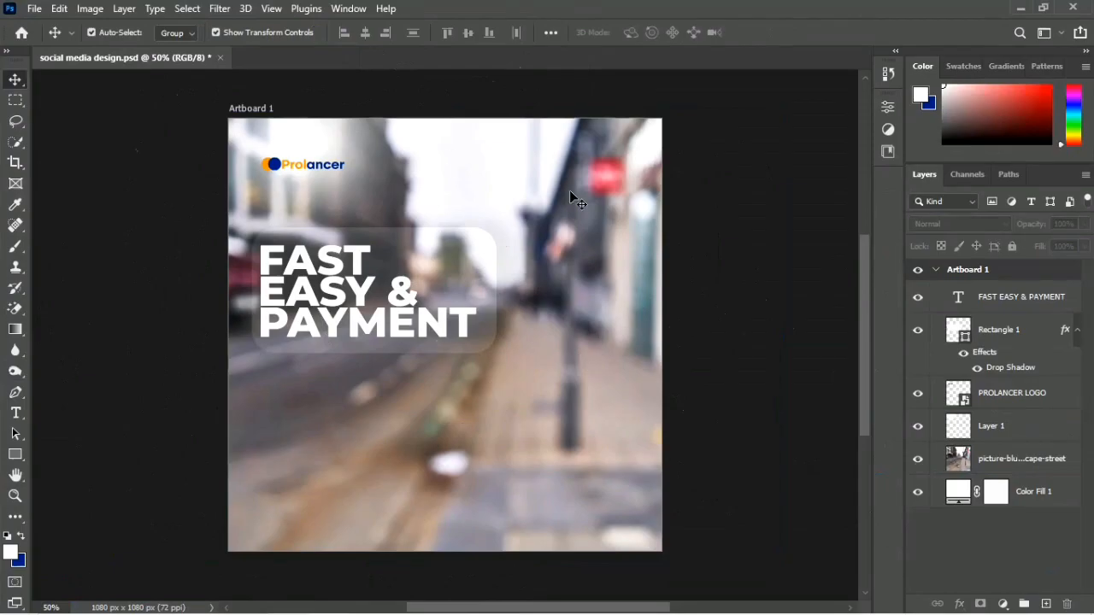
key(ctrl+s)
Step: Delete the ampersand after EASY on the headline's second line
click(357, 294)
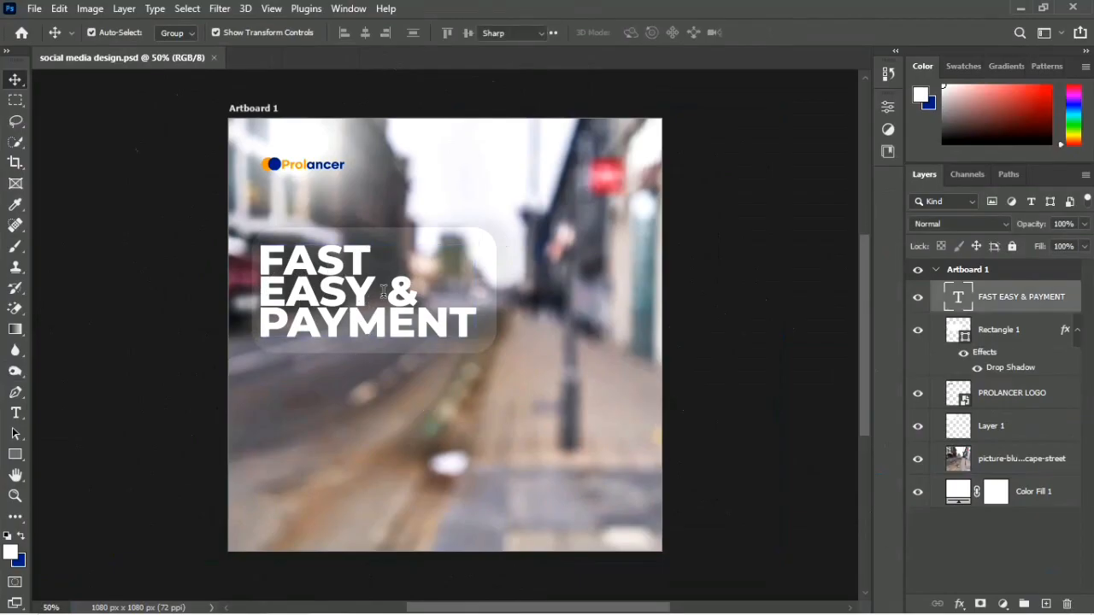
double_click(383, 292)
click(389, 294)
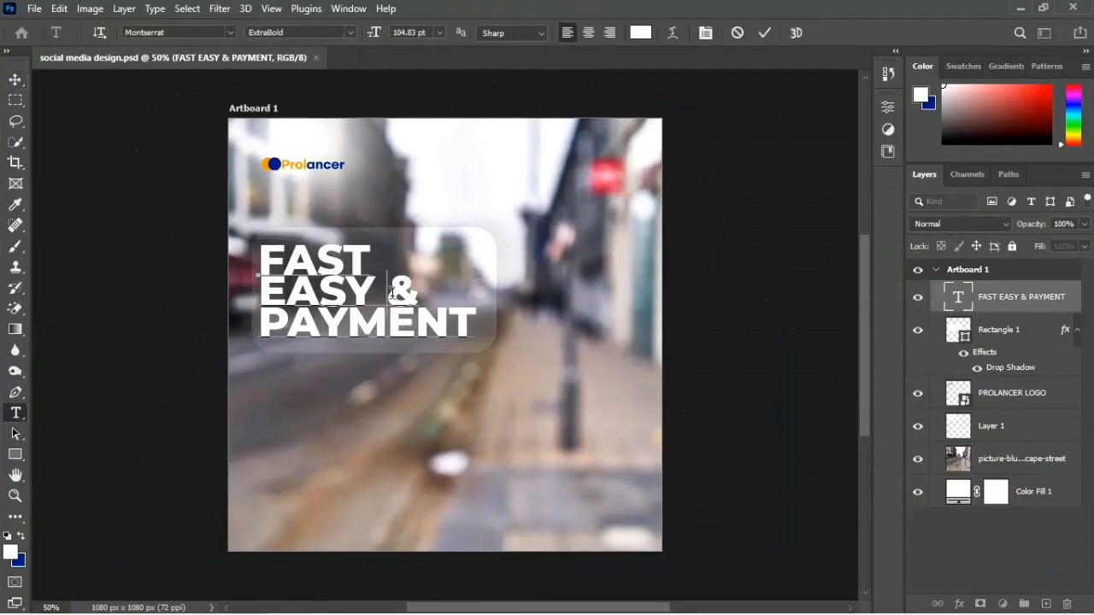
key(Delete)
key(Delete)
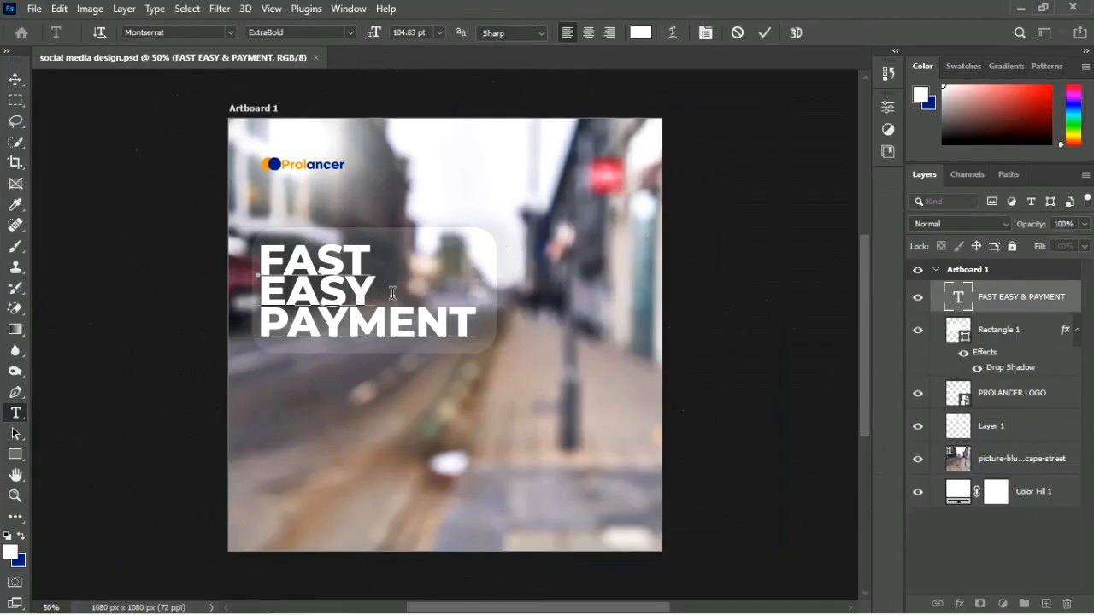
Step: Try an ampersand in front of EASY on the headline's second line
click(259, 287)
text(^)
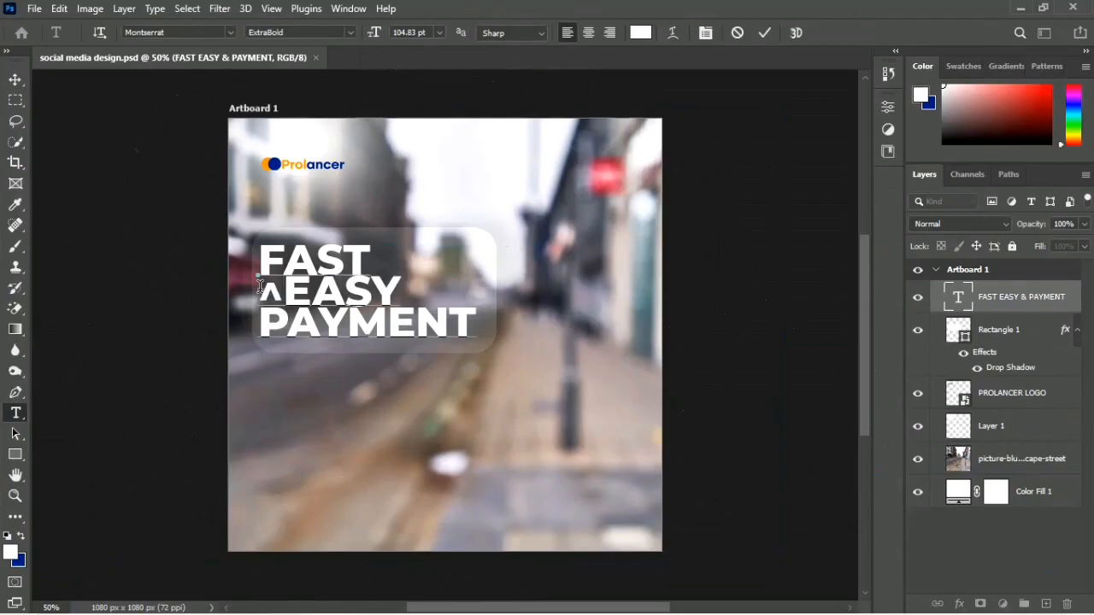
text(&)
key(Right)
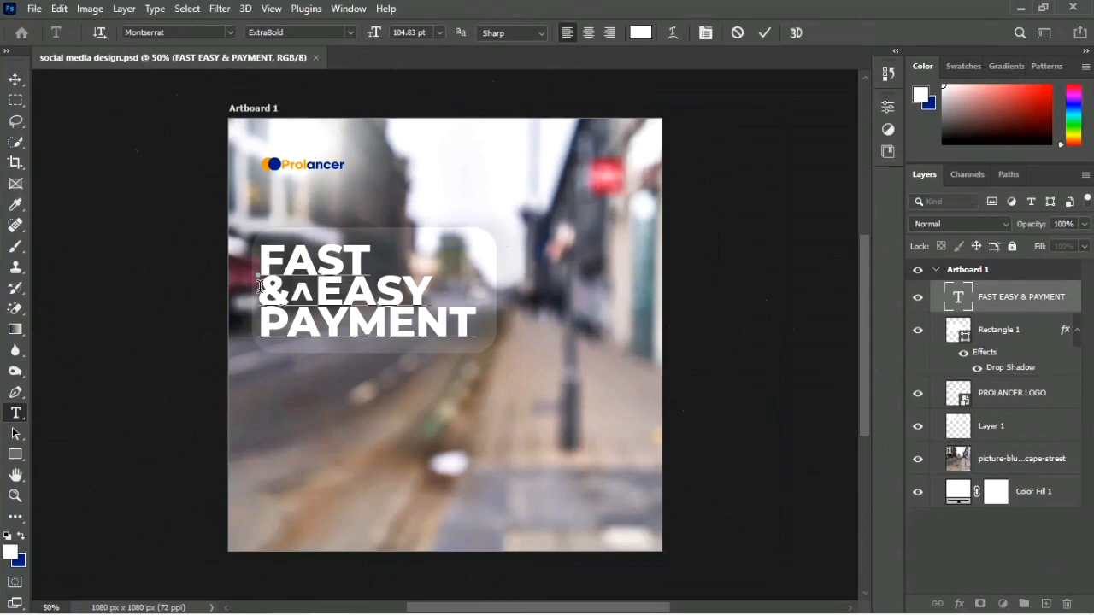
key(BackSpace)
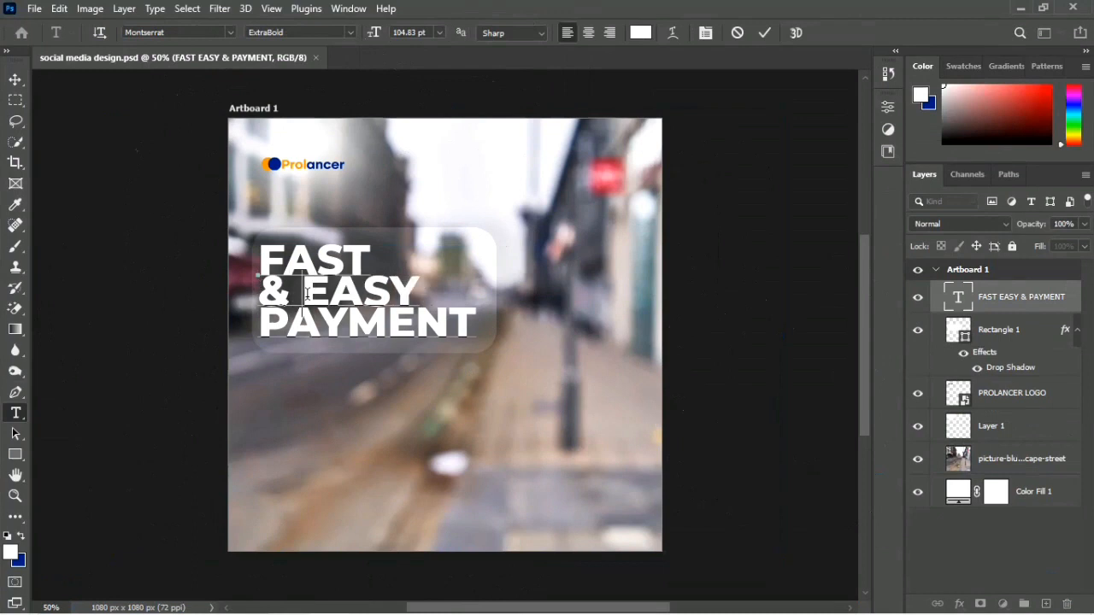
key(BackSpace)
key(BackSpace)
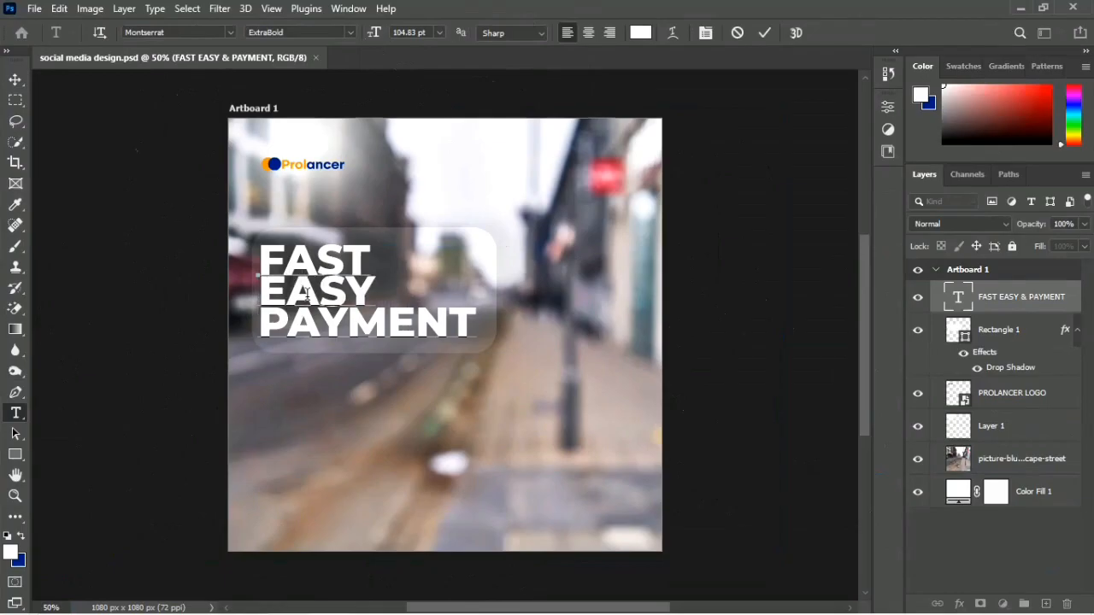
Step: Try an ampersand after FAST on the headline's first line
click(360, 265)
text(*)
key(BackSpace)
text(&)
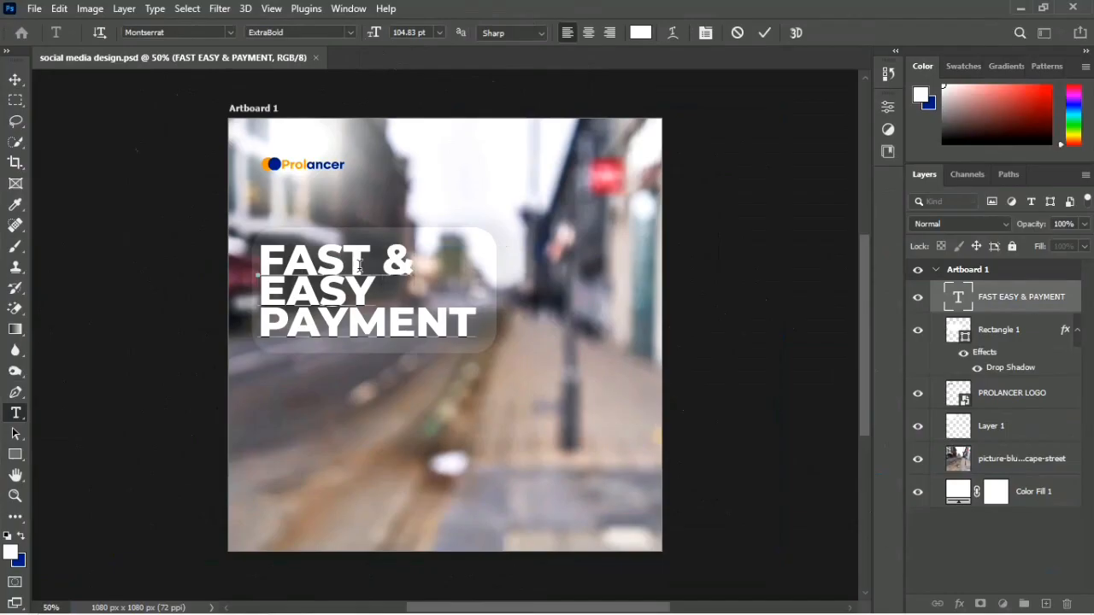
click(15, 79)
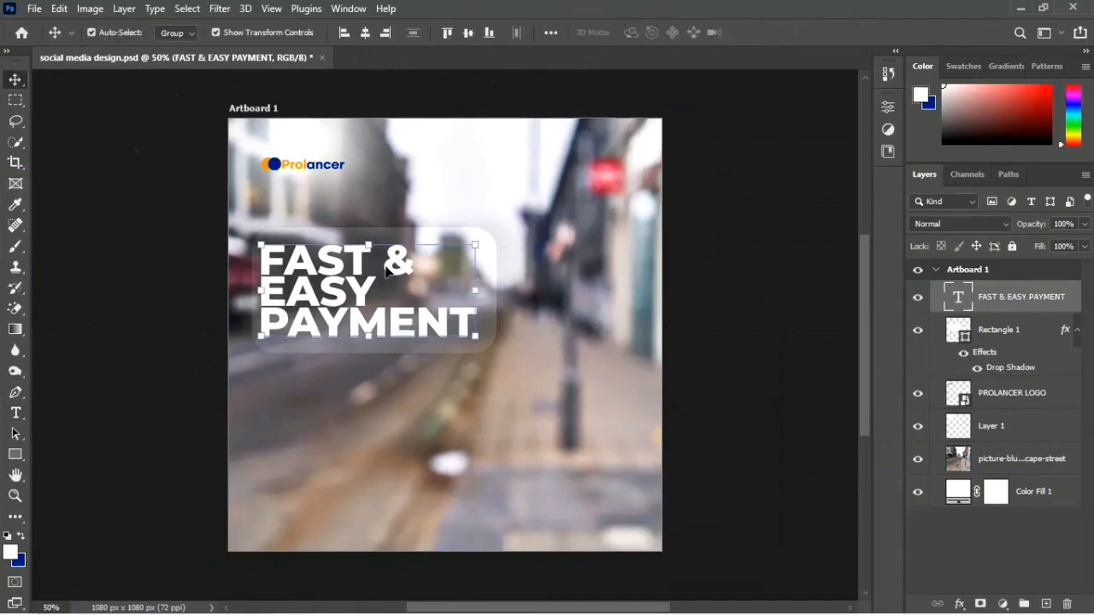
double_click(389, 271)
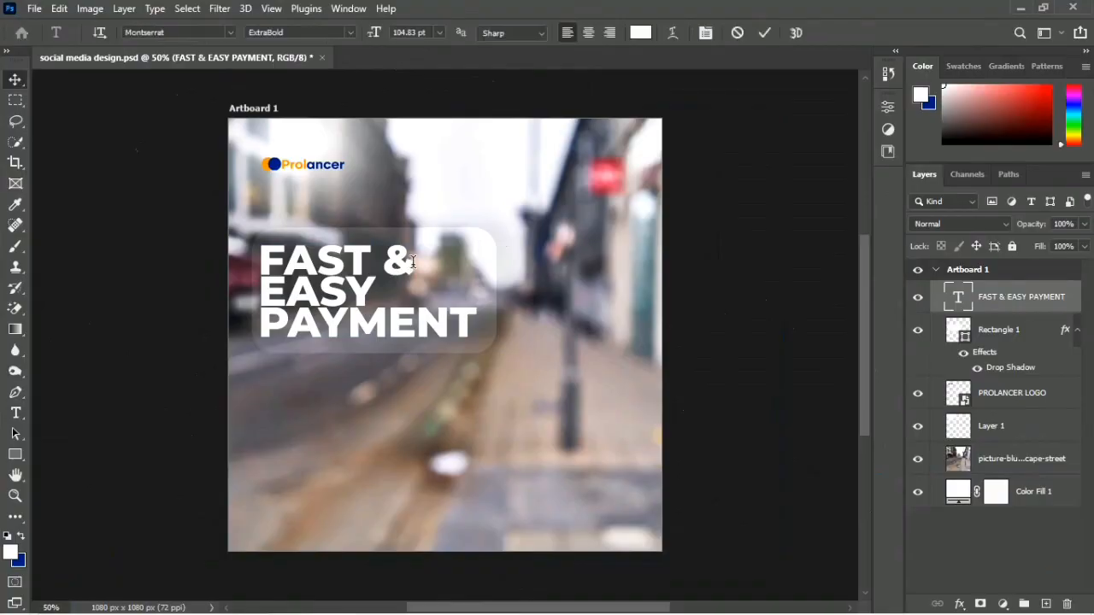
click(413, 261)
key(BackSpace)
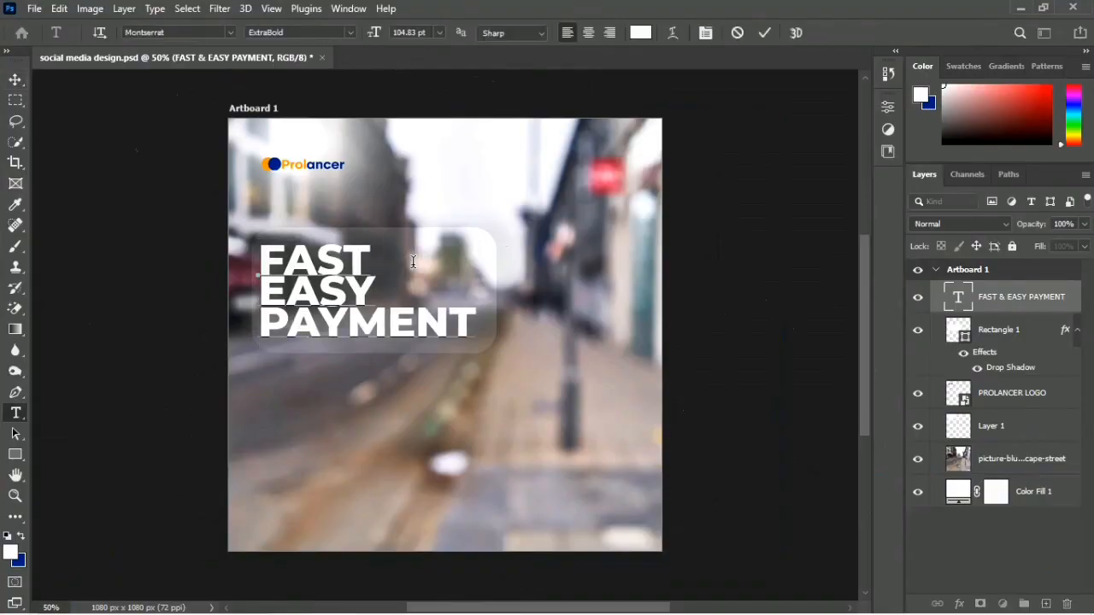
Step: Try the lowercase word "and" in front of EASY on the headline's second line
key(Down)
key(ctrl+Left)
text(and)
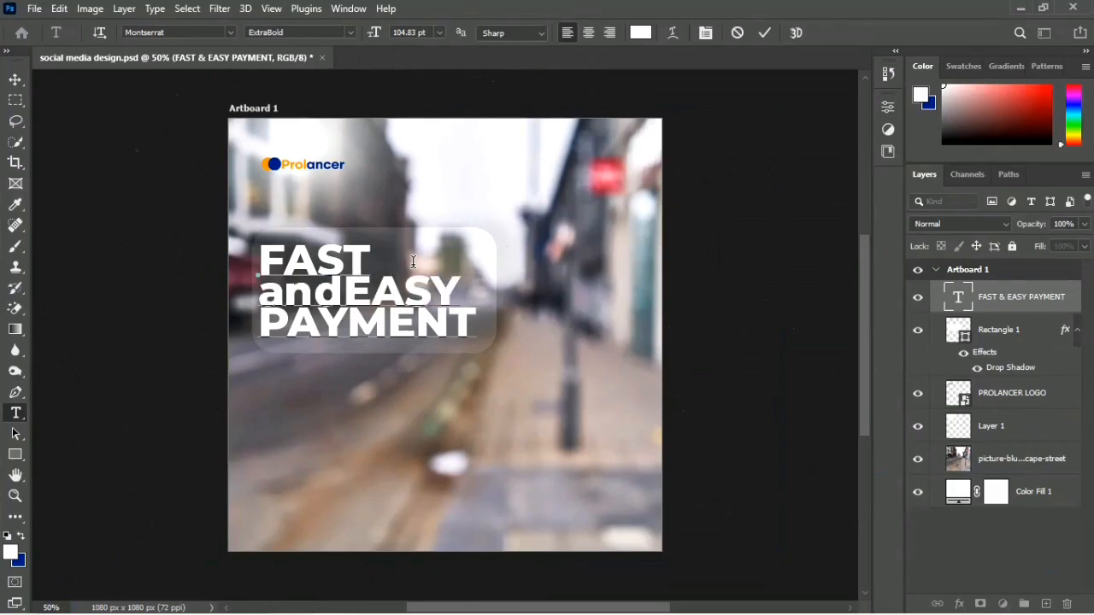
key(Left)
key(Left)
key(Caps_Lock)
key(ctrl+z)
key(Right)
key(Right)
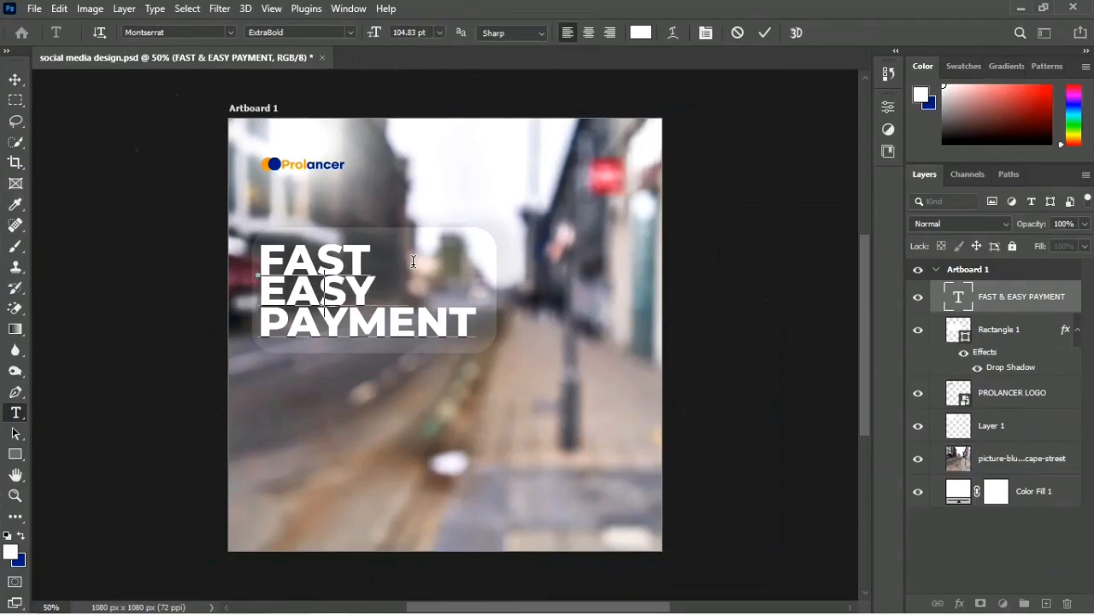
Step: Try the capitalised word "AND" in front of EASY on the headline's second line
text(AND)
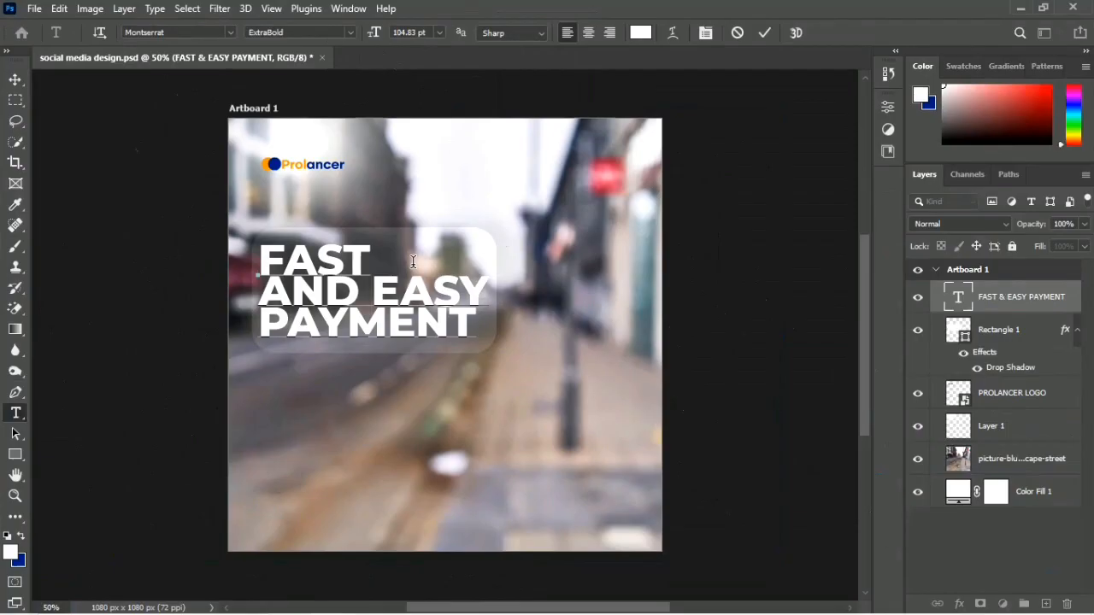
drag(261, 291, 357, 295)
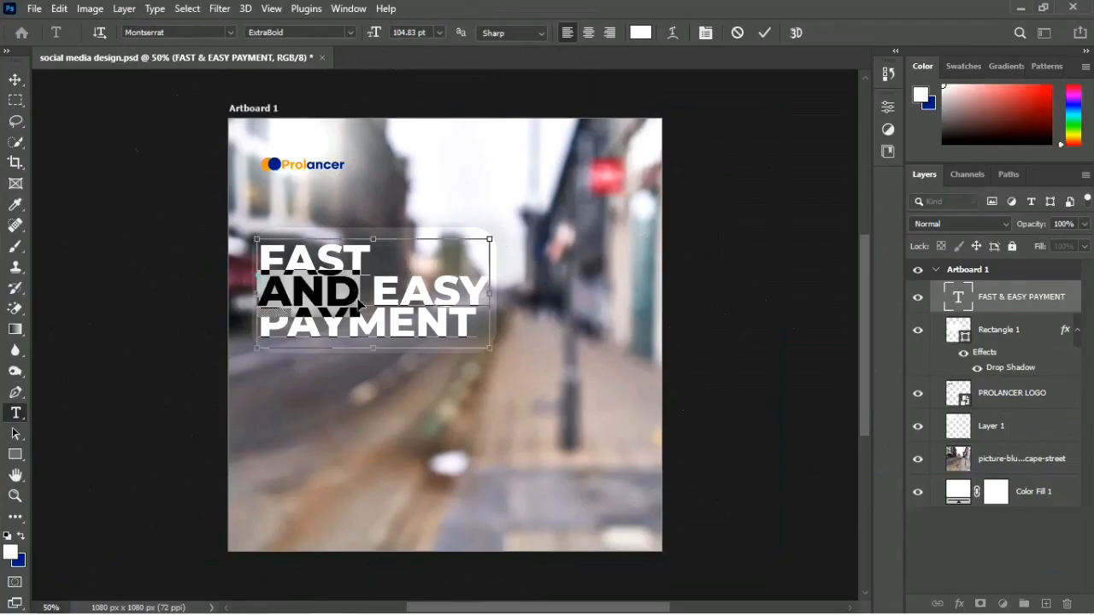
key(BackSpace)
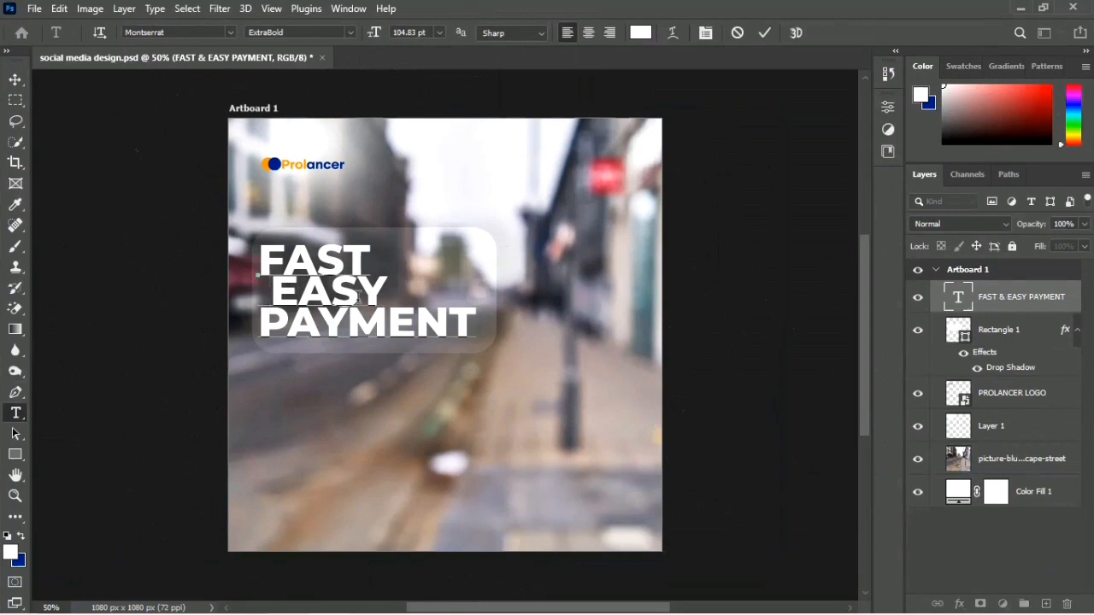
key(Delete)
Step: Try the word "AND" after FAST on the headline's first line
text(AND)
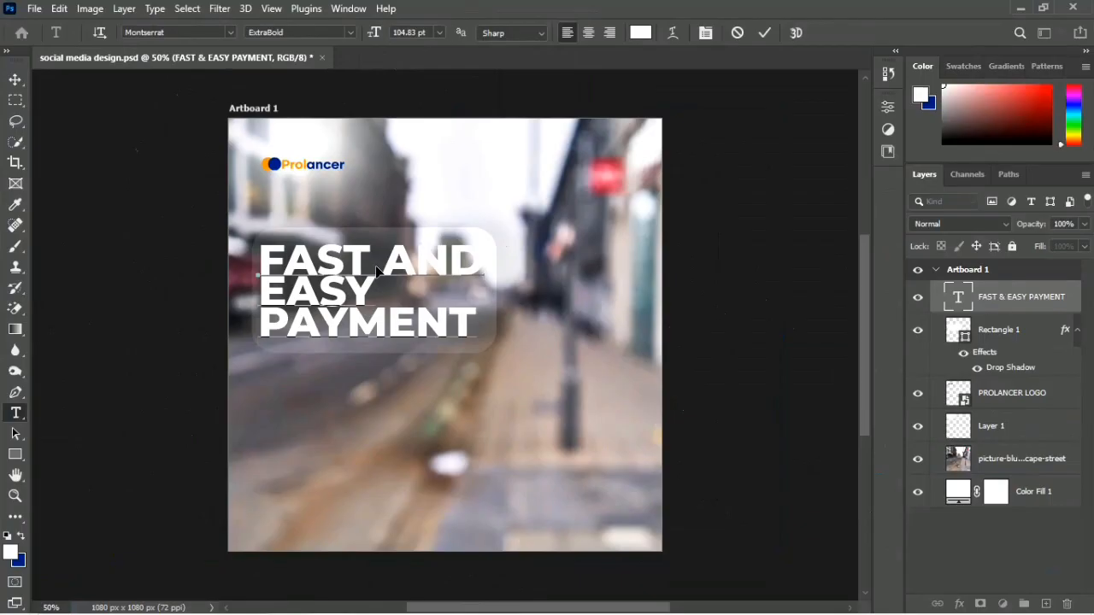
key(Left)
key(Left)
key(Delete)
key(Delete)
key(BackSpace)
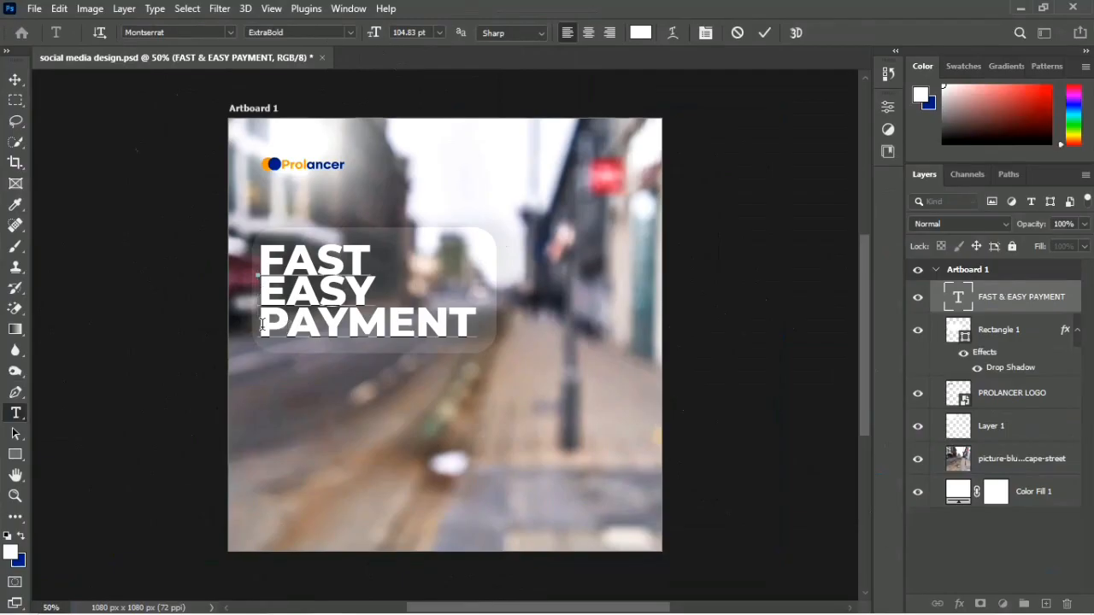
Step: Try the lowercase word "secure" in place of PAYMENT on the headline's third line
drag(261, 323, 666, 309)
key(Caps_Lock)
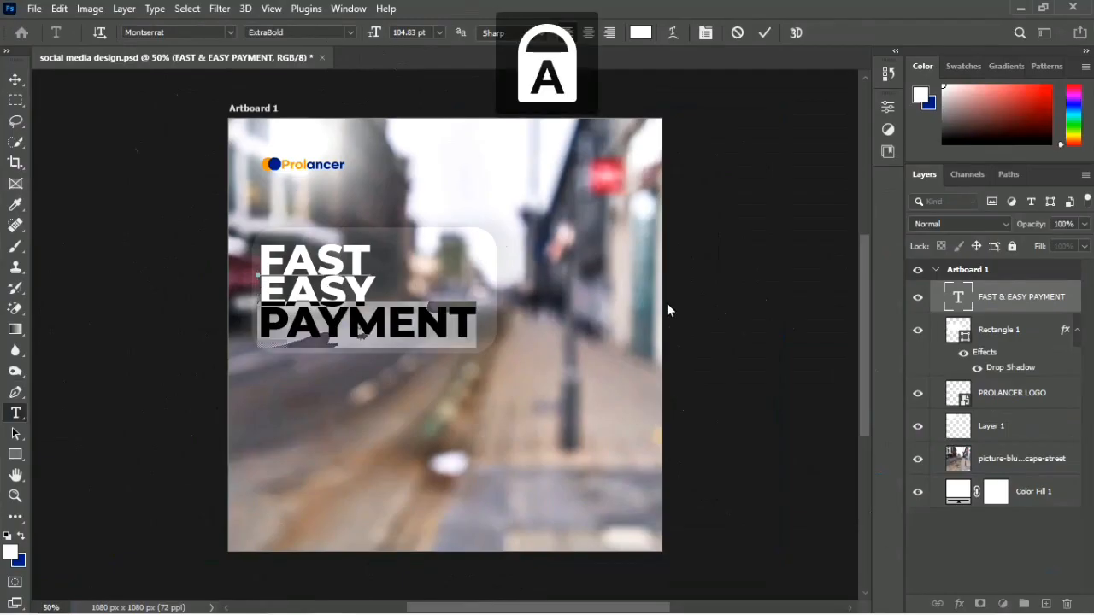
text(secure)
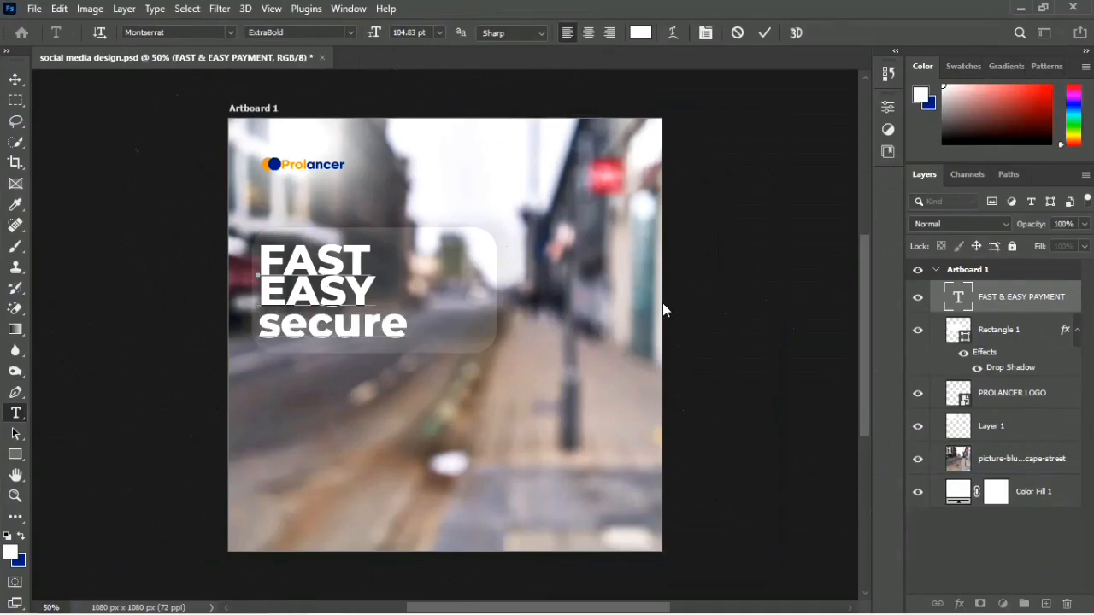
Step: Rewrite the headline's third line as SECURE in capitals
key(Left)
key(Left)
key(BackSpace)
key(BackSpace)
key(BackSpace)
key(BackSpace)
key(Caps_Lock)
key(BackSpace)
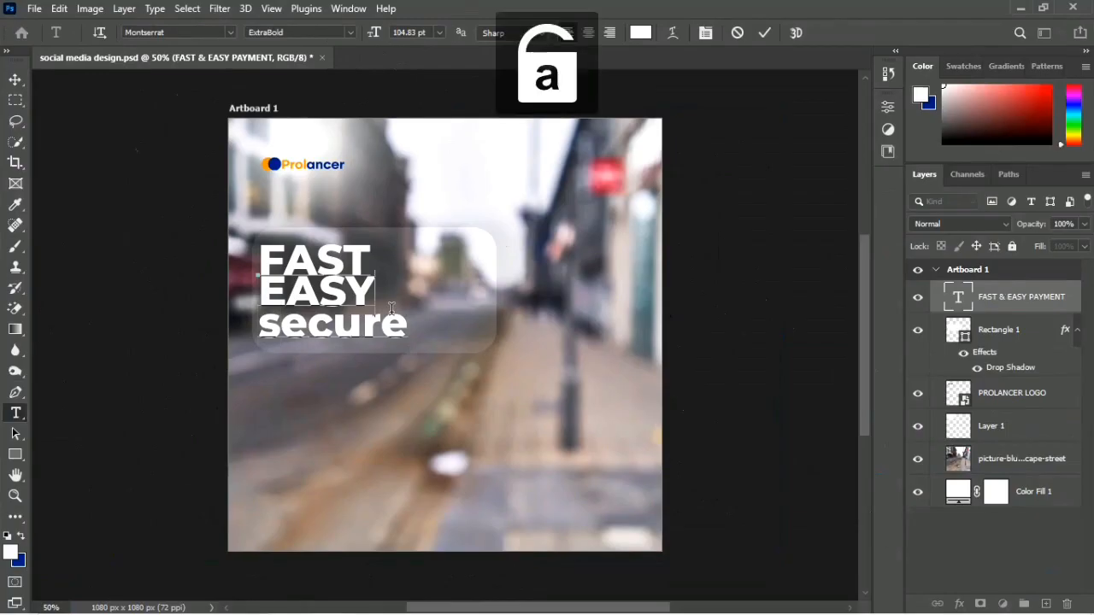
text(S)
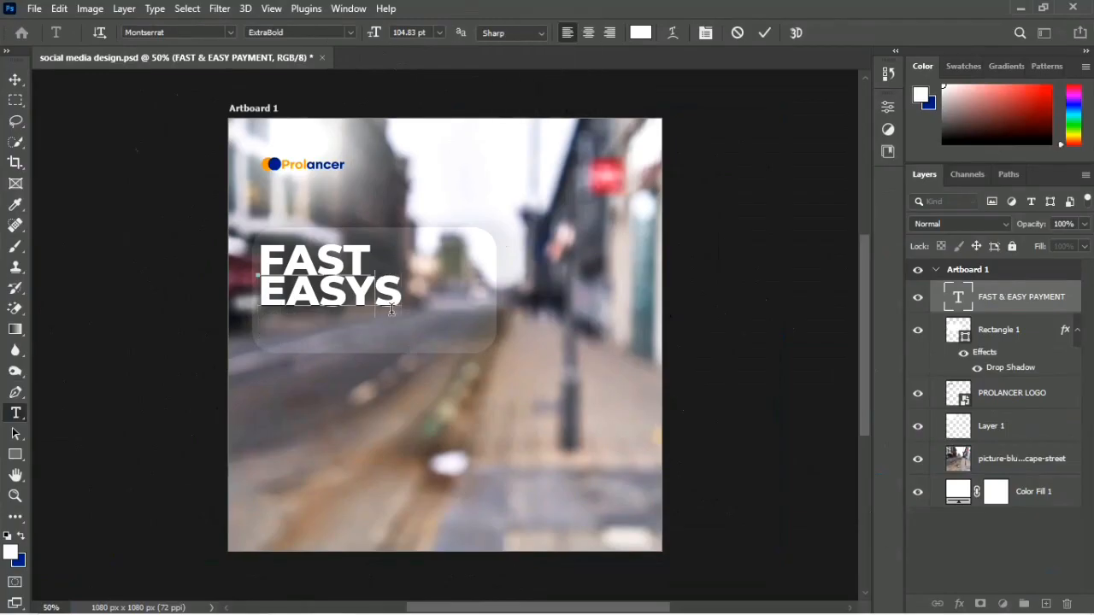
key(Return)
key(Right)
text(ECURE)
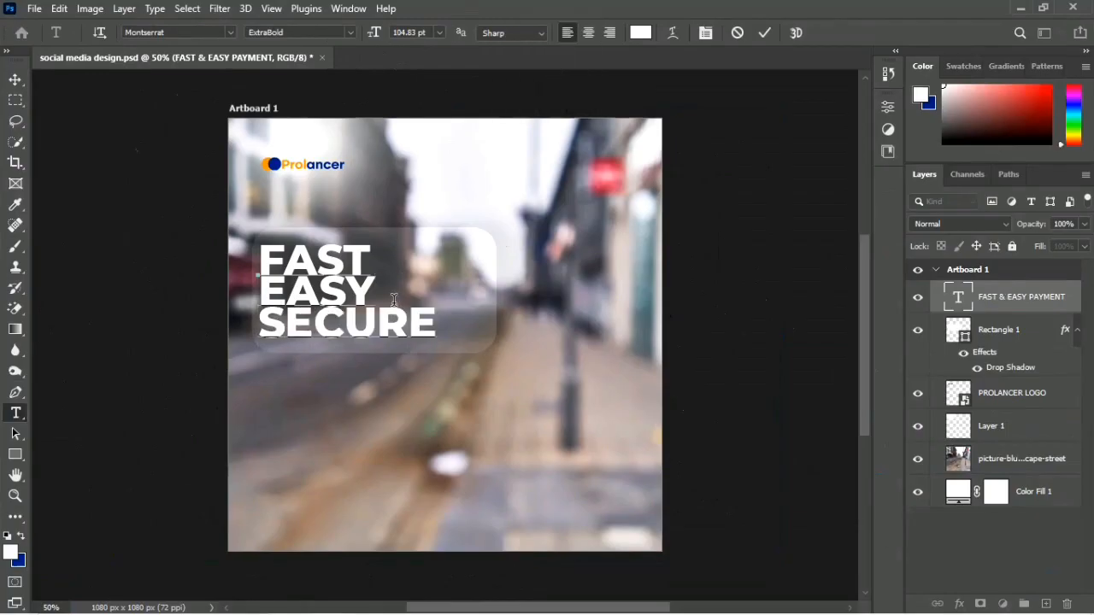
Step: Add an ampersand after EASY on the headline's second line and scale the whole headline up to about 109%
click(395, 296)
text(&)
key(ctrl+Return)
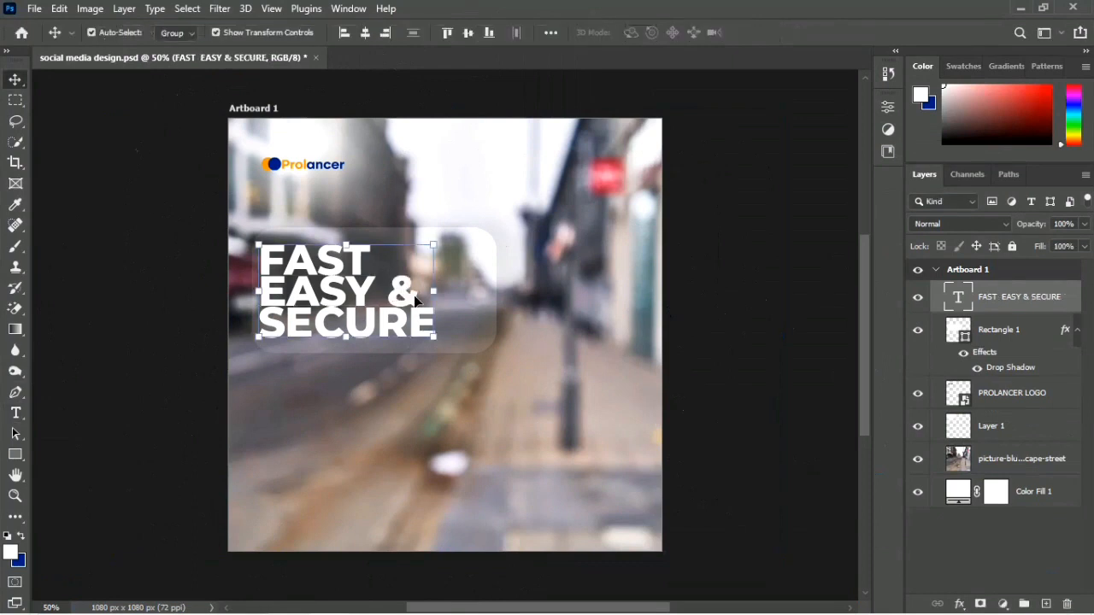
drag(434, 295, 450, 294)
key(Return)
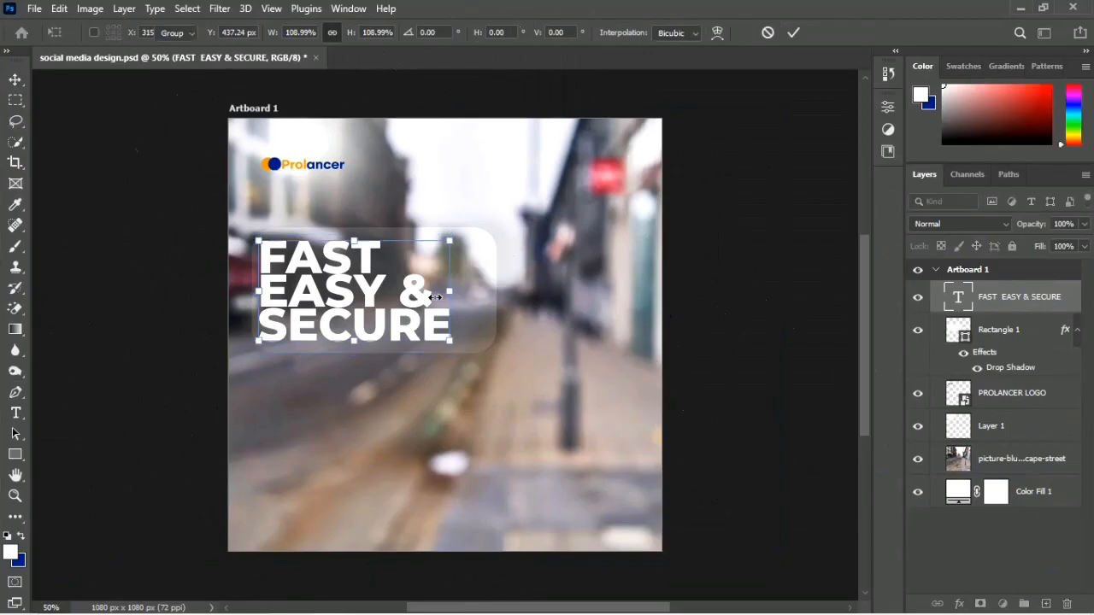
click(165, 415)
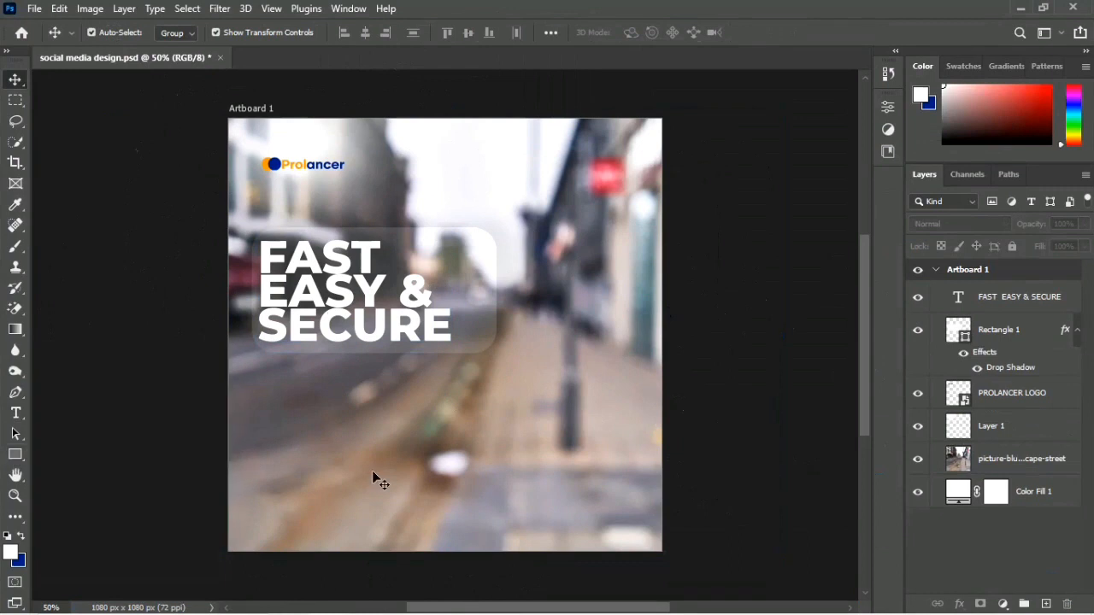
Step: Create a paragraph text box of about 508 x 206 px below the headline, using Garant Pro Bold at 71 pt
key(t)
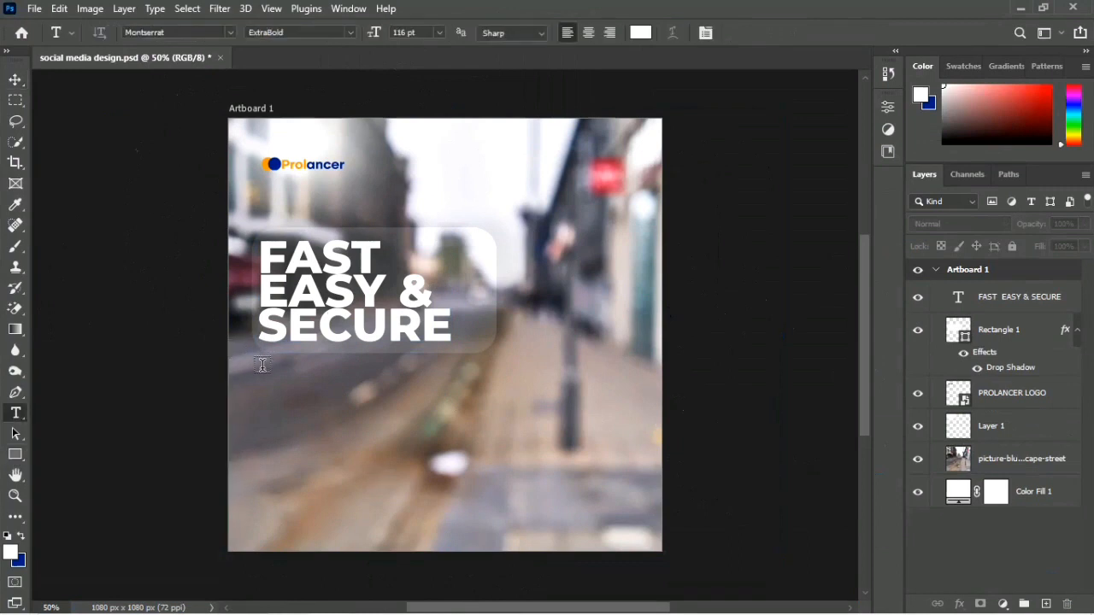
click(354, 32)
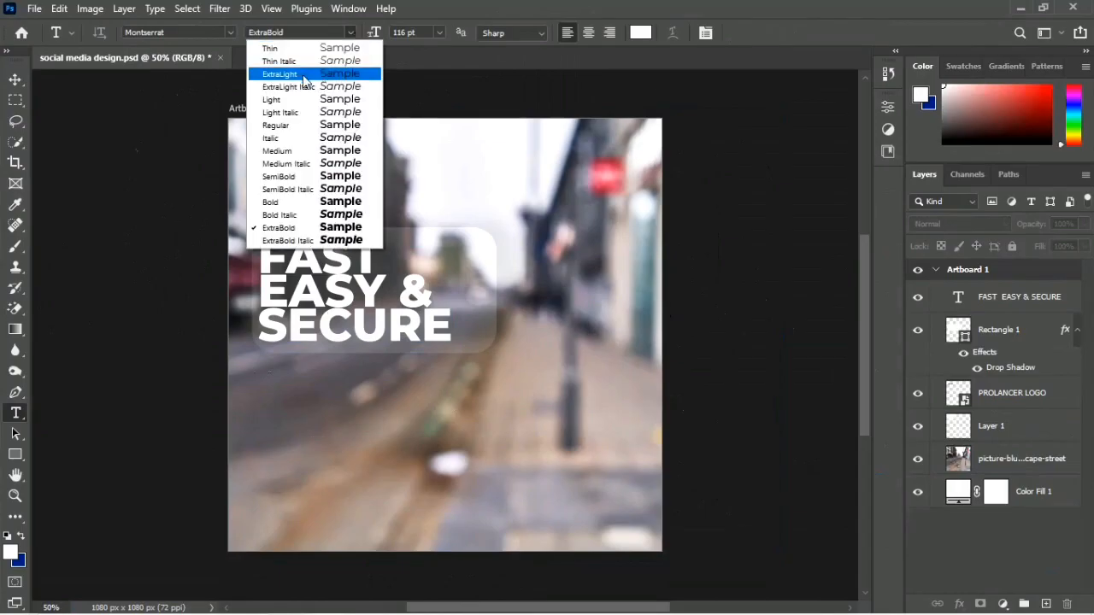
click(291, 126)
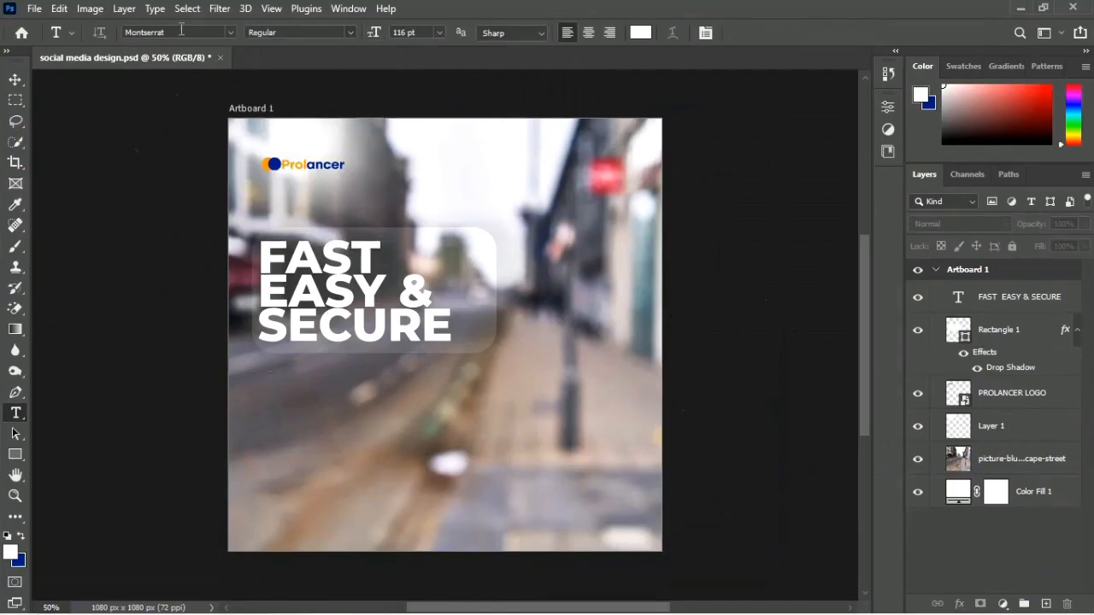
click(181, 32)
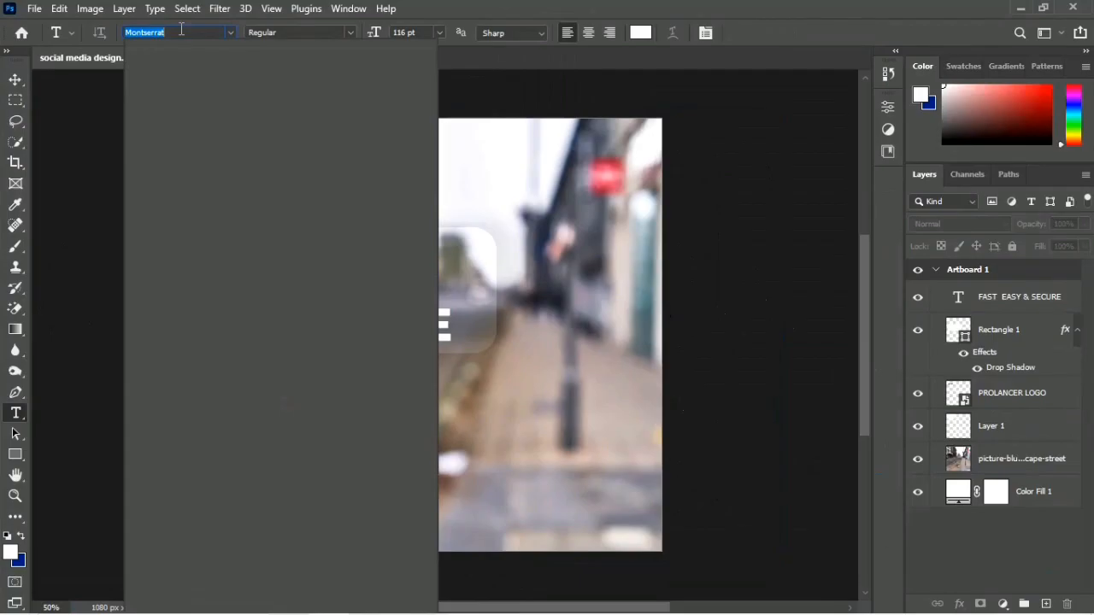
text(GARA)
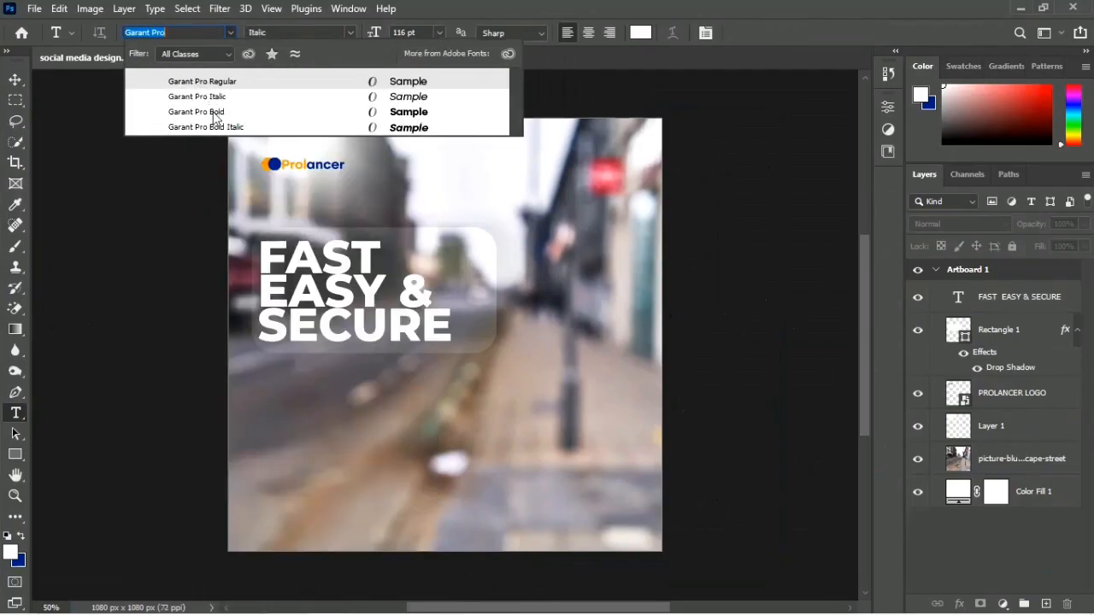
click(214, 113)
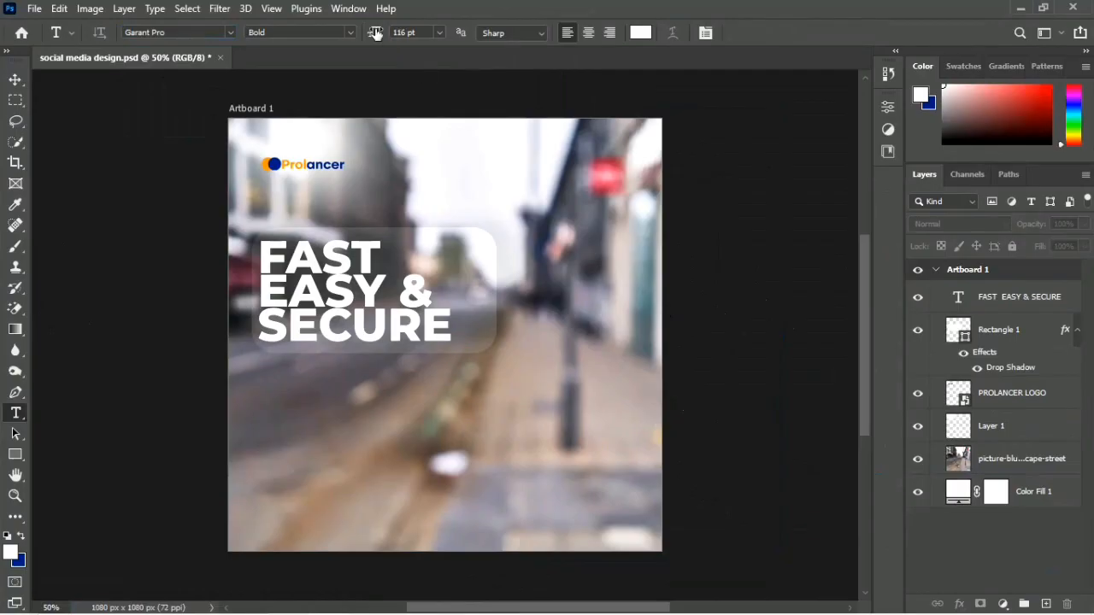
drag(375, 32, 339, 34)
drag(268, 376, 472, 457)
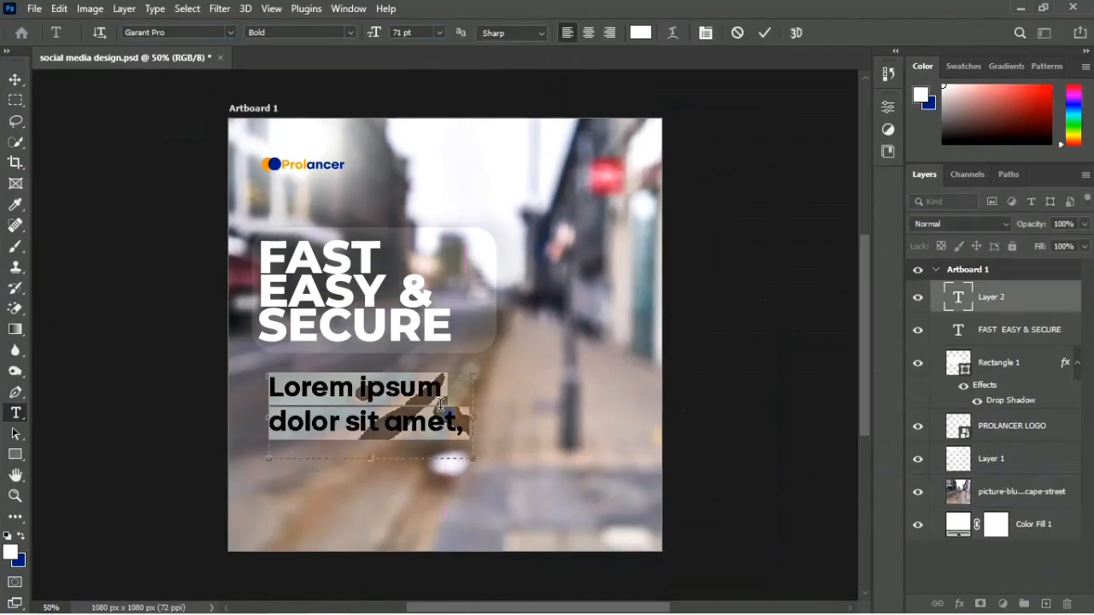
Step: Format the placeholder paragraph as Garant Pro Regular at 23 pt with 22 pt leading
click(351, 34)
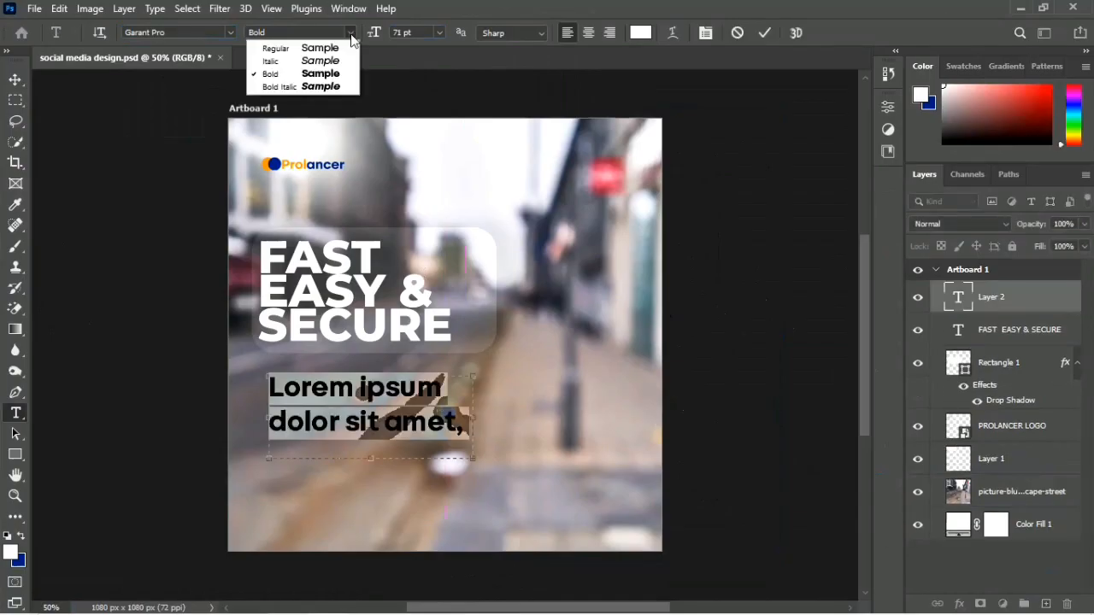
click(310, 48)
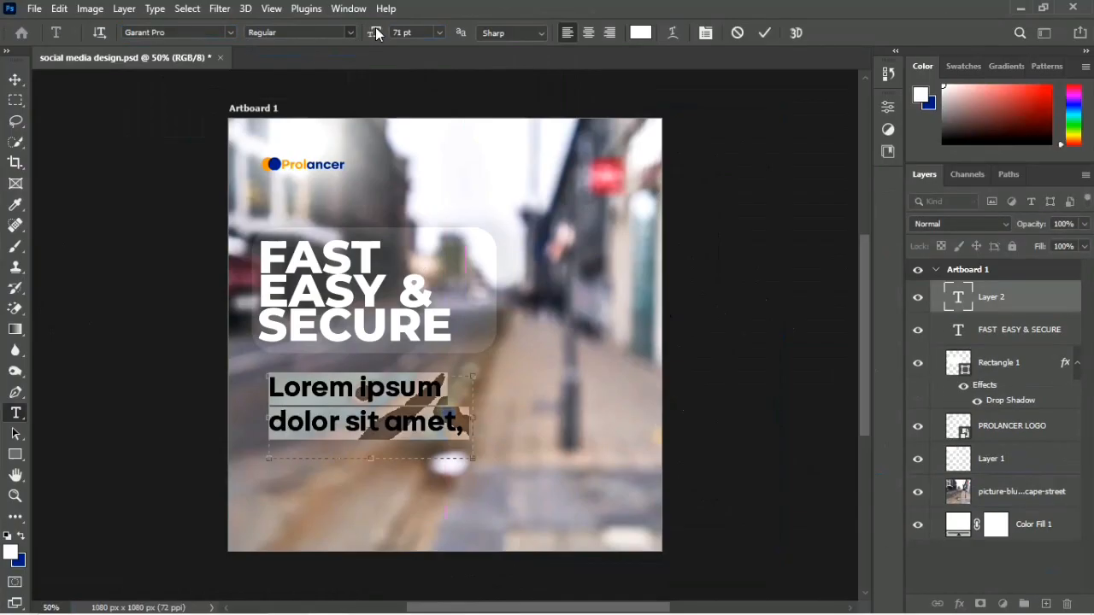
drag(376, 32, 337, 37)
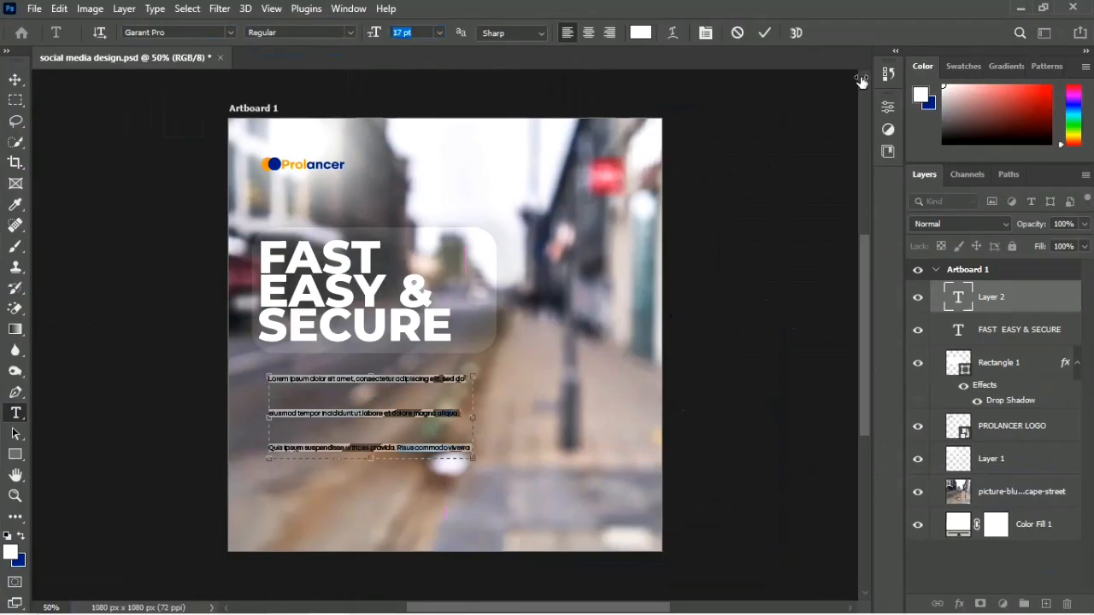
click(893, 109)
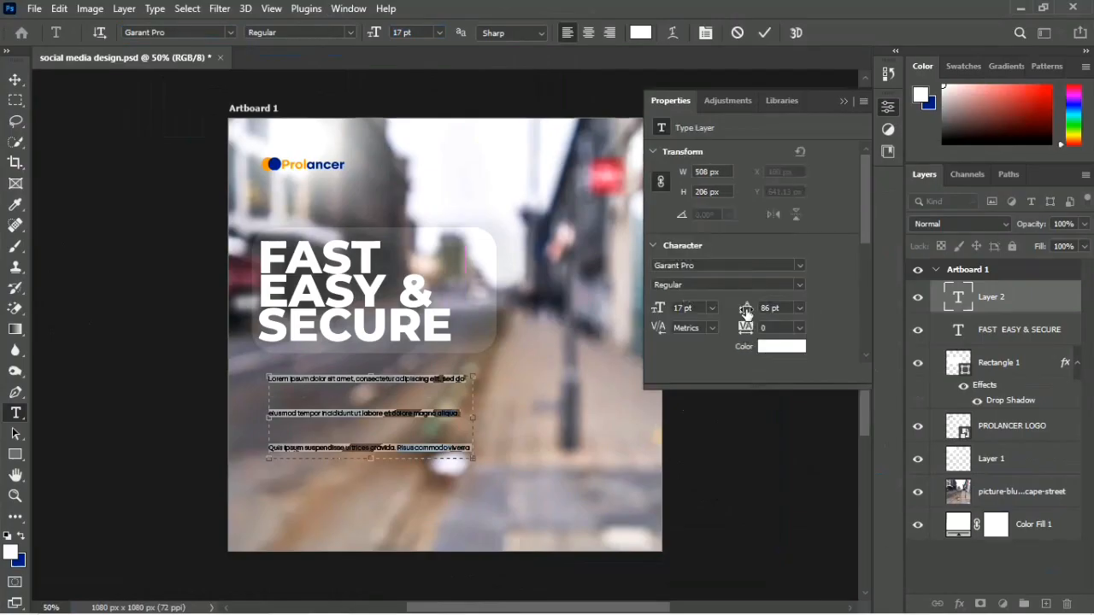
drag(746, 312, 695, 310)
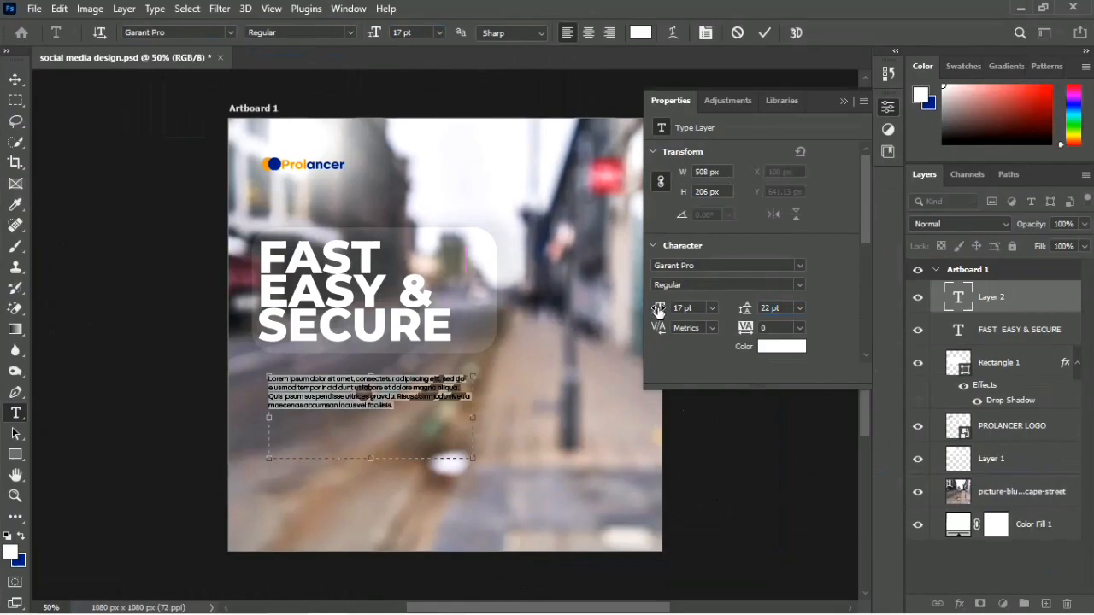
drag(658, 310, 663, 315)
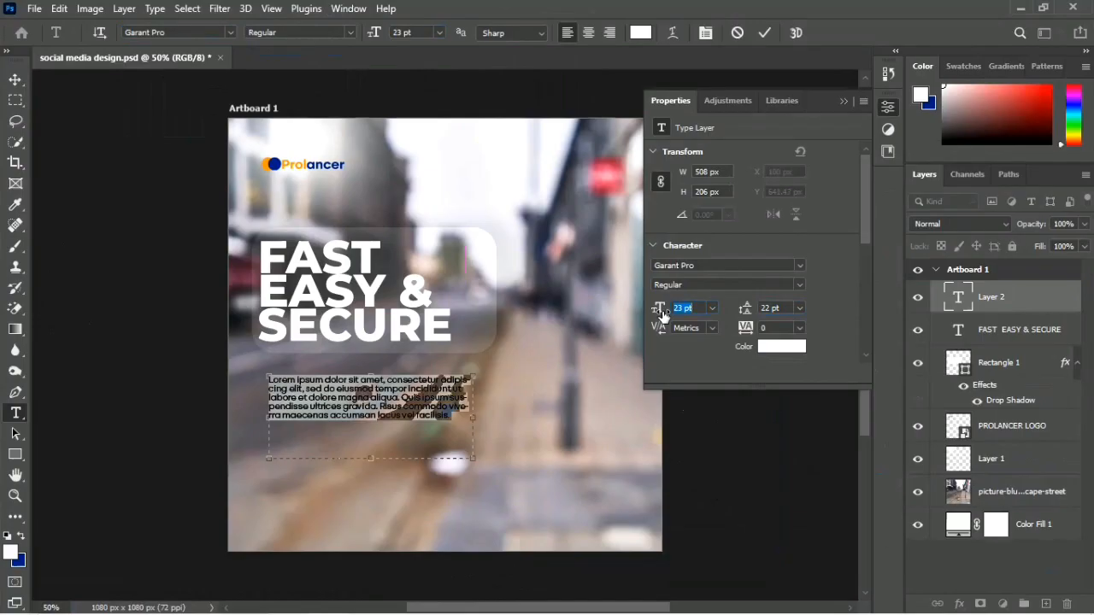
key(ctrl+Return)
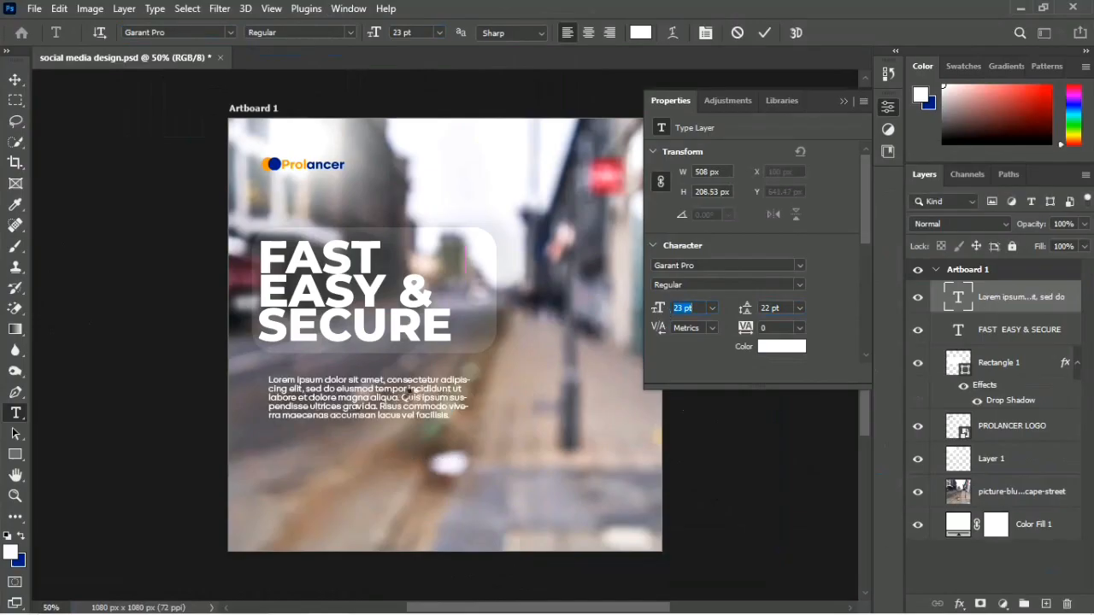
Step: Align the paragraph and the Prolancer logo with the left edge of the translucent rounded rectangle
key(v)
drag(368, 395, 358, 393)
click(143, 487)
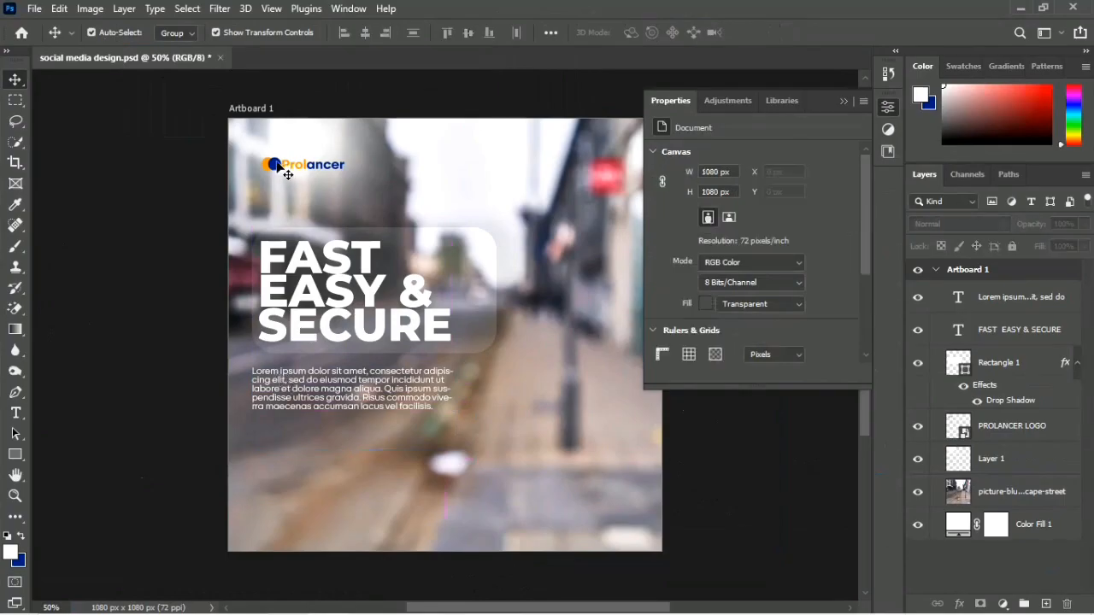
drag(278, 165, 270, 164)
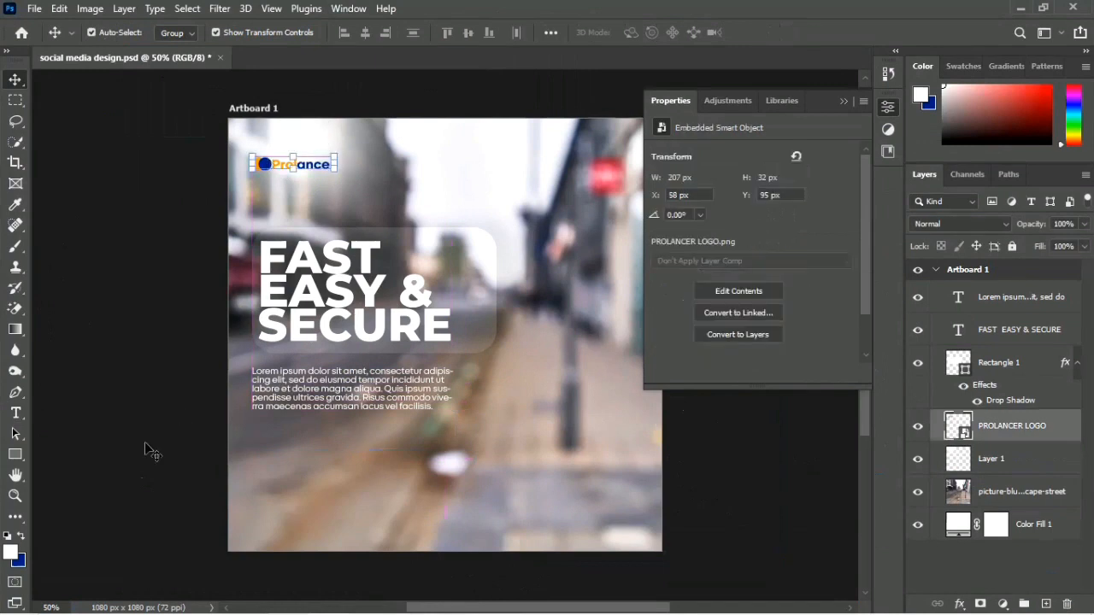
Step: Shift the paragraph, headline, rounded rectangle and logo together 30 px to the right, and save the document
click(318, 386)
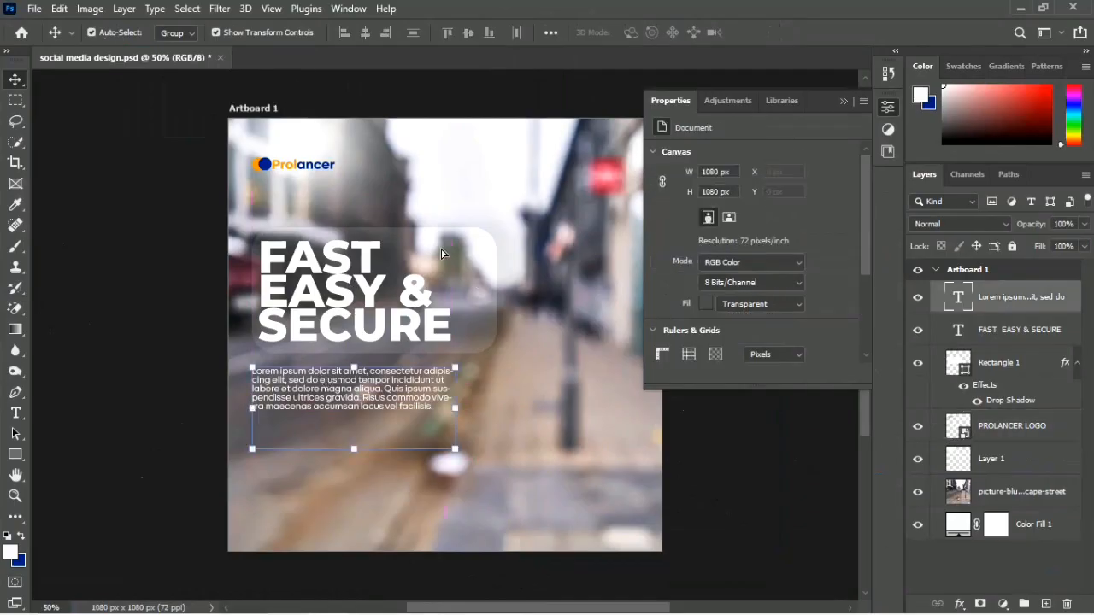
click(369, 295)
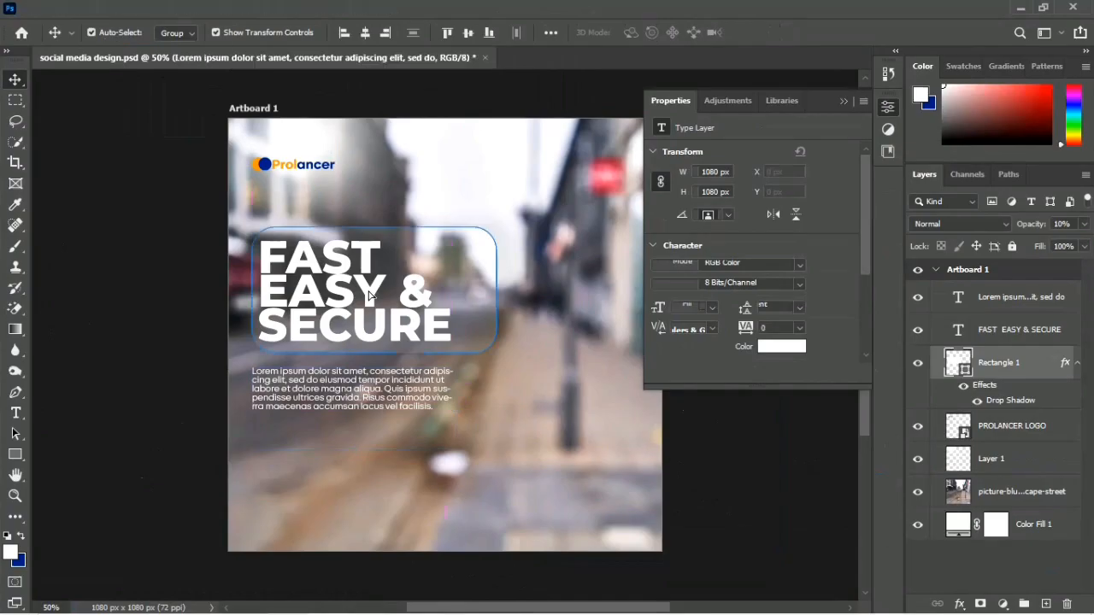
click(1005, 435)
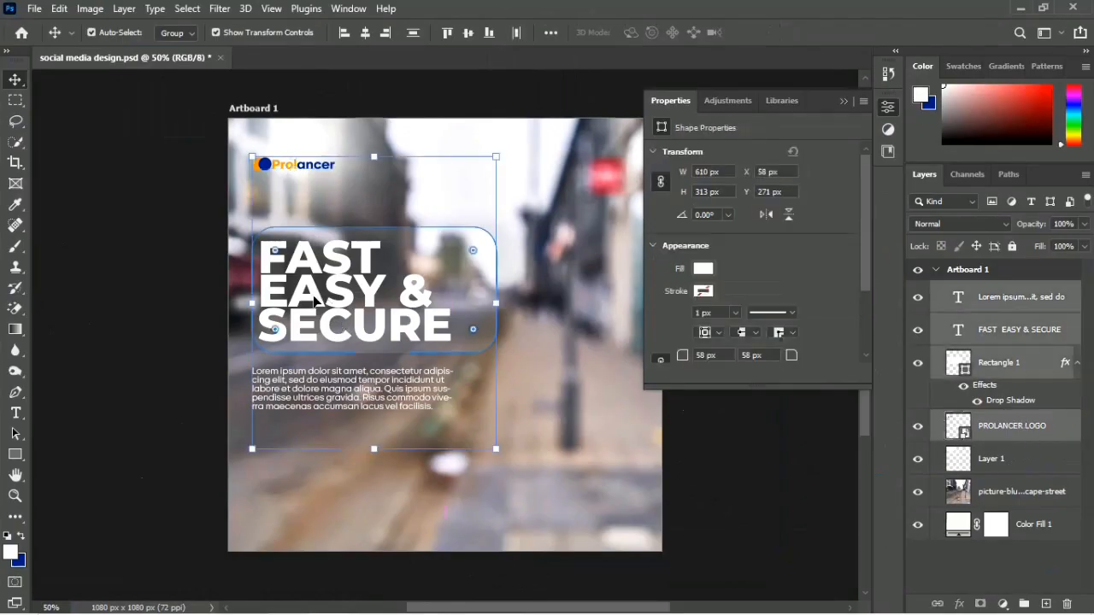
drag(325, 299, 328, 306)
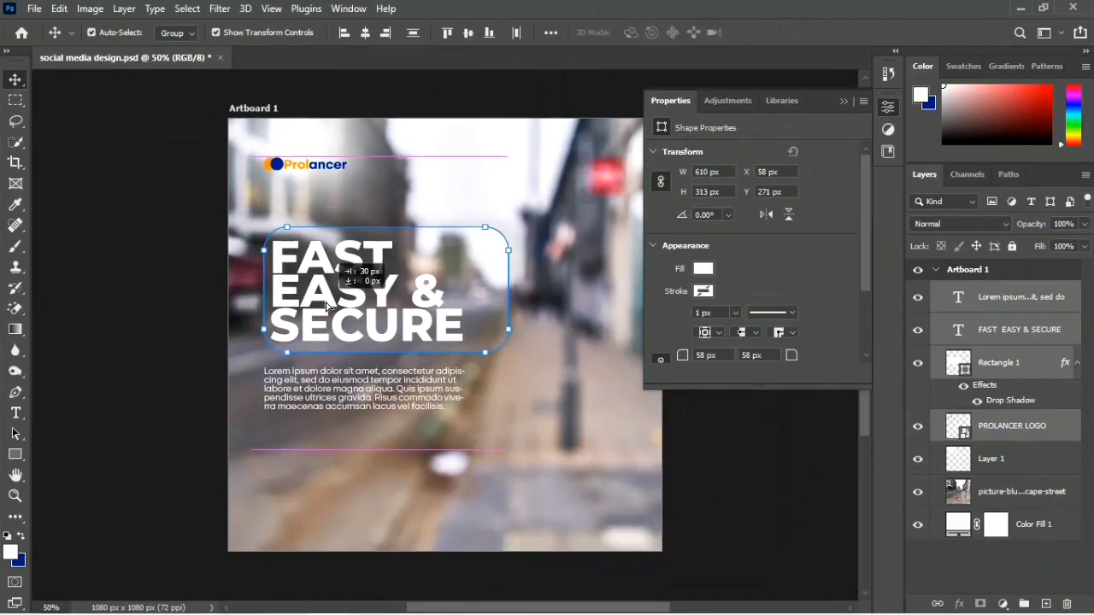
click(103, 384)
key(ctrl+s)
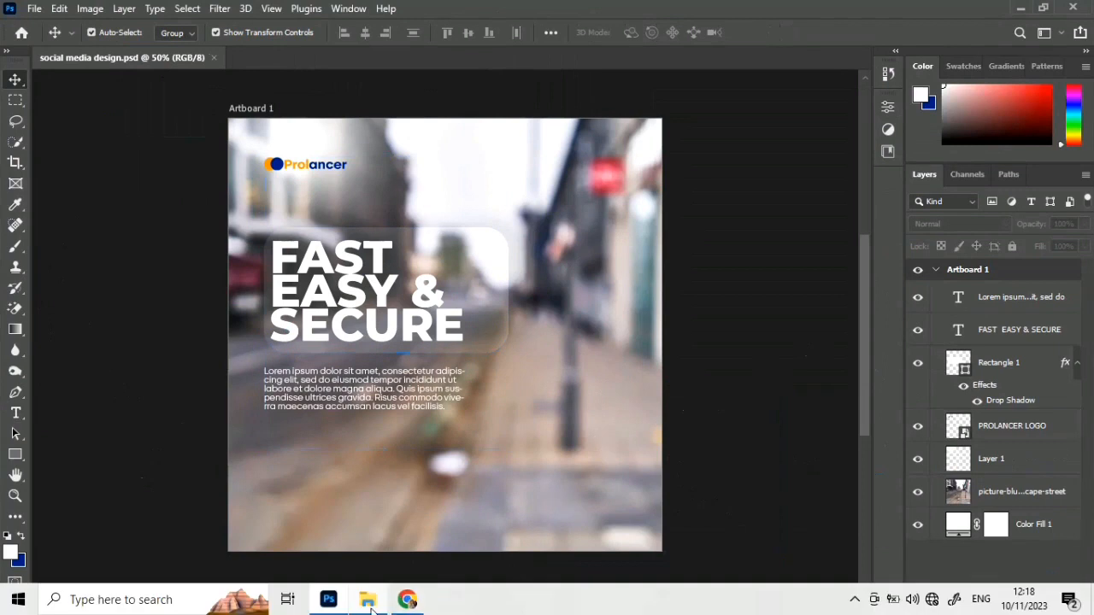
Step: Place the photo of the surprised woman looking at her smartphone from the RESOURCES FILES folder onto the artboard at 100%
click(368, 600)
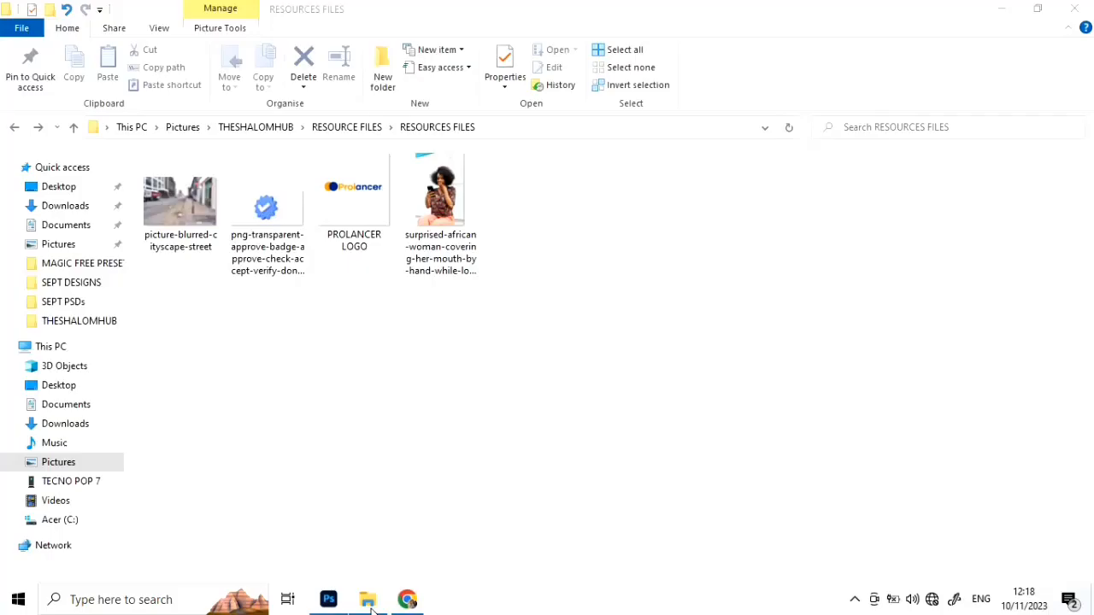
click(419, 170)
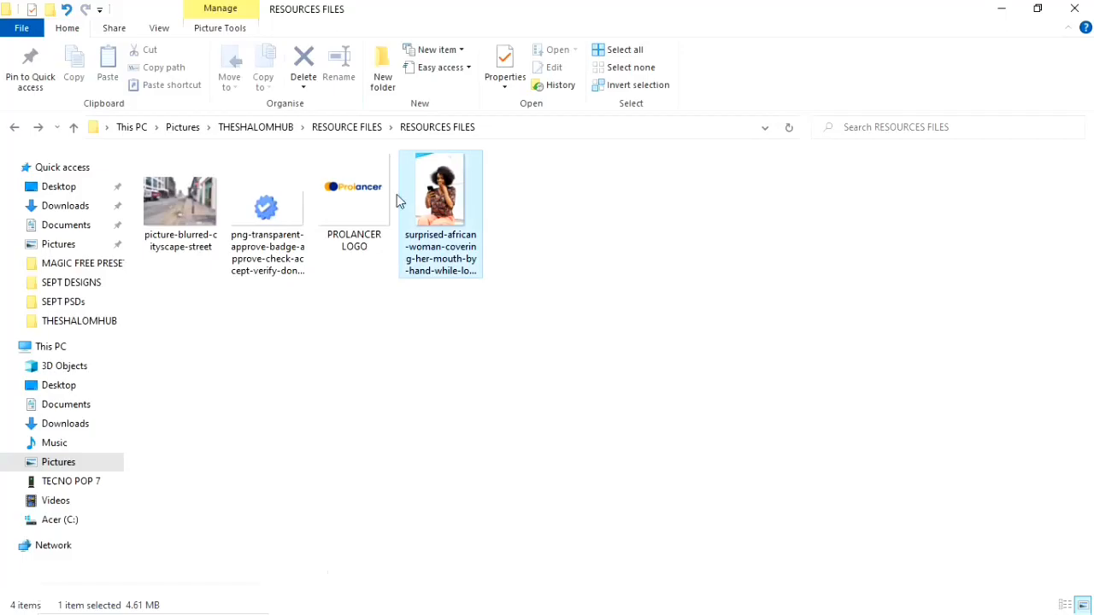
drag(440, 197, 388, 464)
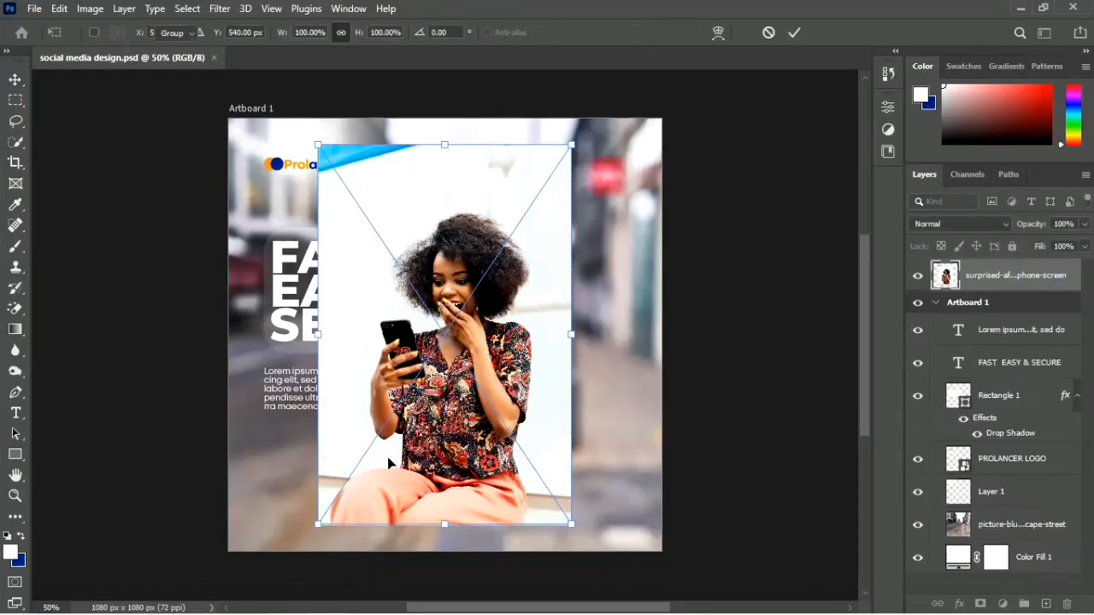
key(Return)
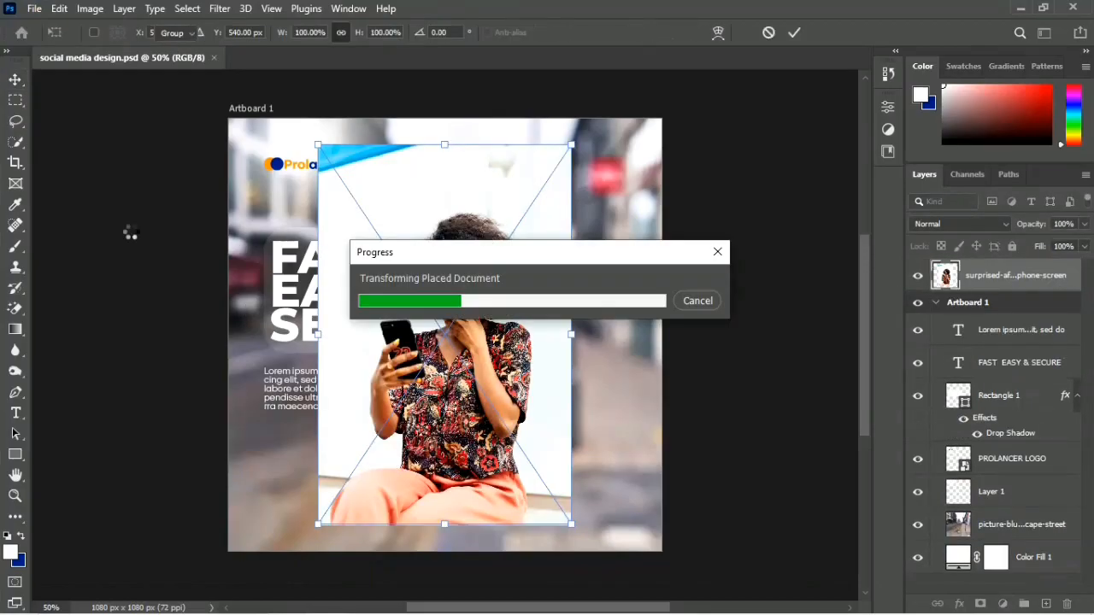
Step: Select the woman in the photo with the Quick Selection tool and mask out the photo's background
click(14, 143)
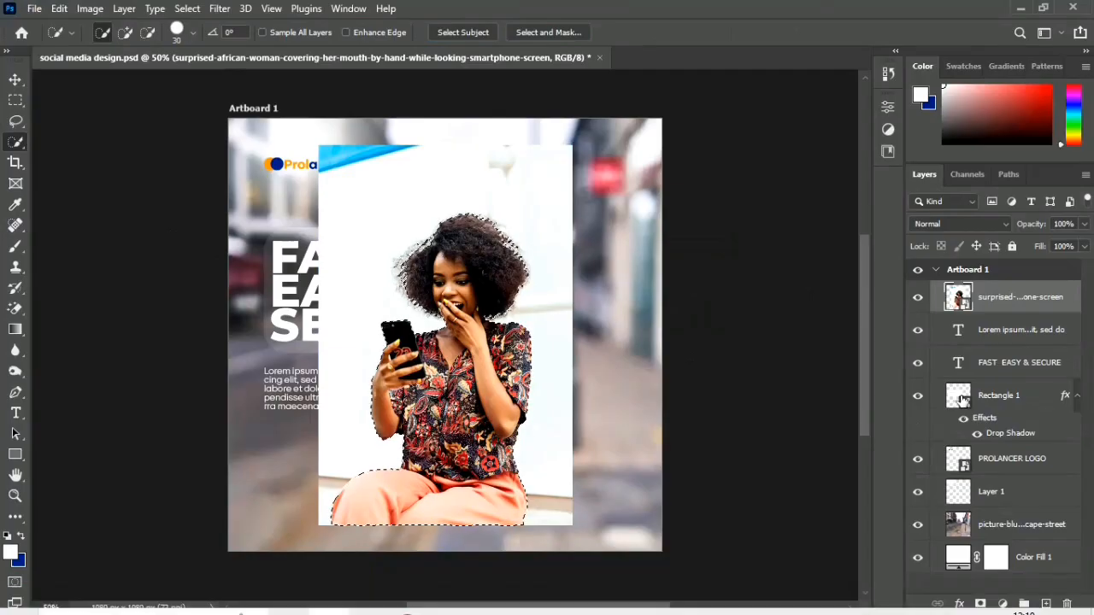
click(983, 604)
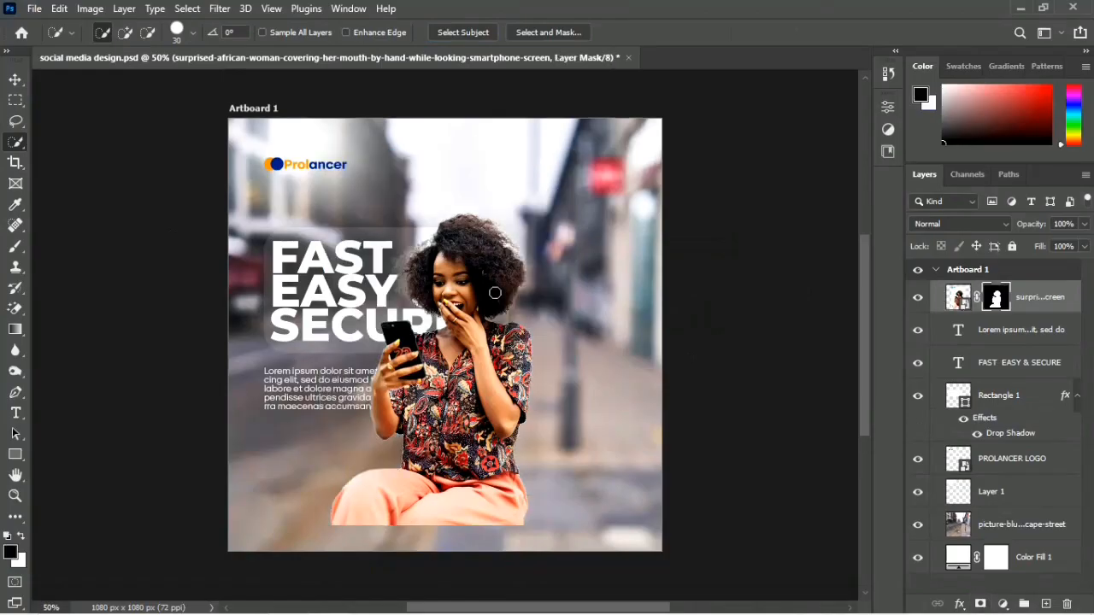
Step: Enlarge the cut-out woman proportionally to about 160% and shift her towards the right half of the artboard
key(v)
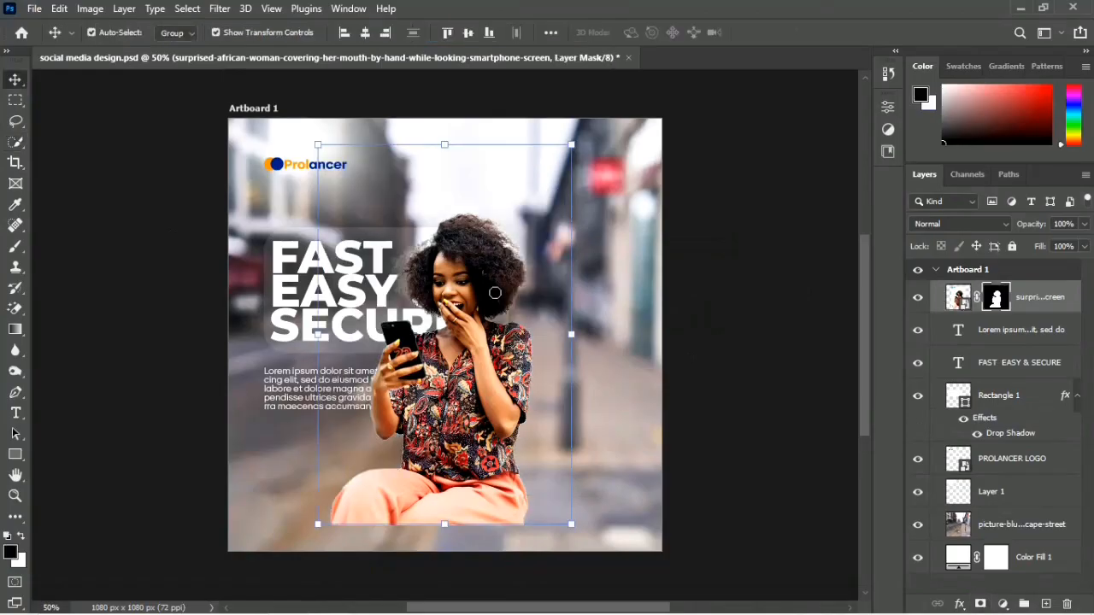
drag(570, 337, 725, 335)
mouse_move(586, 406)
mouse_down()
mouse_move(605, 413)
mouse_move(570, 395)
mouse_up()
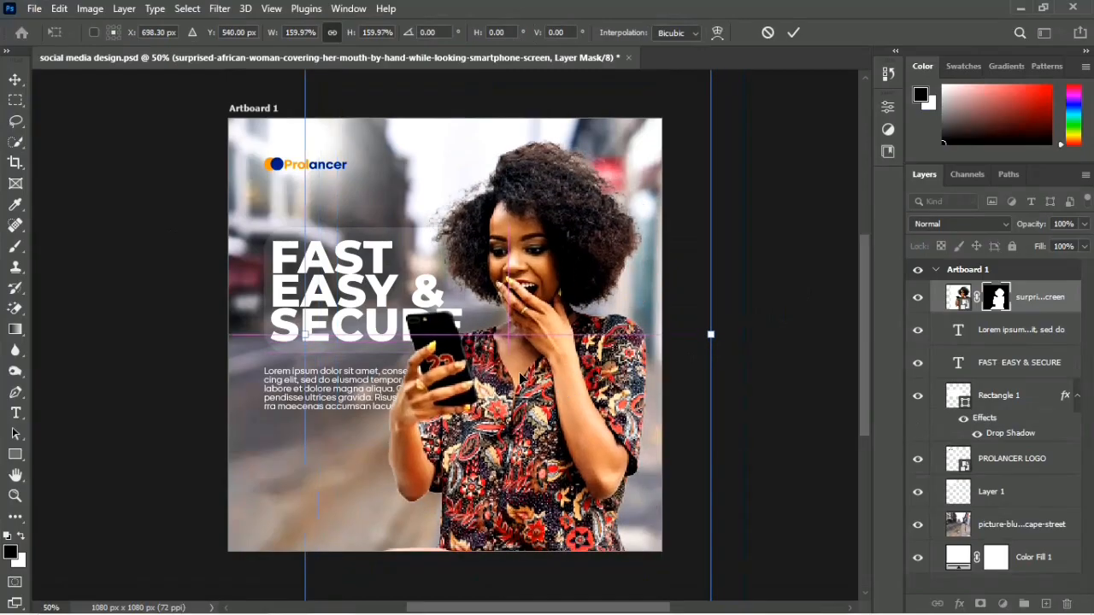
Step: Flip the woman horizontally and move her about 153 px right and 62 px down, clear of the headline
right_click(520, 380)
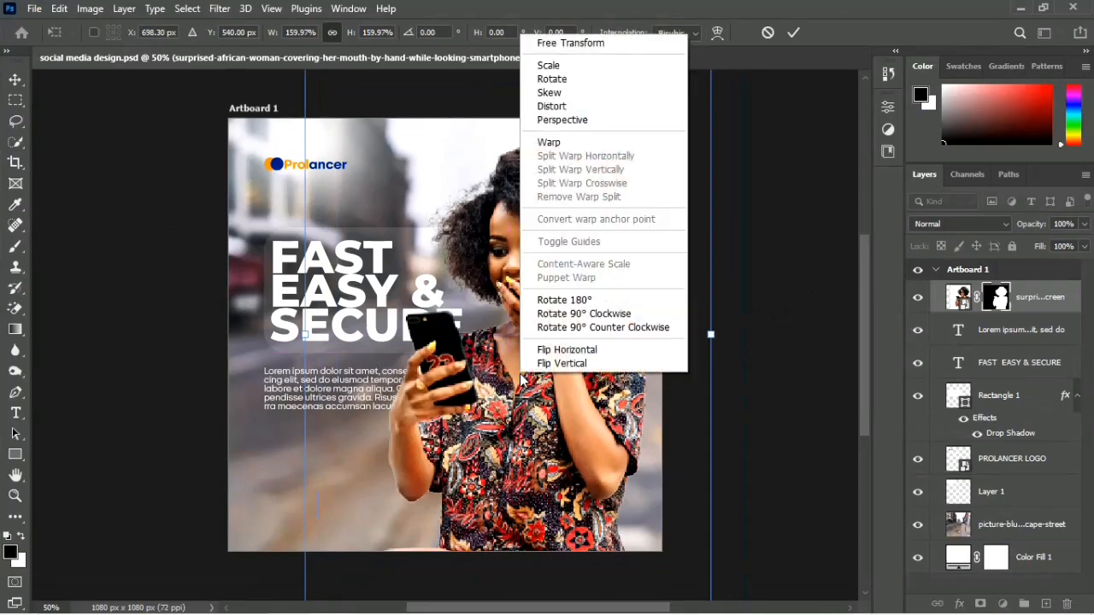
click(550, 353)
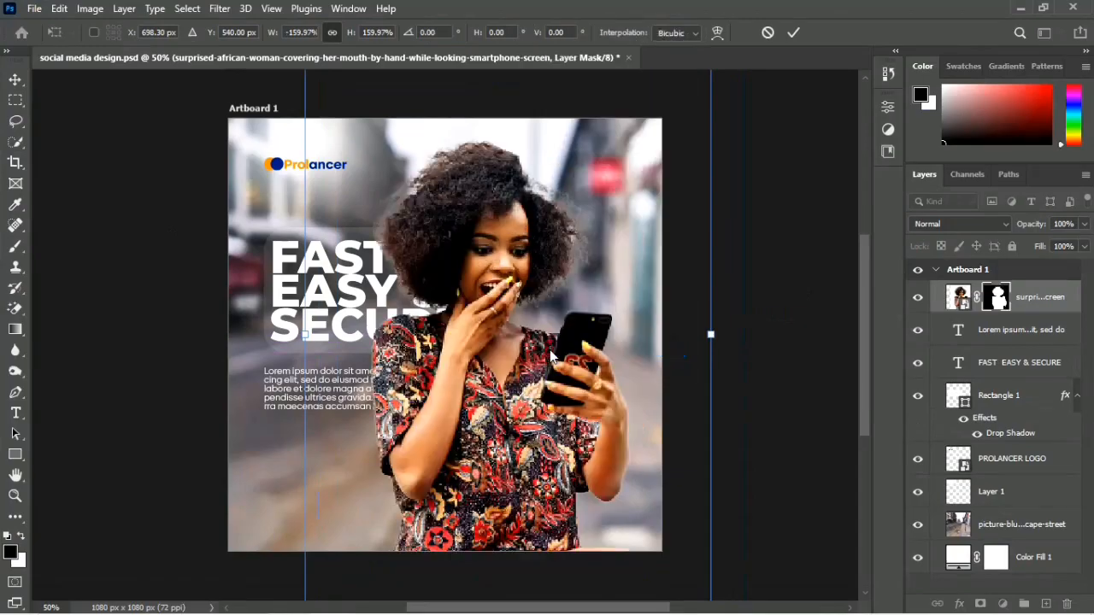
drag(520, 426, 557, 454)
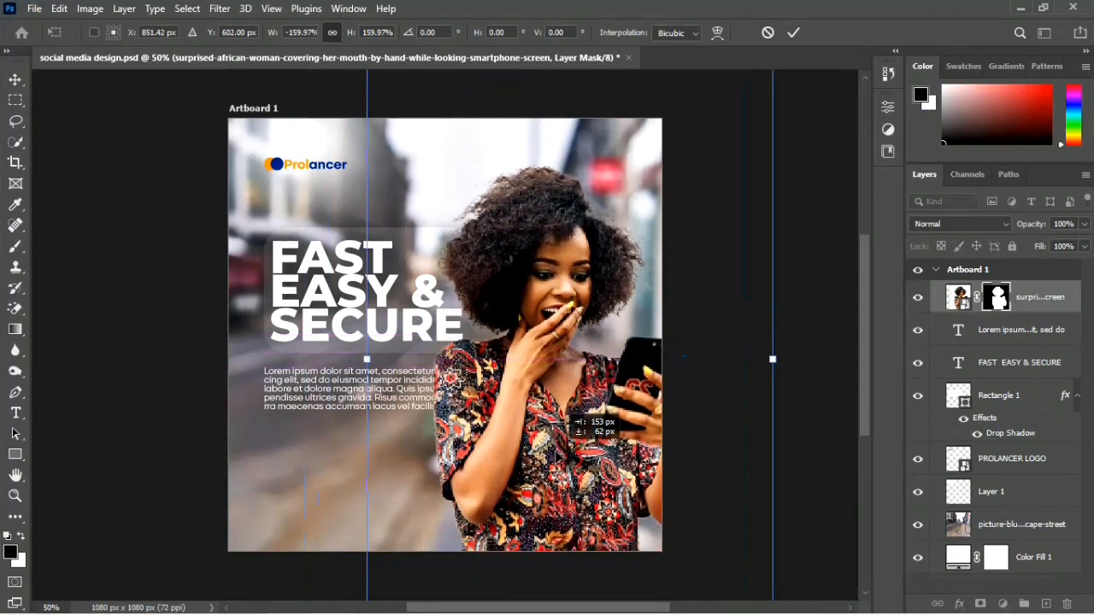
drag(556, 454, 557, 454)
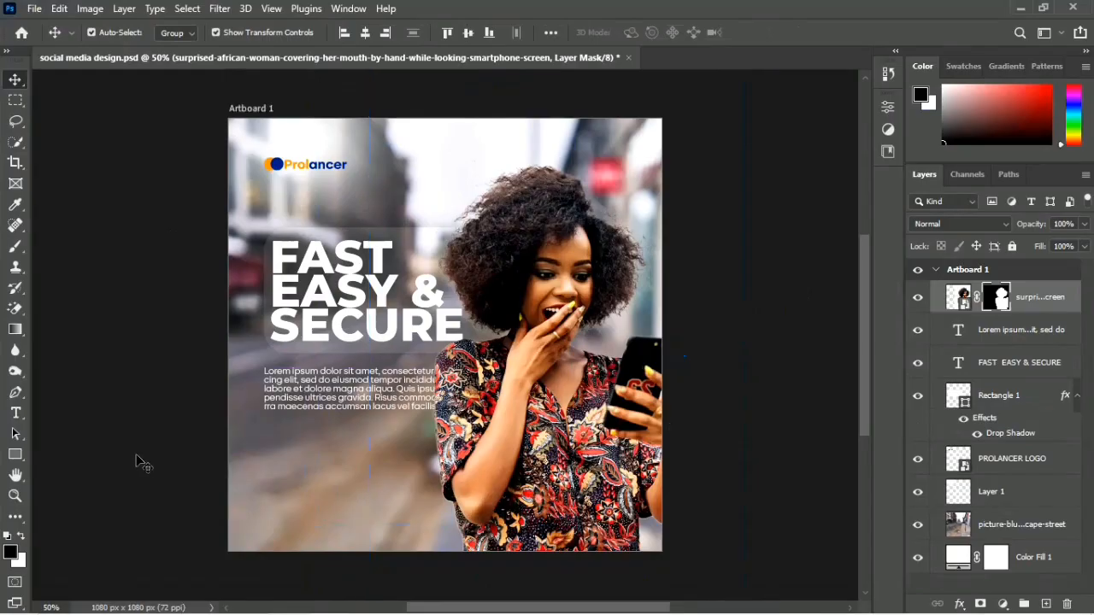
Step: Scale the Lorem ipsum paragraph down proportionally to about 89%, keeping its left edge in place
click(372, 407)
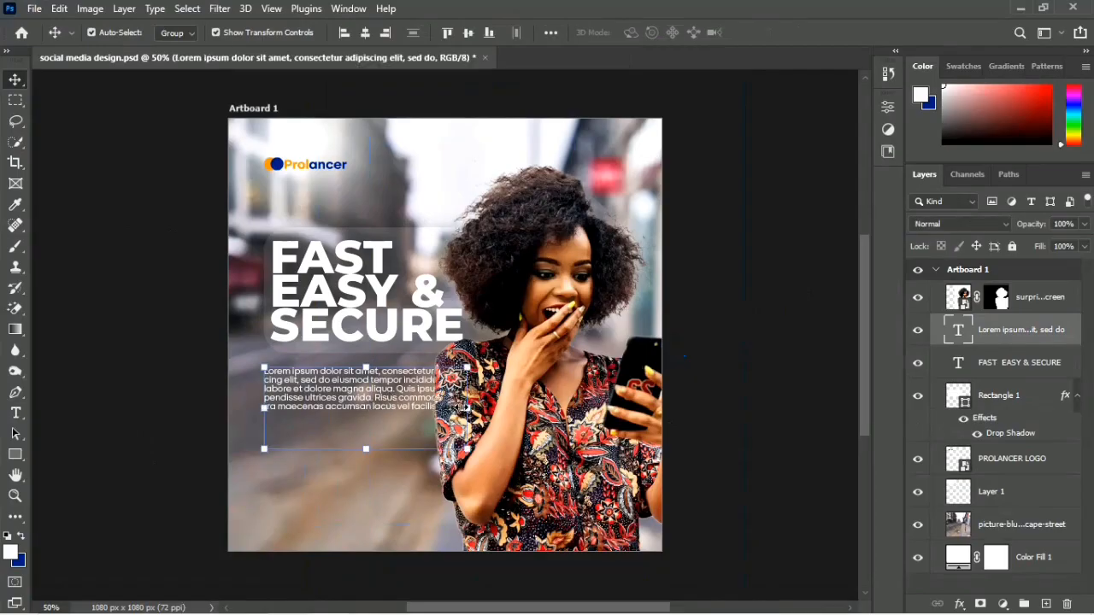
drag(466, 408, 444, 407)
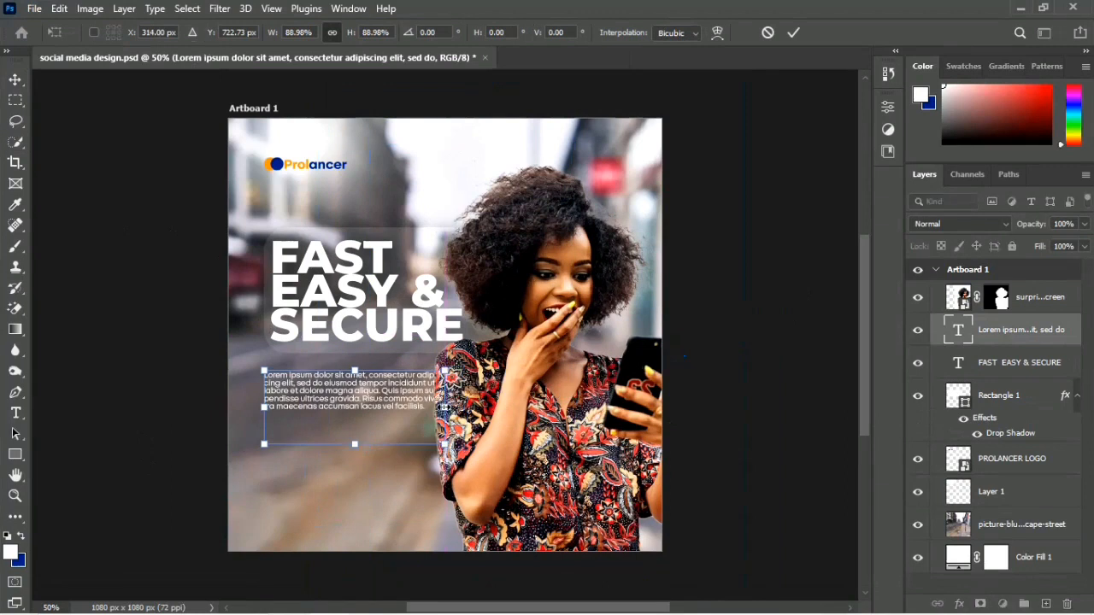
key(Return)
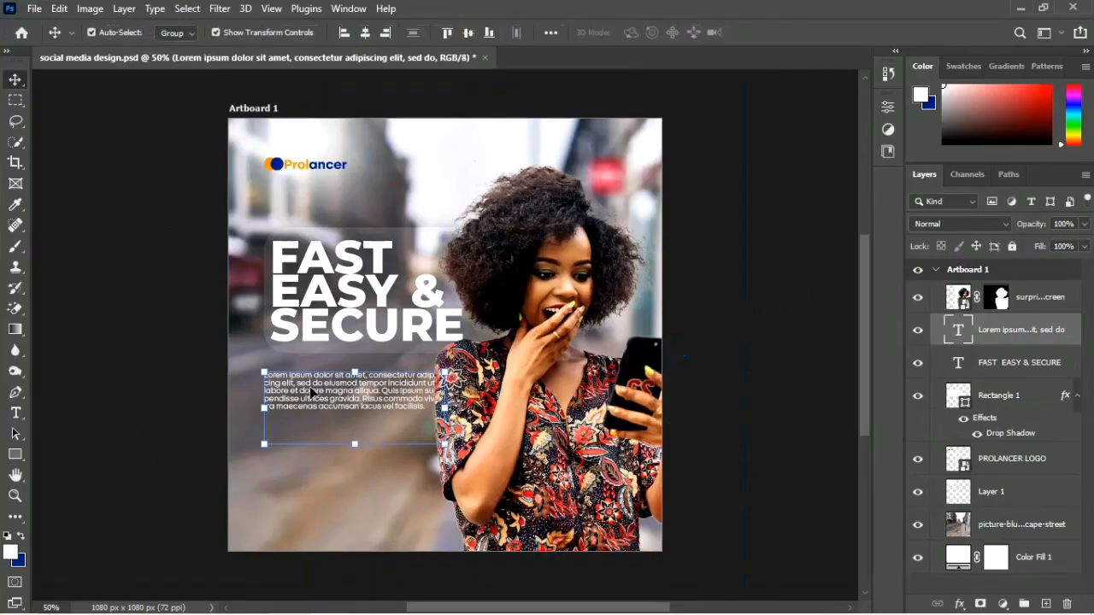
Step: Narrow the paragraph's text box so that its lines wrap clear of the woman's sleeve
double_click(366, 400)
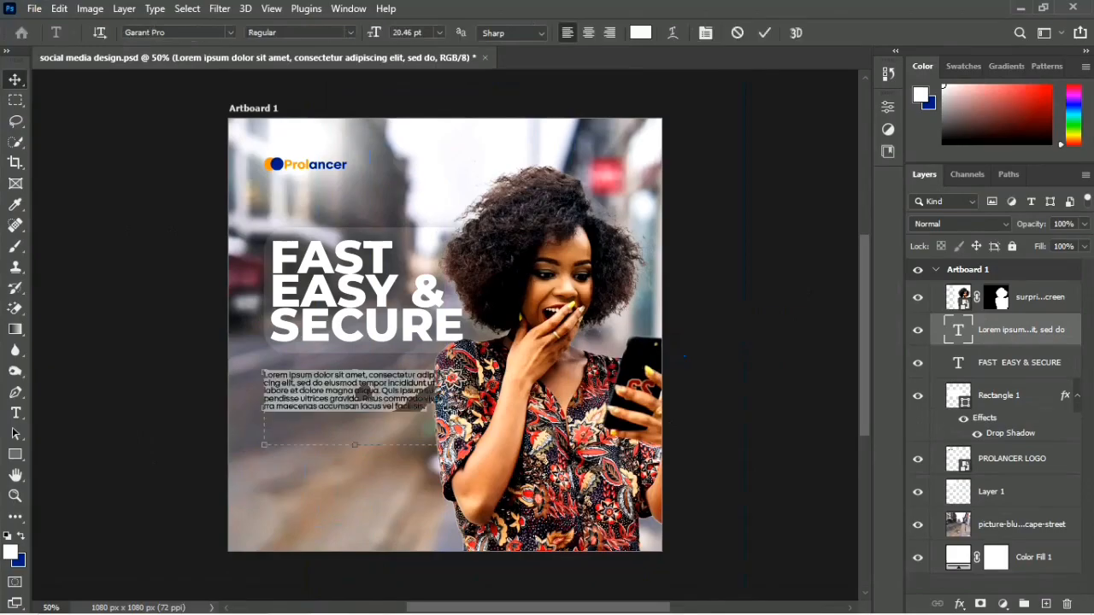
drag(441, 410, 410, 405)
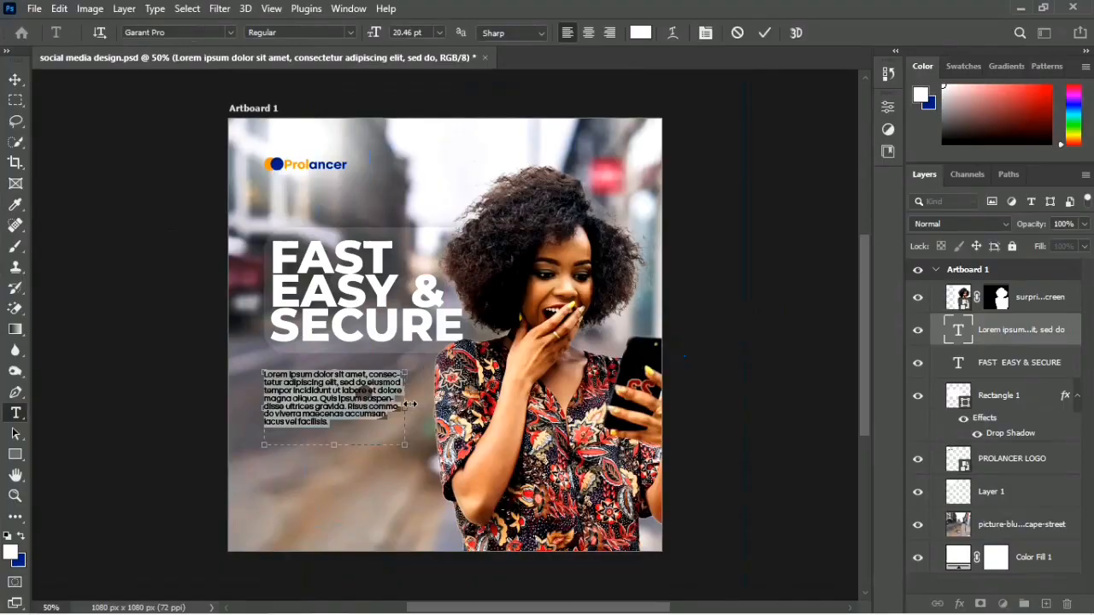
key(ctrl+Return)
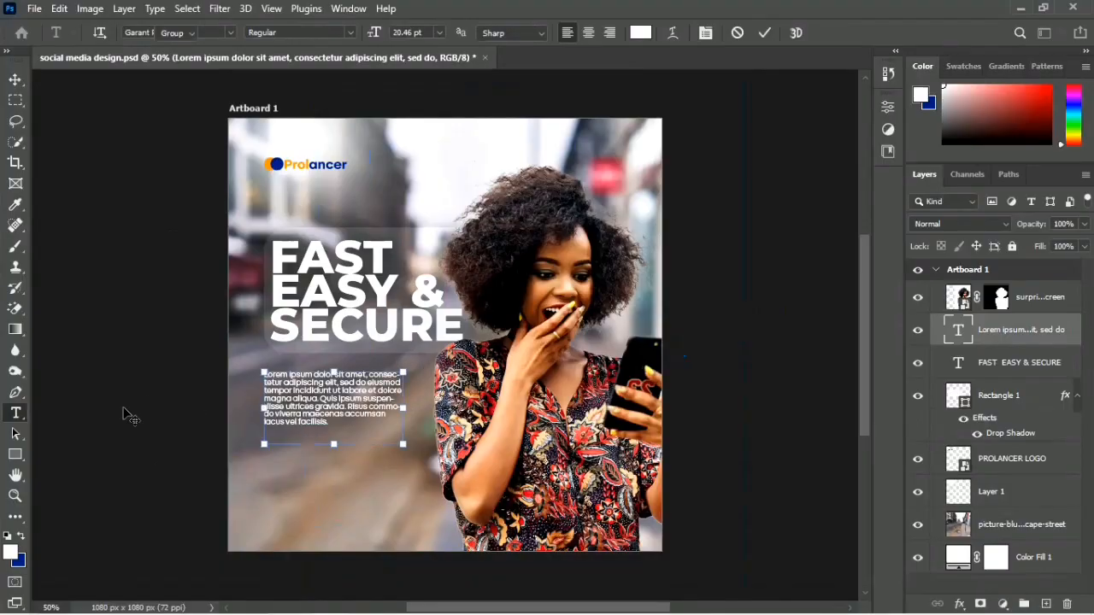
key(v)
click(124, 409)
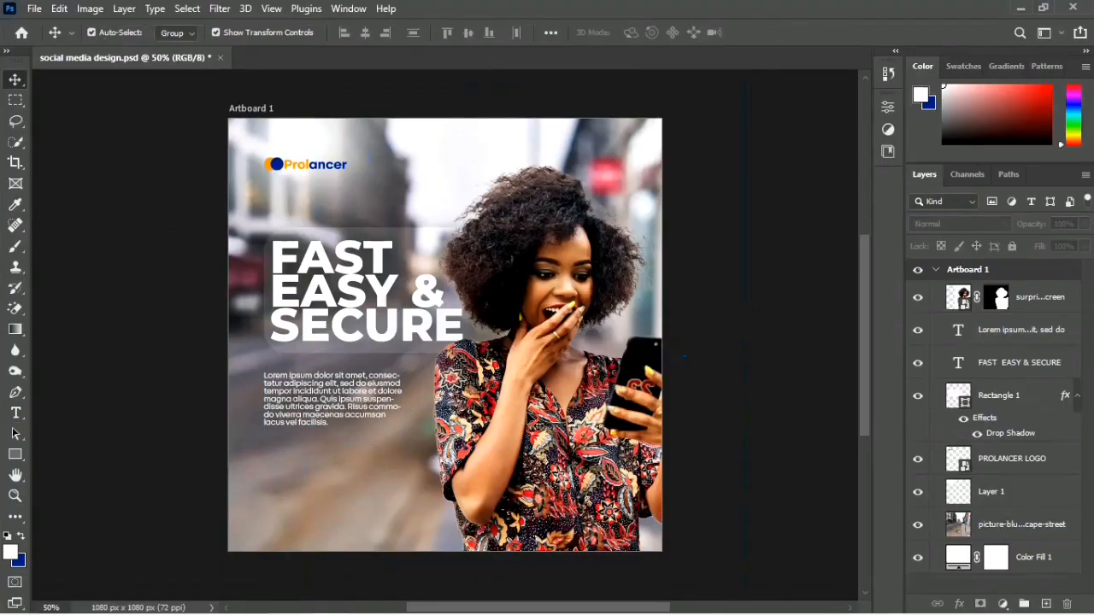
Step: Tighten the edge of the woman's layer mask with the Minimum filter at a radius of 1.5 pixels
click(529, 420)
key(ctrl+plus)
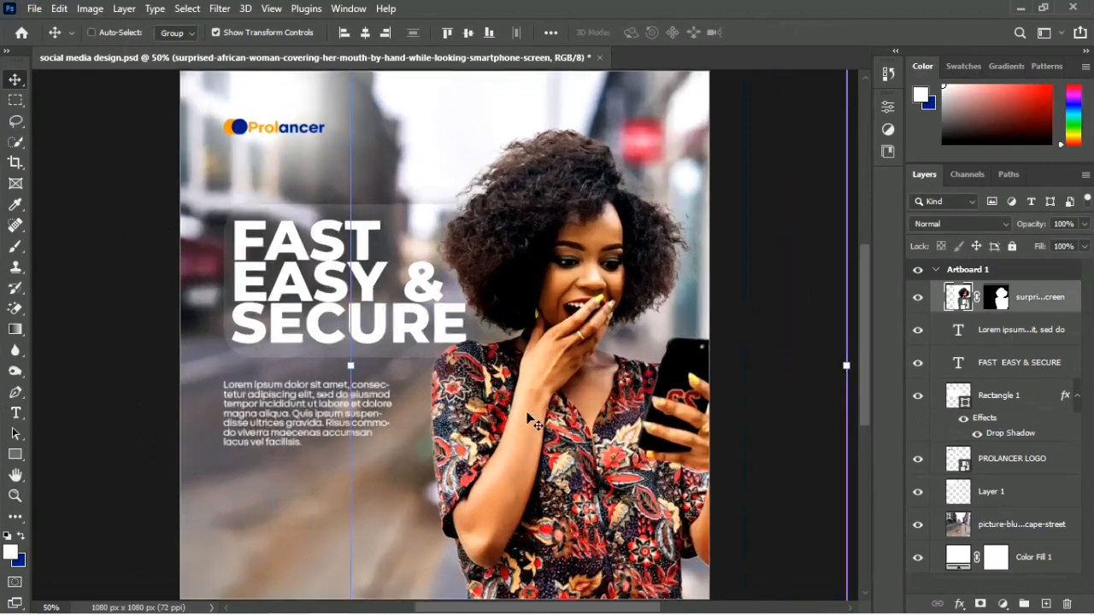
key(ctrl+plus)
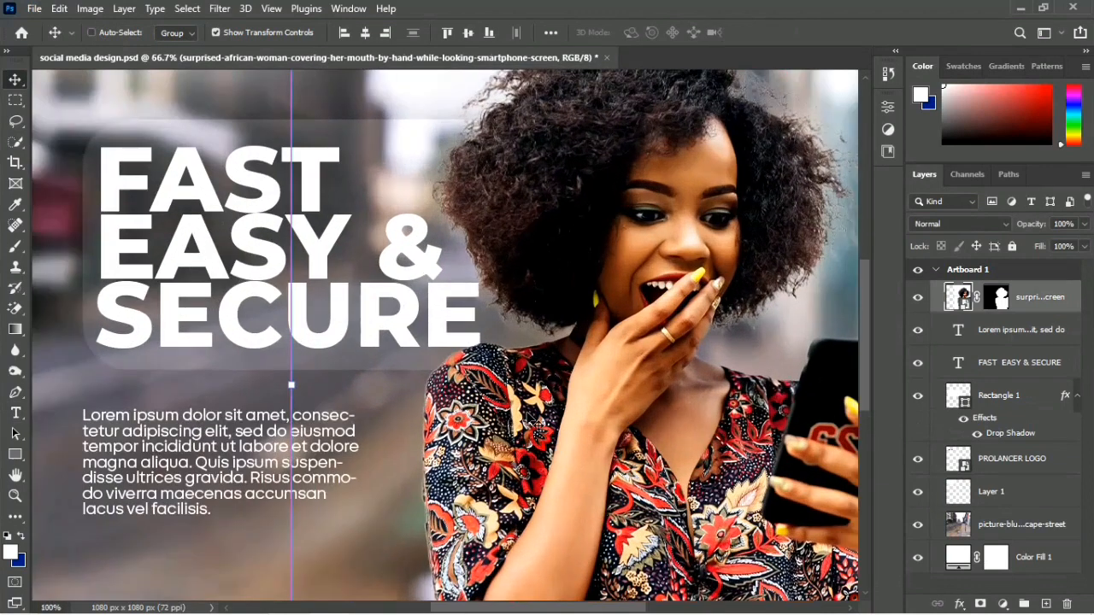
key(ctrl+plus)
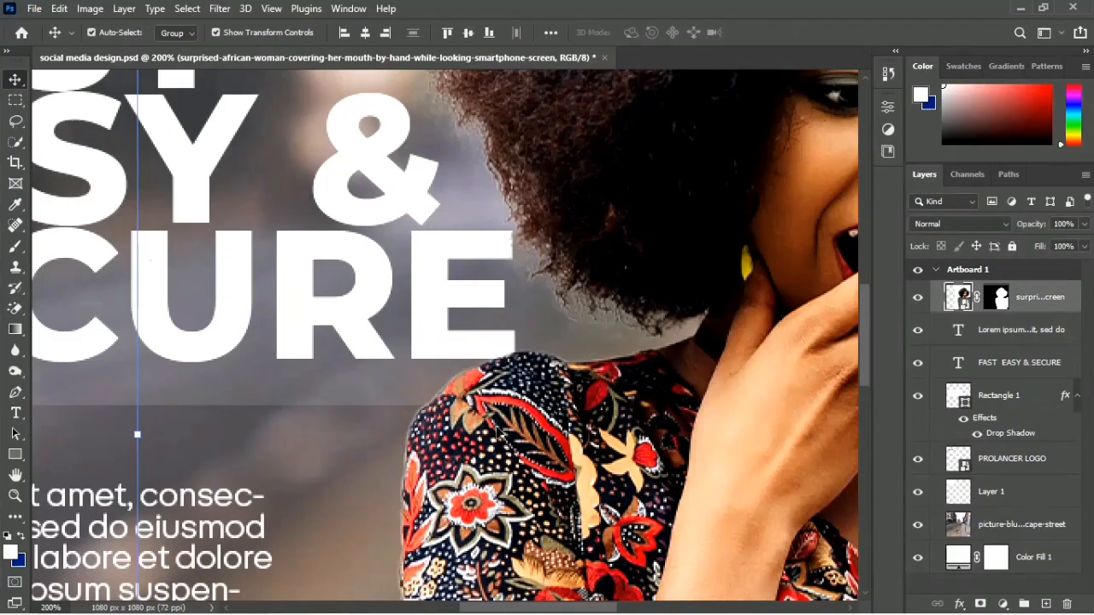
scroll(498, 432, down, 2)
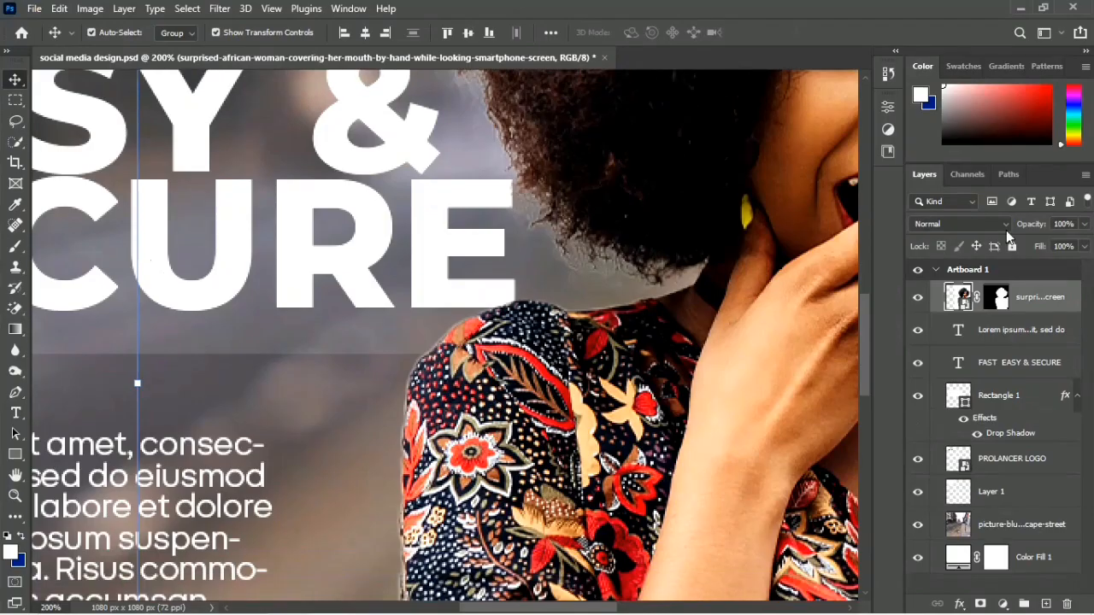
click(1001, 296)
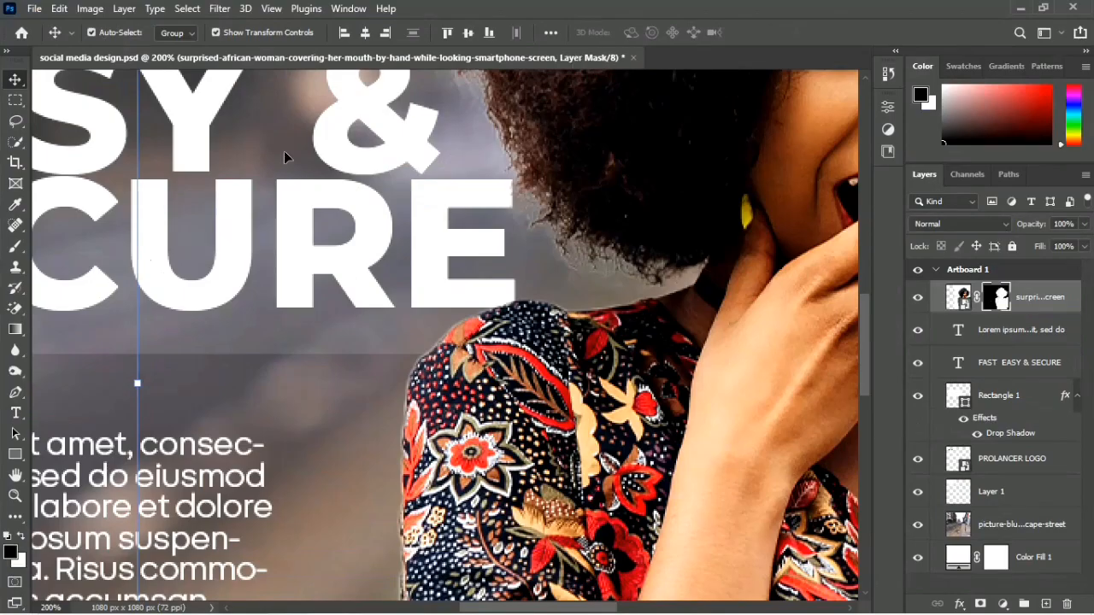
click(220, 8)
mouse_move(225, 351)
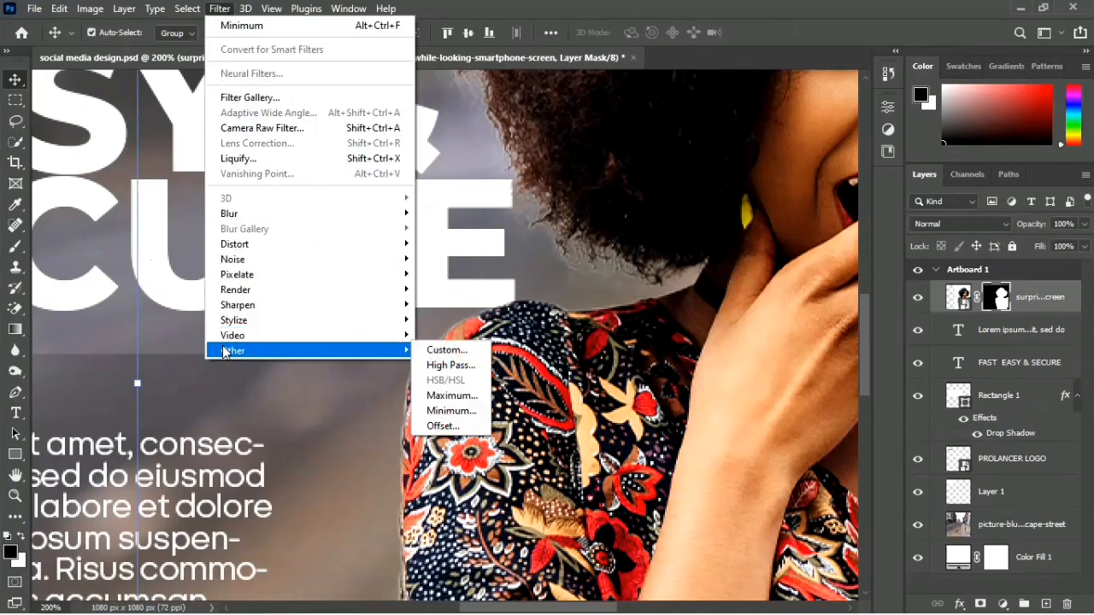
click(451, 411)
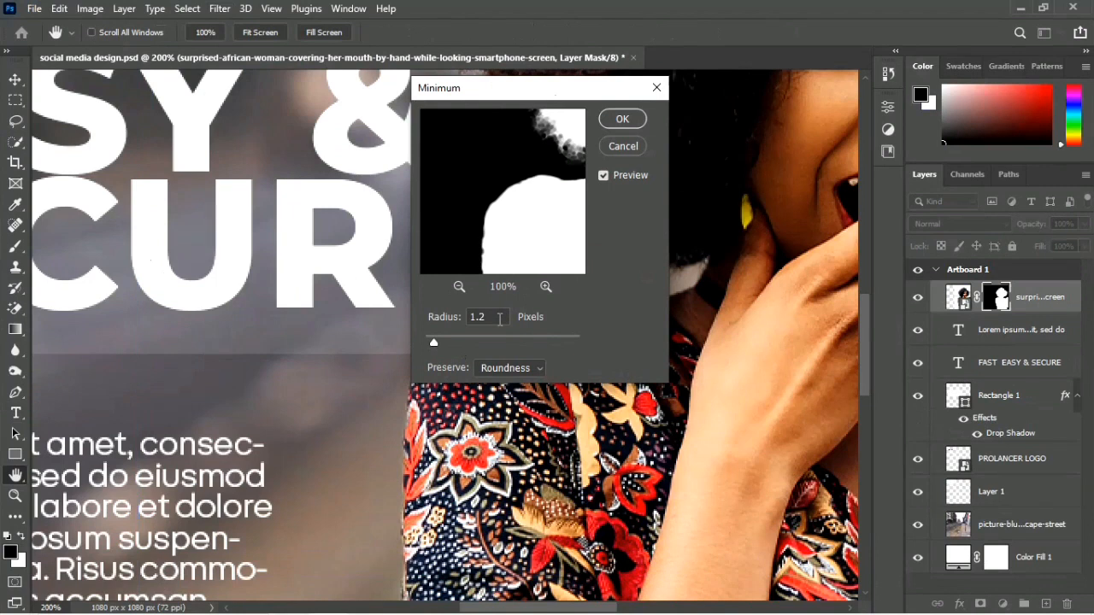
click(495, 321)
key(Up)
key(Up)
key(Up)
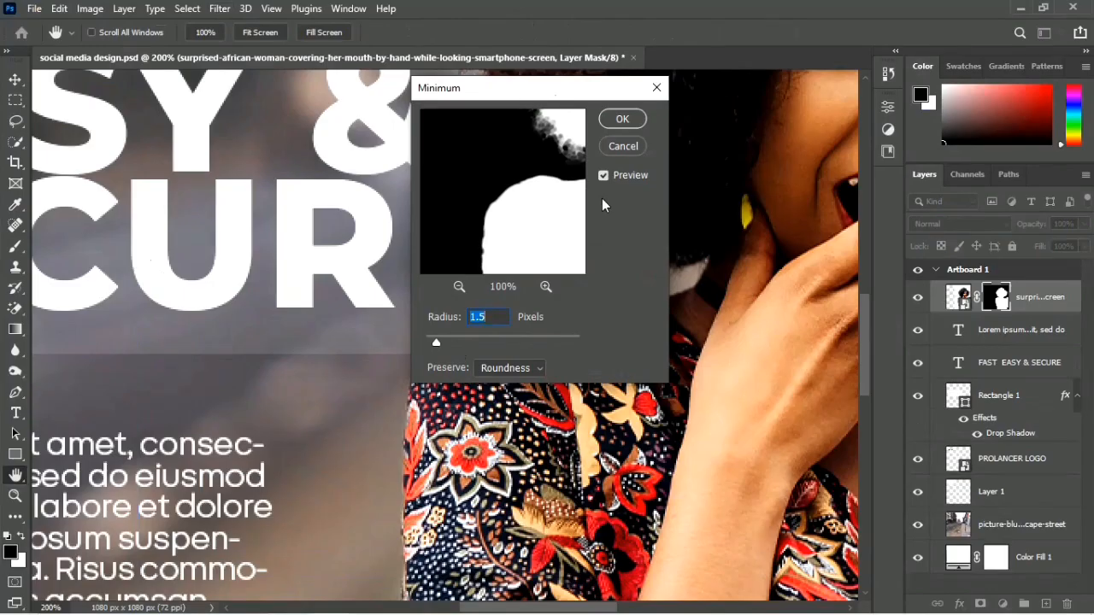
click(622, 119)
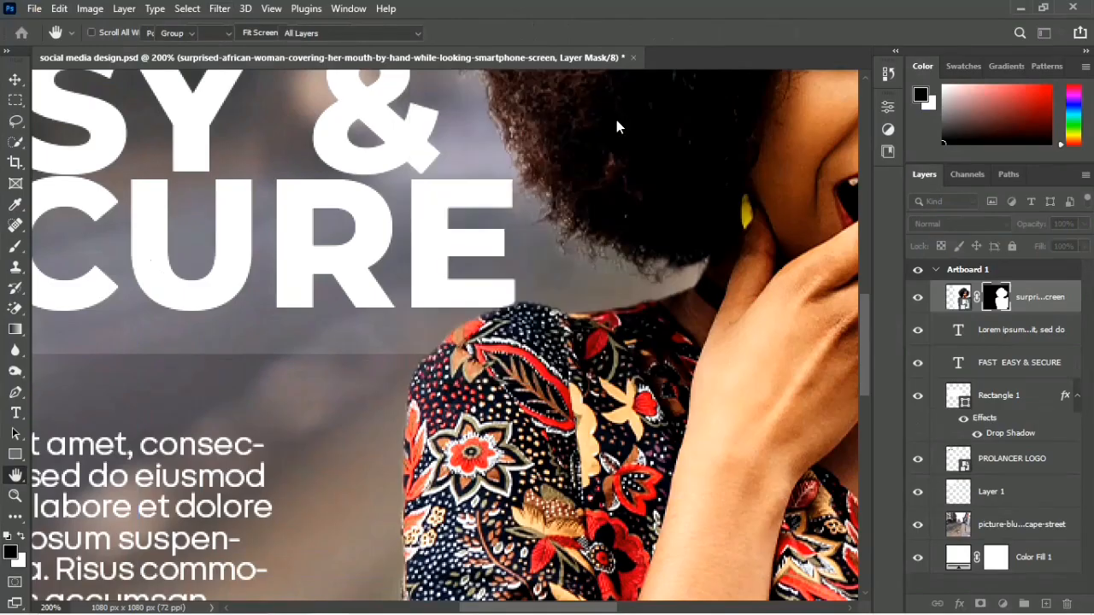
key(v)
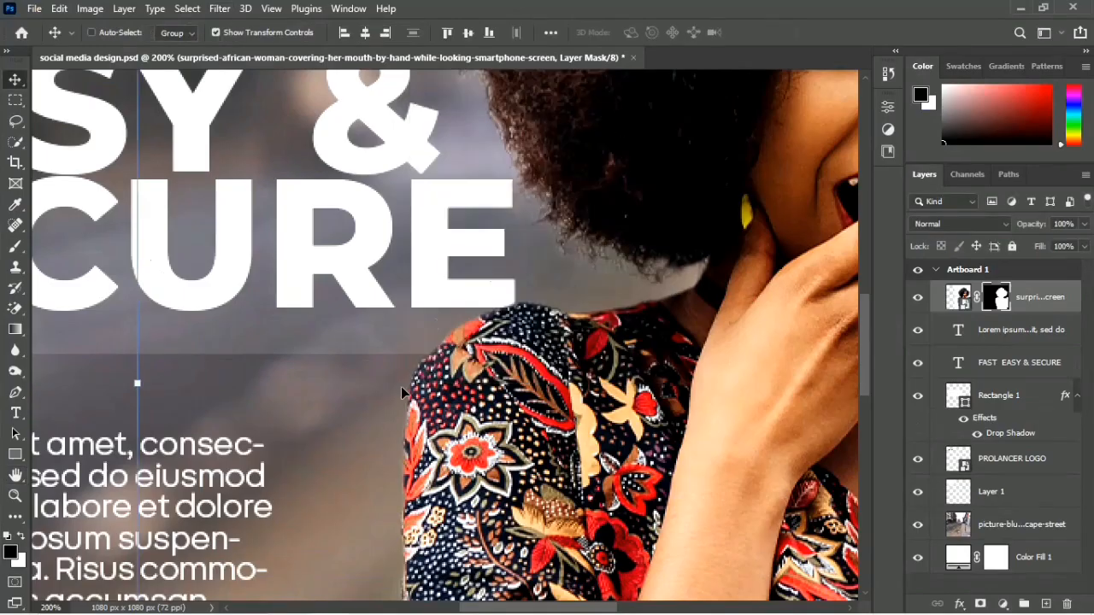
Step: Save the flyer document
key(ctrl+0)
key(ctrl+minus)
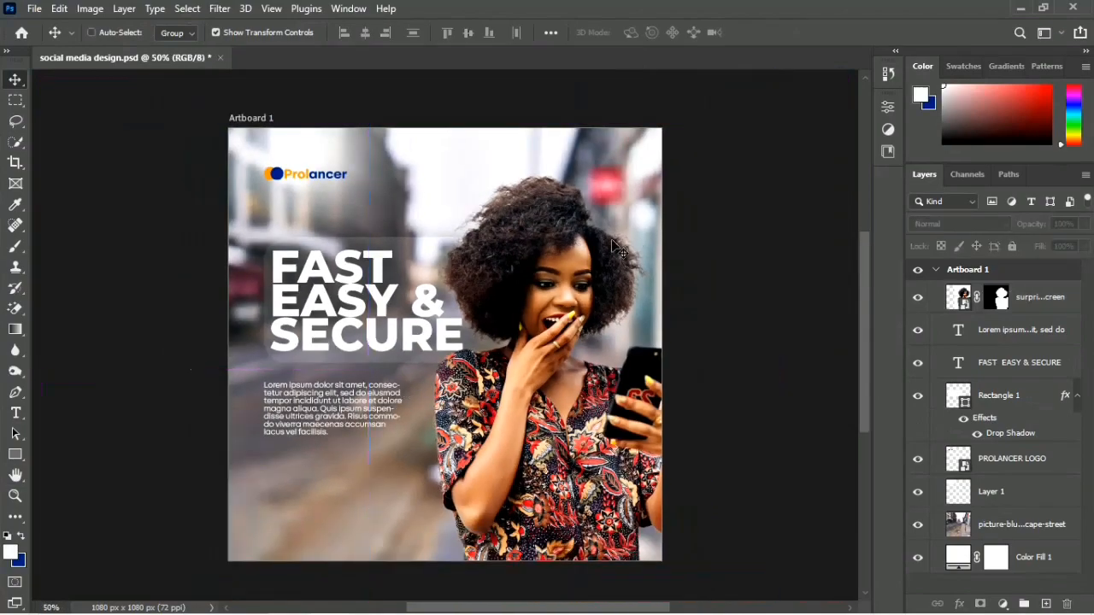
key(ctrl+s)
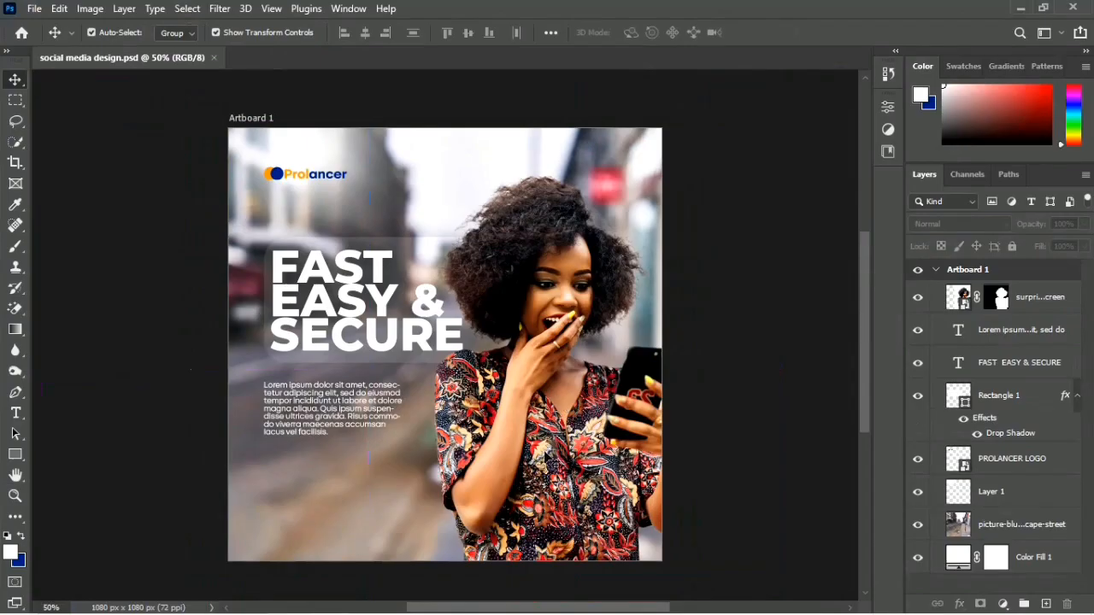
Step: Draw a dark blue rectangle without stroke, about 512 x 92 px, below the paragraph and flush with its left edge
click(16, 457)
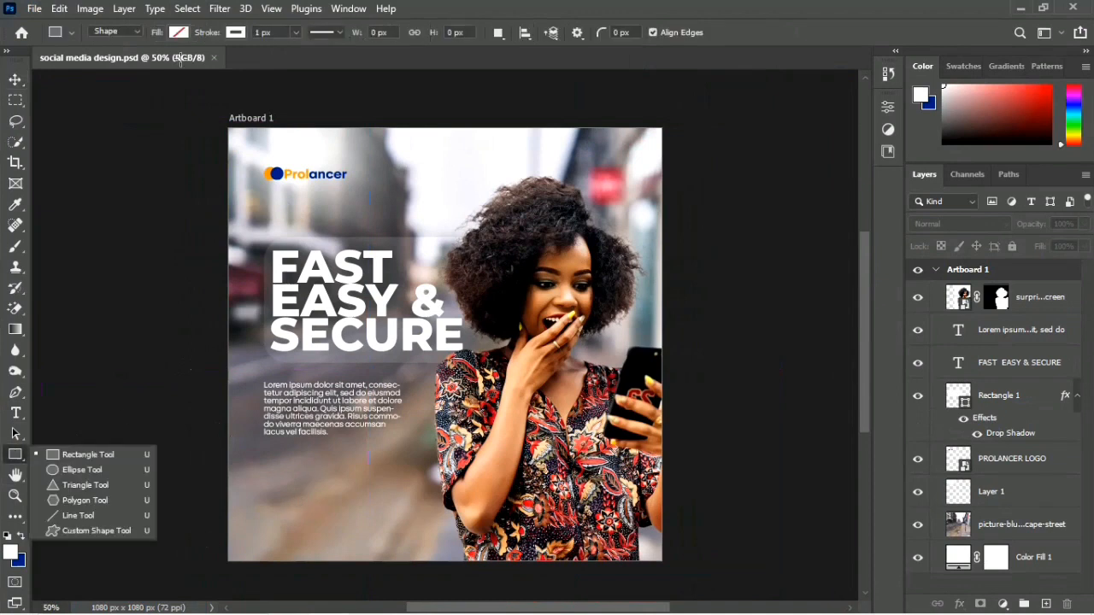
click(229, 36)
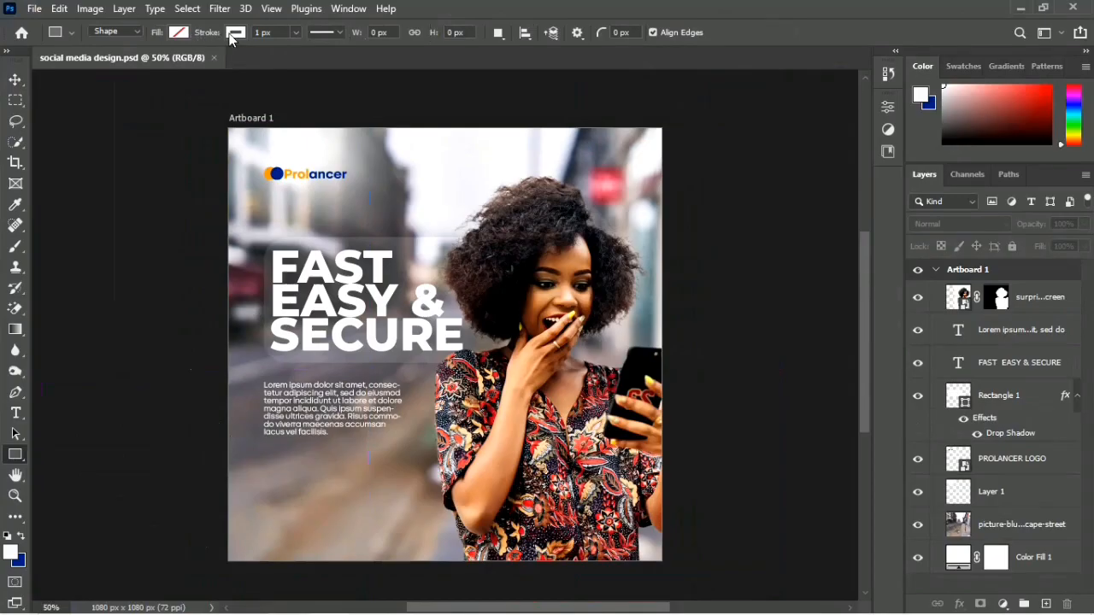
click(230, 36)
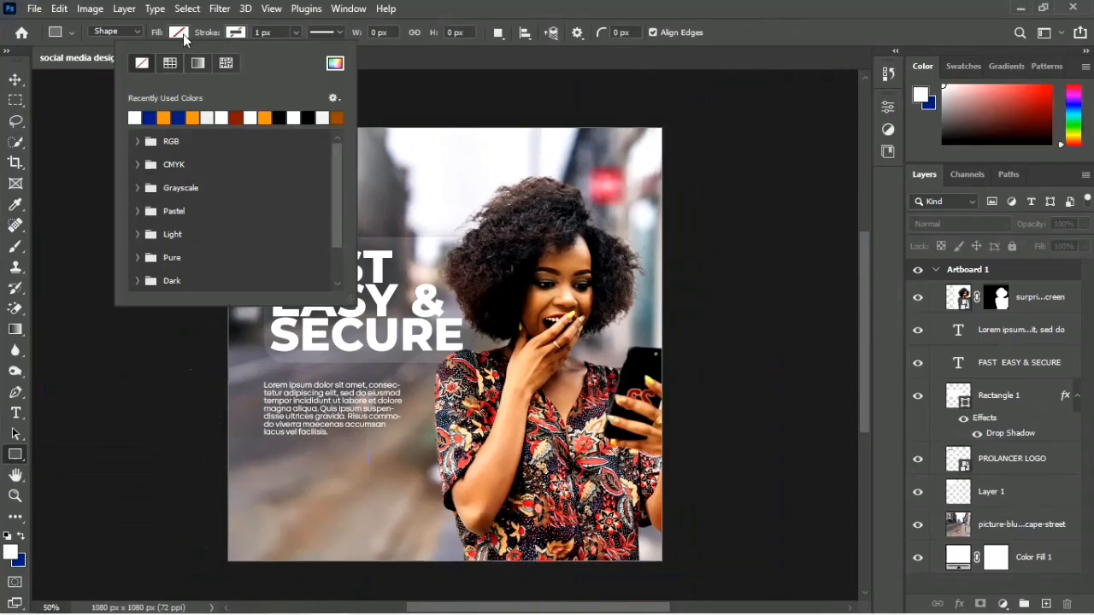
click(183, 34)
click(183, 34)
click(96, 116)
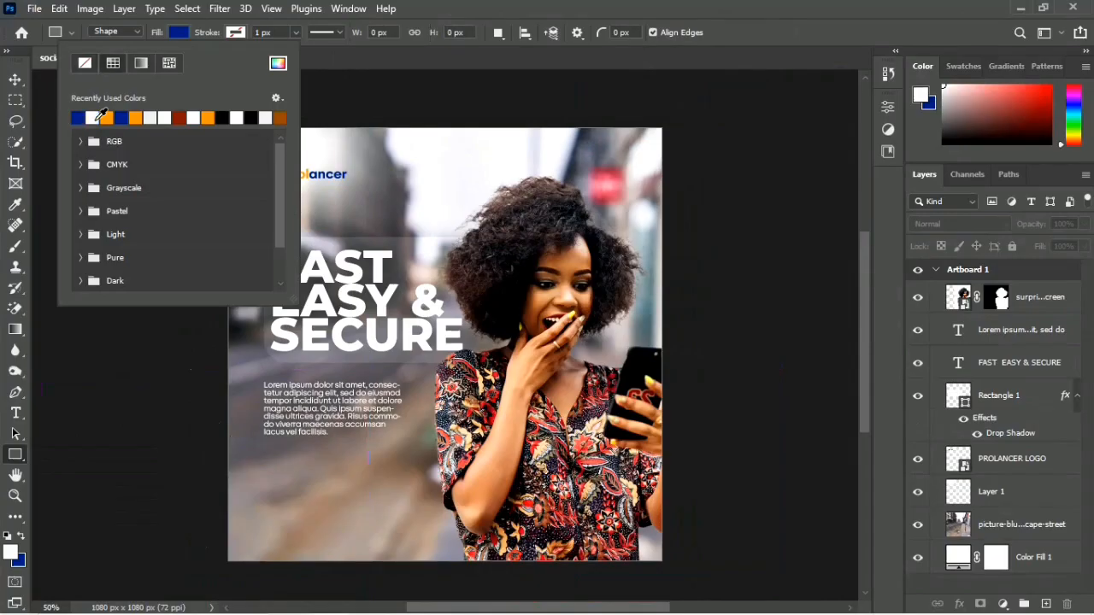
click(264, 484)
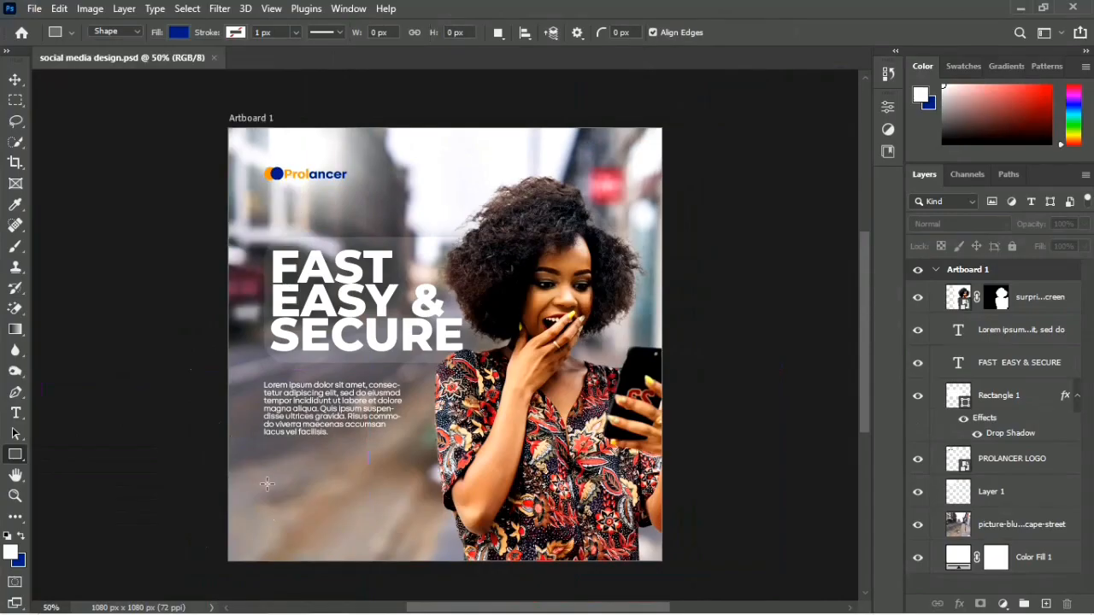
drag(264, 484, 468, 517)
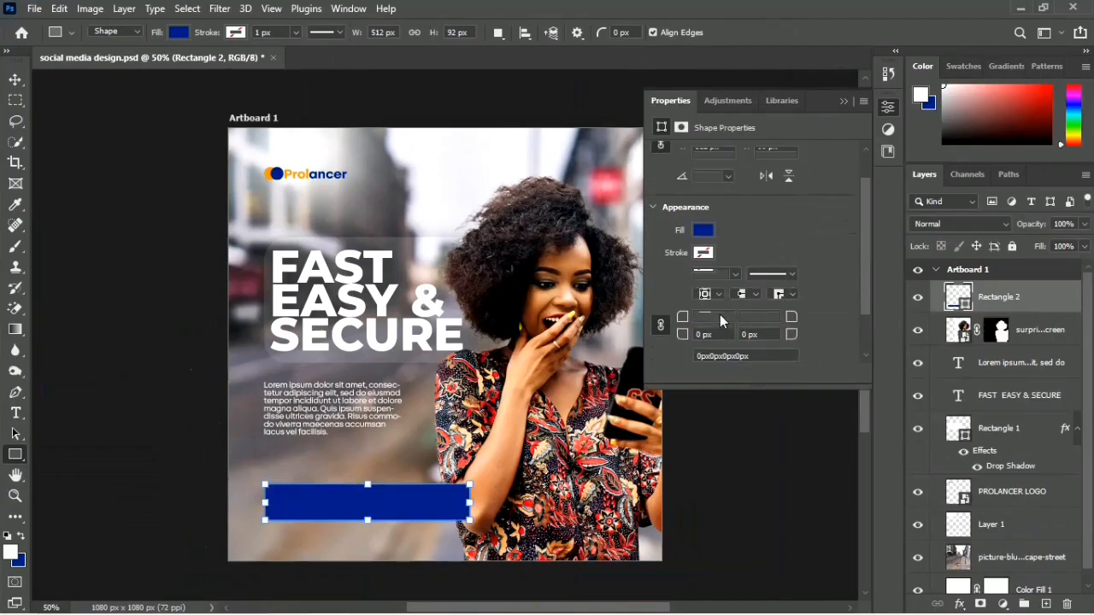
Step: Round only the top-left and bottom-right corners of the blue rectangle to 58 px, and deselect it
scroll(719, 321, down, 3)
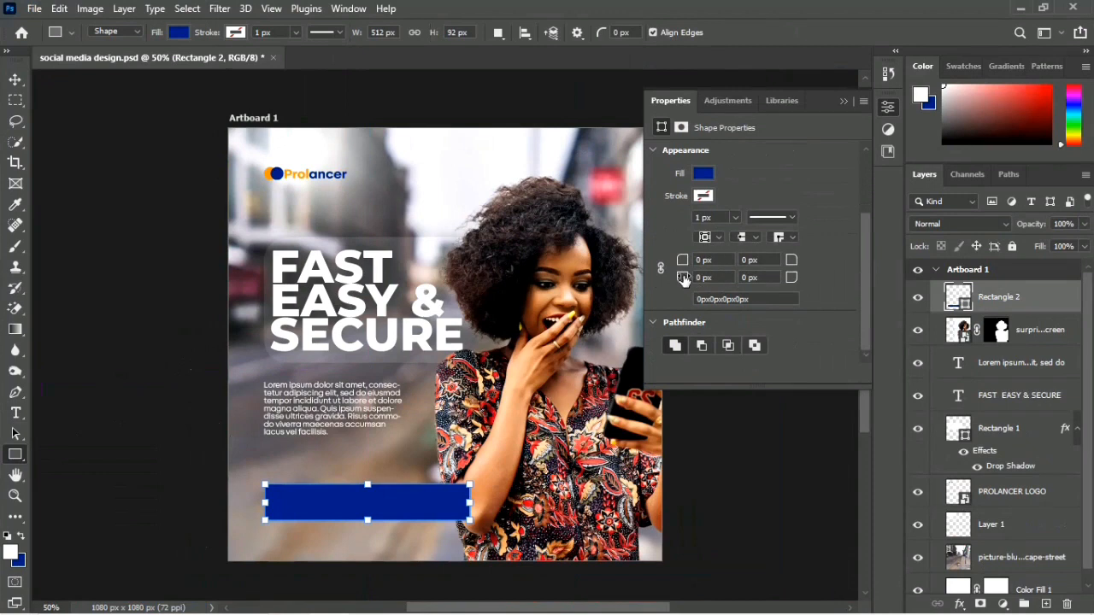
drag(683, 279, 748, 282)
key(ctrl+z)
drag(686, 262, 731, 265)
click(766, 278)
text(58)
key(Return)
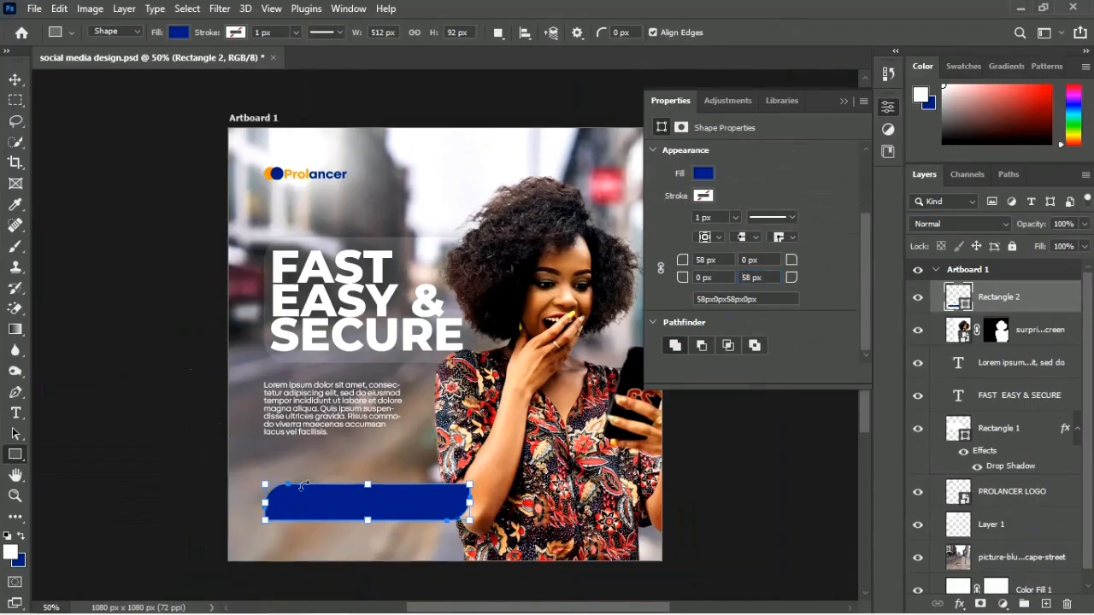
key(v)
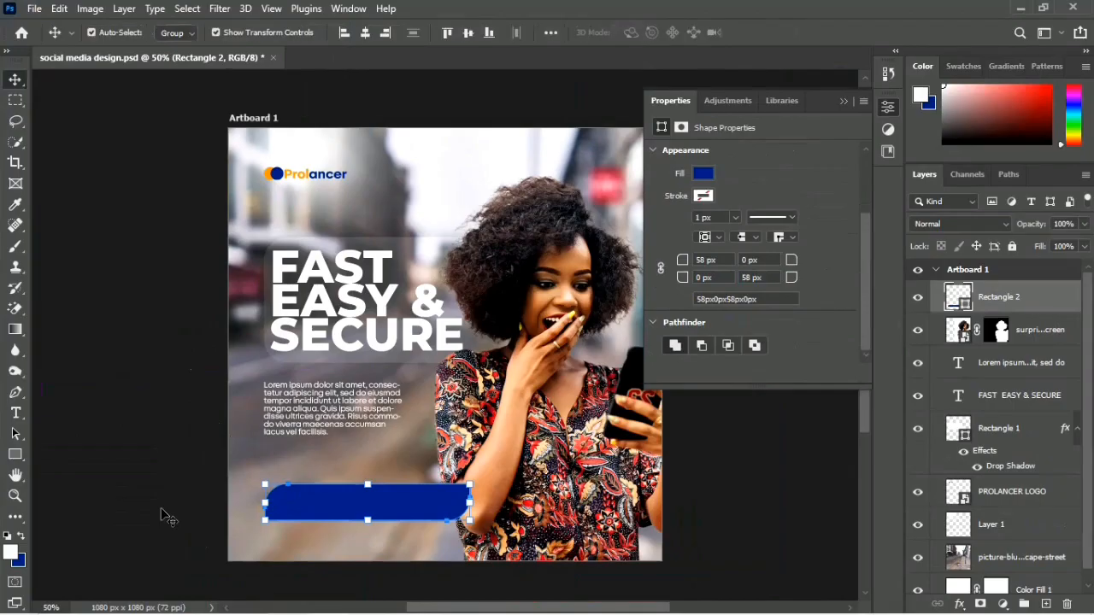
click(161, 510)
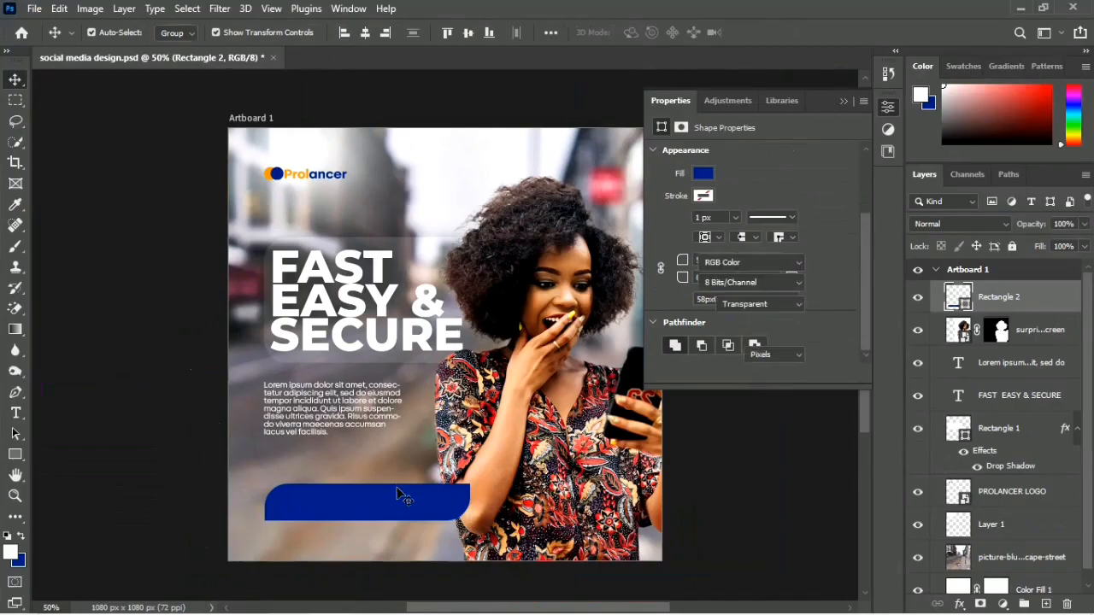
Step: Move the blue rectangle slightly up to Y 864 px and add an empty layer above it
drag(397, 493, 396, 487)
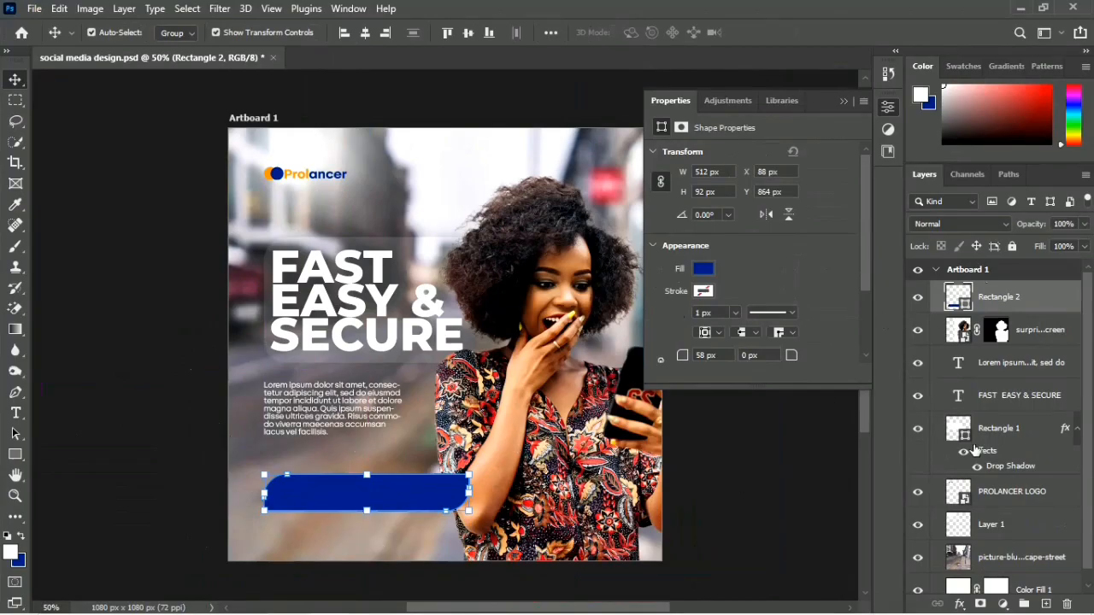
click(1048, 604)
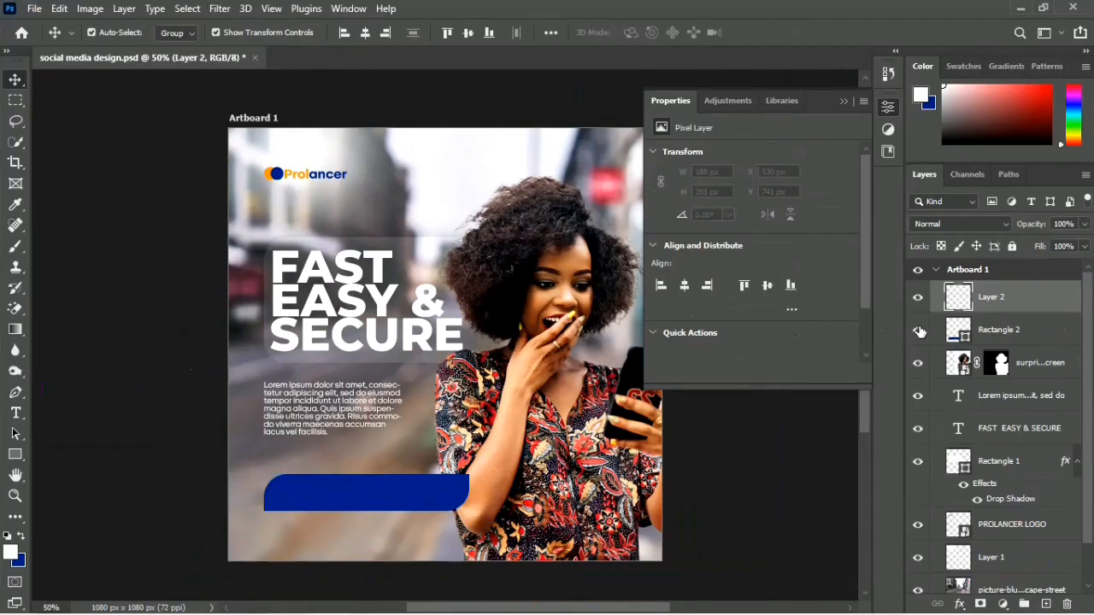
Step: Sample the rectangle's dark blue as foreground colour and brighten it to 084eff
click(10, 554)
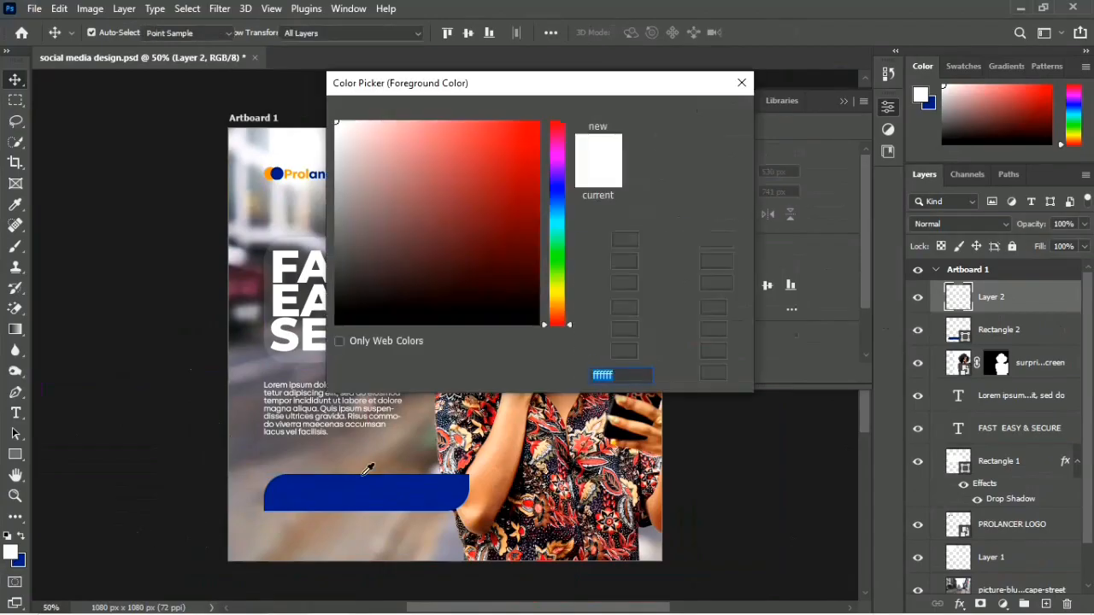
click(339, 485)
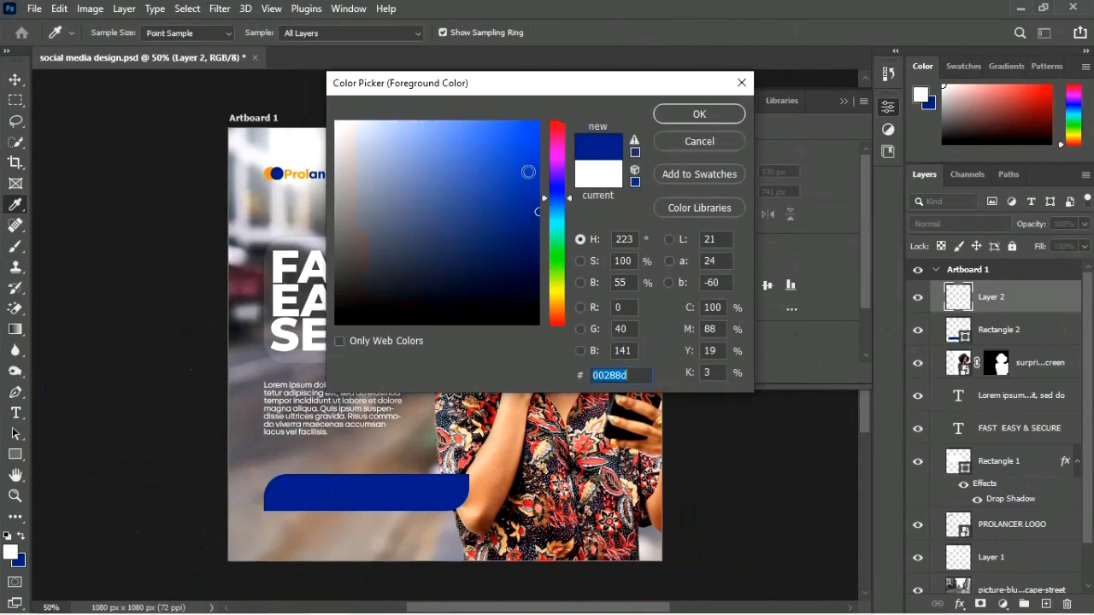
mouse_move(529, 172)
mouse_down()
mouse_move(554, 107)
mouse_move(533, 99)
mouse_up()
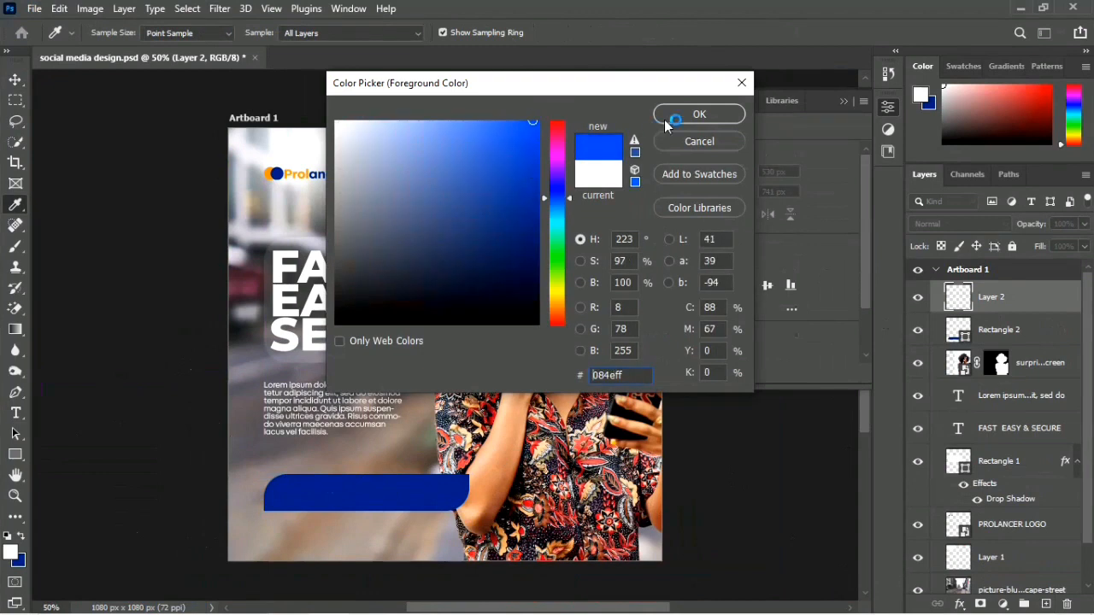
click(691, 114)
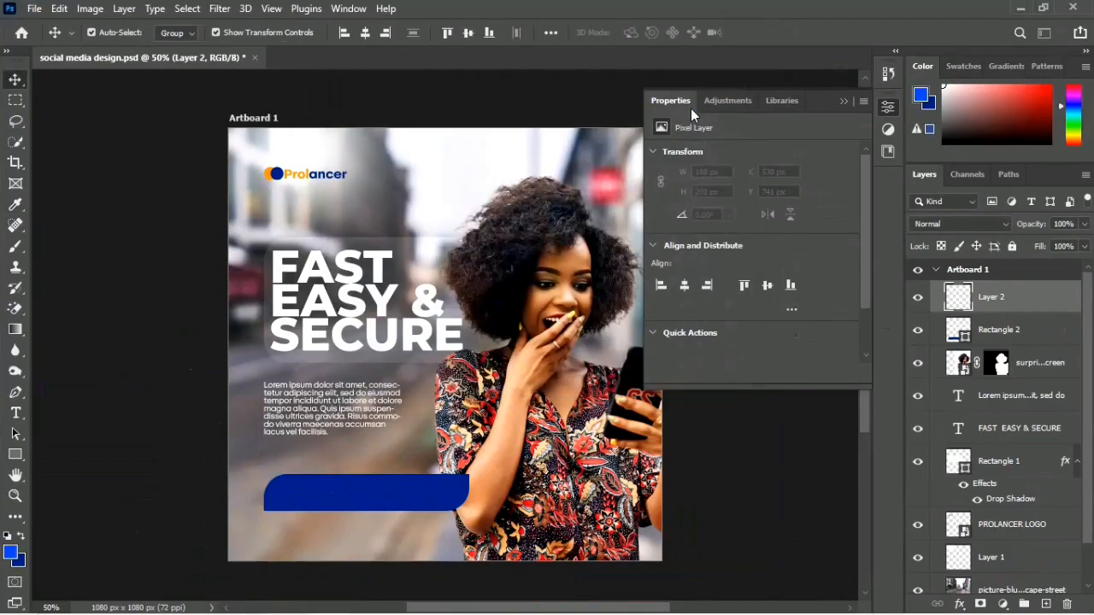
Step: Paint a soft bright blue glow over the rectangle's right part with an 800 px brush and clip the layer to the rectangle
key(b)
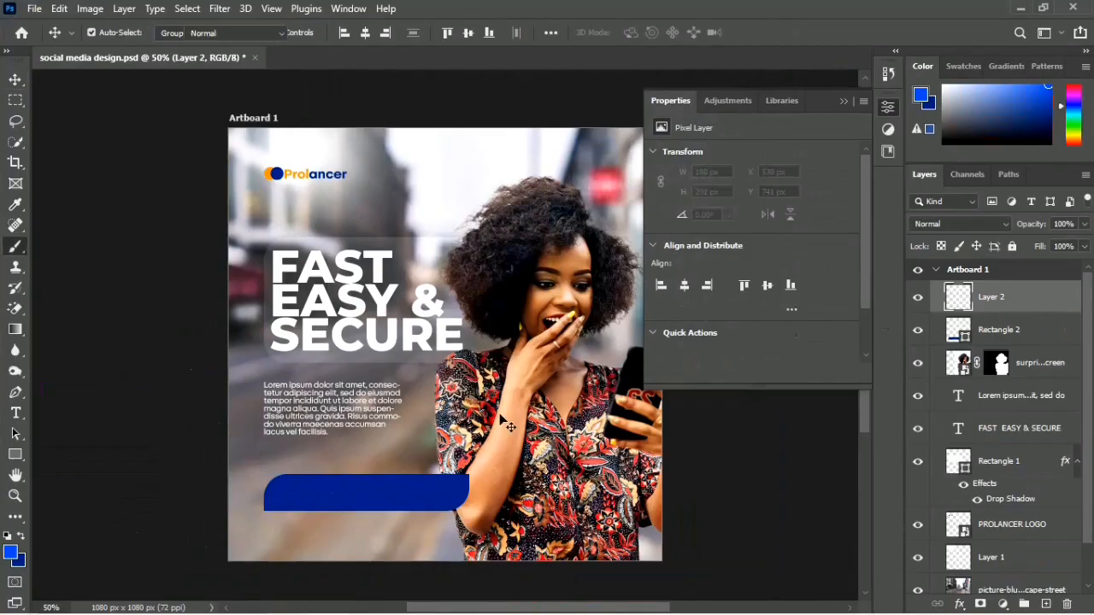
click(439, 487)
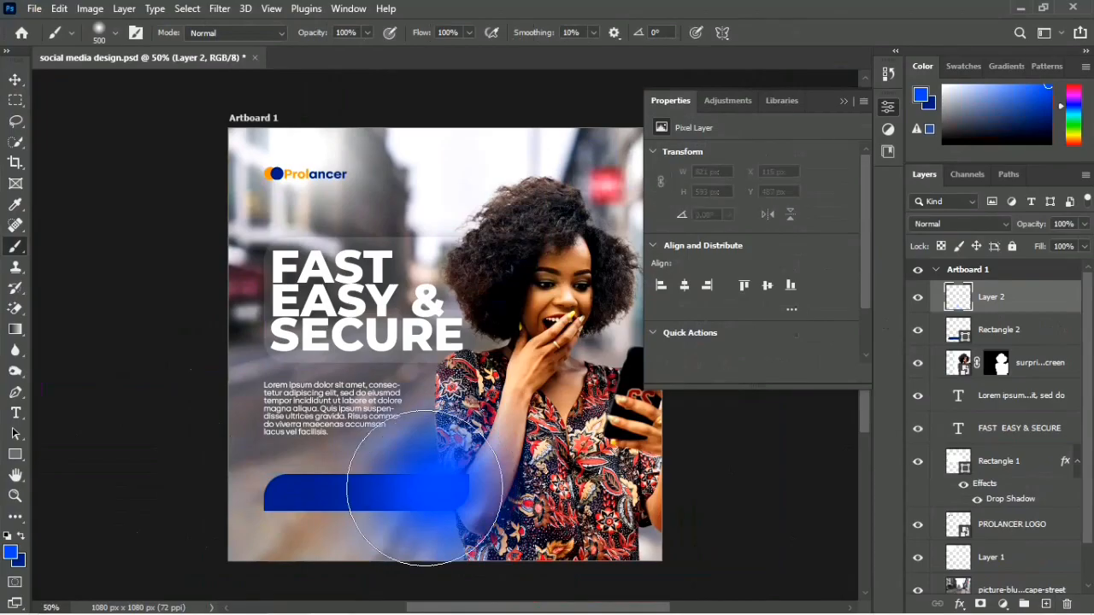
key(ctrl+z)
key(bracketright)
key(bracketright)
key(bracketright)
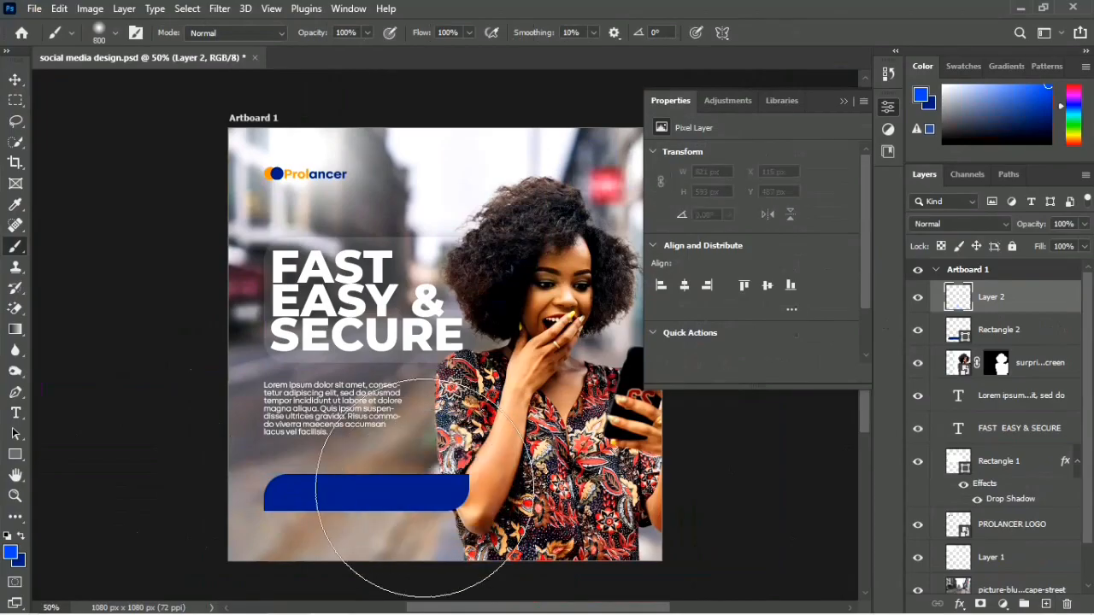
click(440, 481)
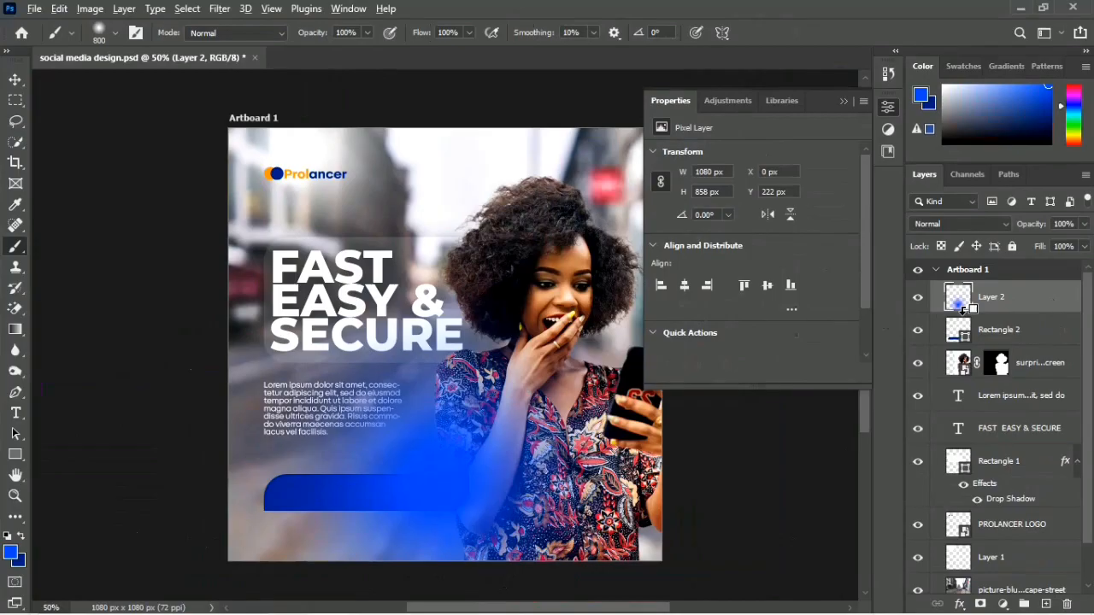
alt+click(963, 310)
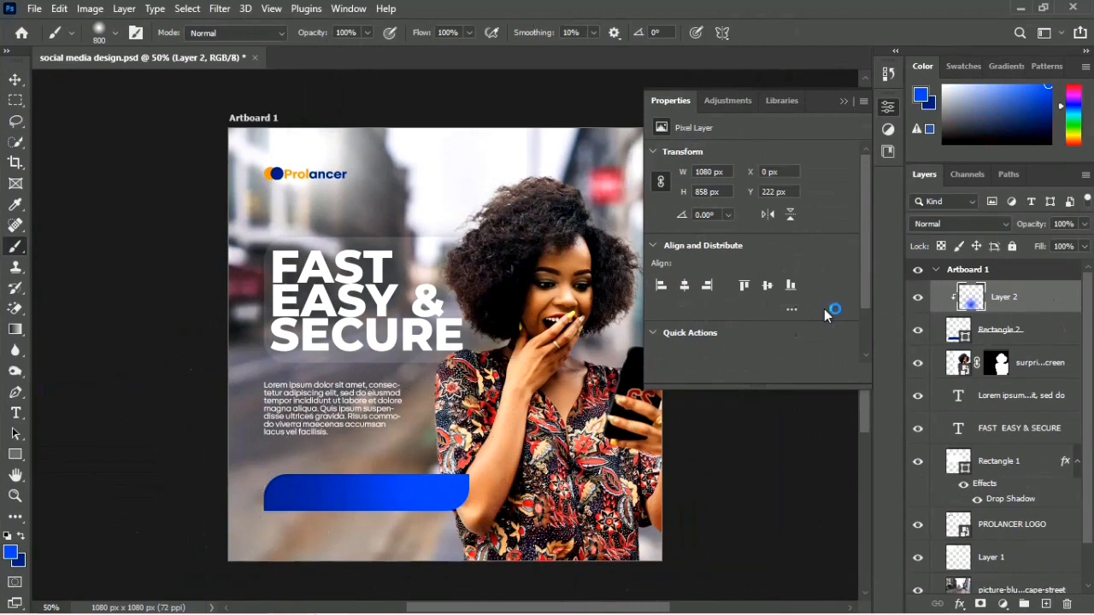
key(v)
click(725, 509)
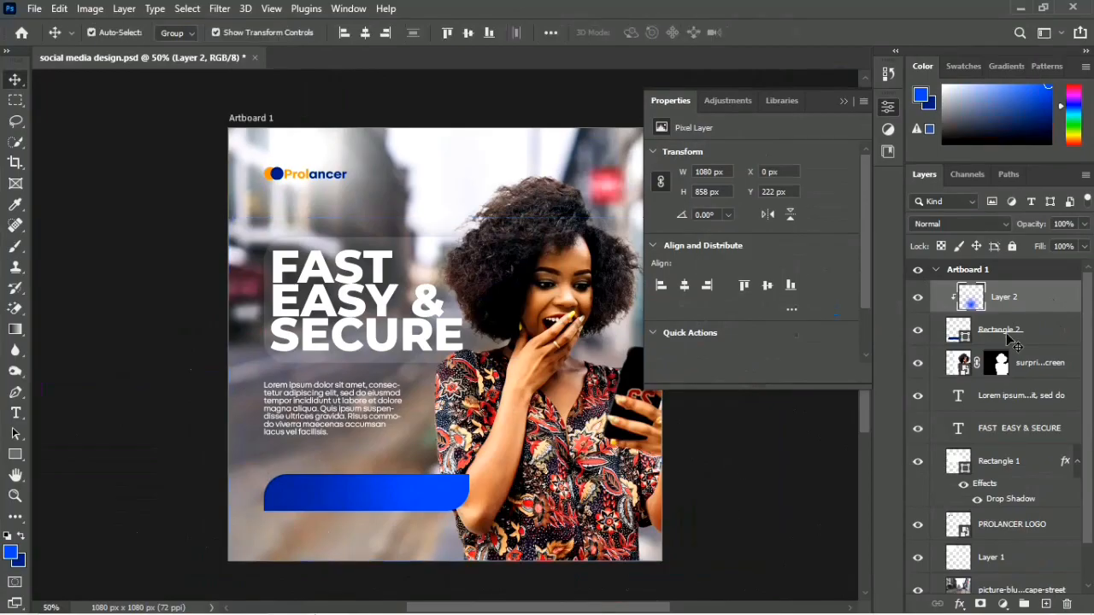
Step: Select the blue rectangle, collapse the properties display and save the flyer document
click(1009, 337)
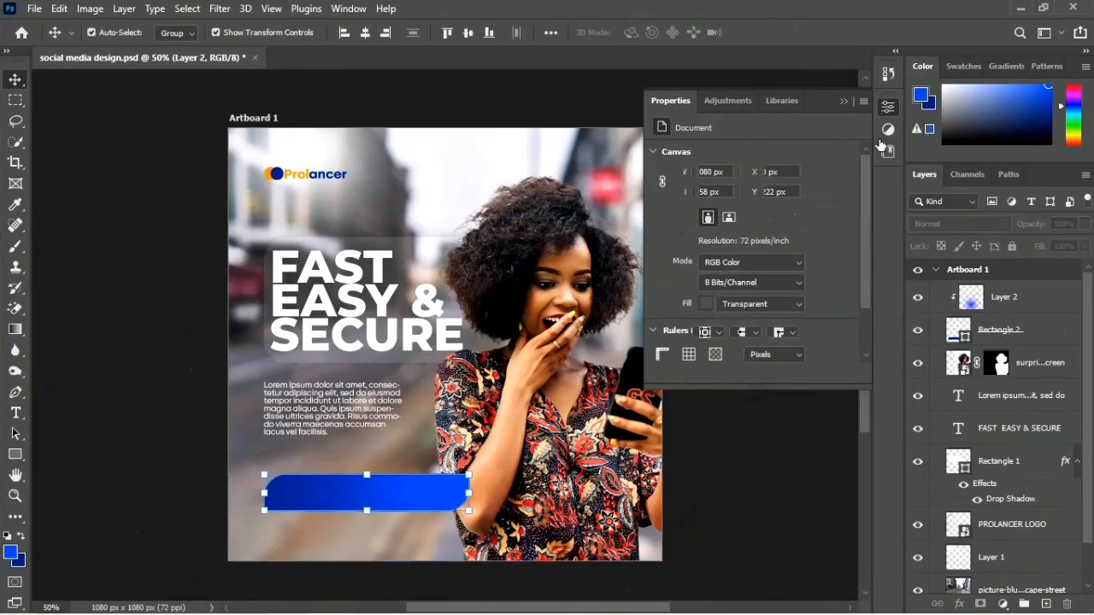
click(843, 102)
key(ctrl+s)
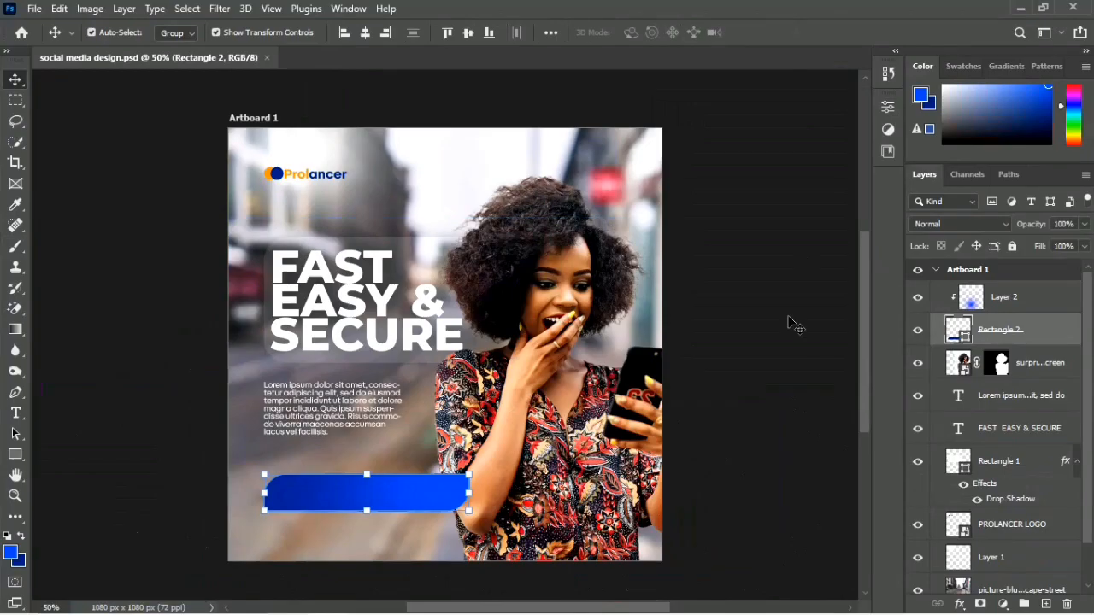
Step: Add a line of white placeholder text in Garant Pro Regular, 23 pt, between the logo and the headline
key(t)
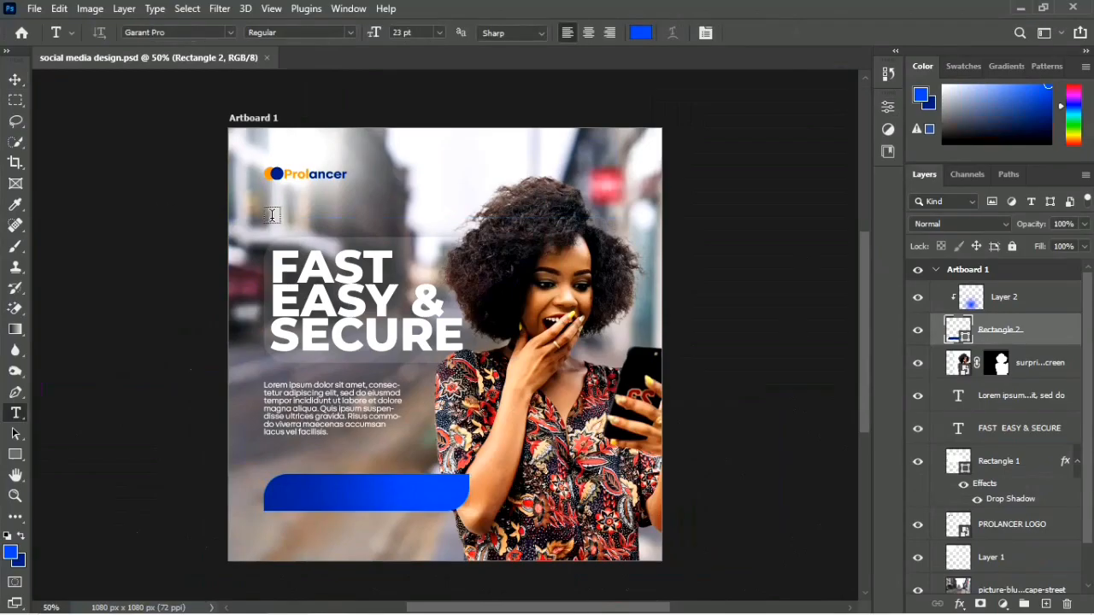
click(272, 215)
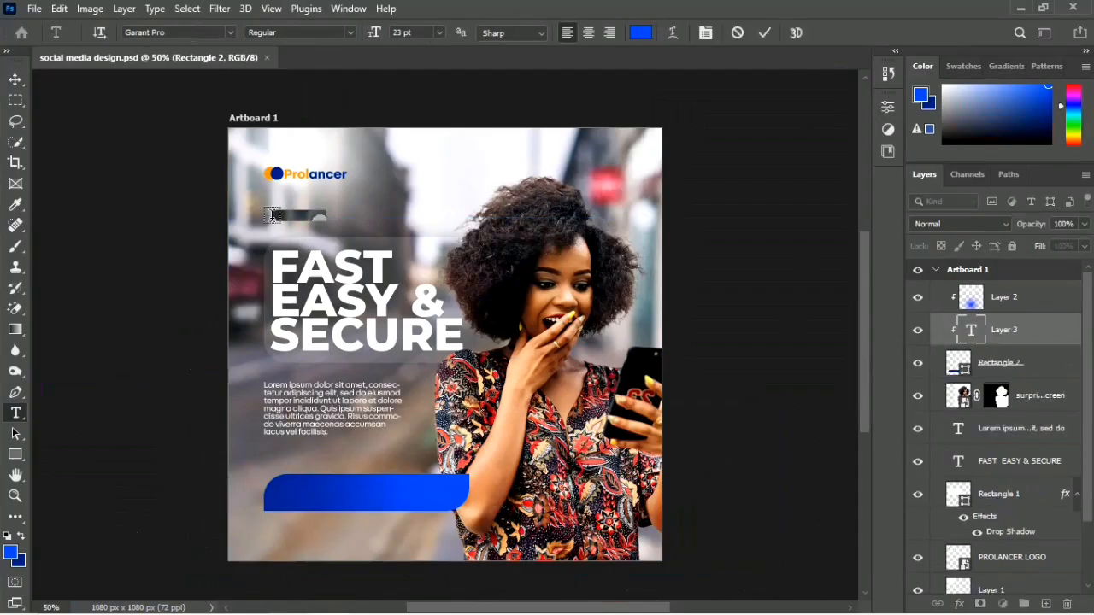
click(640, 33)
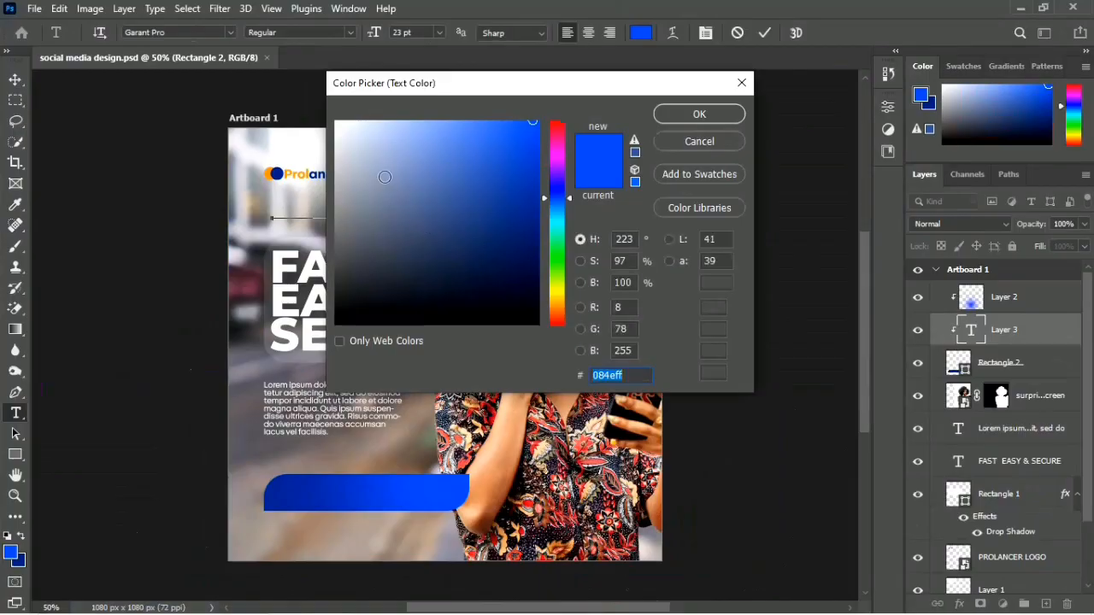
click(381, 173)
drag(245, 41, 246, 45)
key(Return)
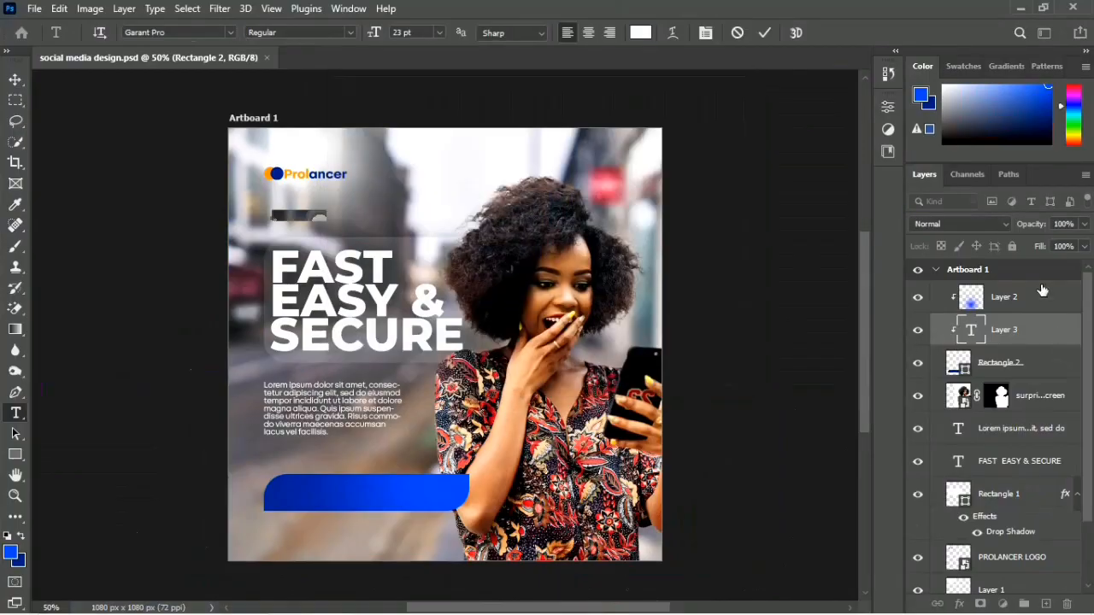
Step: Bring the placeholder text layer above the blue glow layer and release it from the clipping mask
drag(1030, 285, 1024, 280)
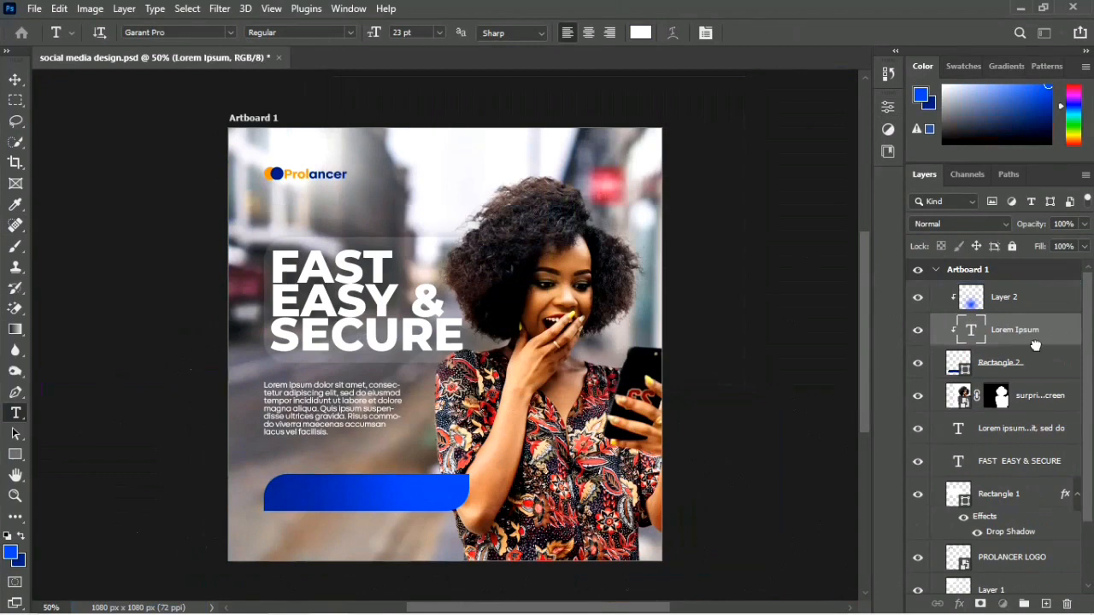
key(ctrl+bracketright)
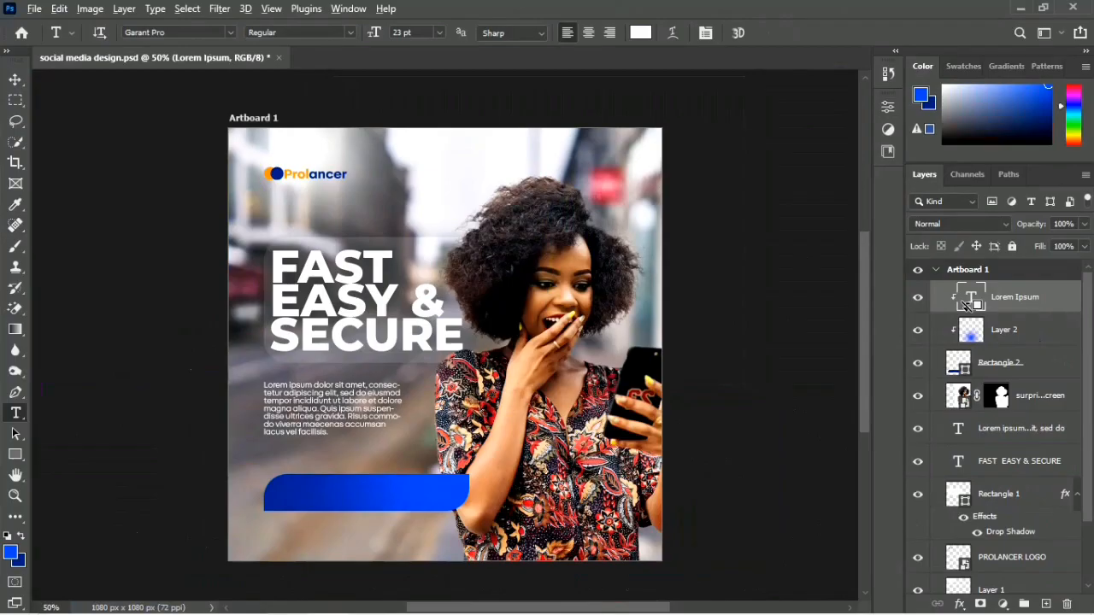
alt+click(966, 305)
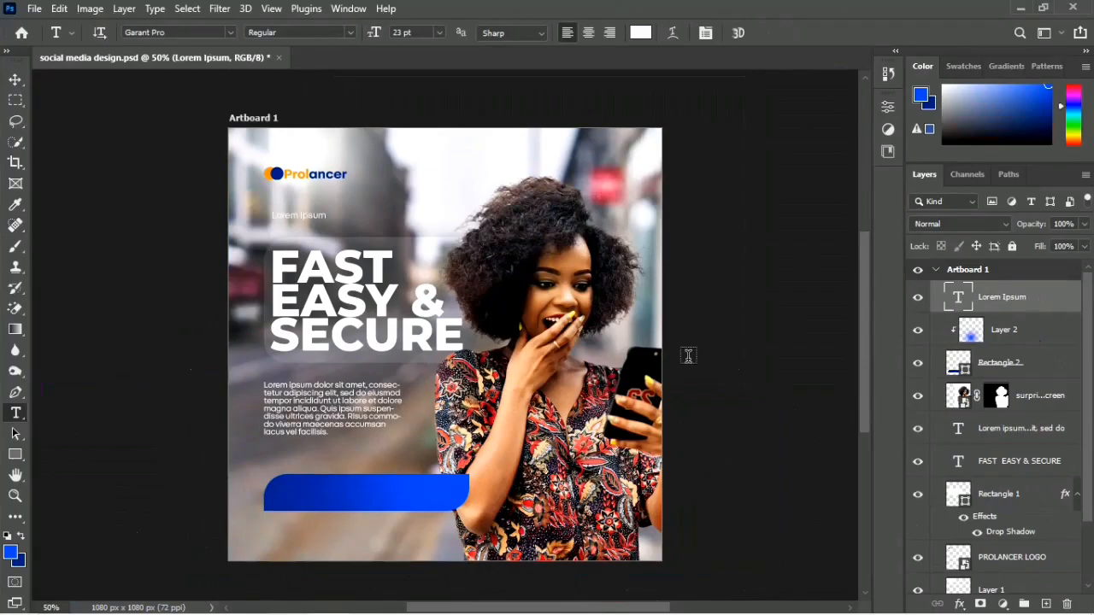
double_click(292, 215)
double_click(293, 215)
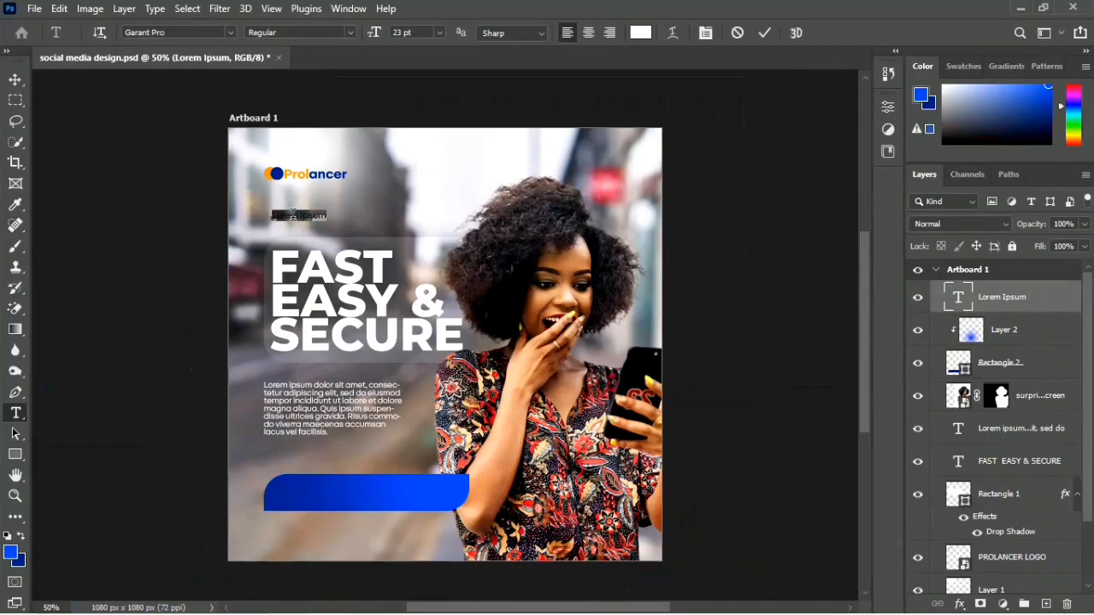
click(292, 215)
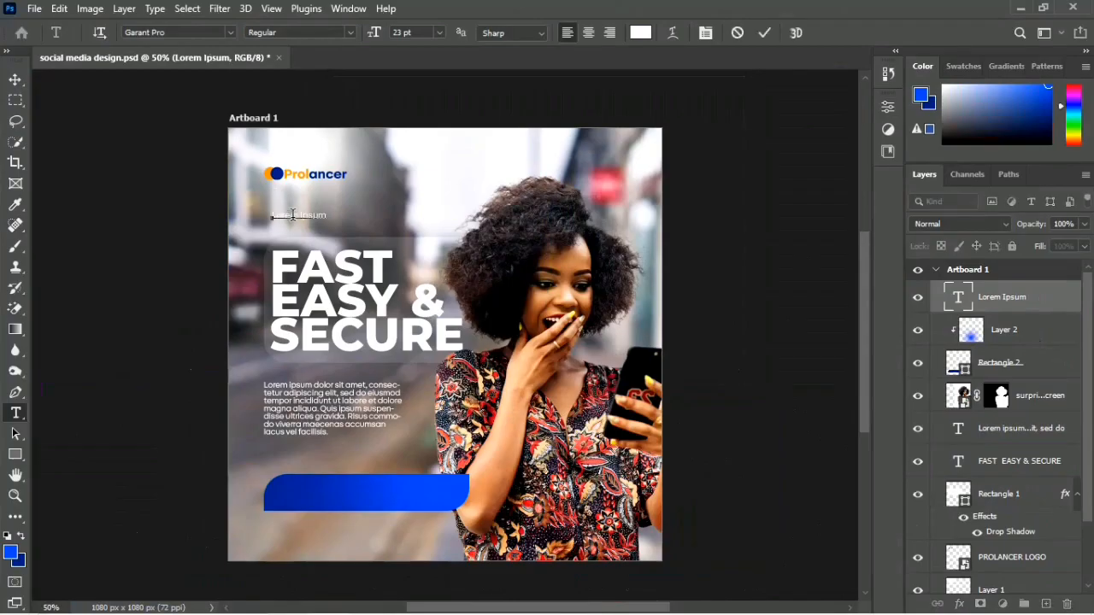
key(ctrl+a)
text(www.prolancer.ng)
key(ctrl+Return)
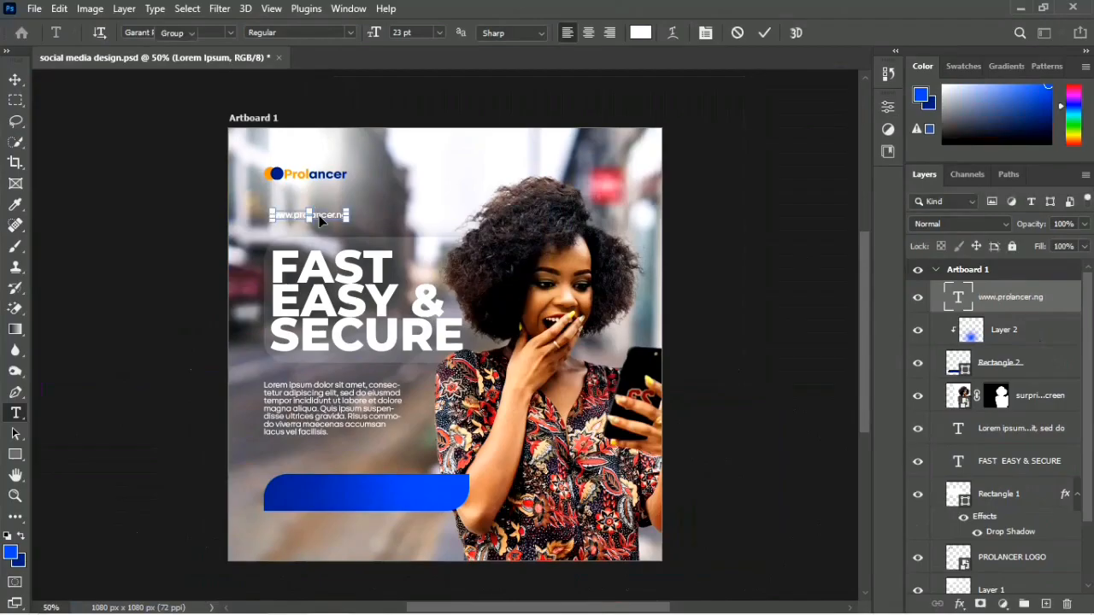
Step: Move the web address onto the left part of the blue rectangle and place a copy of it at the right part
key(v)
drag(314, 214, 331, 497)
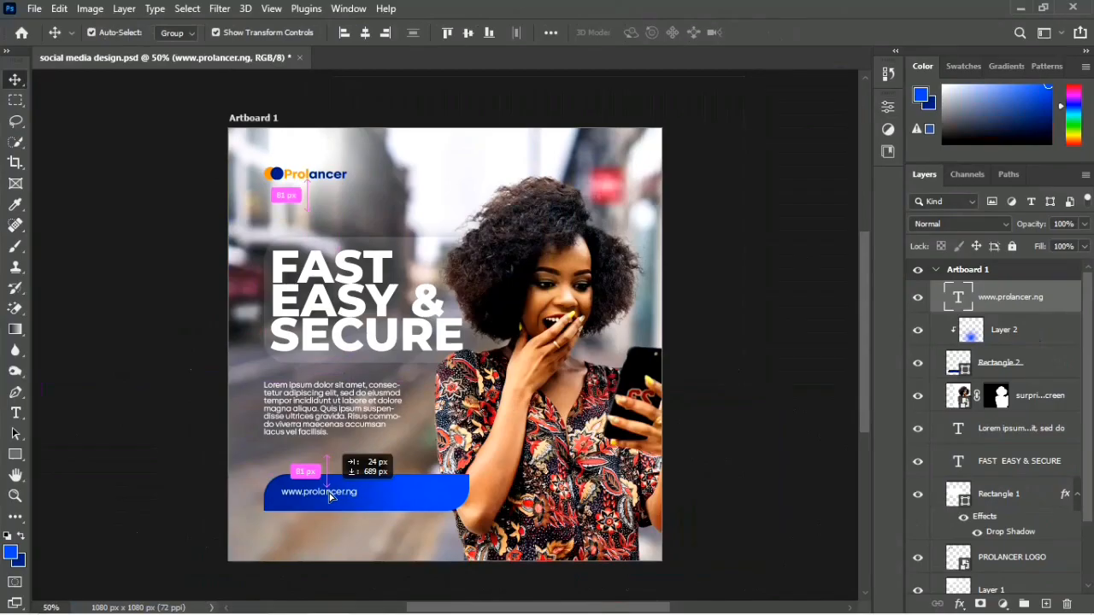
drag(330, 496, 430, 496)
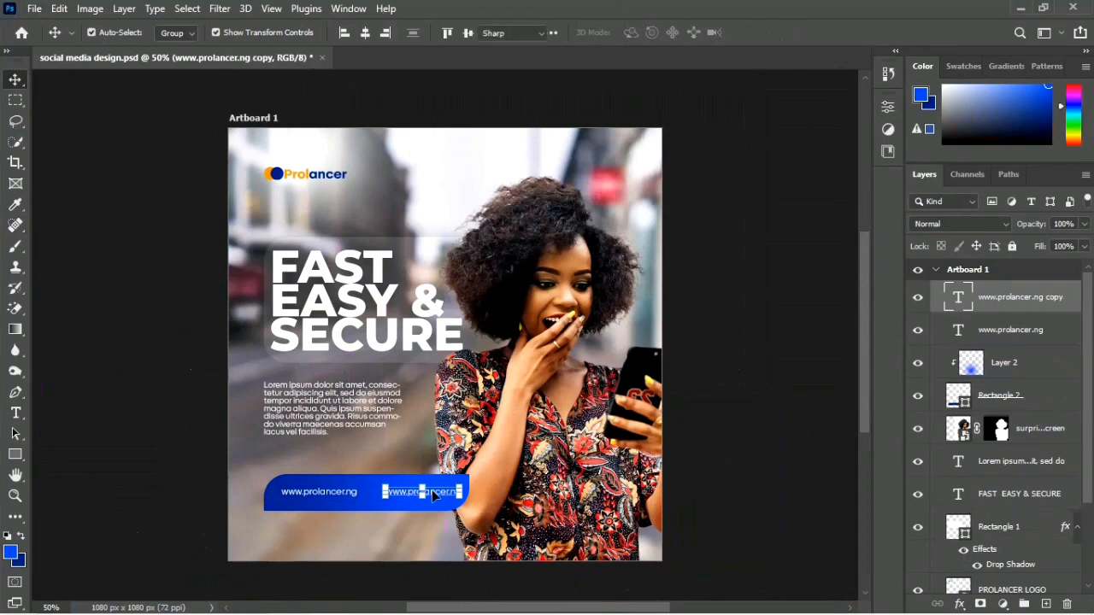
Step: Replace the copied web address with the contact phone number, move it closer to the web address and deselect it
double_click(432, 490)
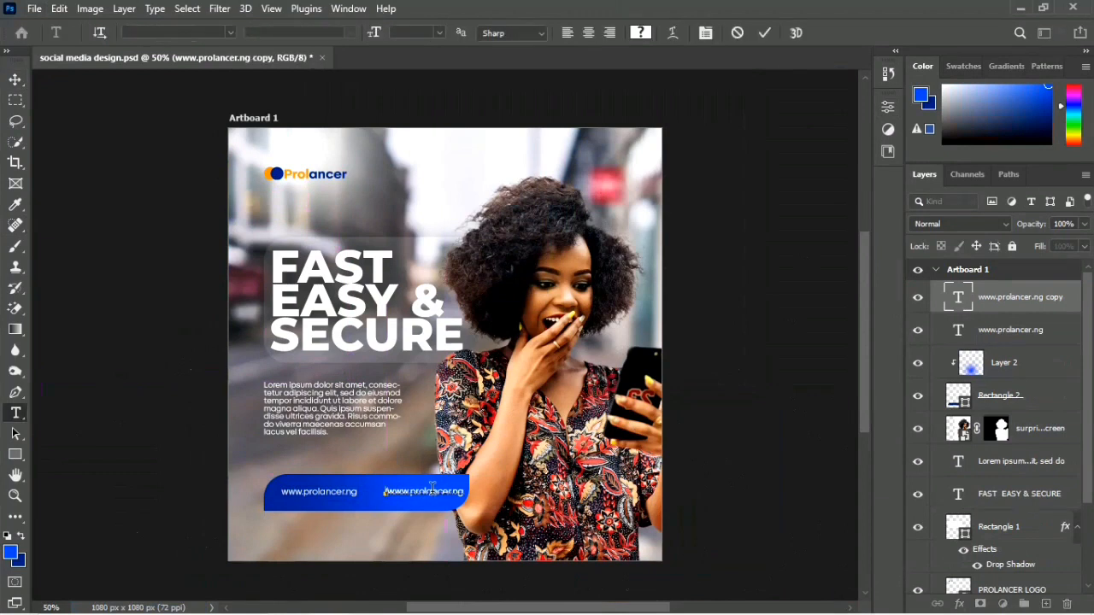
click(431, 487)
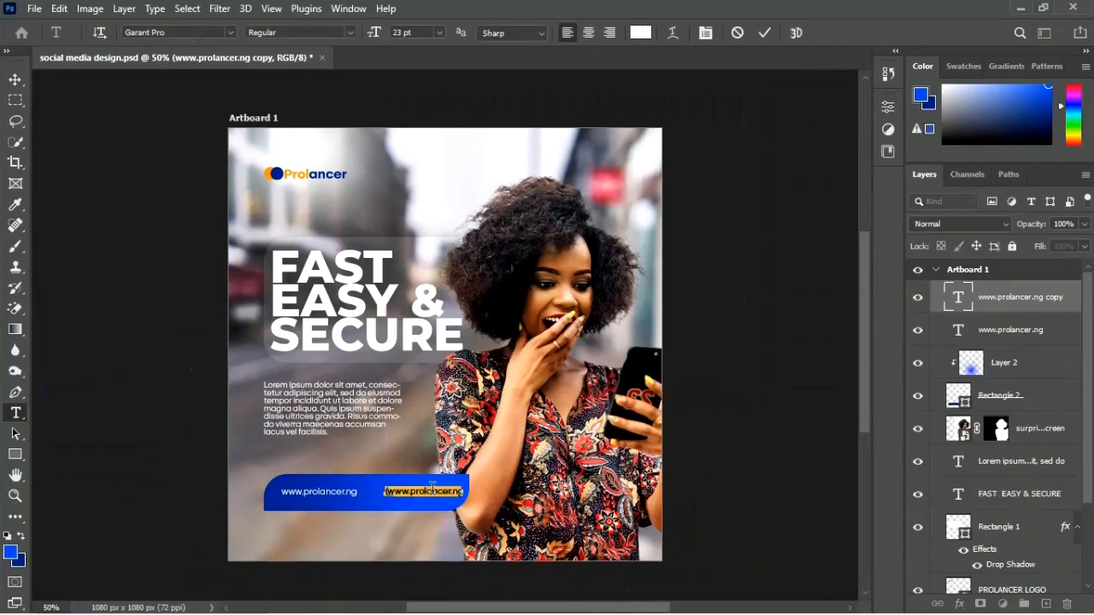
key(ctrl+a)
key(BackSpace)
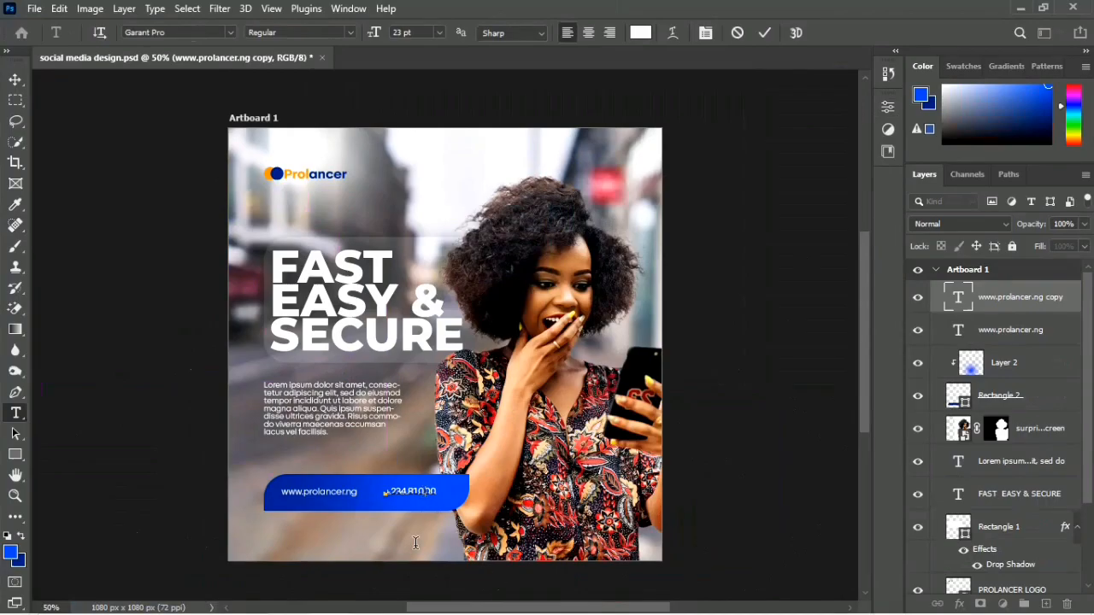
key(ctrl+a)
key(ctrl)
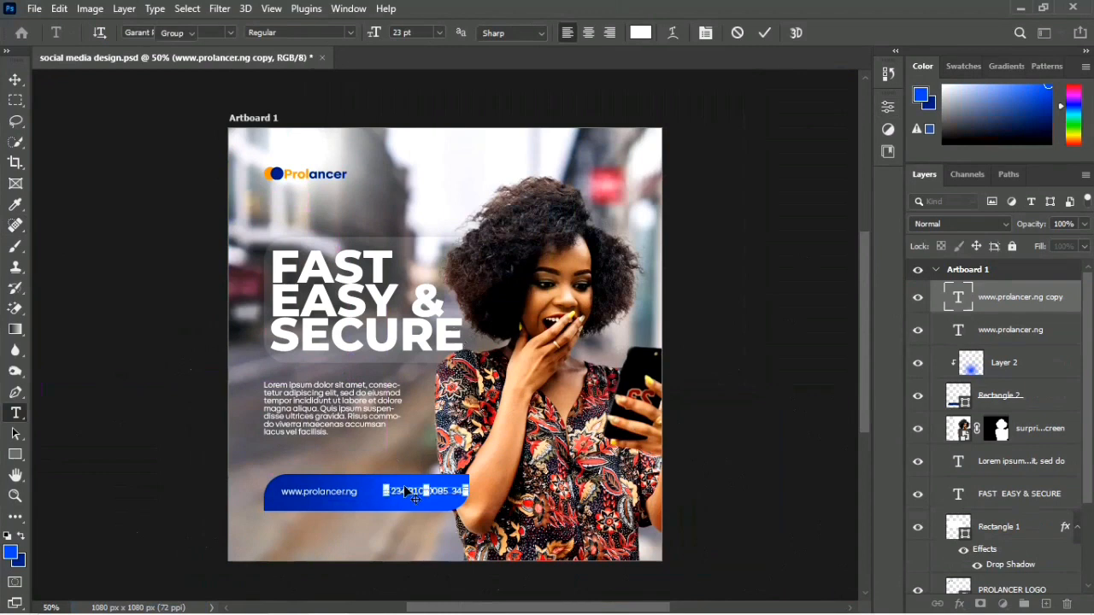
drag(428, 493, 425, 496)
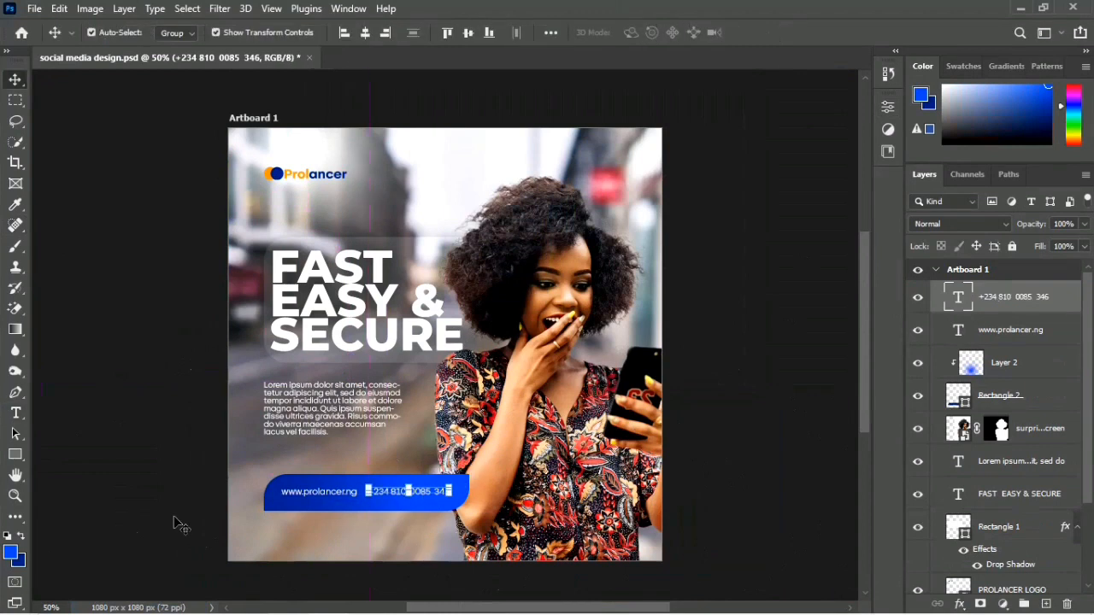
click(176, 519)
Step: Select the phone number and web address together and nudge them slightly lower within the blue rectangle
key(ctrl+plus)
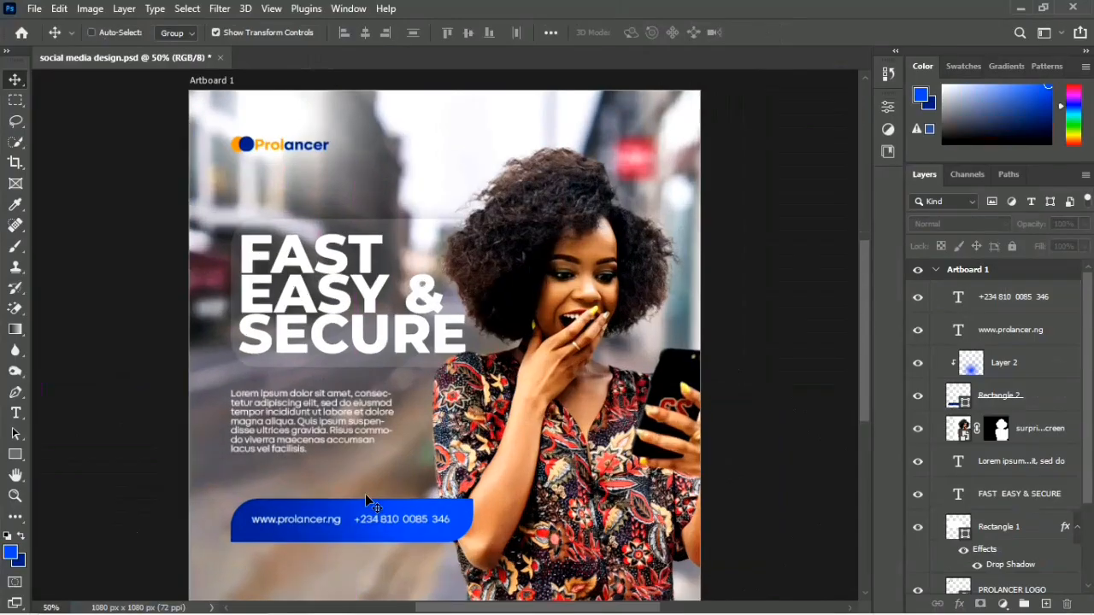
scroll(366, 500, down, 3)
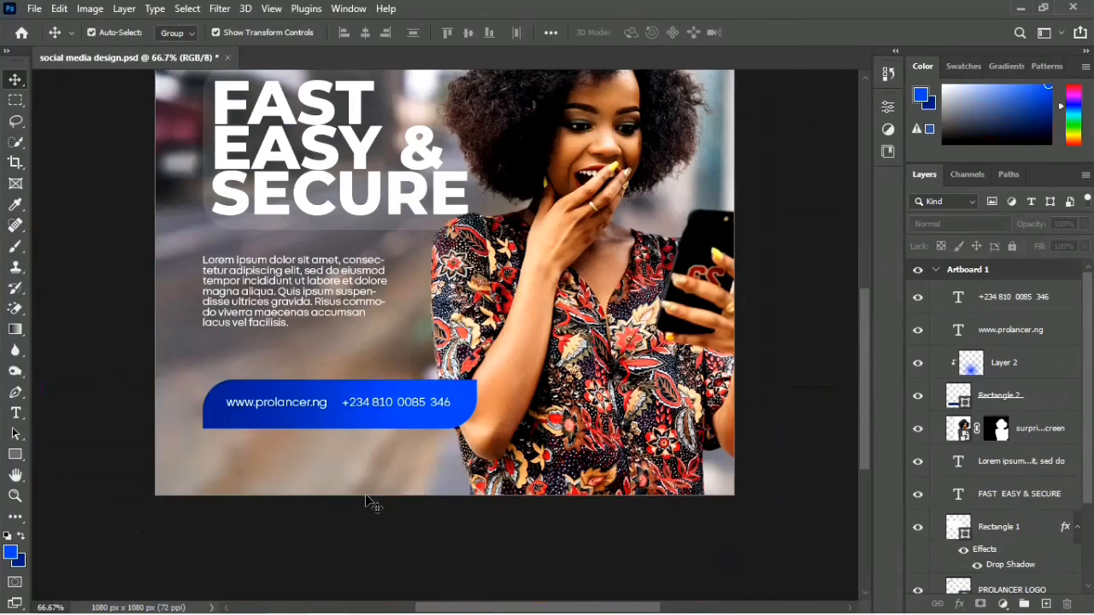
click(374, 408)
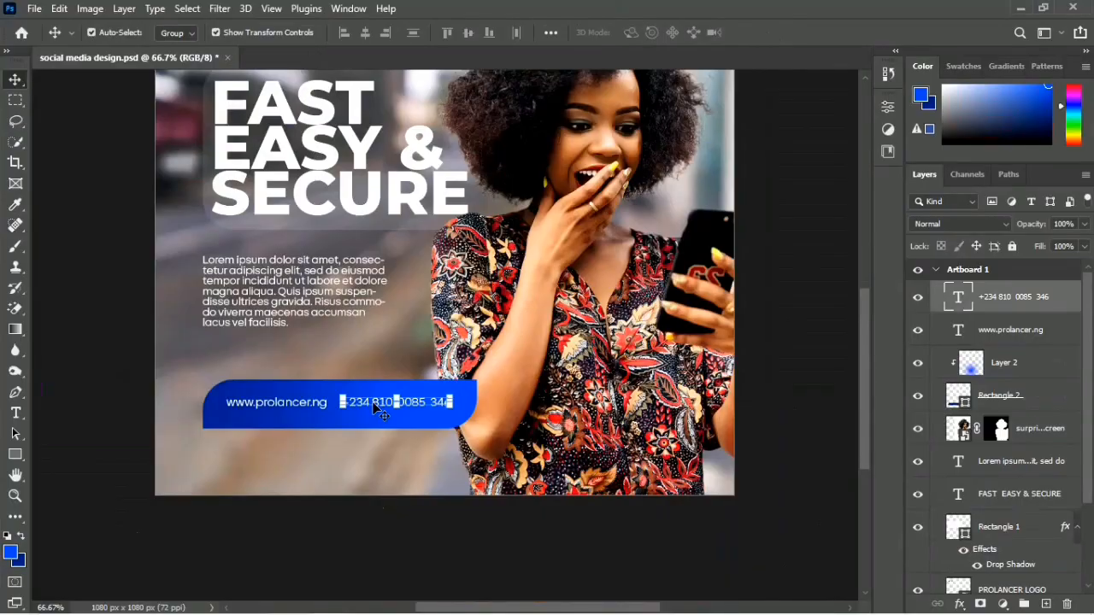
shift+click(298, 402)
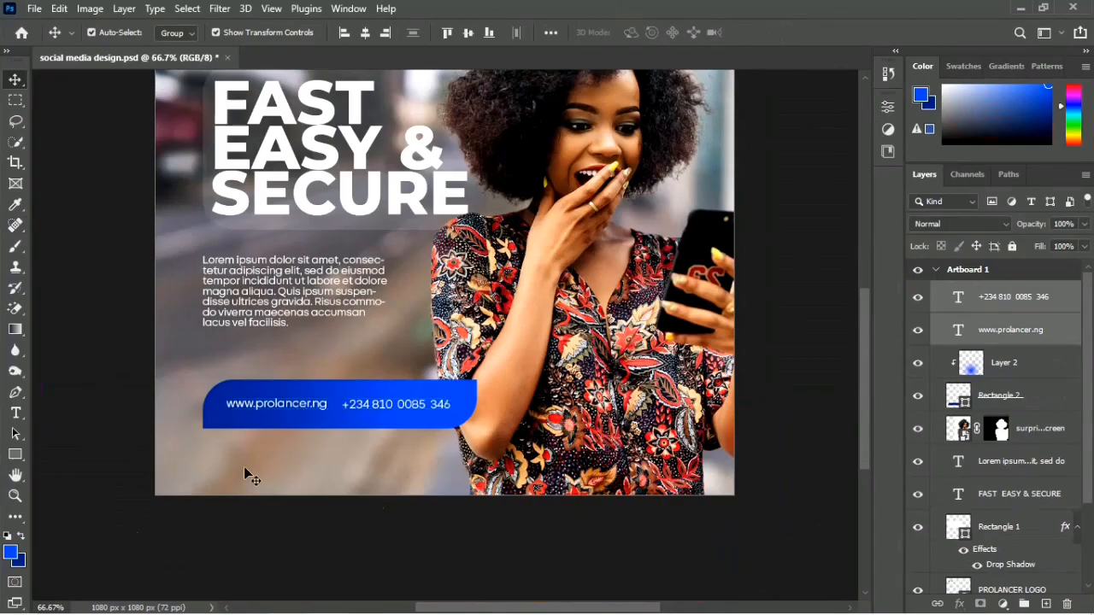
Step: Save the design, then move the web address and phone number together slightly lower within the blue rectangle
key(ctrl+s)
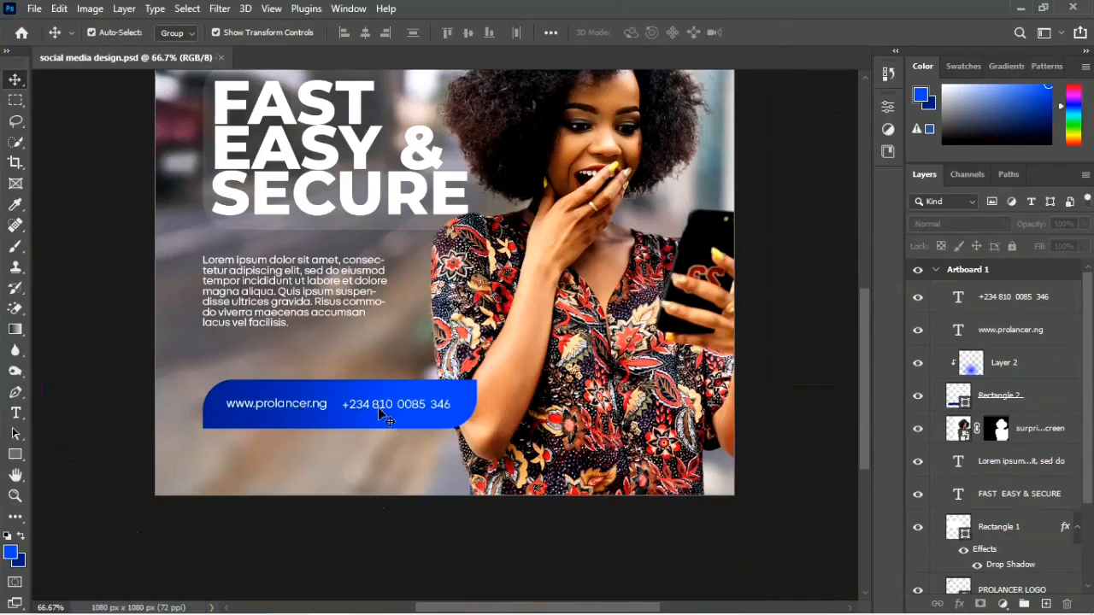
click(378, 407)
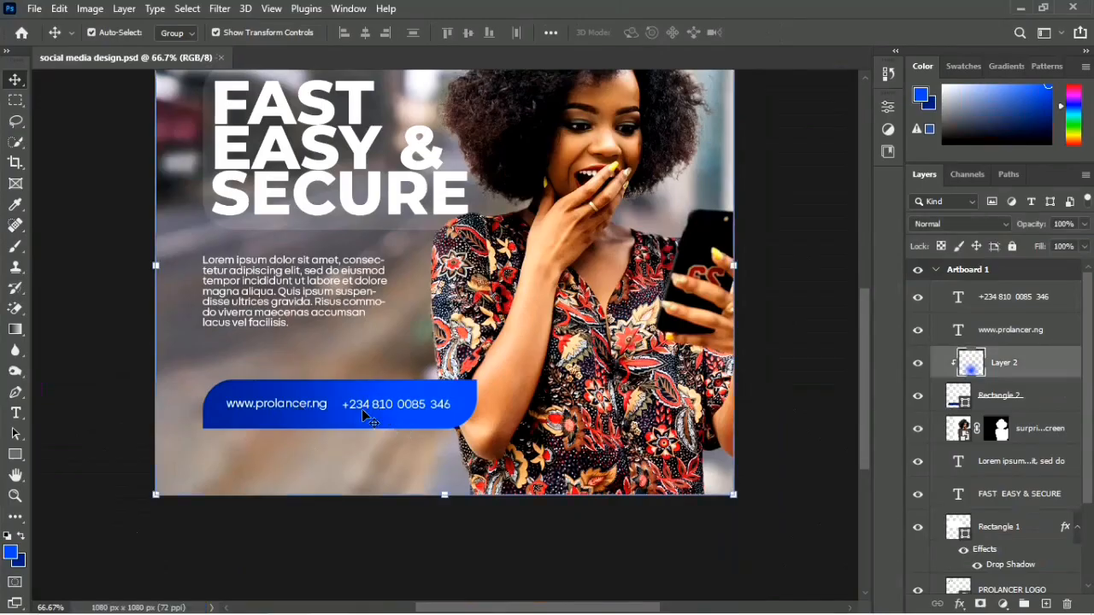
click(289, 411)
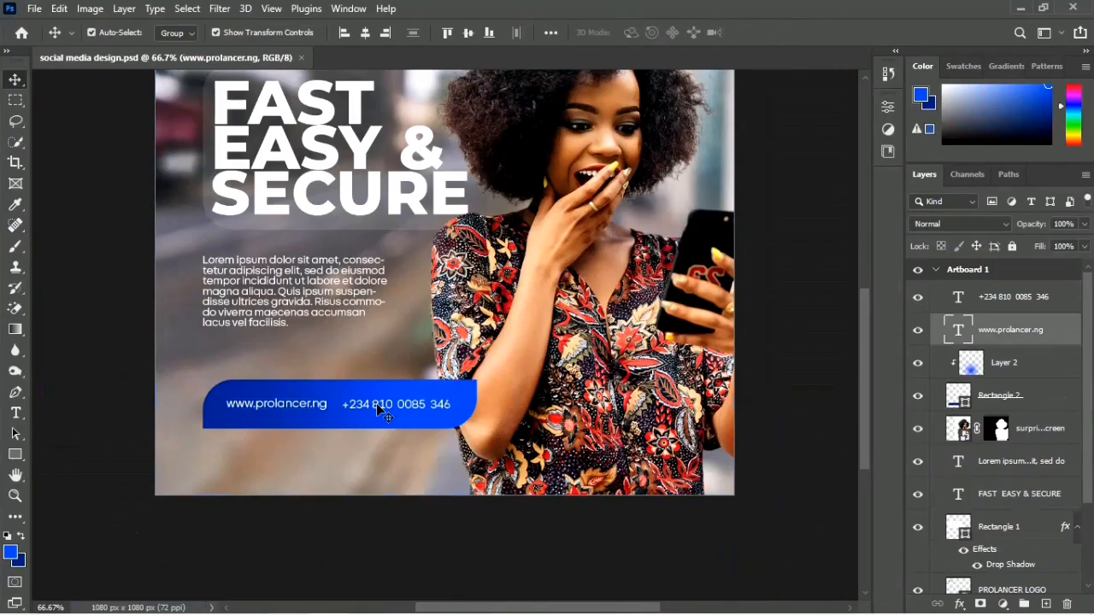
drag(308, 407, 310, 417)
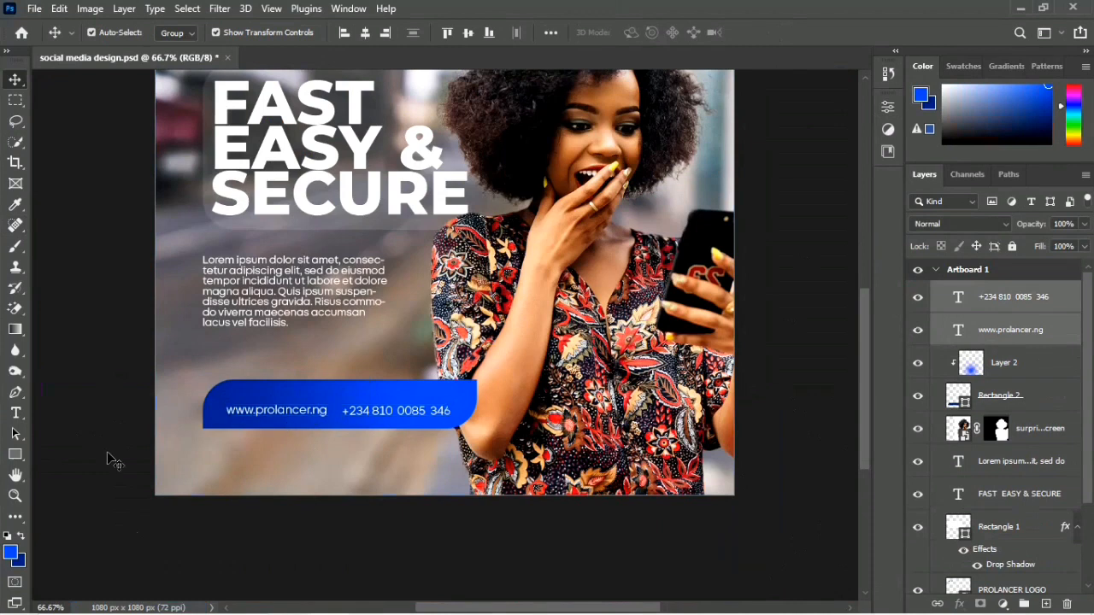
Step: Duplicate the web address text and place the copy directly above the original inside the blue rectangle
mouse_move(268, 408)
mouse_down()
mouse_move(268, 391)
mouse_move(267, 407)
mouse_up()
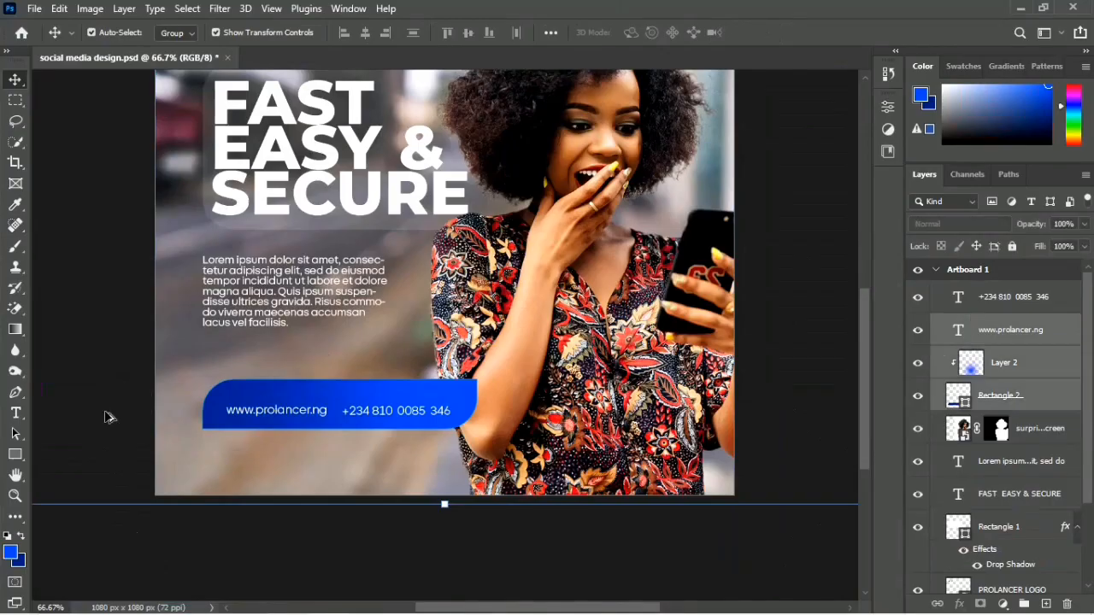
click(282, 411)
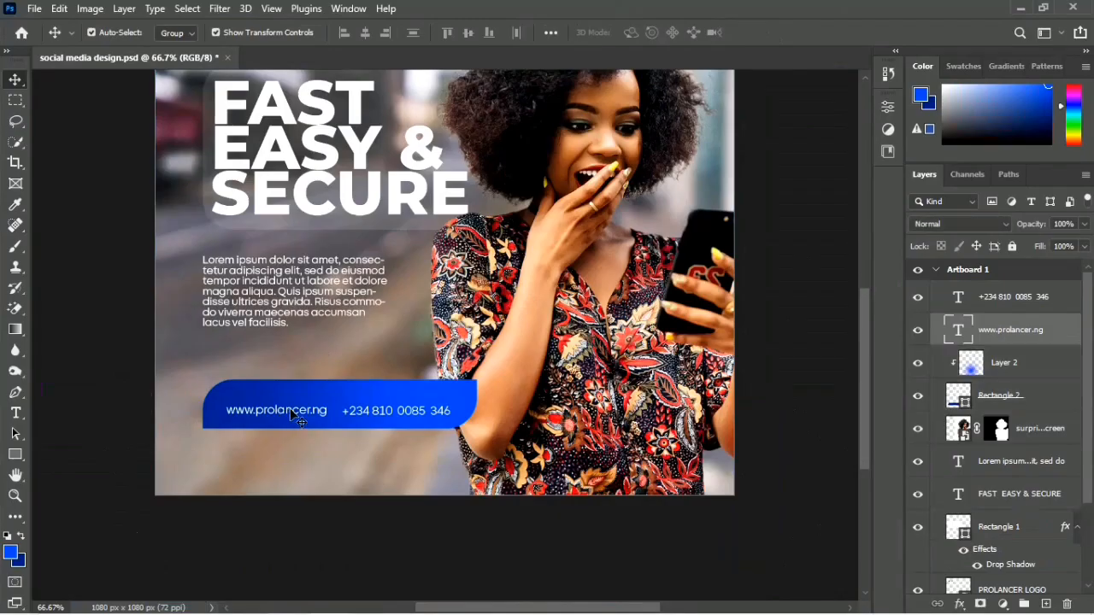
double_click(284, 414)
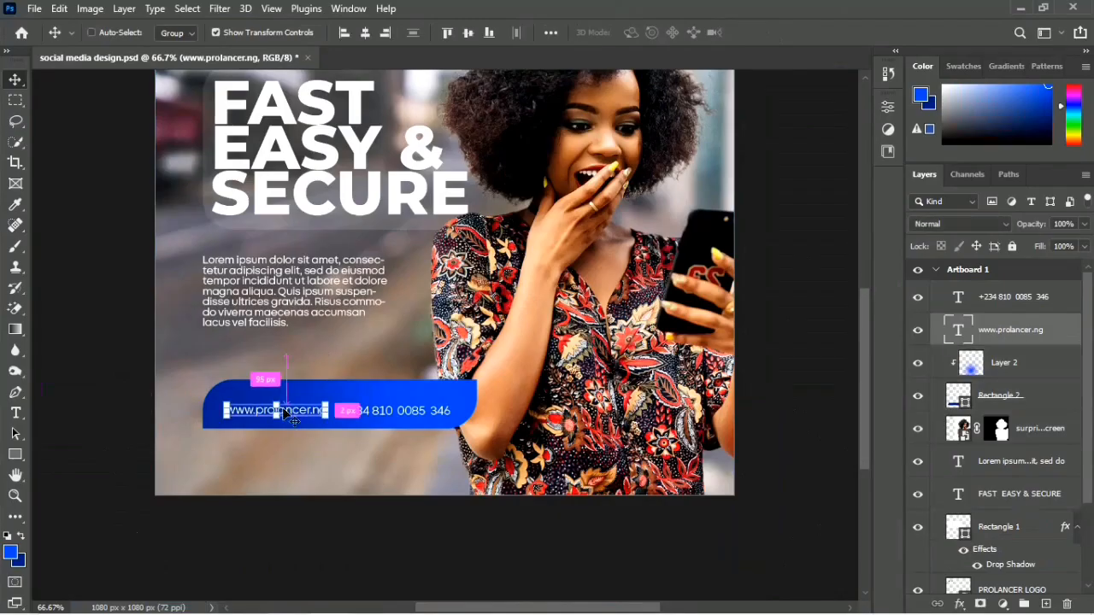
key(ctrl+j)
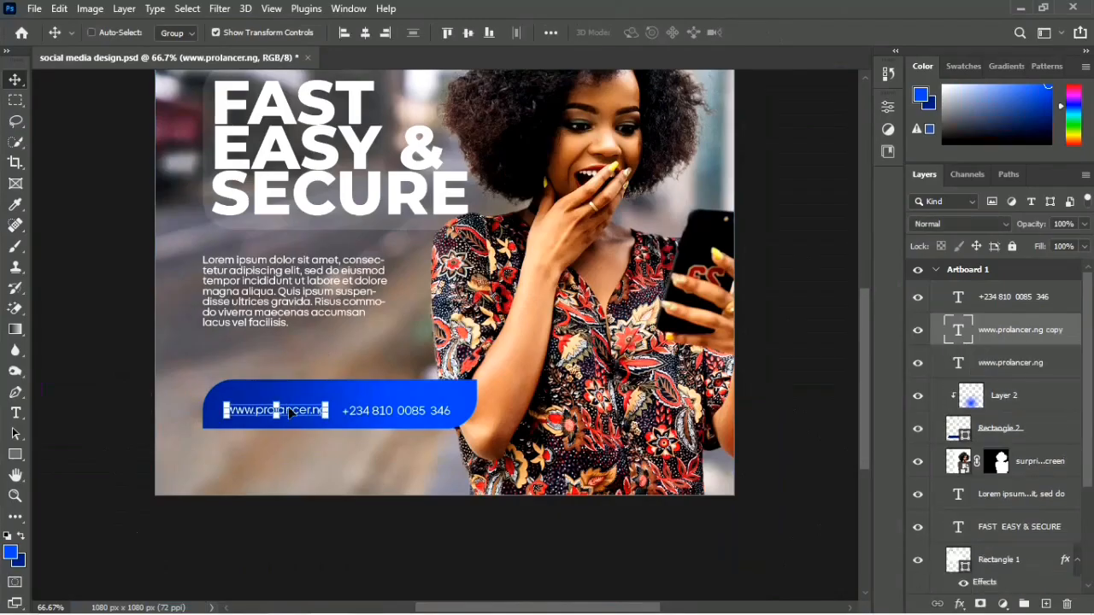
drag(288, 412, 290, 401)
Step: Replace the copied web address with "visit or call us @" and raise it slightly above the original line
double_click(290, 401)
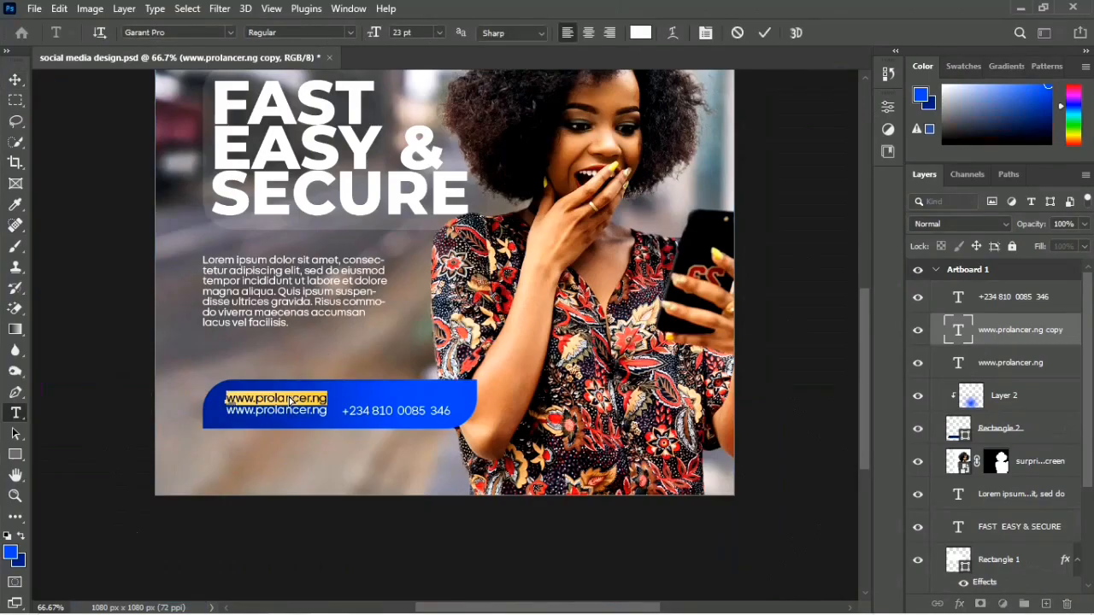
click(275, 394)
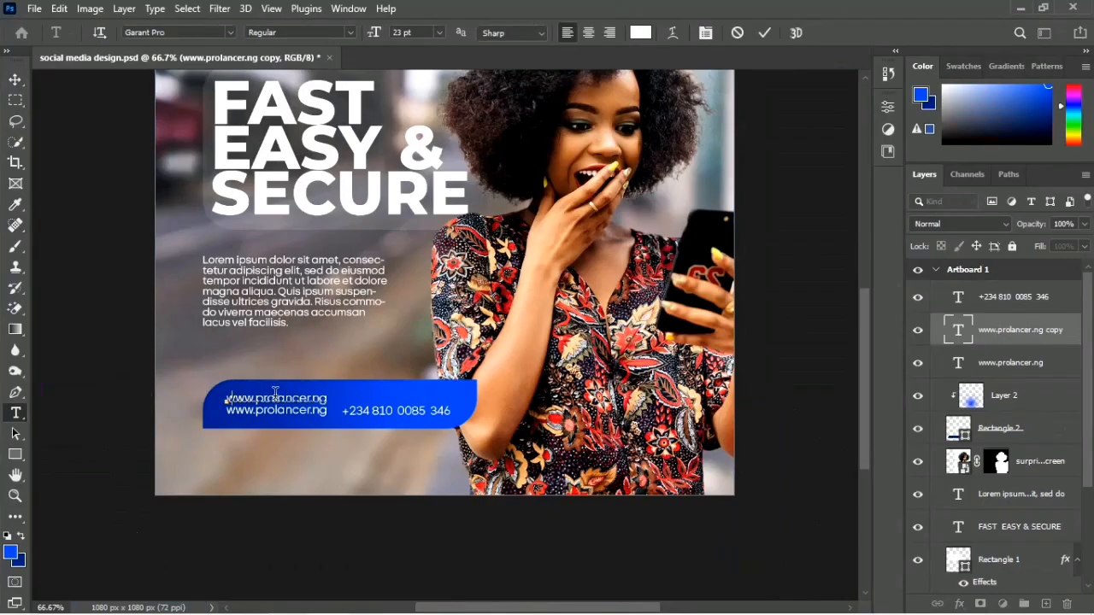
text(visy)
key(BackSpace)
text(it)
text( pr)
text( call us)
text(:)
key(BackSpace)
text(?)
key(Left)
key(Delete)
text(@)
triple_click(275, 395)
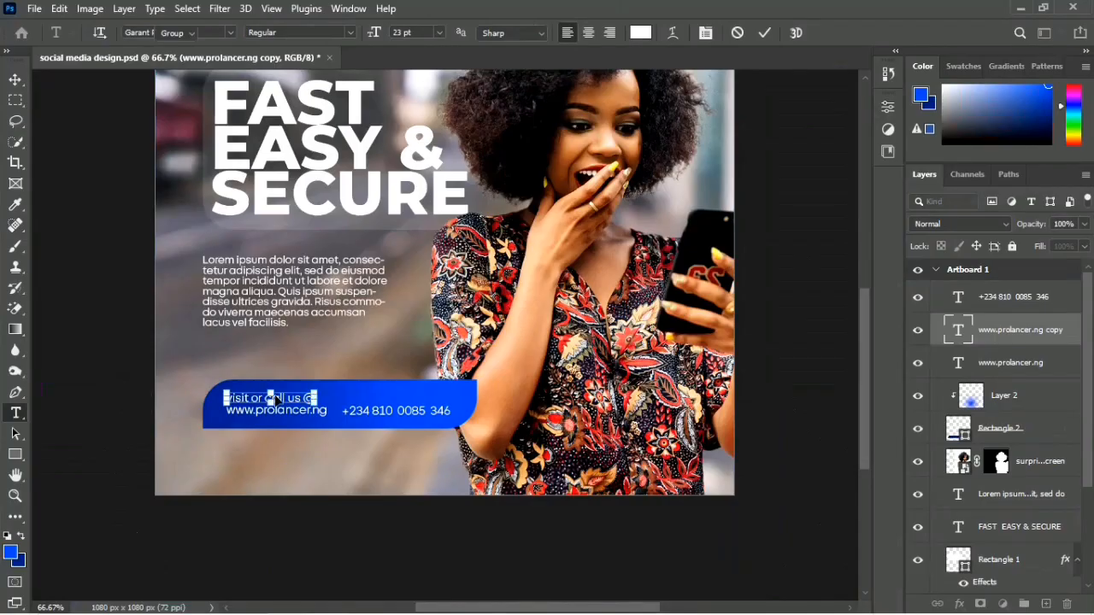
key(ctrl+Return)
key(v)
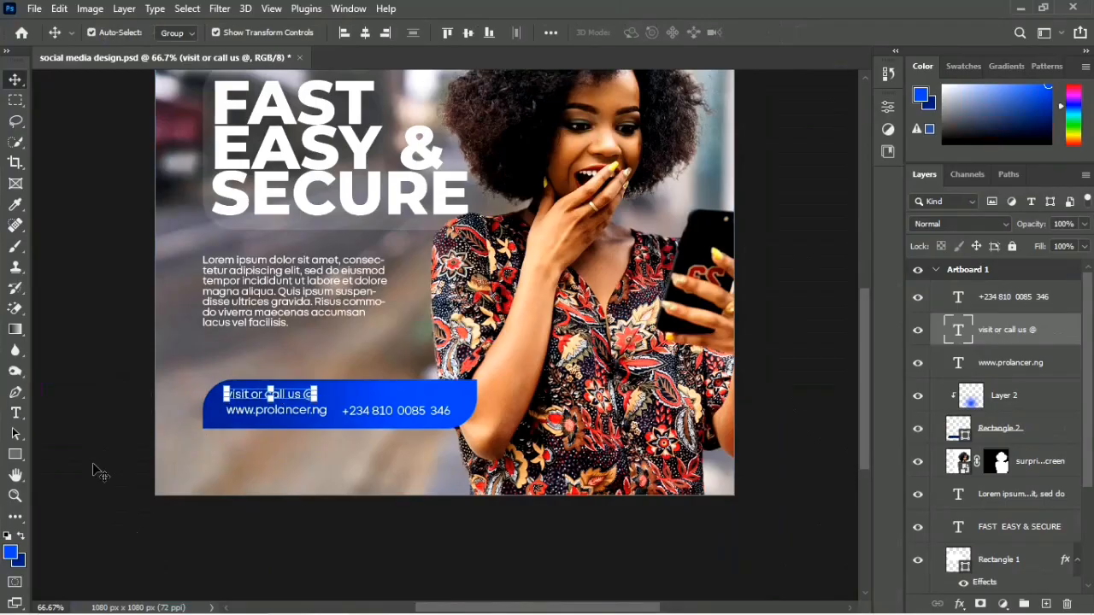
Step: Set the "visit or call us @" text to the Bold font style and deselect it
click(253, 414)
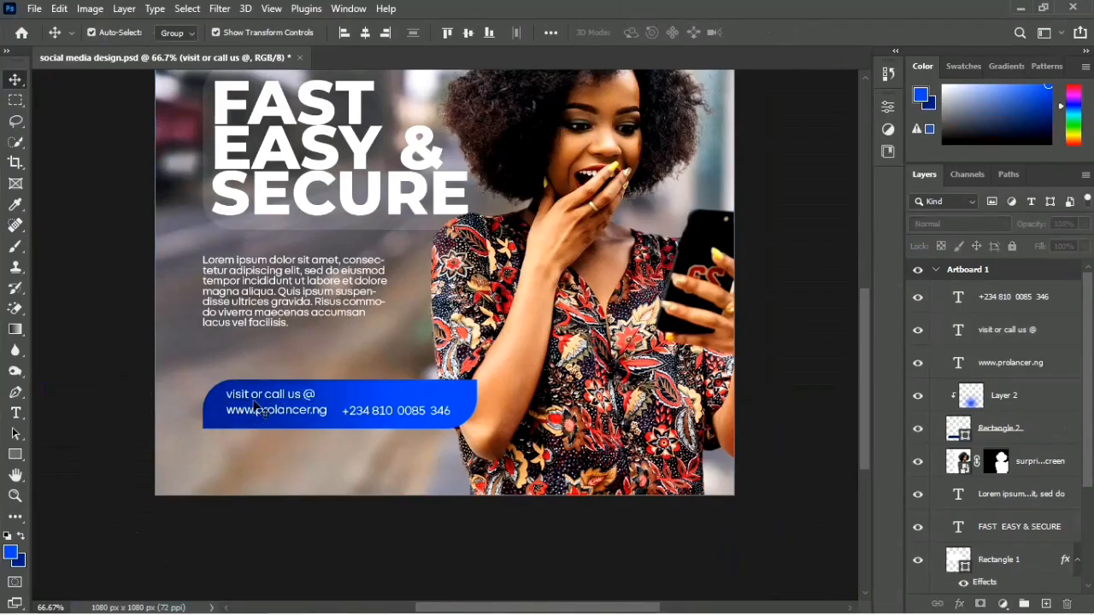
click(253, 393)
double_click(255, 395)
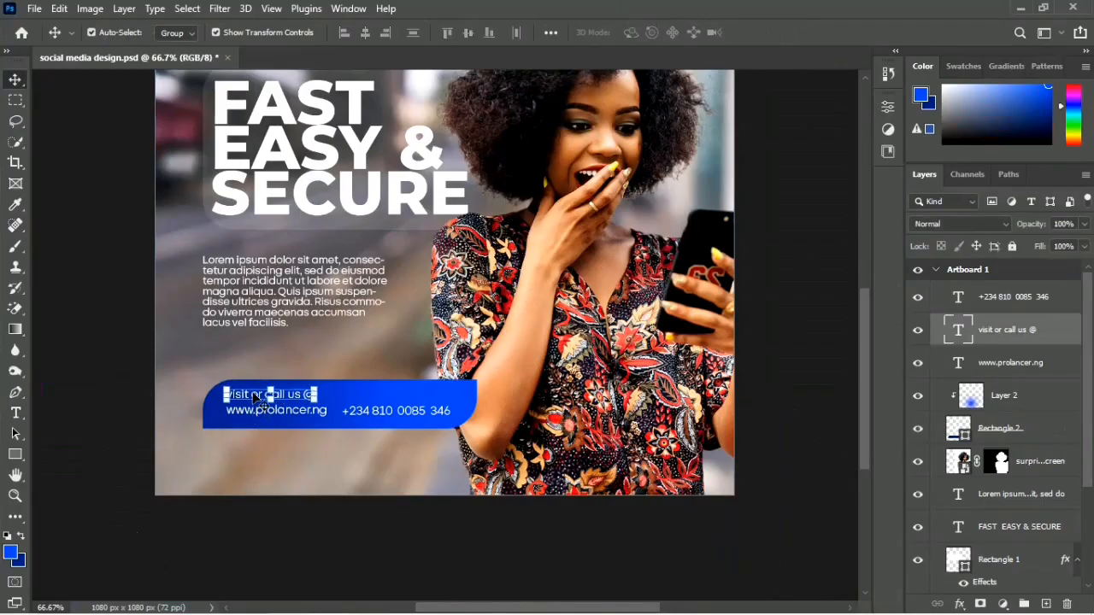
double_click(256, 399)
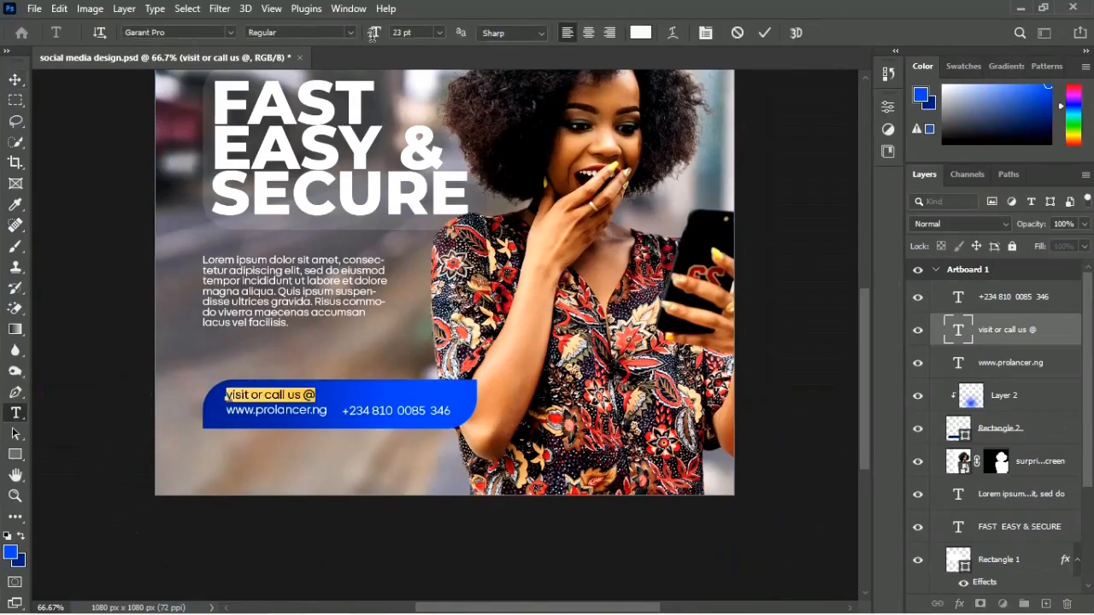
click(352, 32)
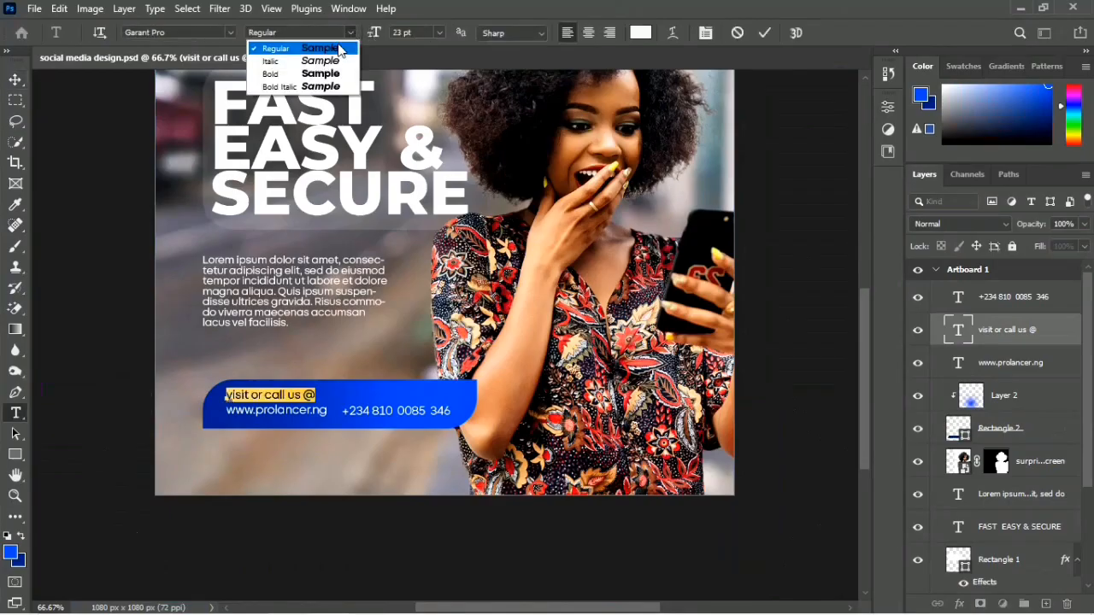
click(285, 76)
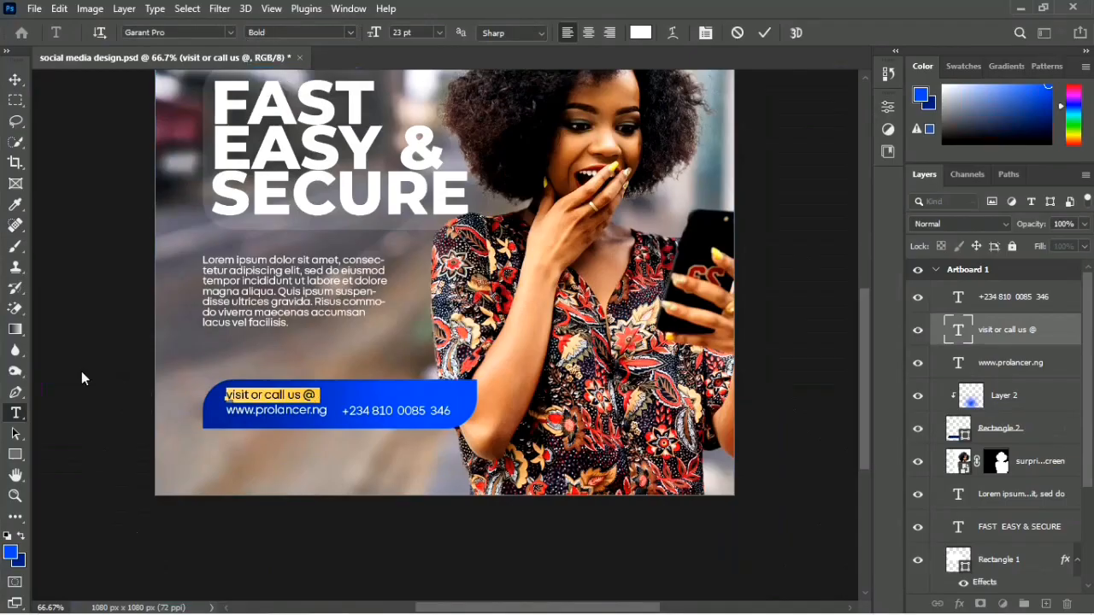
click(97, 418)
drag(97, 419, 150, 478)
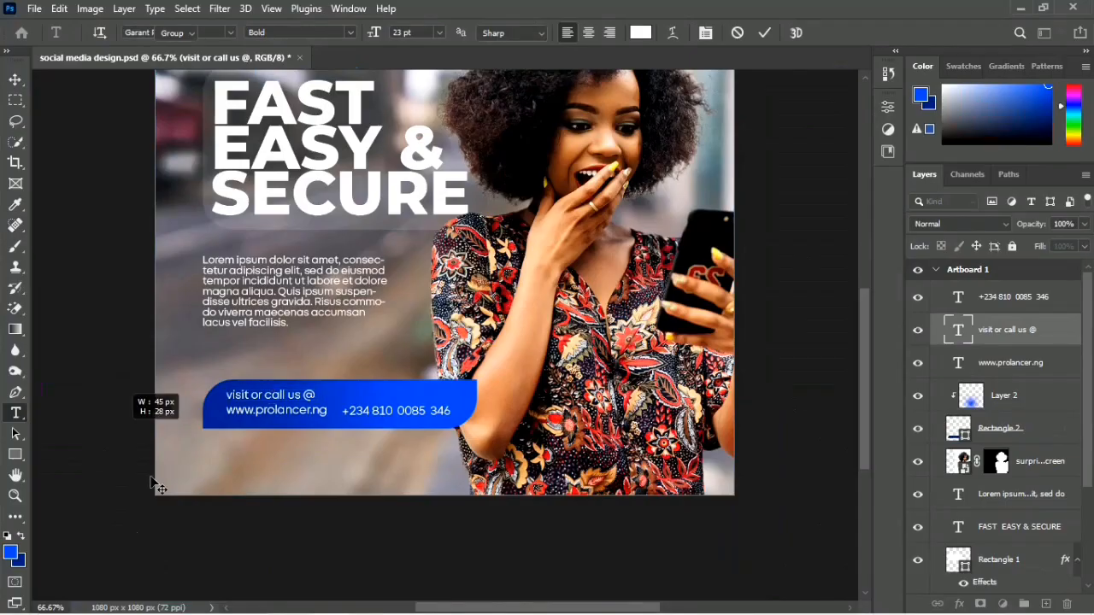
click(158, 487)
key(v)
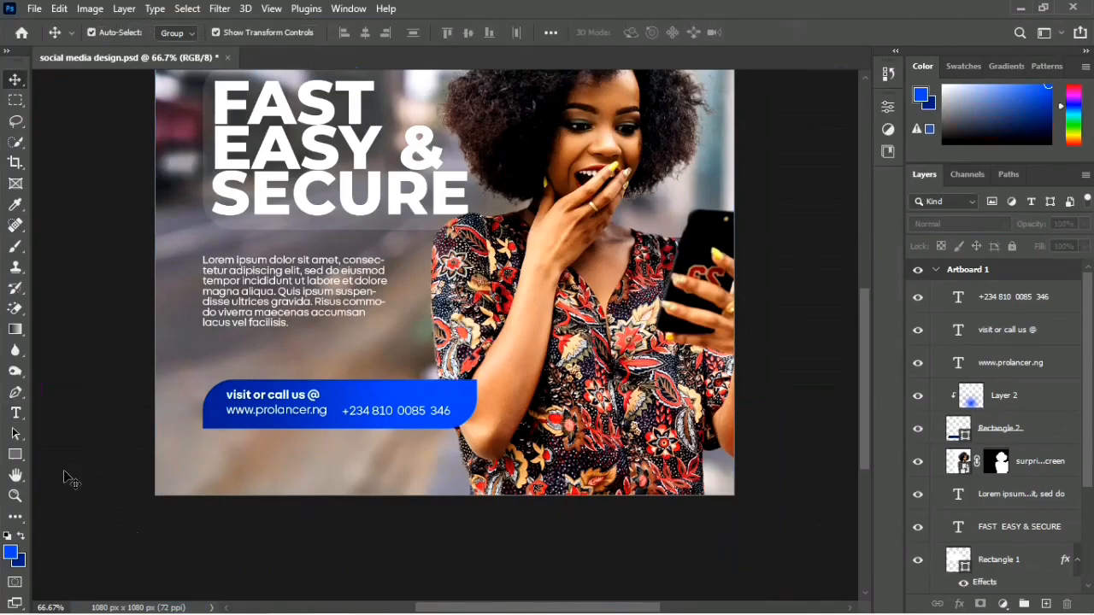
Step: Place the blue approve-badge check icon PNG from the RESOURCES FILES folder in File Explorer onto the flyer artboard
key(ctrl+minus)
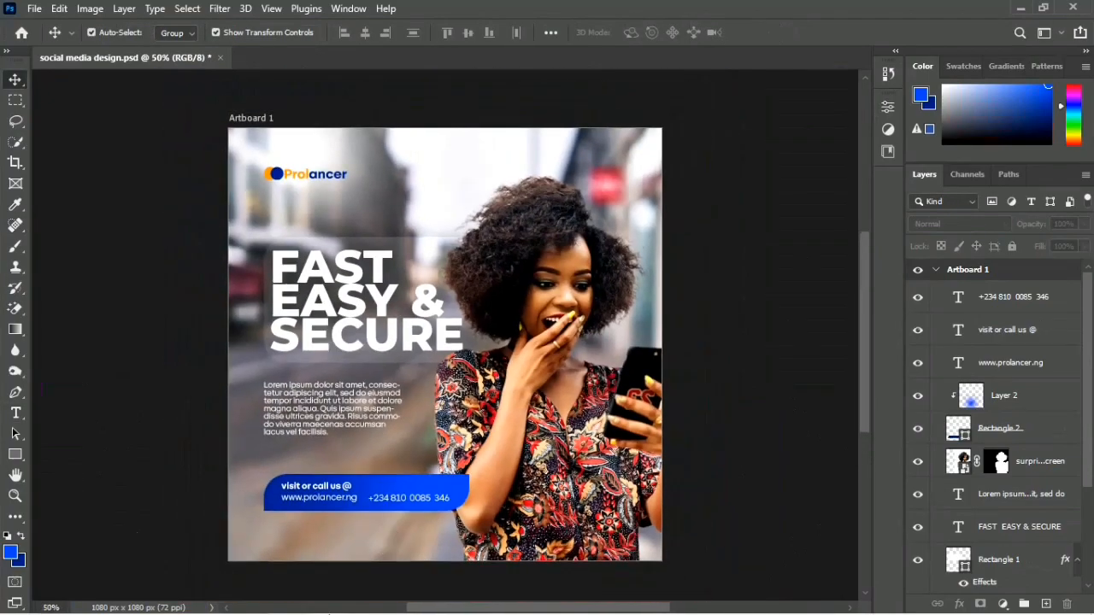
click(367, 600)
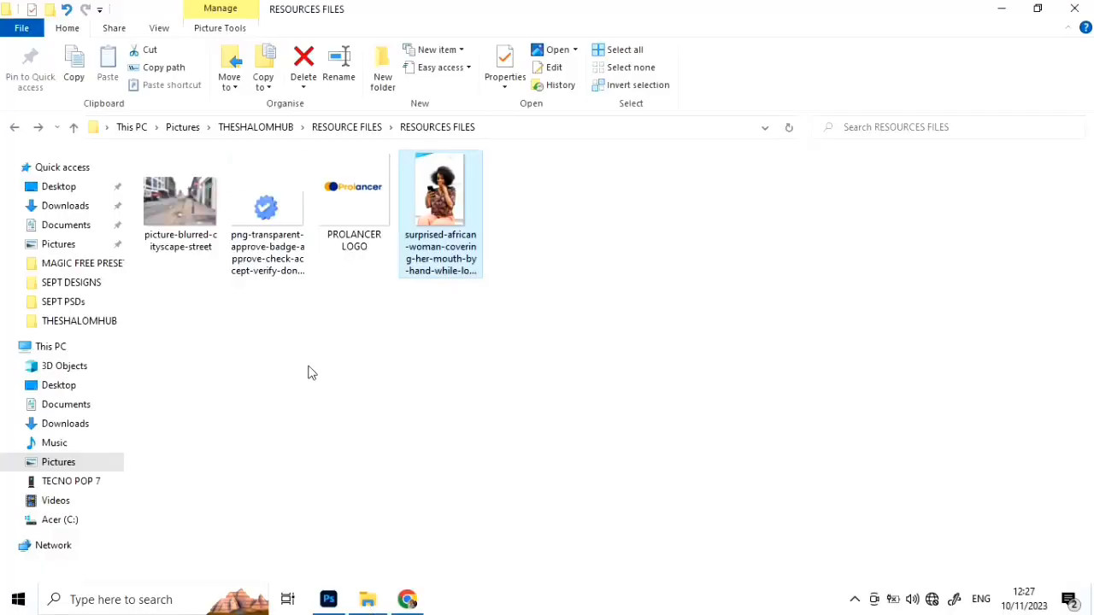
click(270, 205)
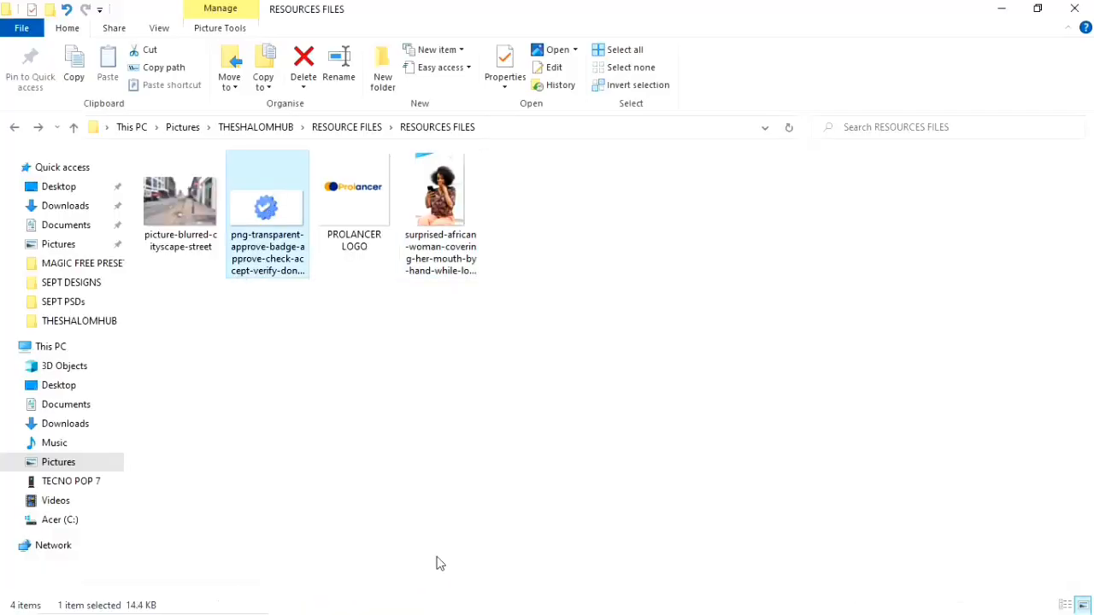
drag(295, 279, 441, 430)
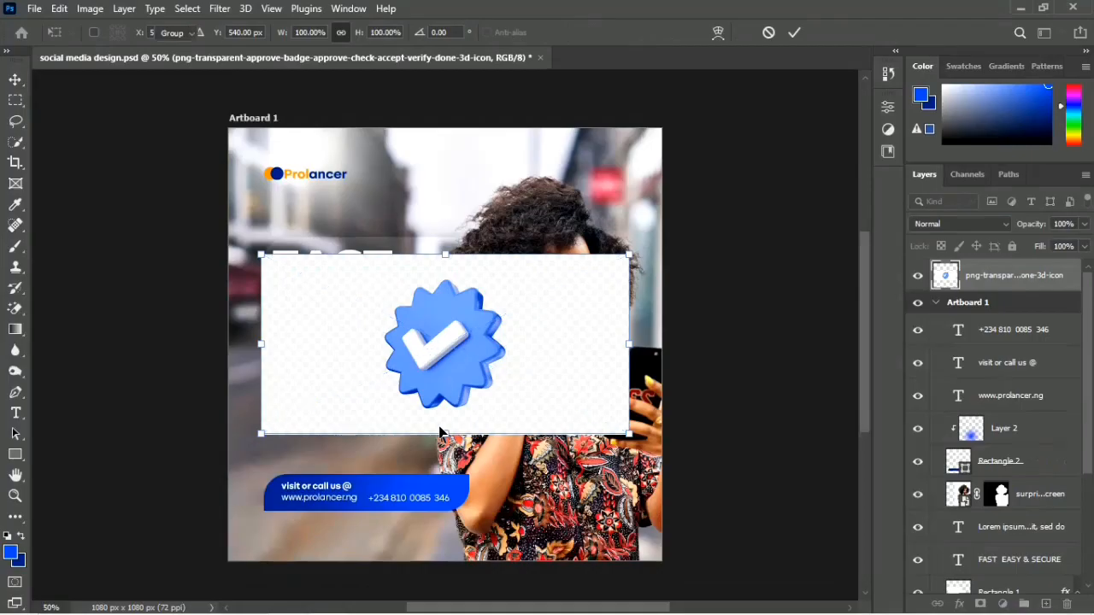
key(Return)
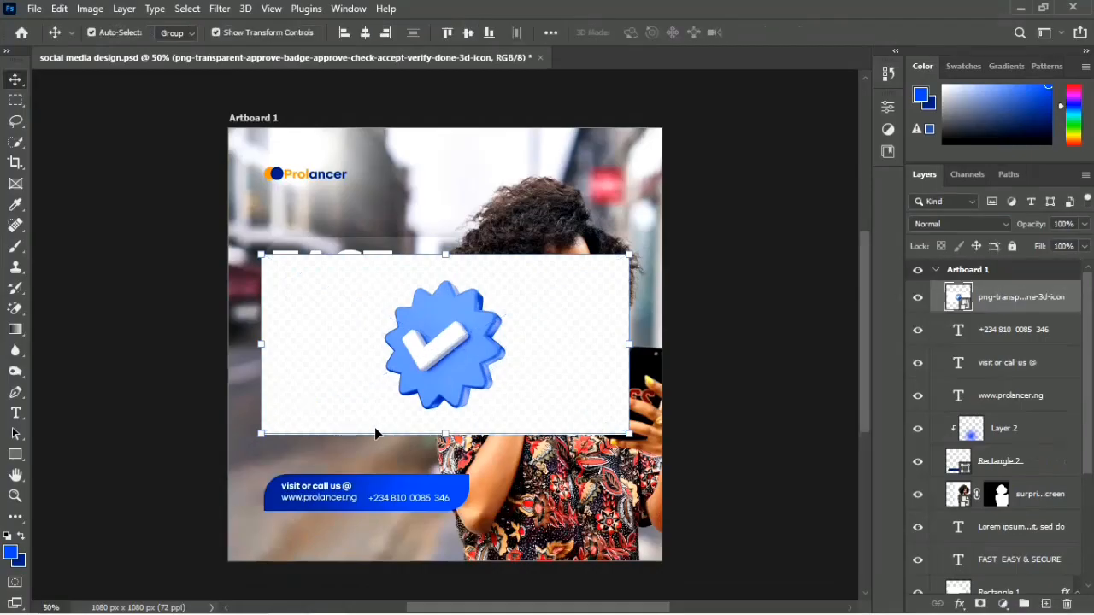
Step: Move the placed badge image down to below the headline and save the design
drag(427, 360, 433, 454)
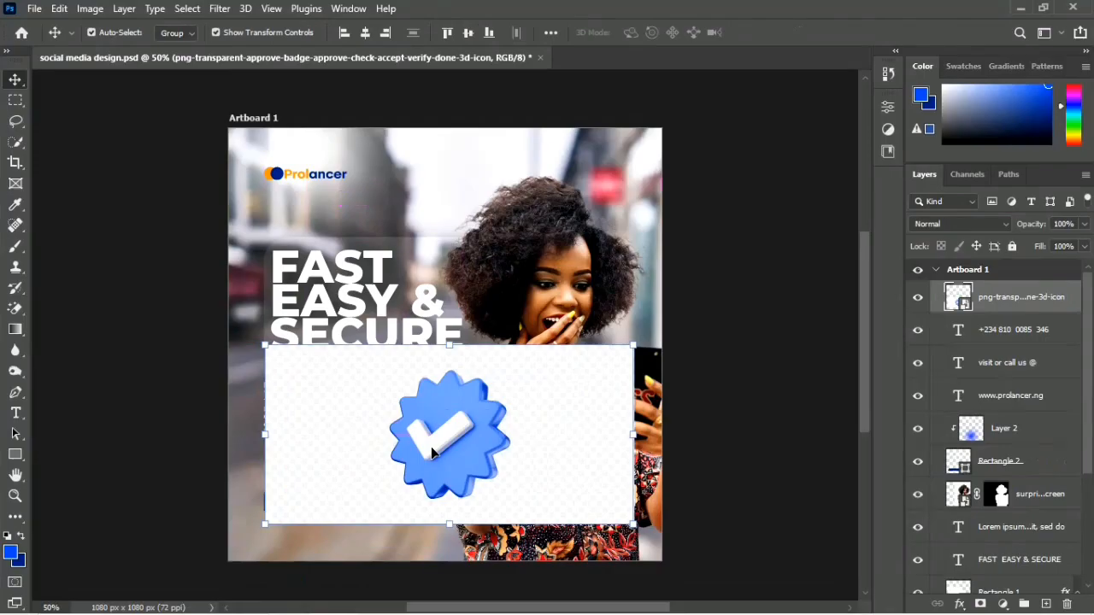
key(ctrl)
key(ctrl+s)
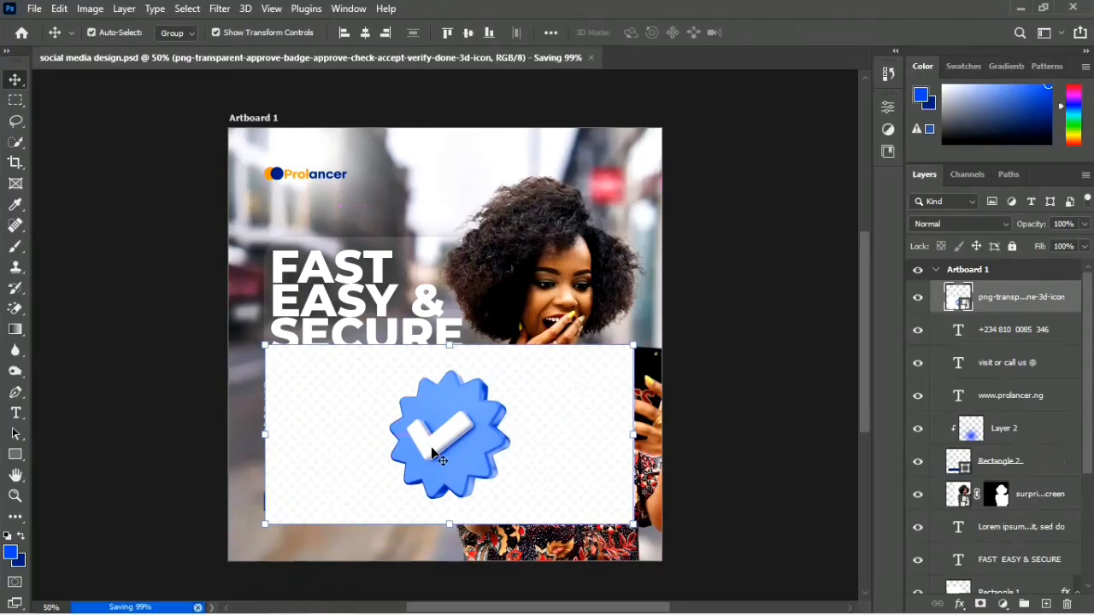
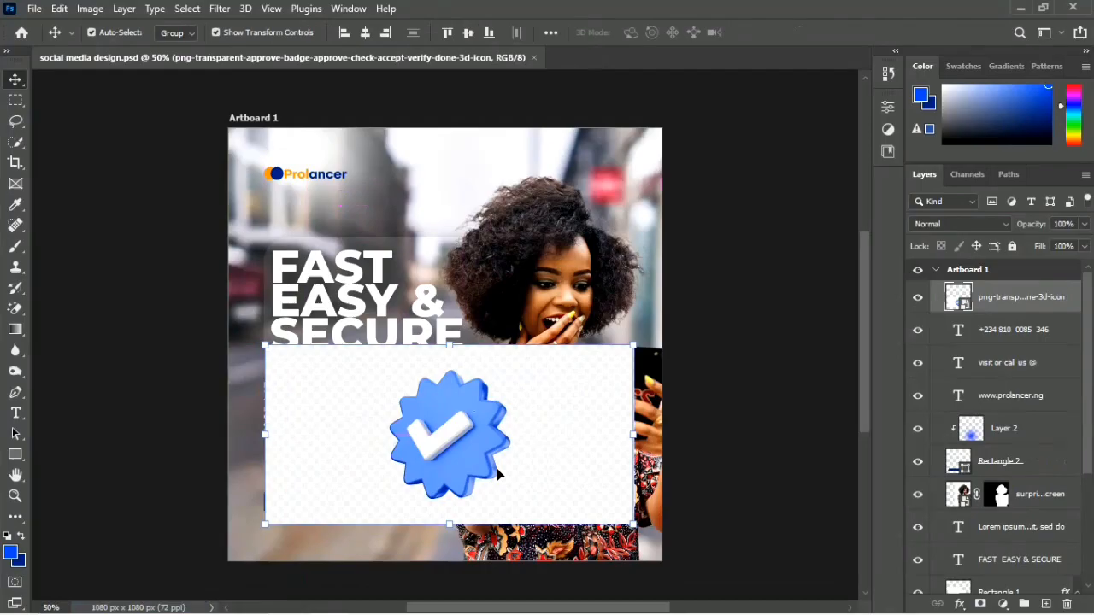
Step: Rasterize the placed badge image and erase its white background with the Magic Eraser tool
key(e)
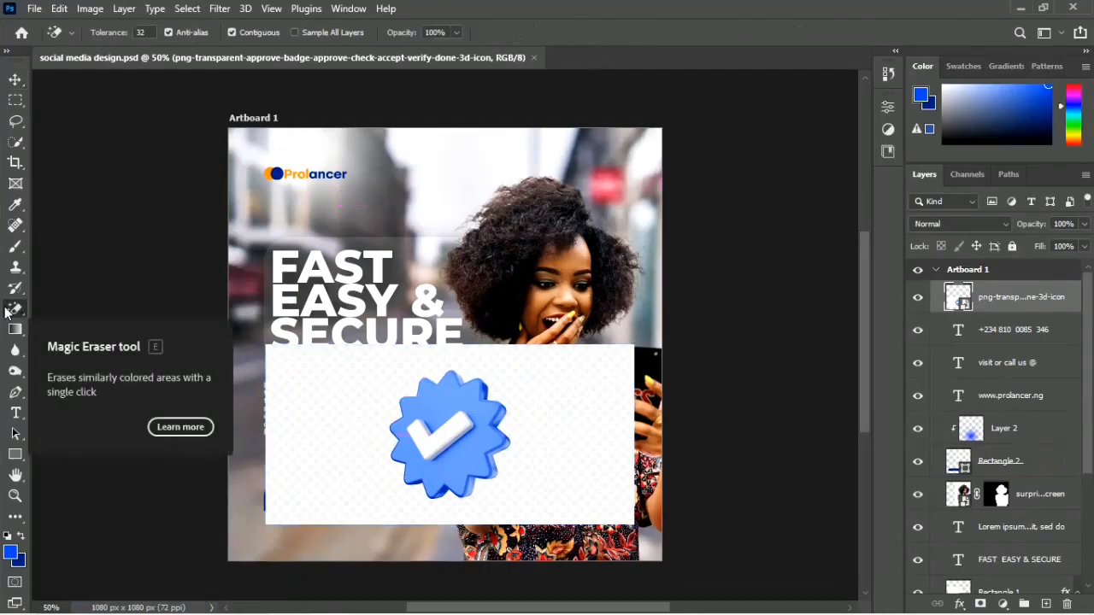
right_click(17, 309)
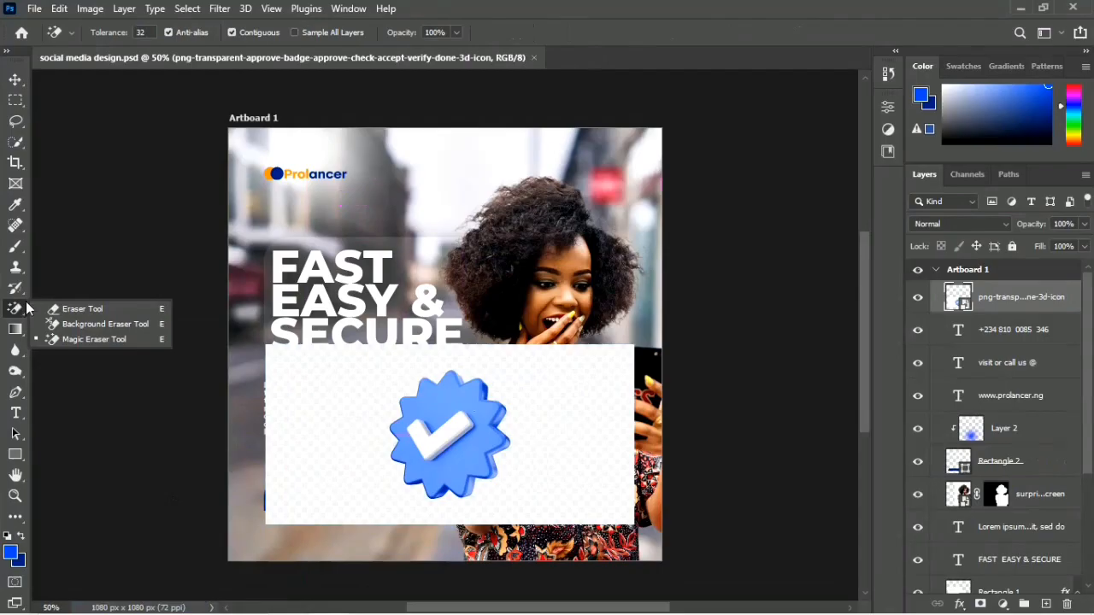
click(73, 339)
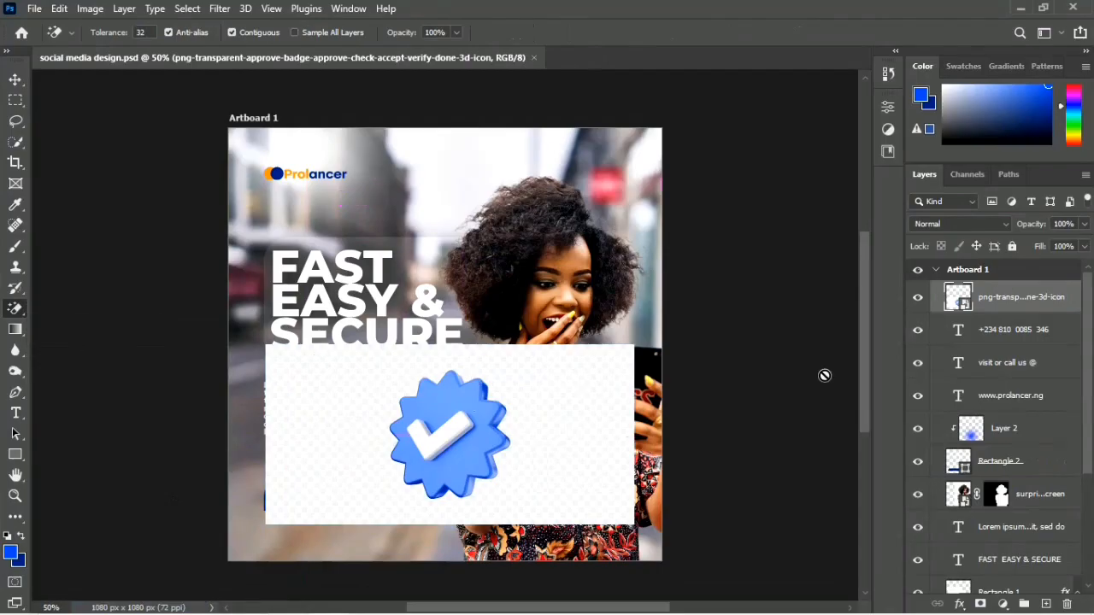
click(555, 389)
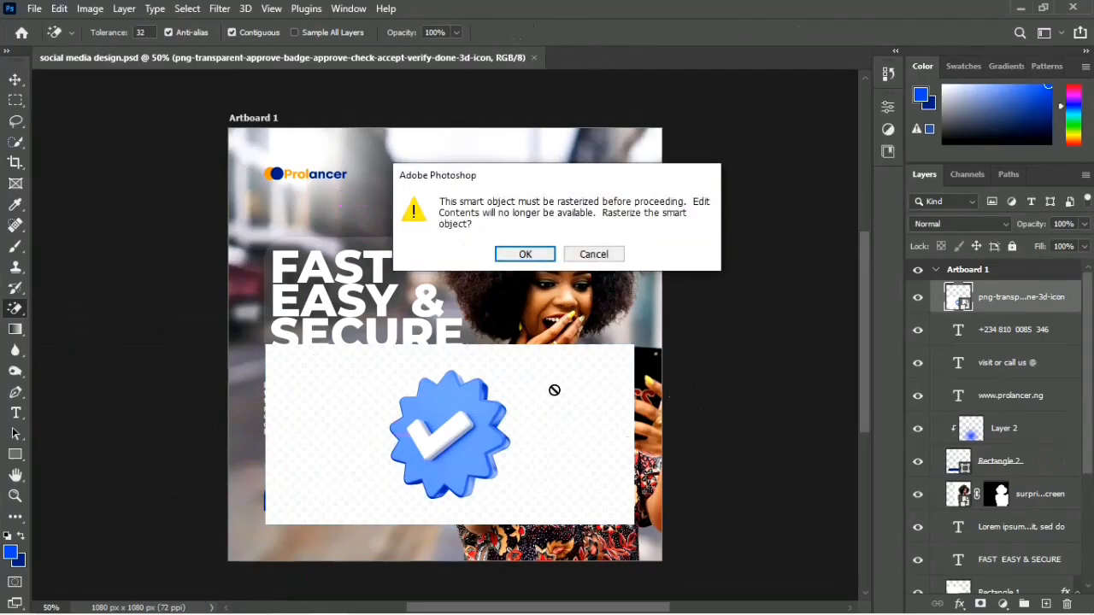
key(Return)
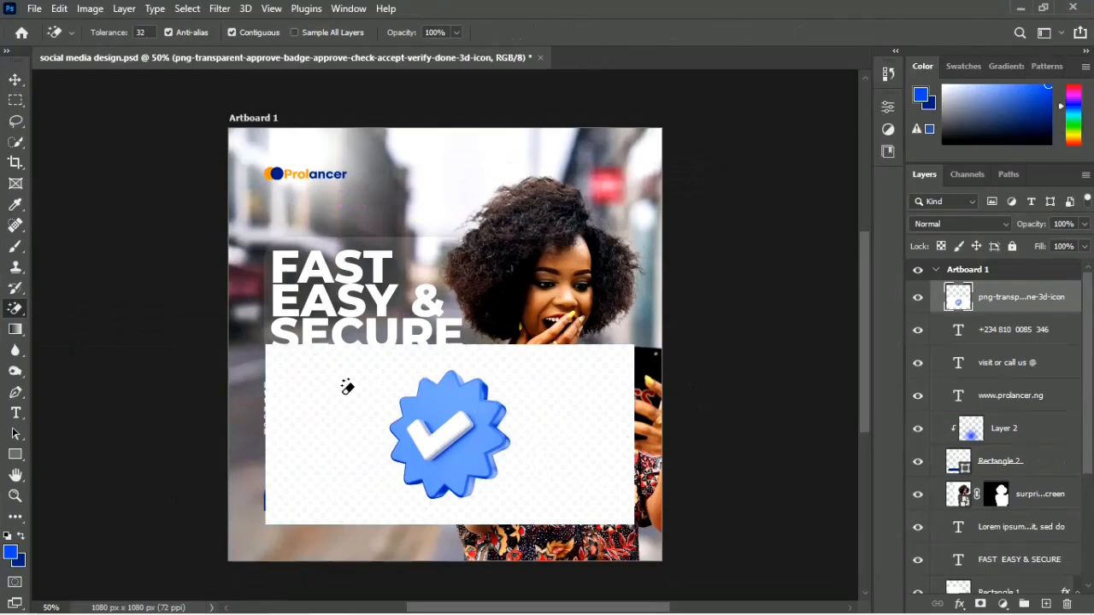
click(347, 387)
Step: Scale the check badge down to a small icon overlapping the right end of the blue contact bar
key(v)
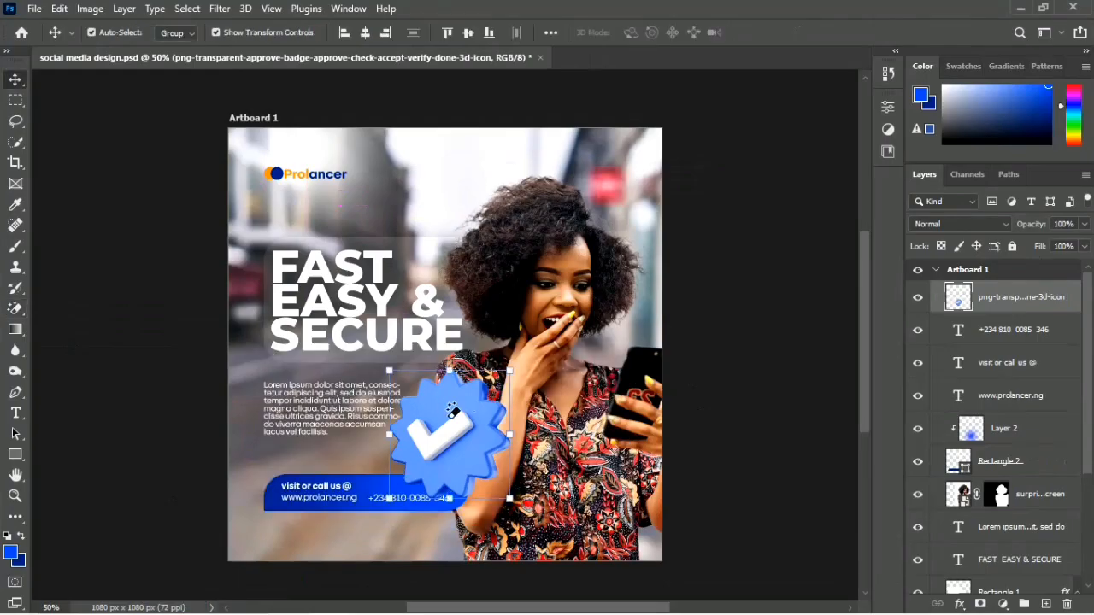
drag(511, 436, 437, 434)
drag(410, 438, 473, 421)
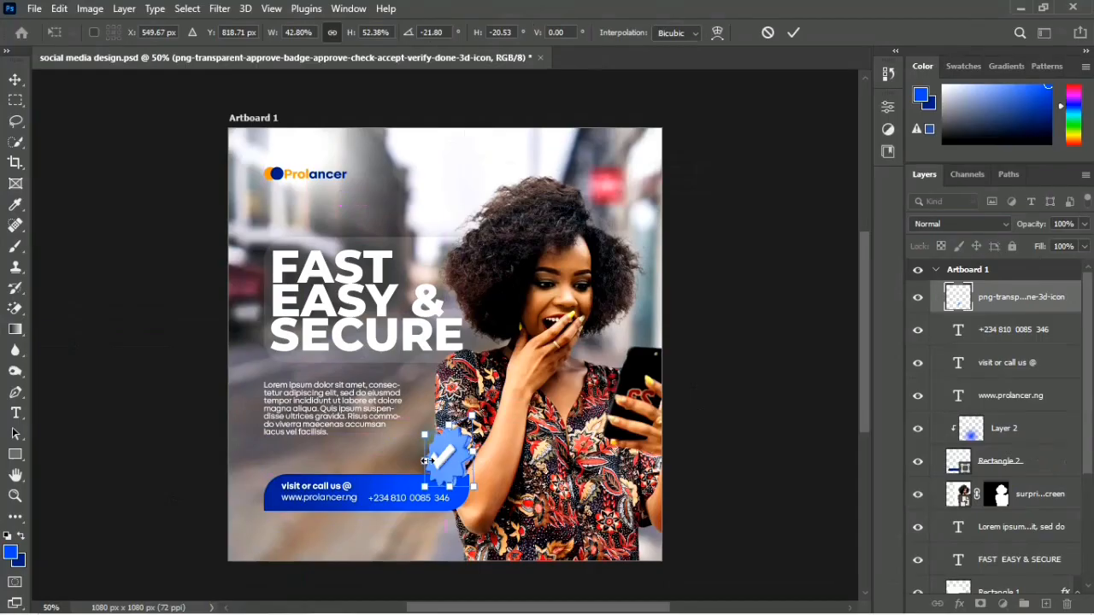
drag(427, 461, 465, 485)
key(ctrl+z)
key(ctrl+z)
key(Return)
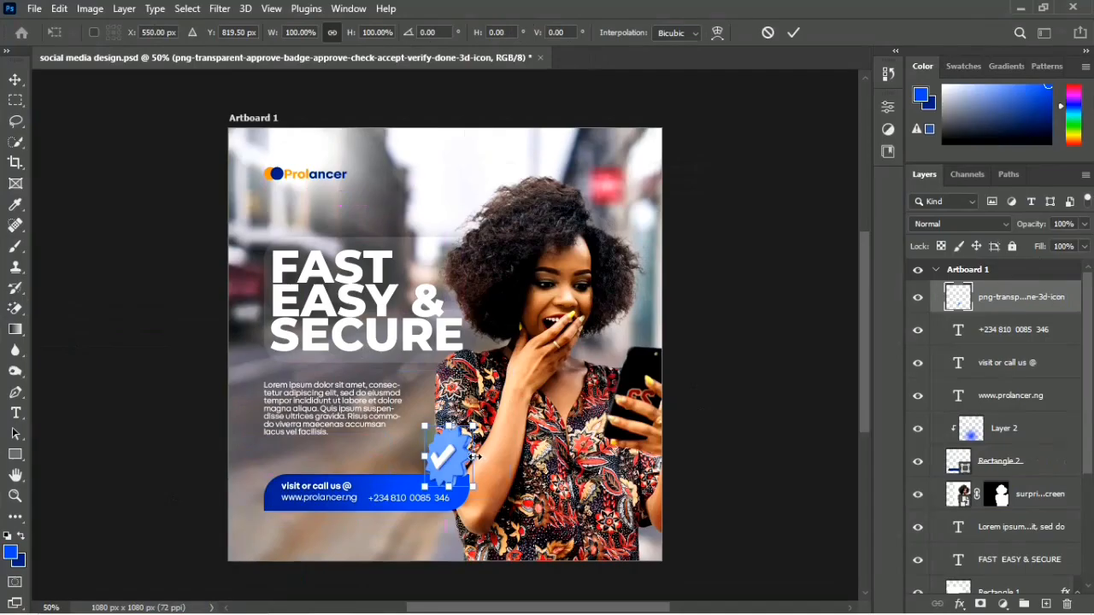
Step: Reduce the badge to about 91% and nudge it slightly down over the contact bar's upper-right corner
drag(475, 457, 469, 457)
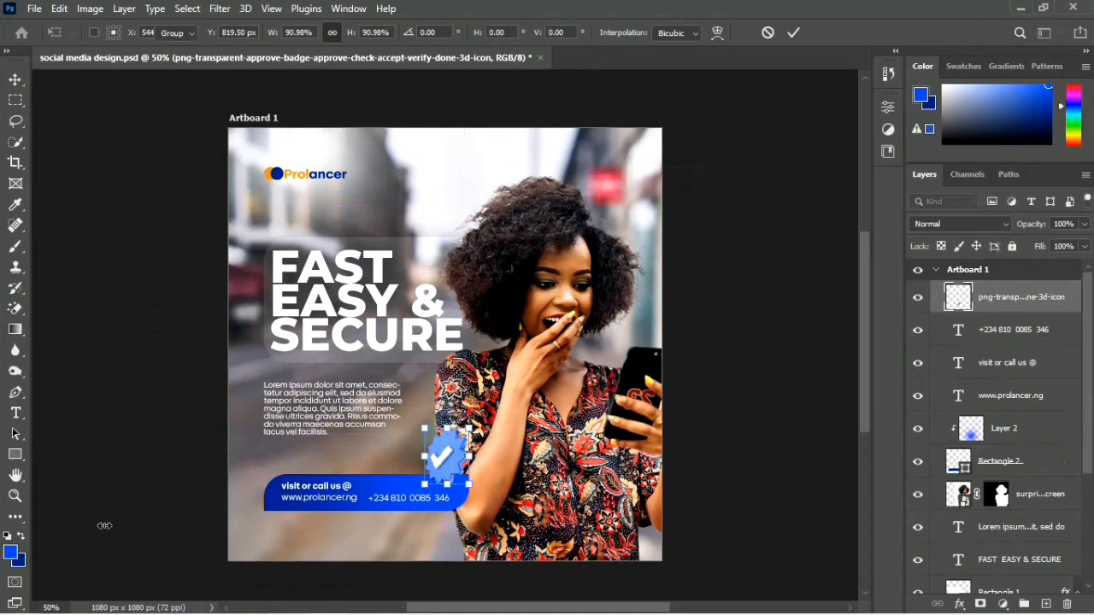
key(Return)
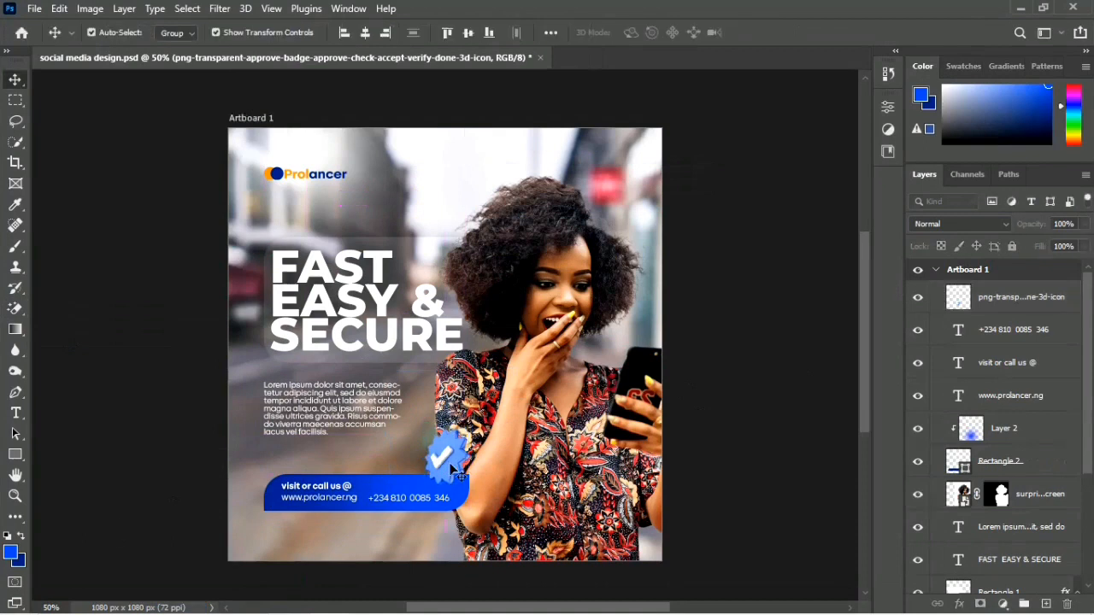
click(453, 473)
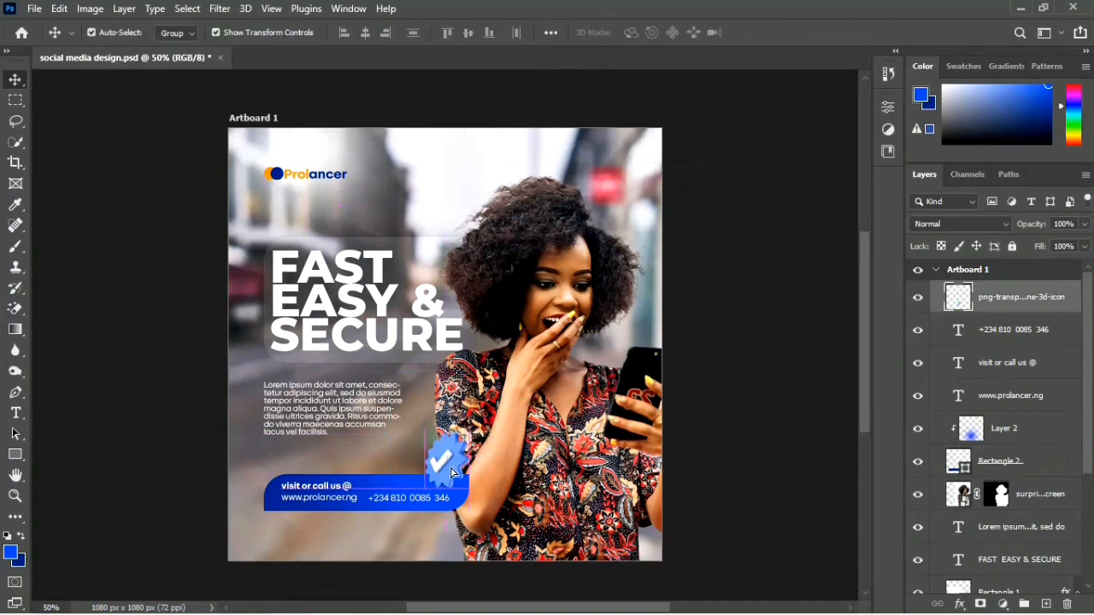
Step: Add a drop shadow to the badge and reposition it to an angle of 119° and a distance of 38 px
click(1070, 304)
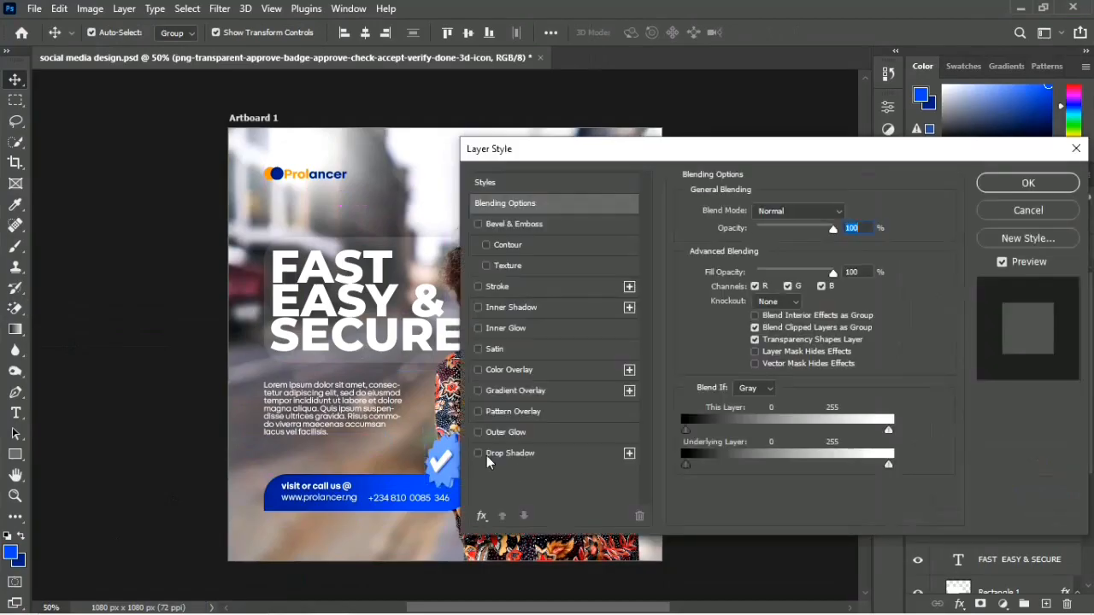
click(486, 455)
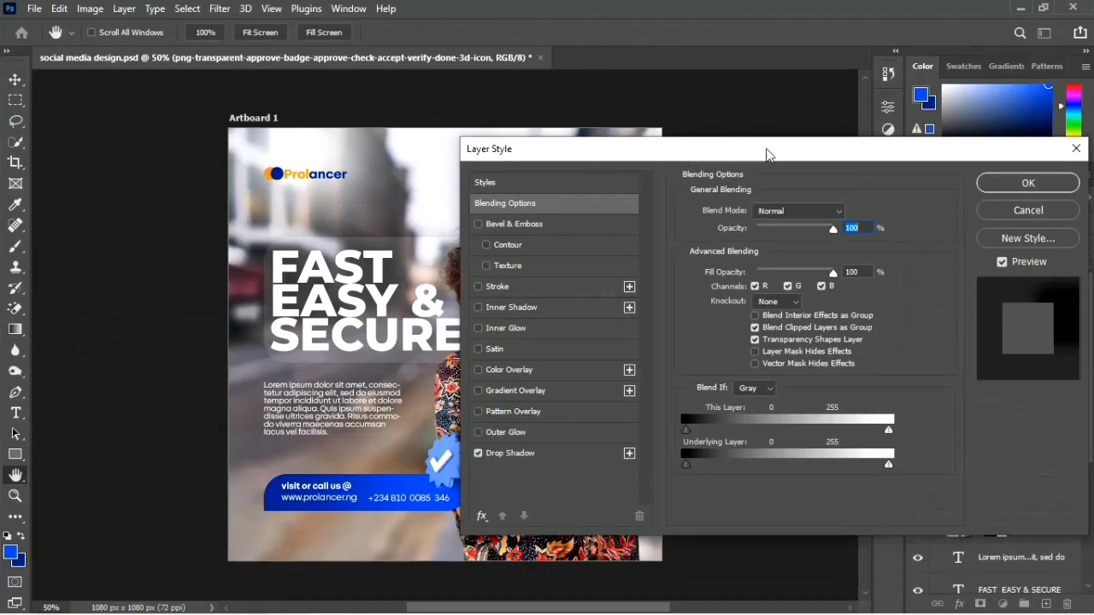
drag(788, 152, 885, 152)
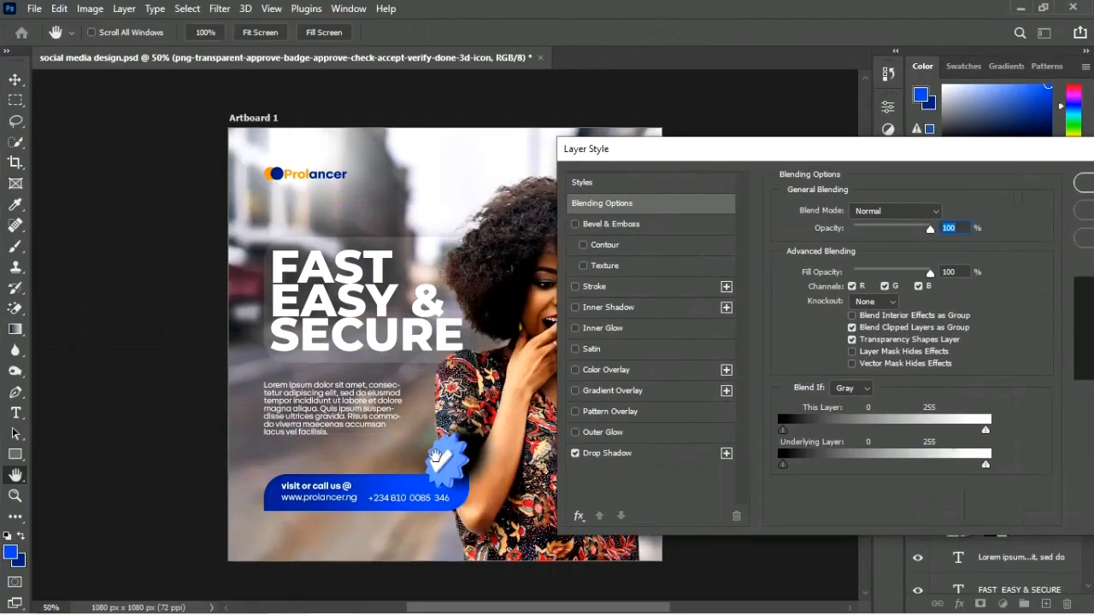
drag(469, 468, 437, 463)
click(655, 455)
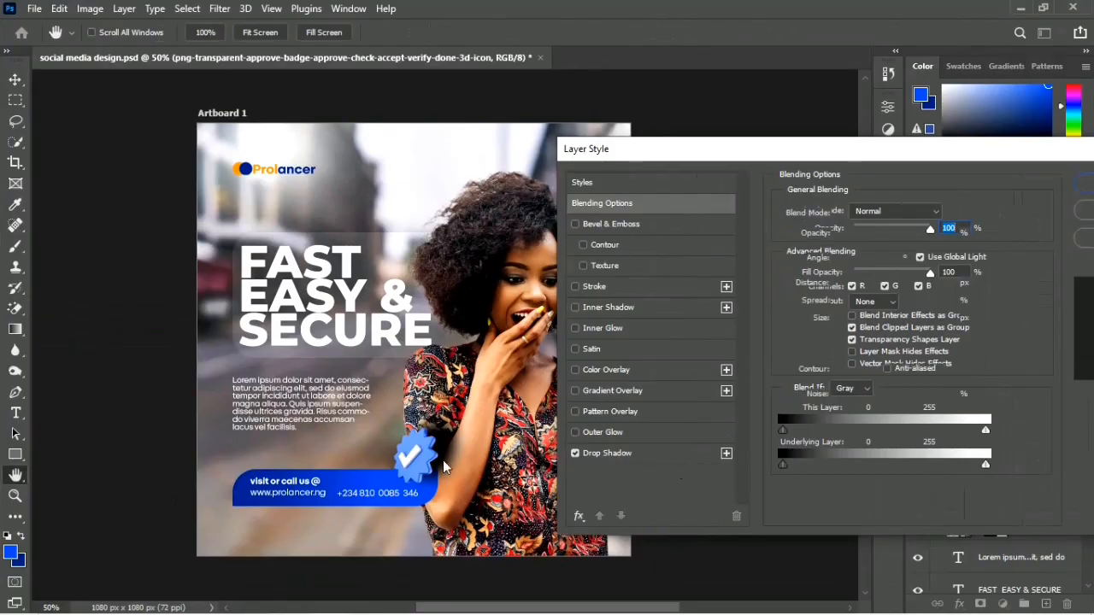
drag(431, 462, 425, 470)
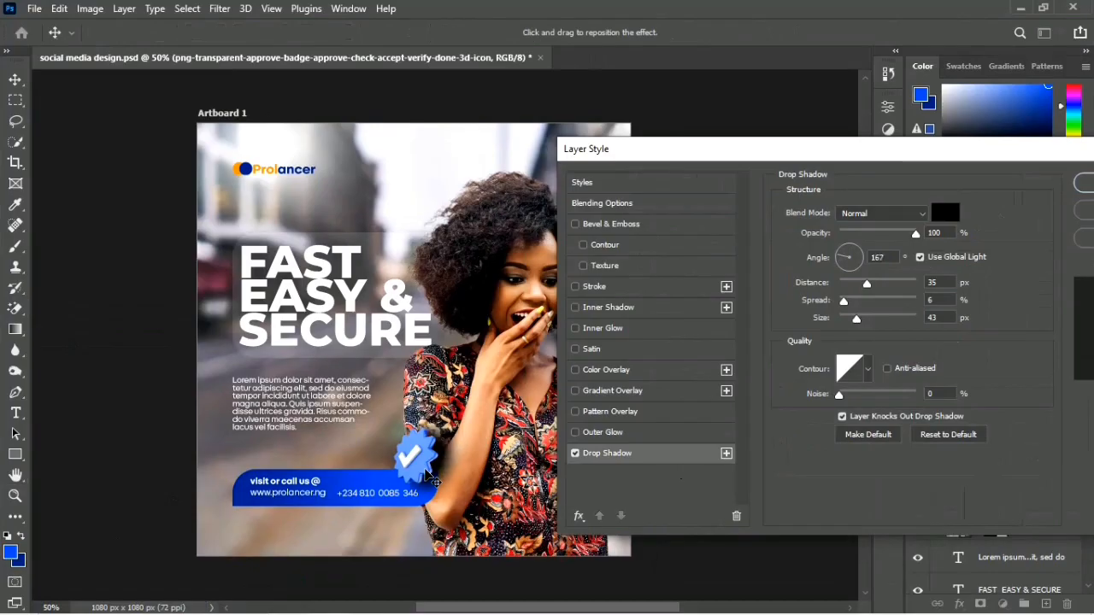
drag(425, 473, 428, 490)
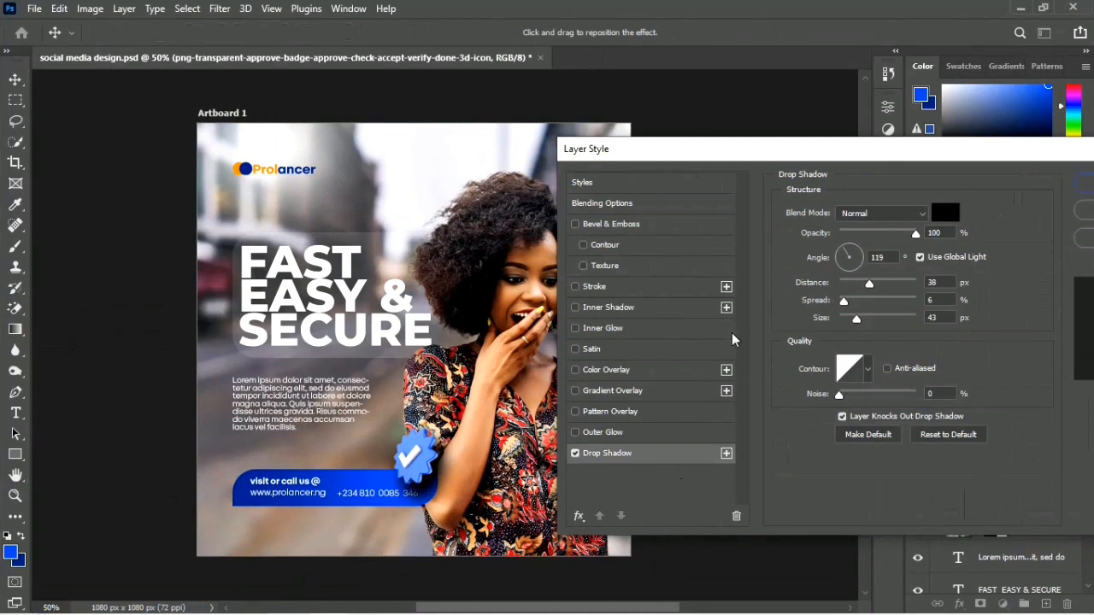
Step: Set the badge's drop shadow to 75% opacity and 0% spread, apply it and deselect the badge
drag(916, 234, 881, 236)
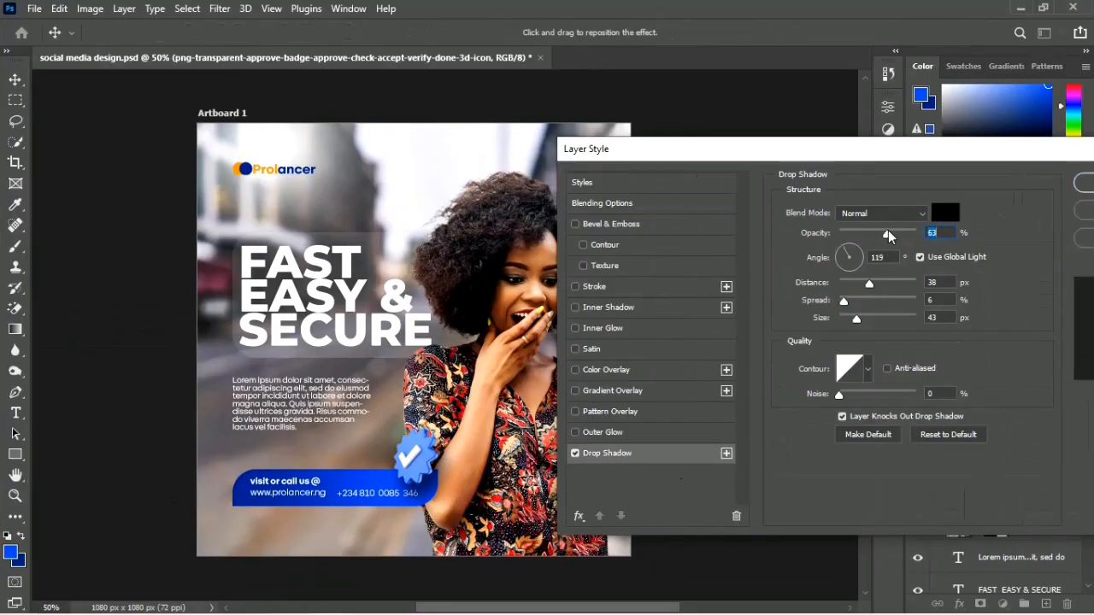
click(891, 234)
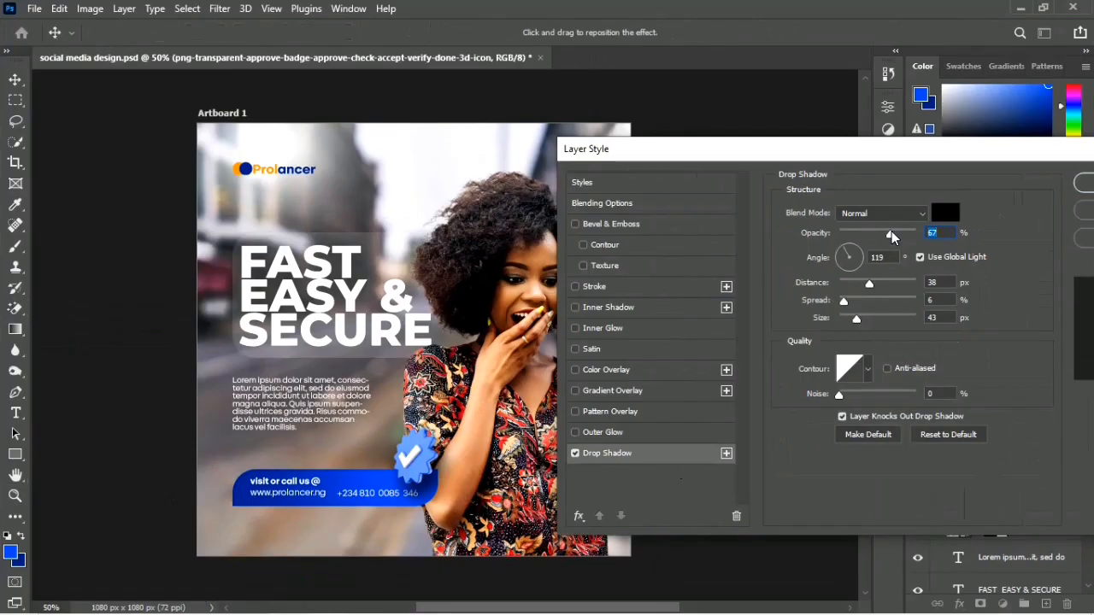
drag(843, 303, 806, 300)
click(898, 237)
click(899, 236)
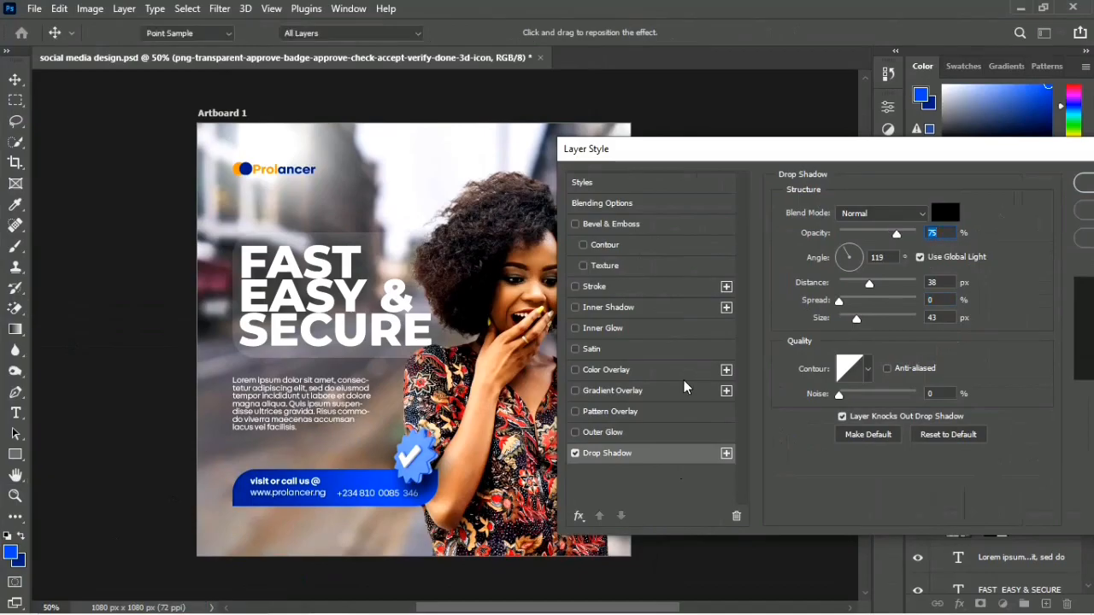
key(Return)
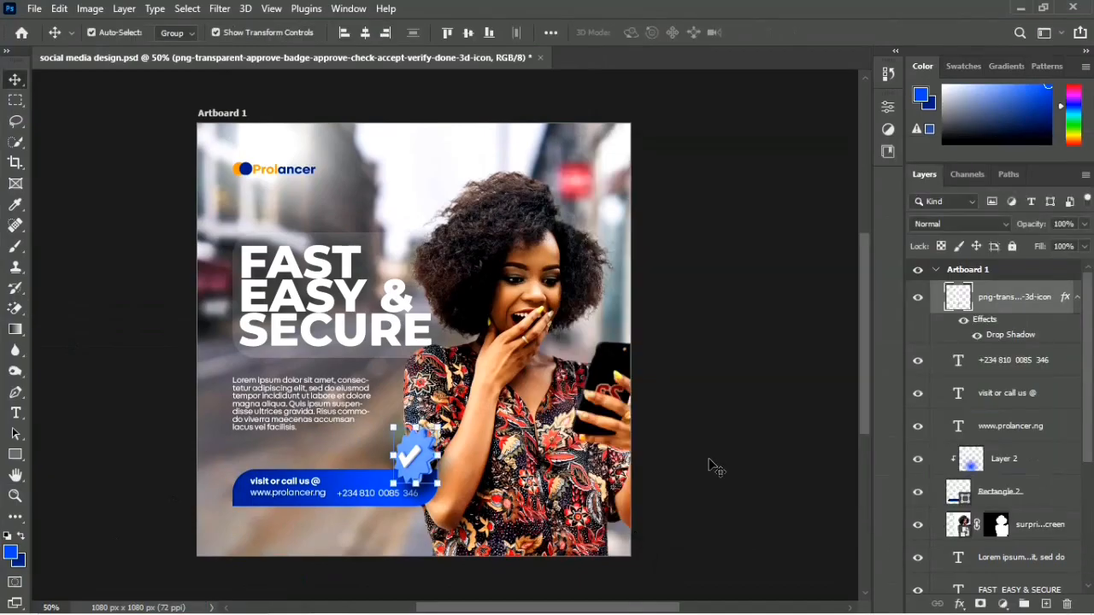
click(502, 588)
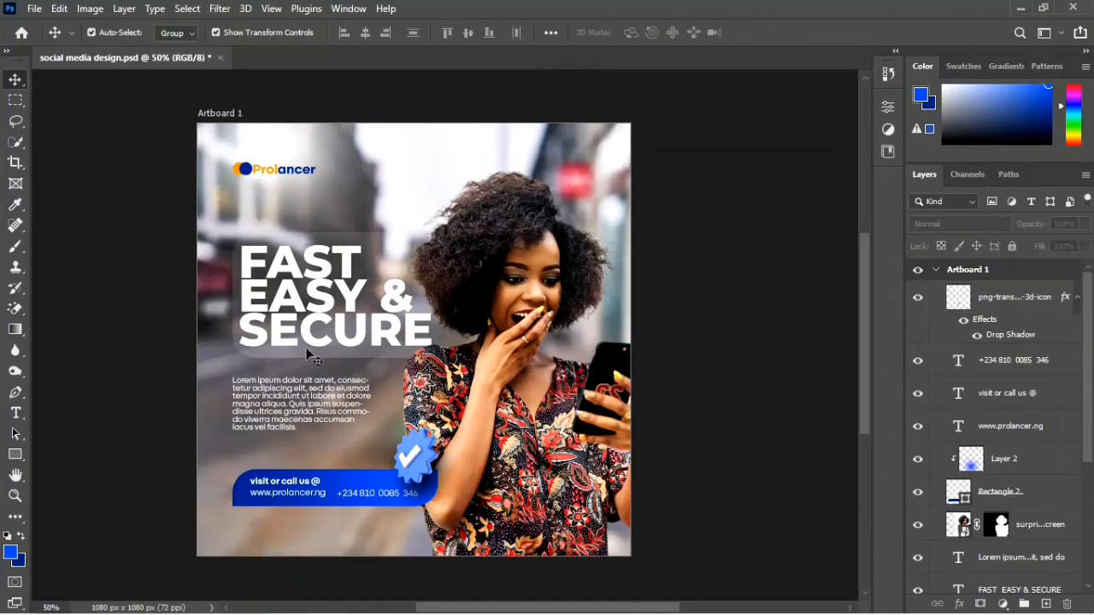
Step: Add an outer glow to the contact bar rectangle with the blue 074bf6 sampled from the bar
click(242, 510)
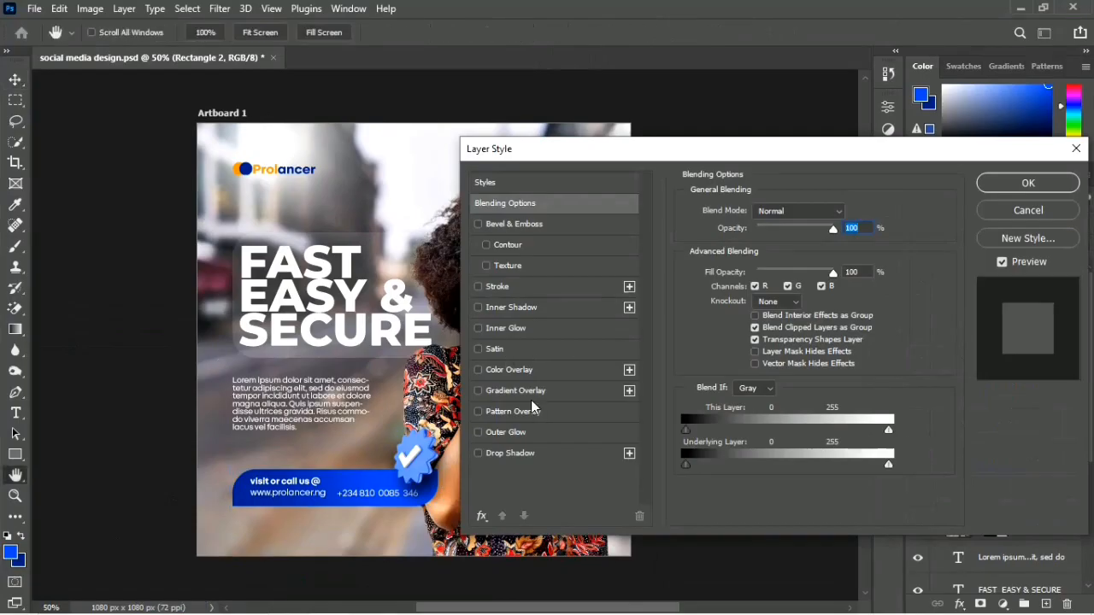
click(519, 434)
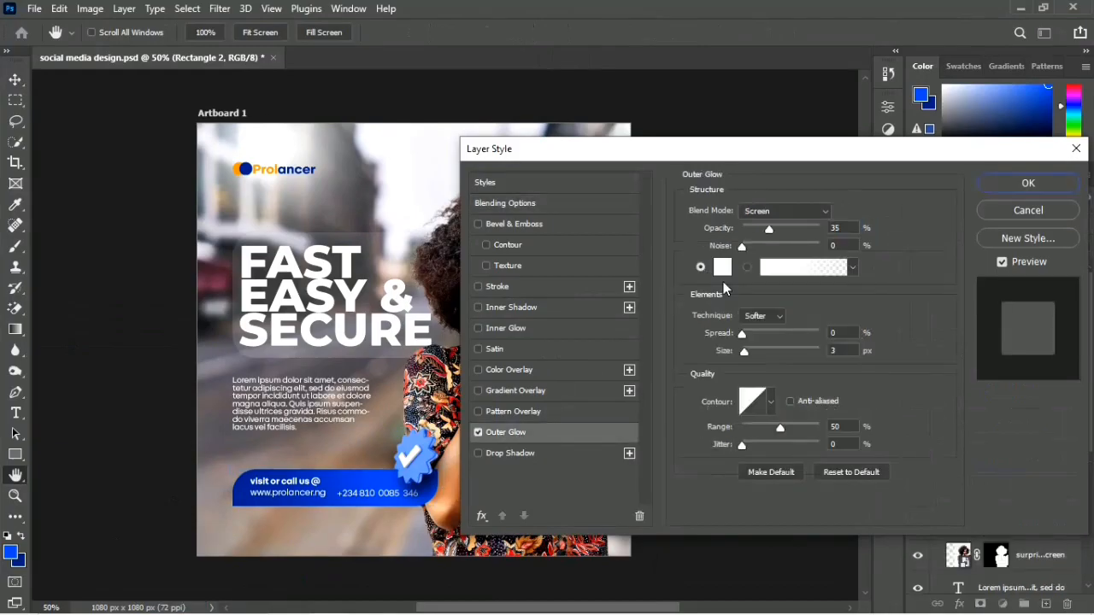
click(723, 269)
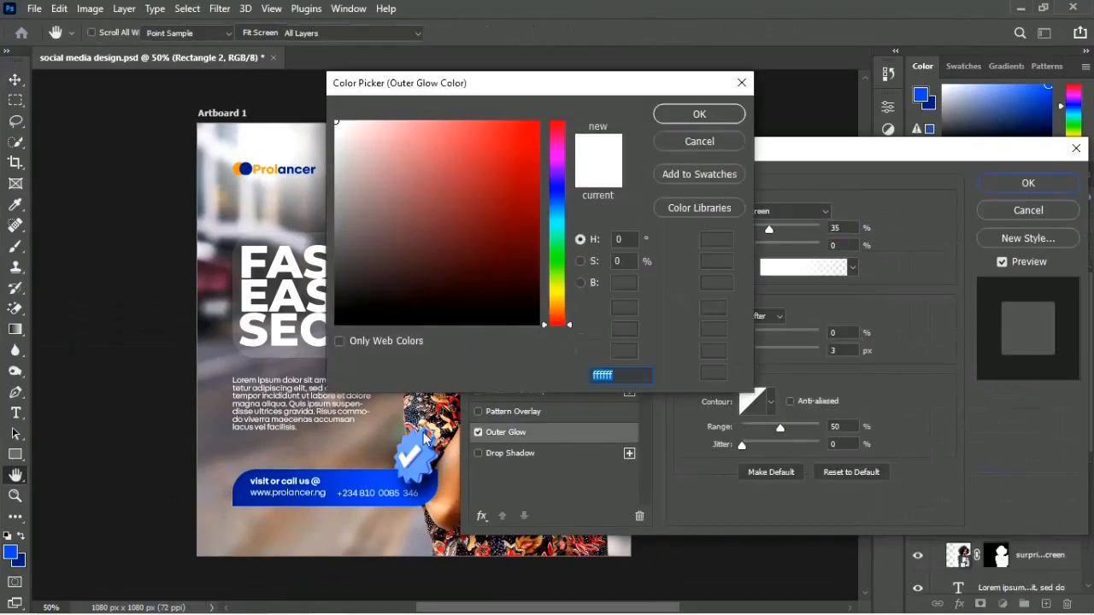
click(381, 477)
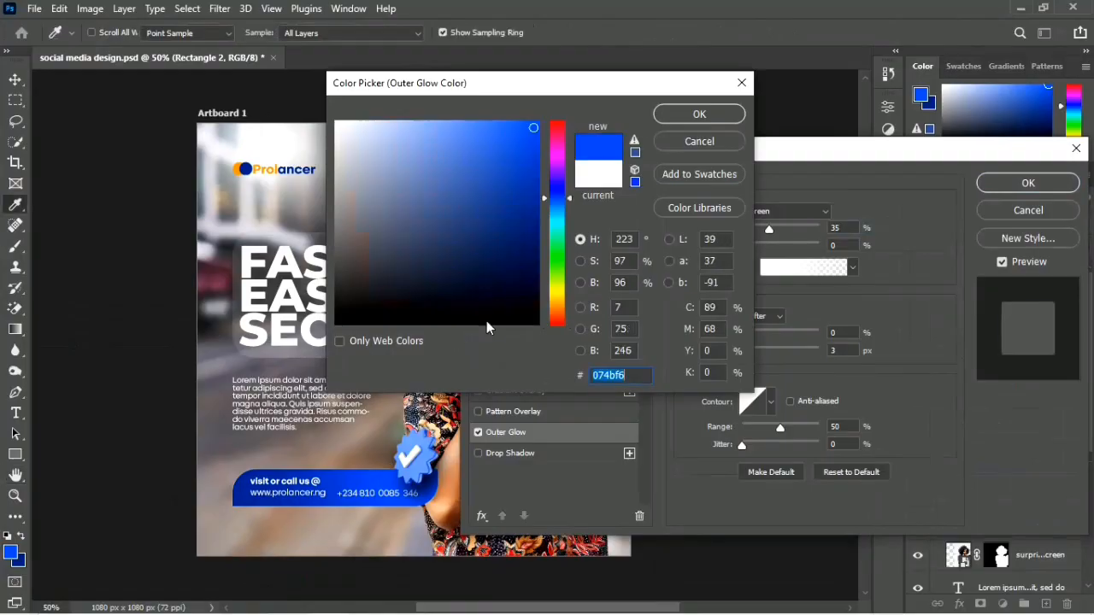
click(683, 108)
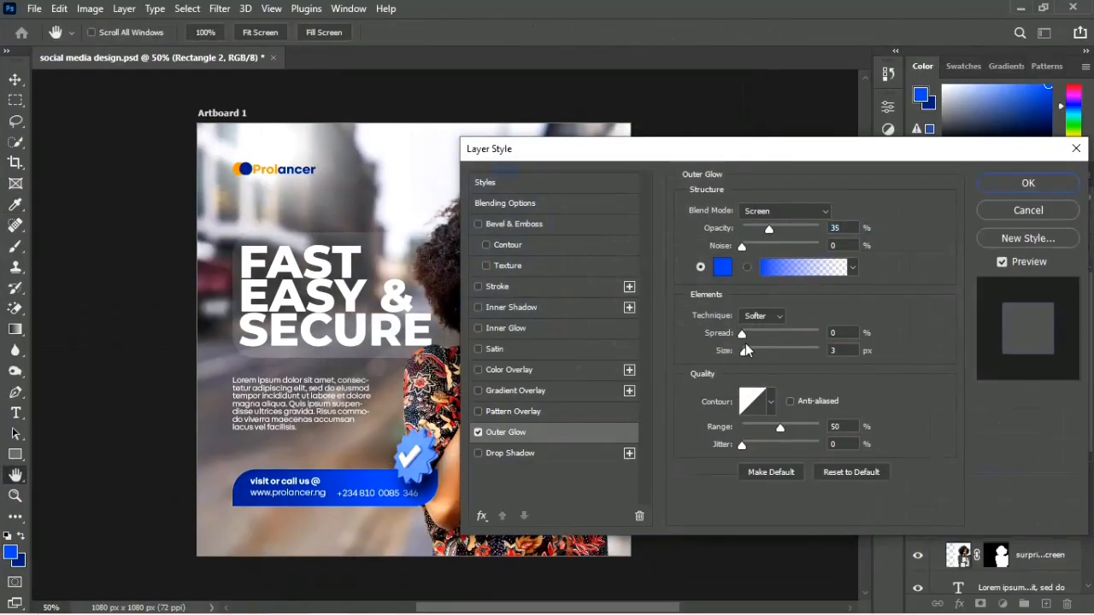
Step: Set the contact bar's outer glow to size 101 px, spread 2% and opacity 51%, apply it and save the design
click(770, 350)
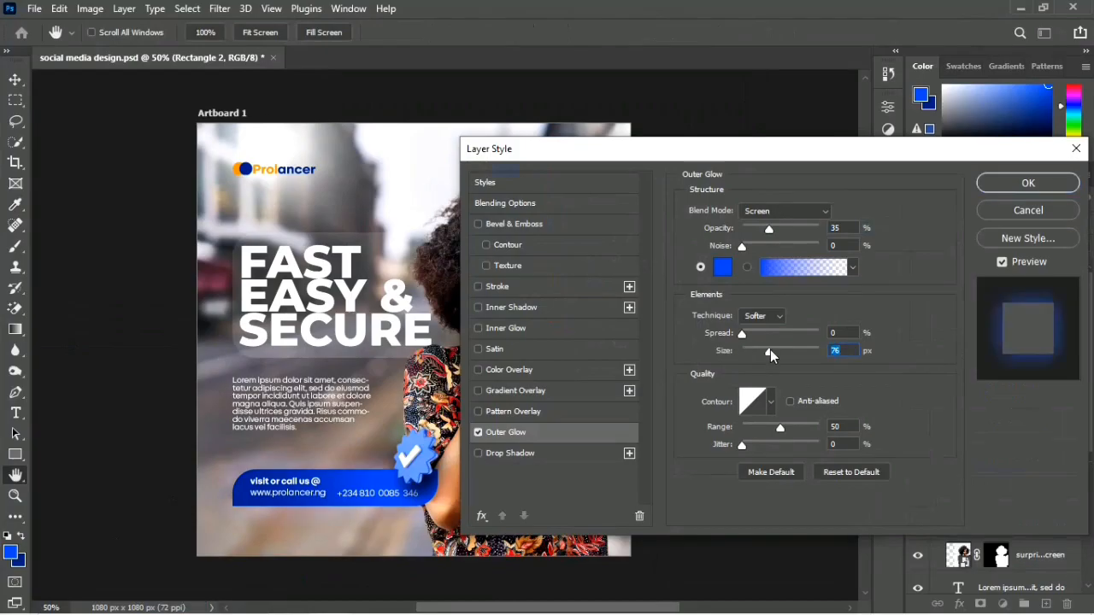
click(777, 352)
click(754, 335)
mouse_move(754, 333)
mouse_down()
mouse_move(793, 332)
mouse_move(746, 334)
mouse_up()
click(783, 229)
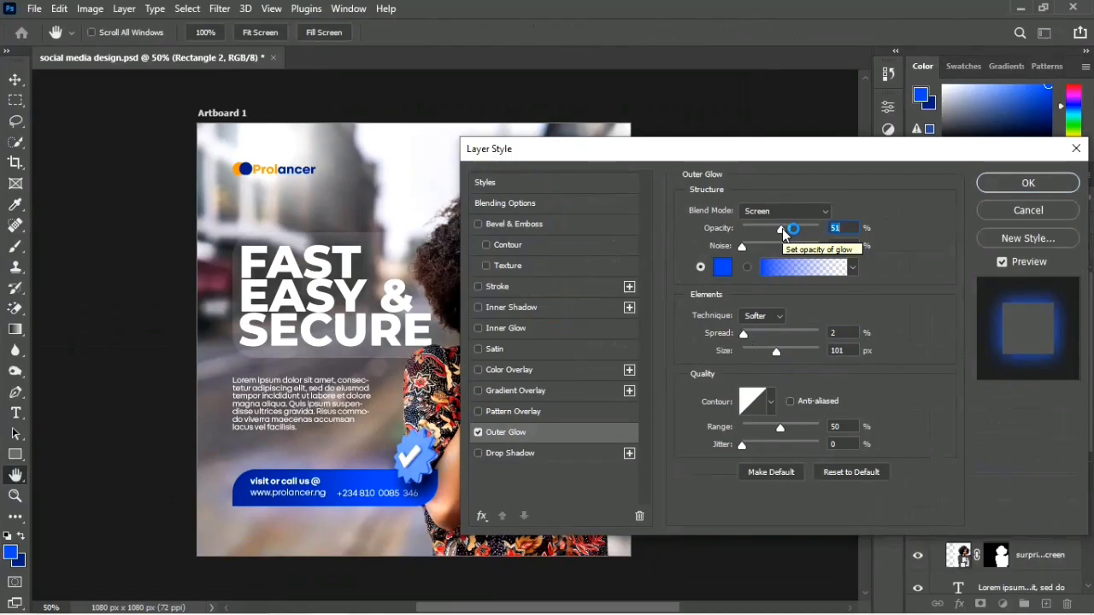
key(Return)
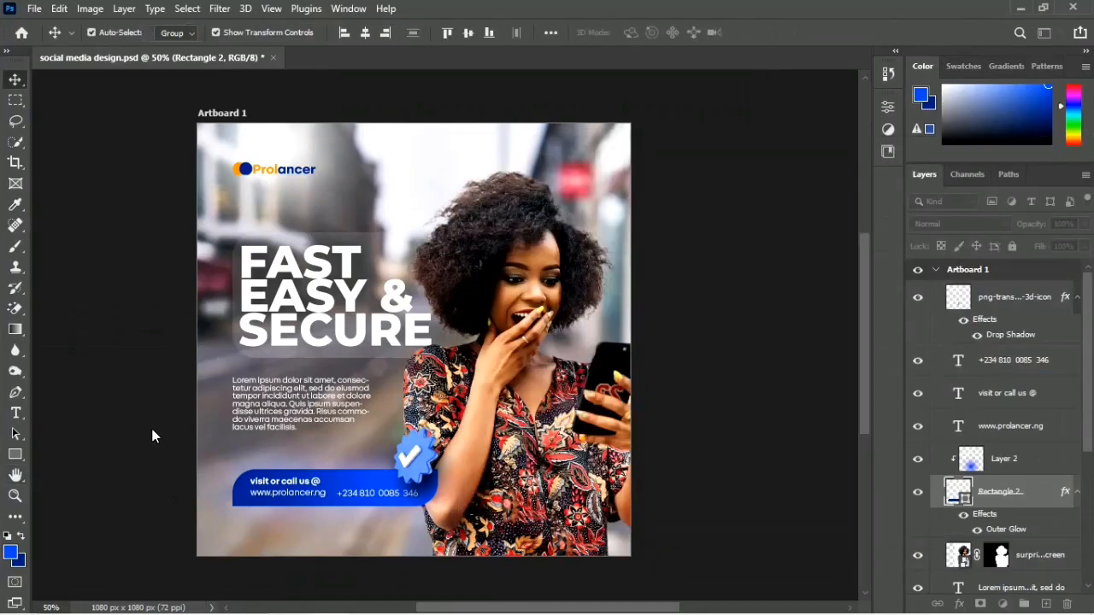
key(ctrl+s)
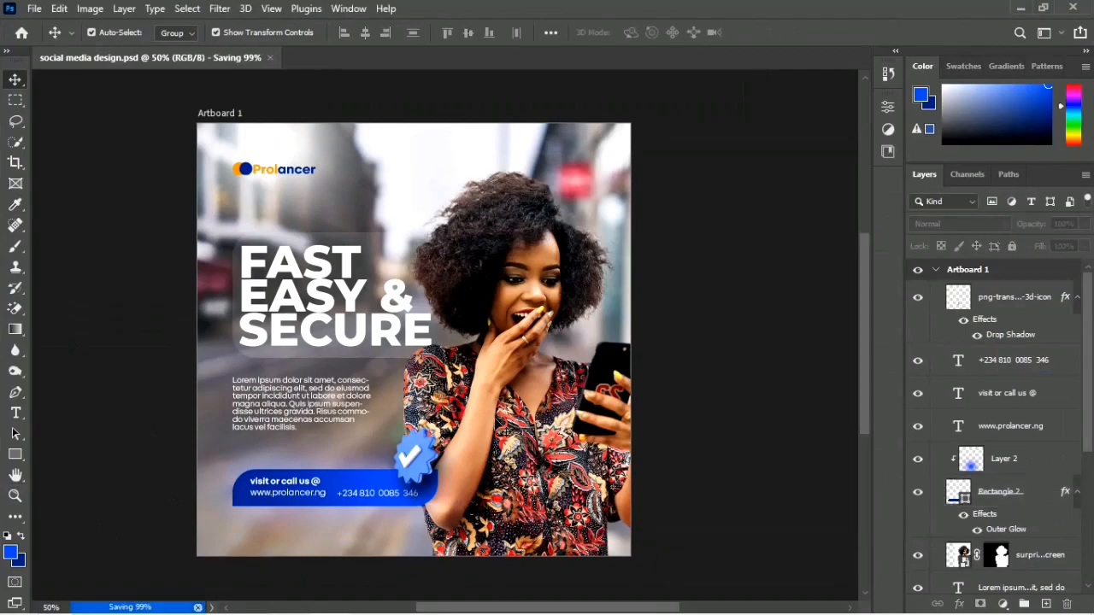
Step: Convert the masked cut-out woman layer to a smart object
click(503, 383)
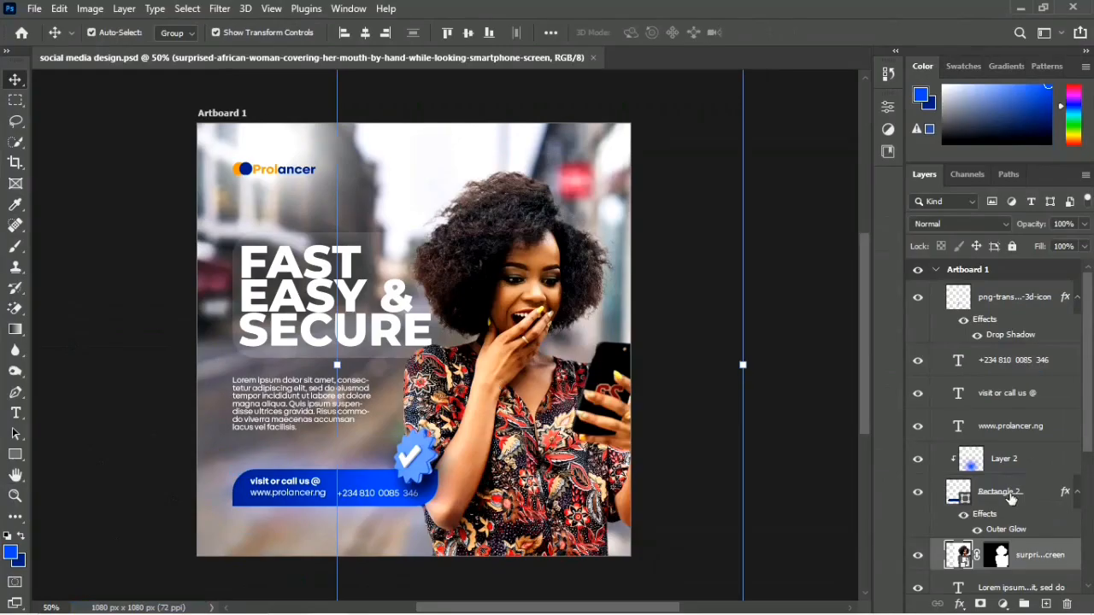
scroll(999, 530, down, 3)
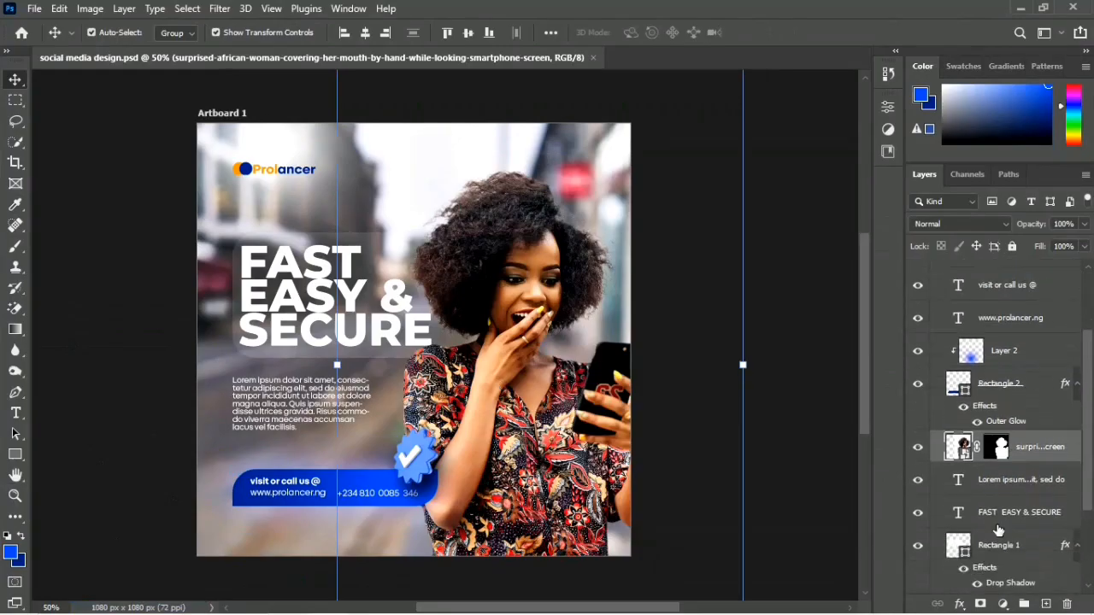
right_click(1040, 464)
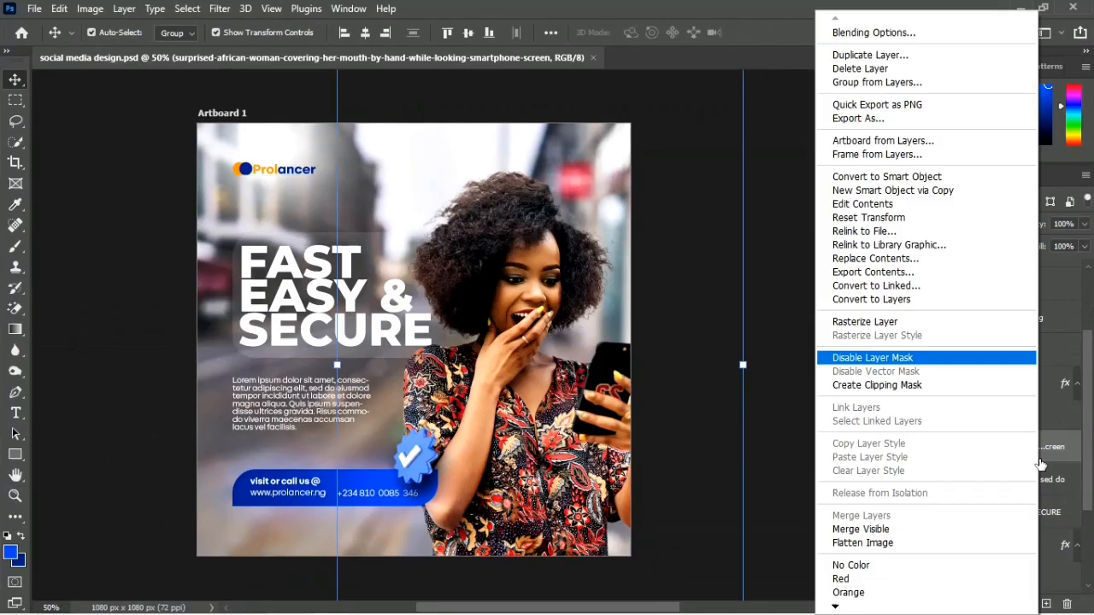
click(864, 183)
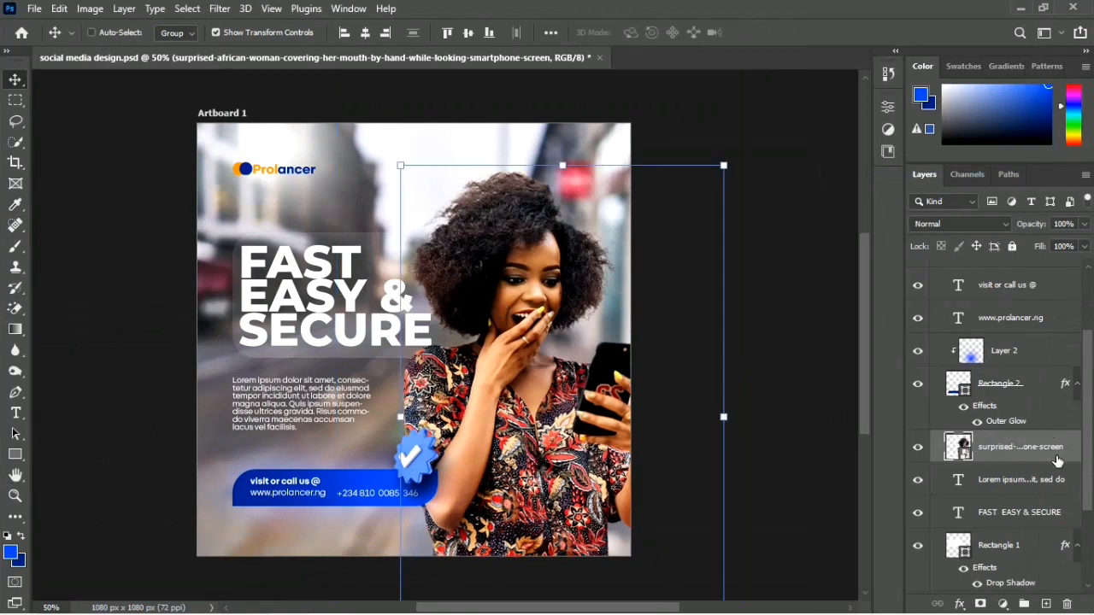
Step: Save the design, then open the Camera Raw Filter on the cut-out woman and load the MAGIC GOLD.xmp settings
key(ctrl+s)
click(228, 10)
click(242, 133)
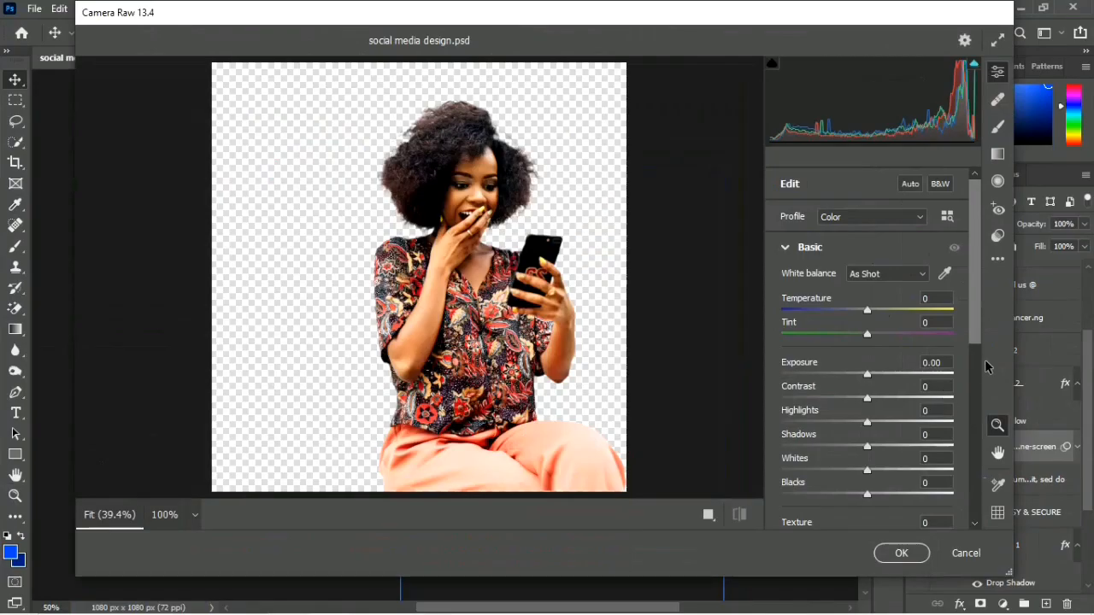
click(998, 258)
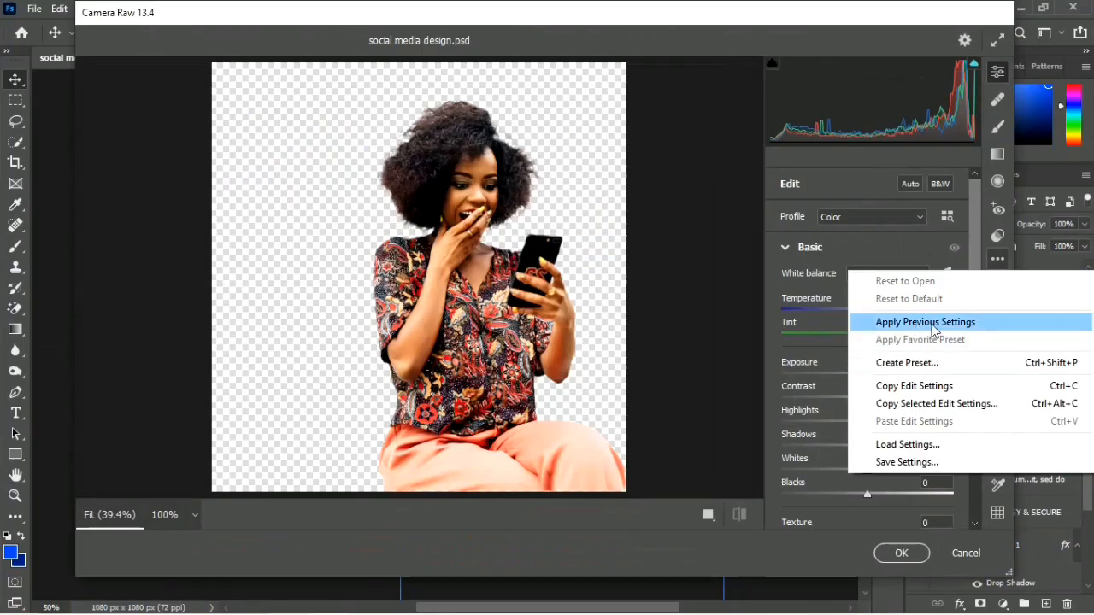
click(897, 445)
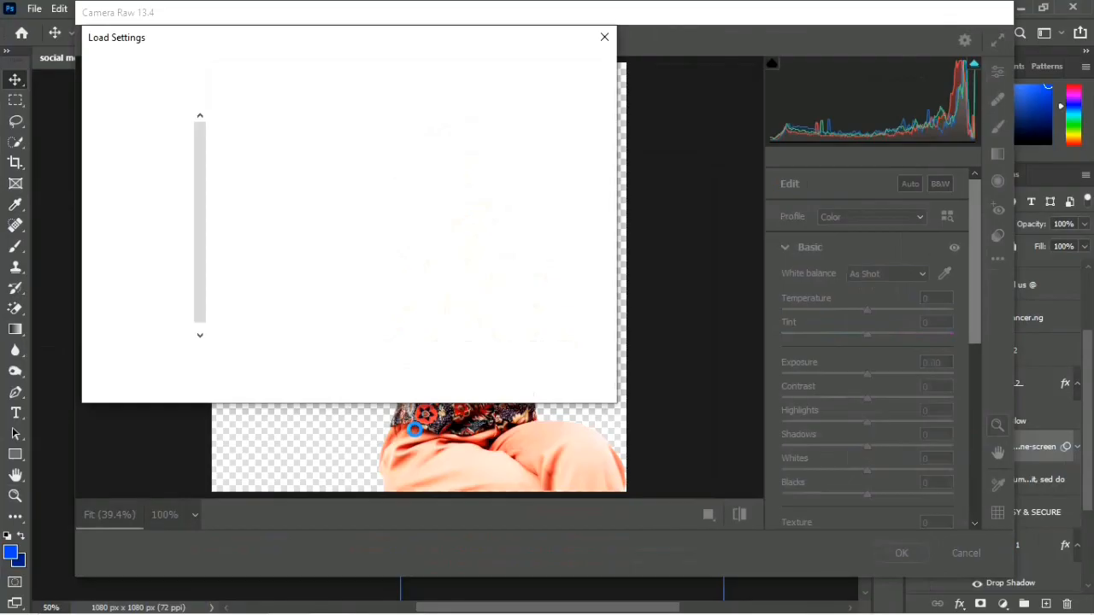
click(459, 167)
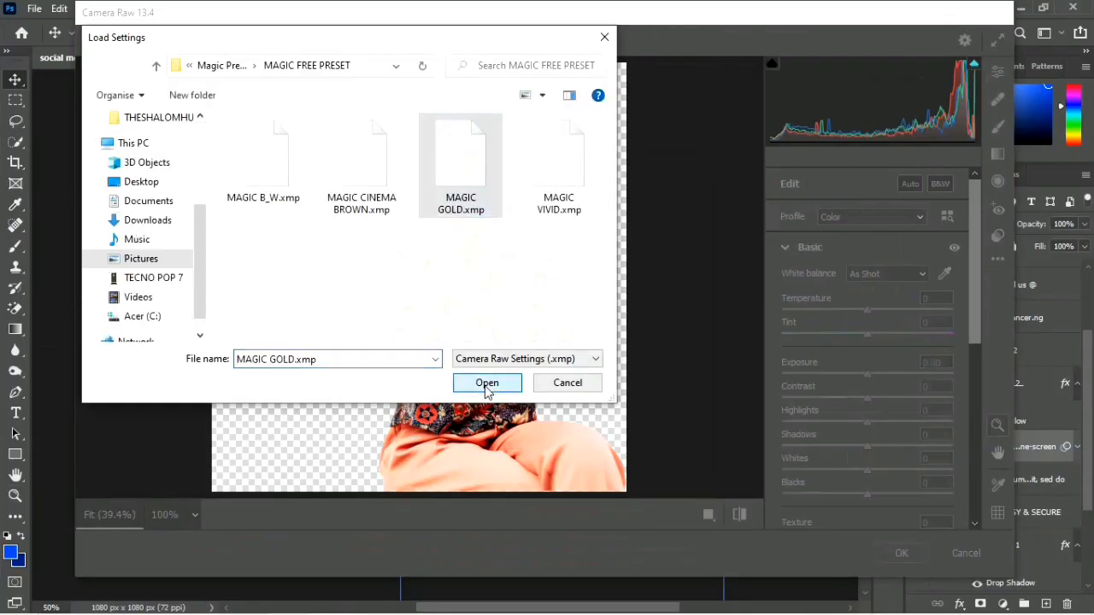
click(486, 383)
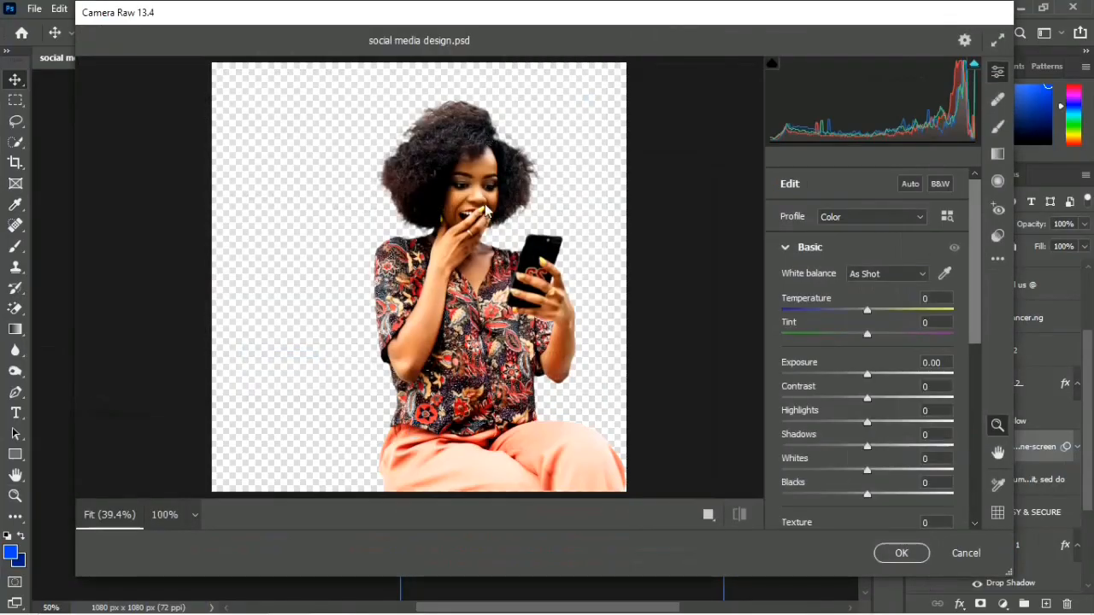
Step: Set the woman's Camera Raw exposure to -0.85, texture to +74 and clarity to +27
click(852, 375)
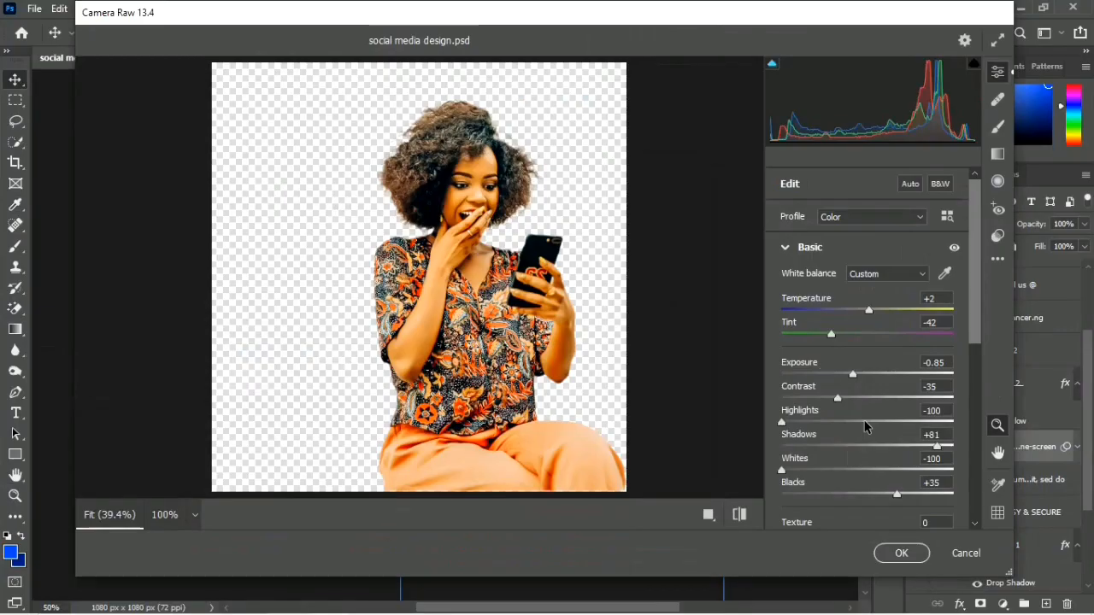
scroll(881, 444, down, 1)
scroll(901, 461, down, 2)
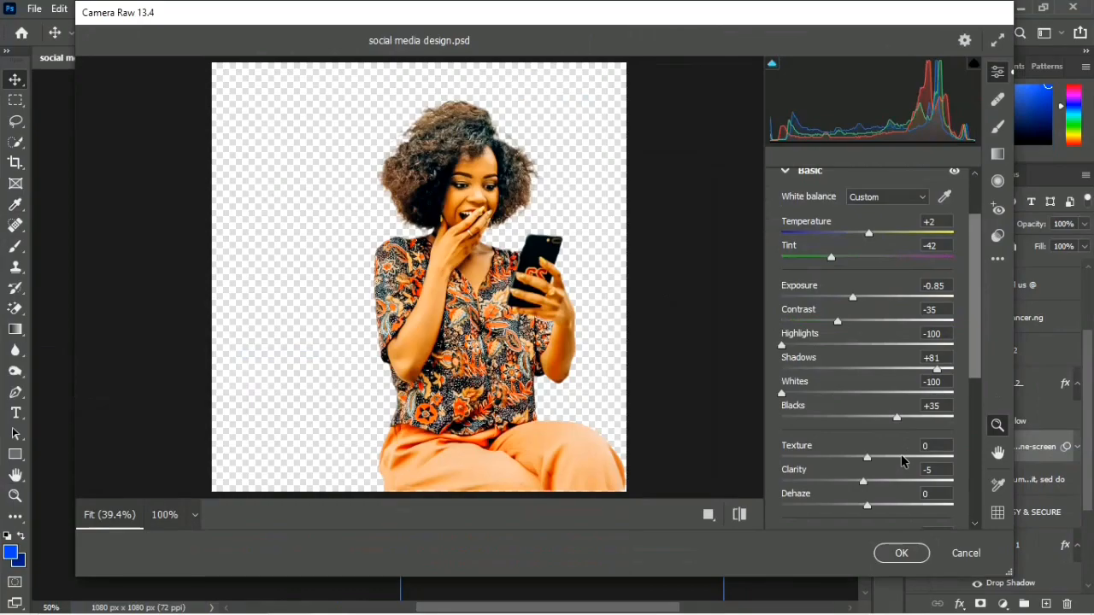
drag(908, 462, 932, 460)
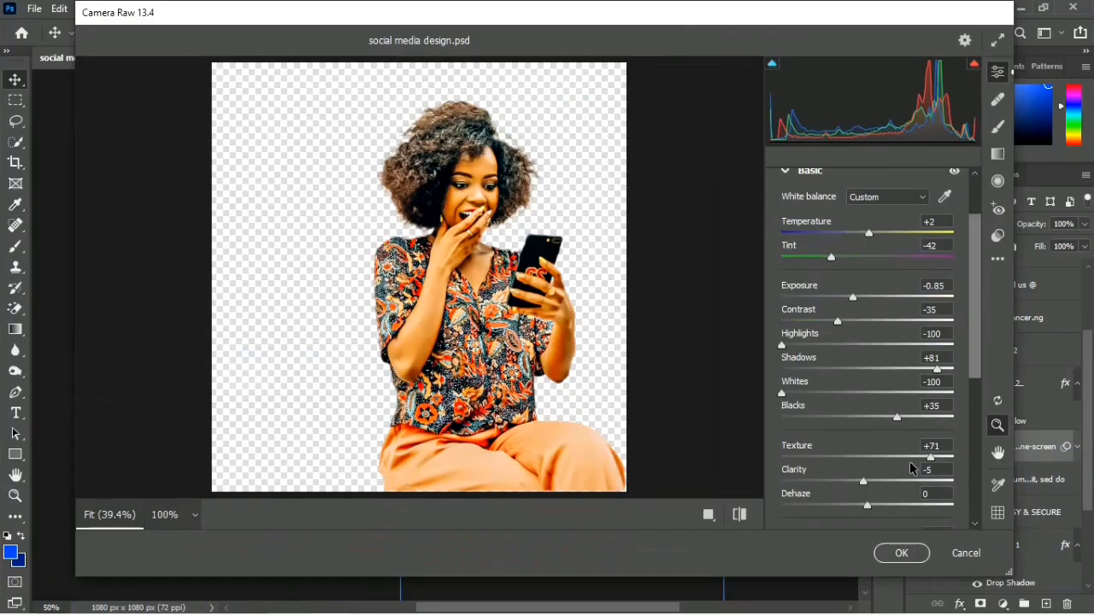
click(890, 481)
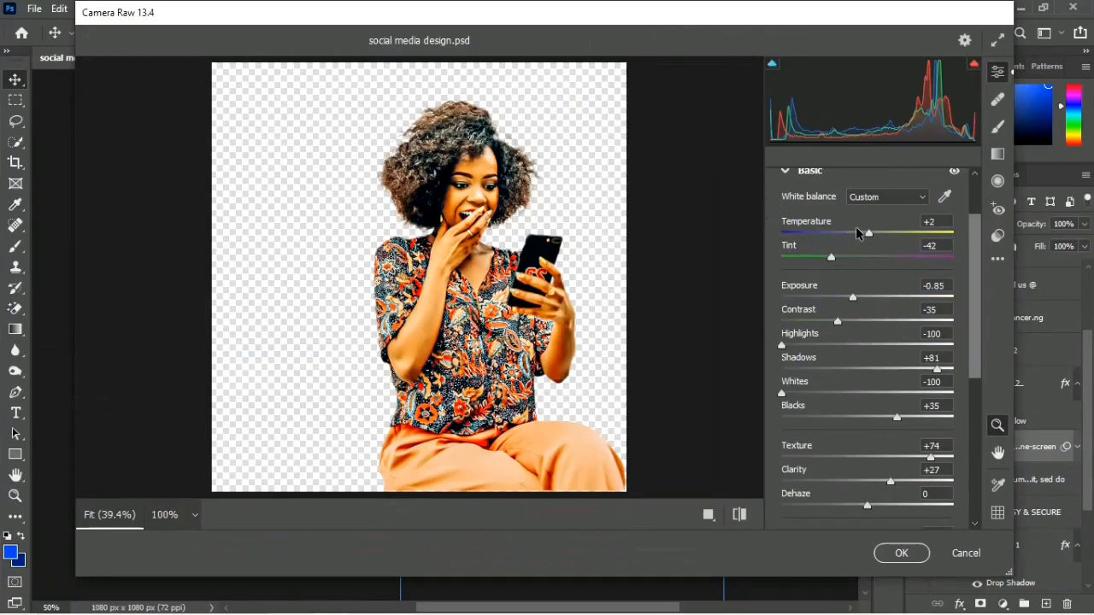
Step: Try a temperature of -16 and undo it, set the blacks to -62 and apply the Camera Raw filter
click(853, 237)
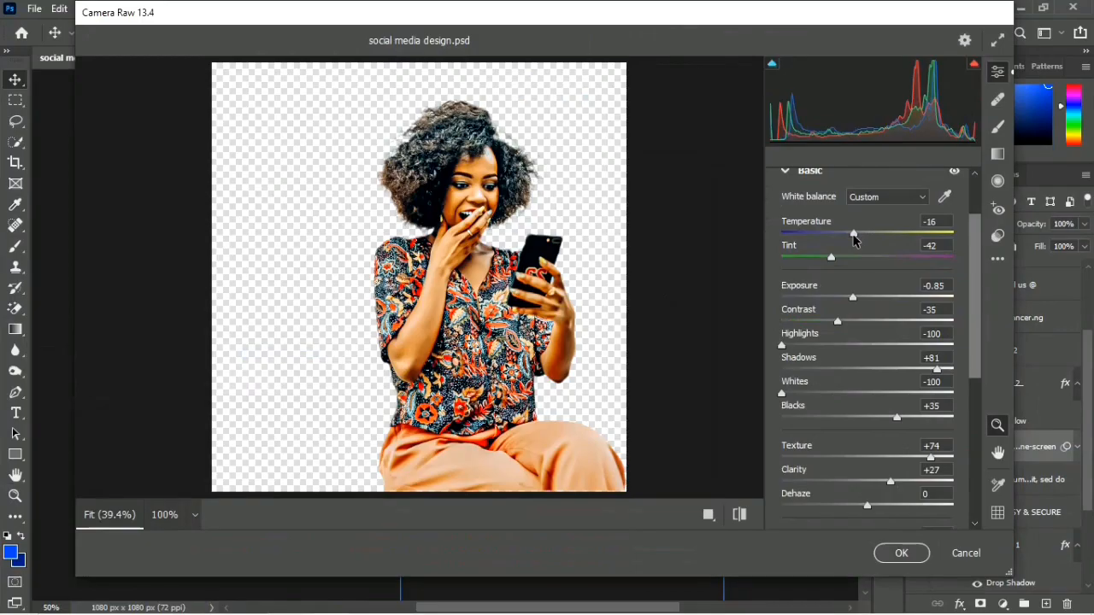
key(ctrl+z)
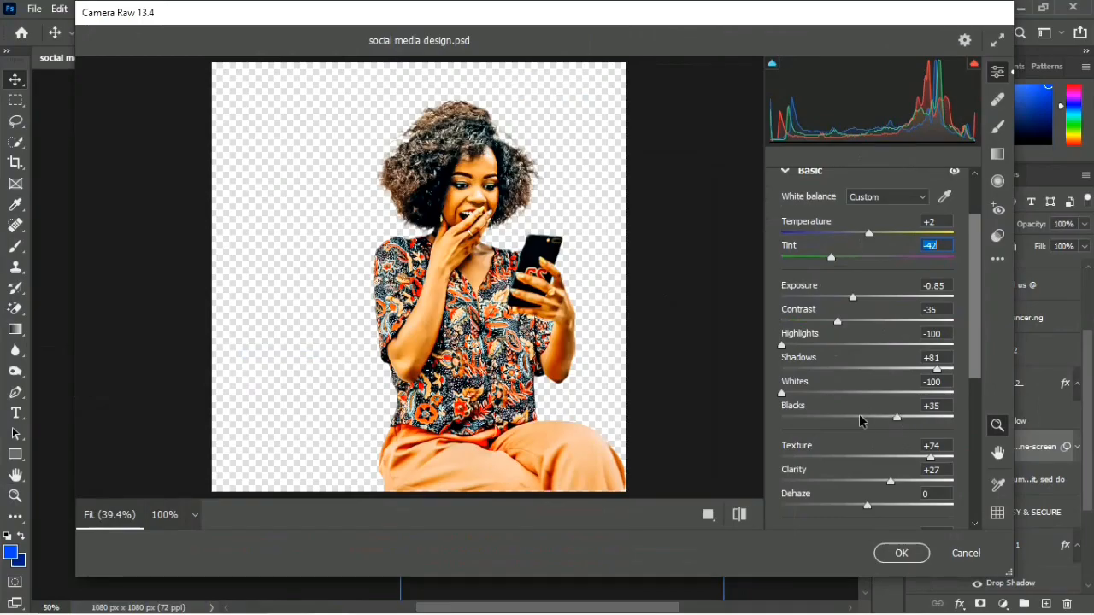
drag(860, 420, 814, 420)
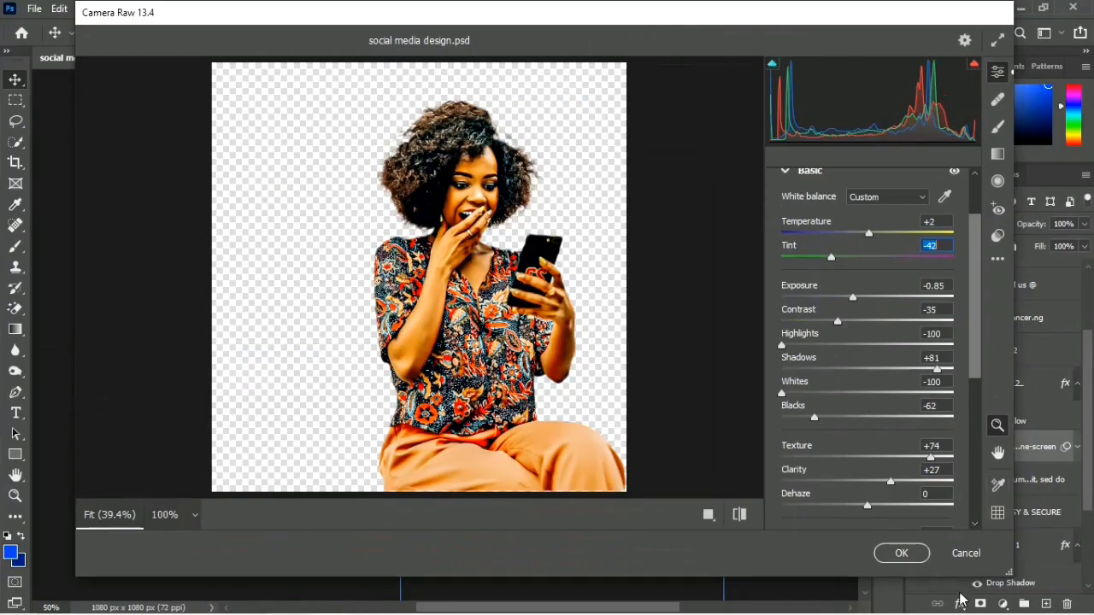
click(894, 554)
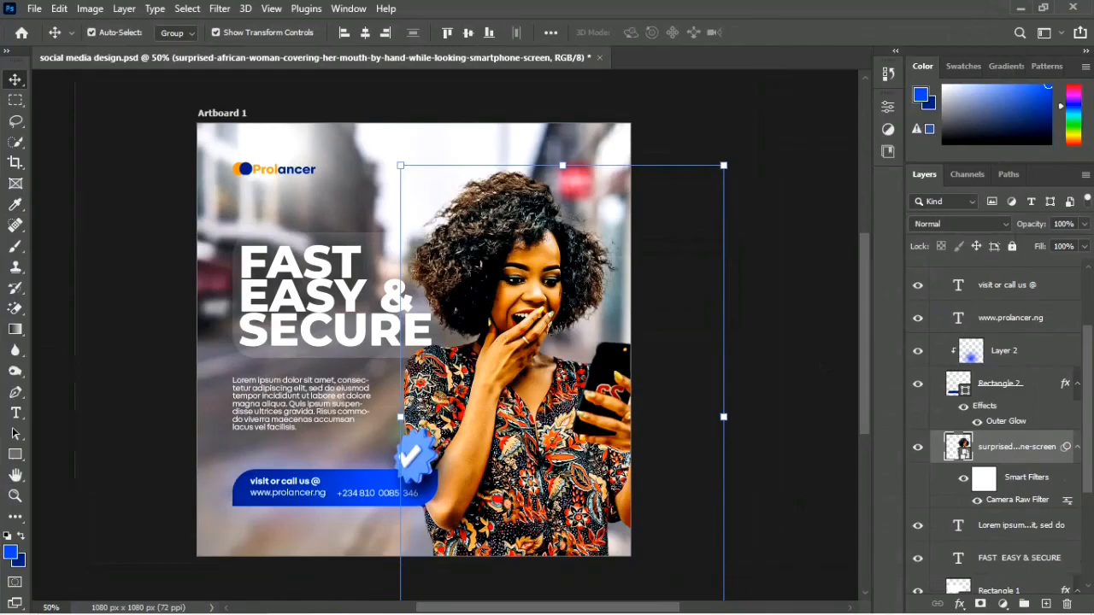
click(809, 311)
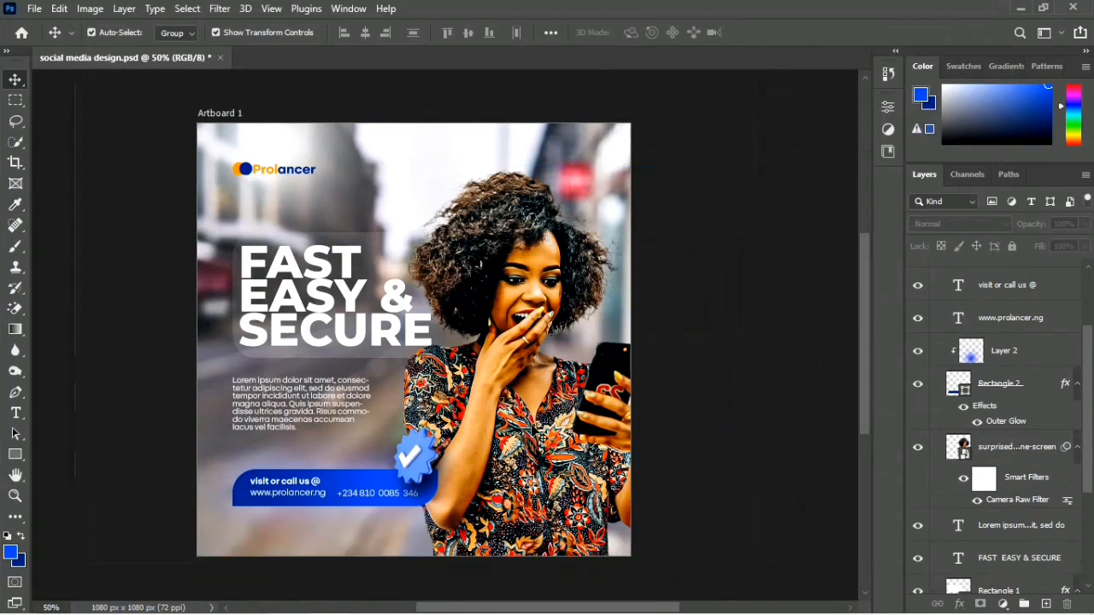
Step: Add a drop shadow to the woman layer with global light off, repositioned to a 44° angle and 123 px distance
click(547, 440)
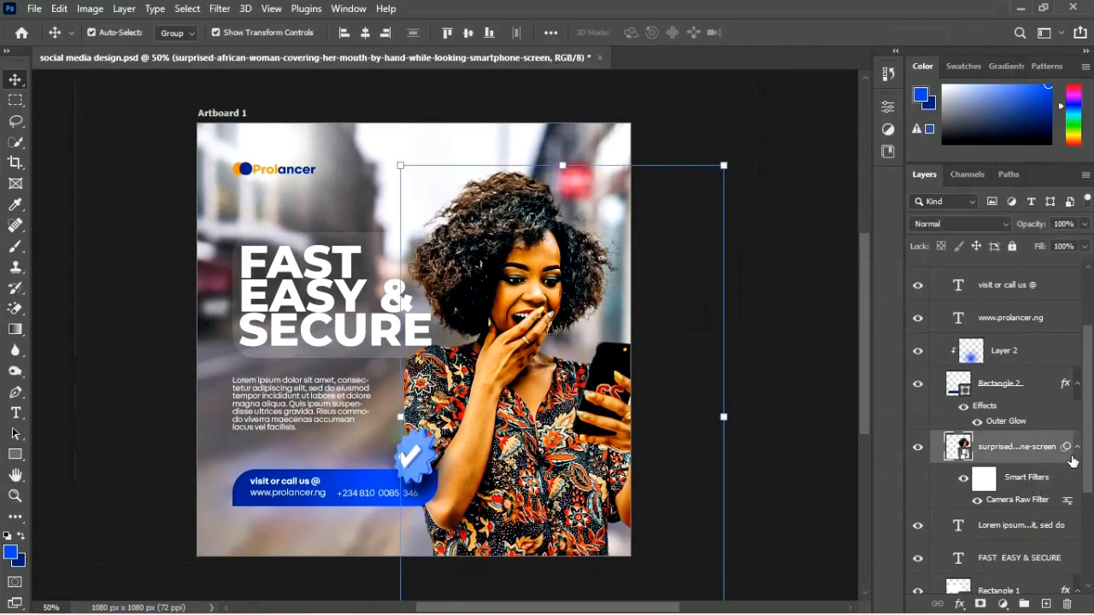
click(1077, 453)
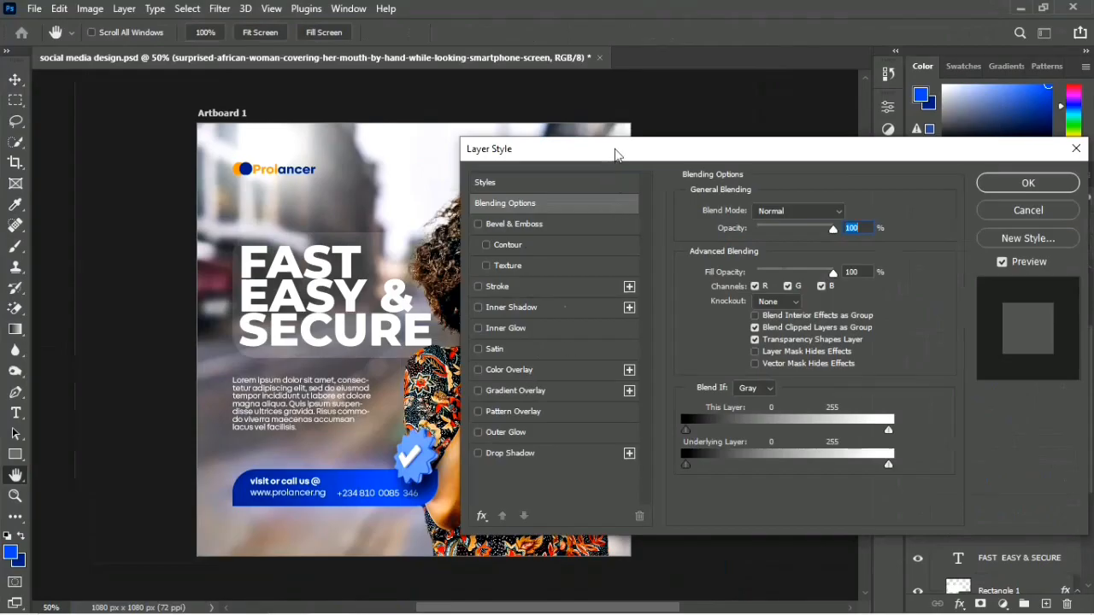
drag(615, 154, 820, 178)
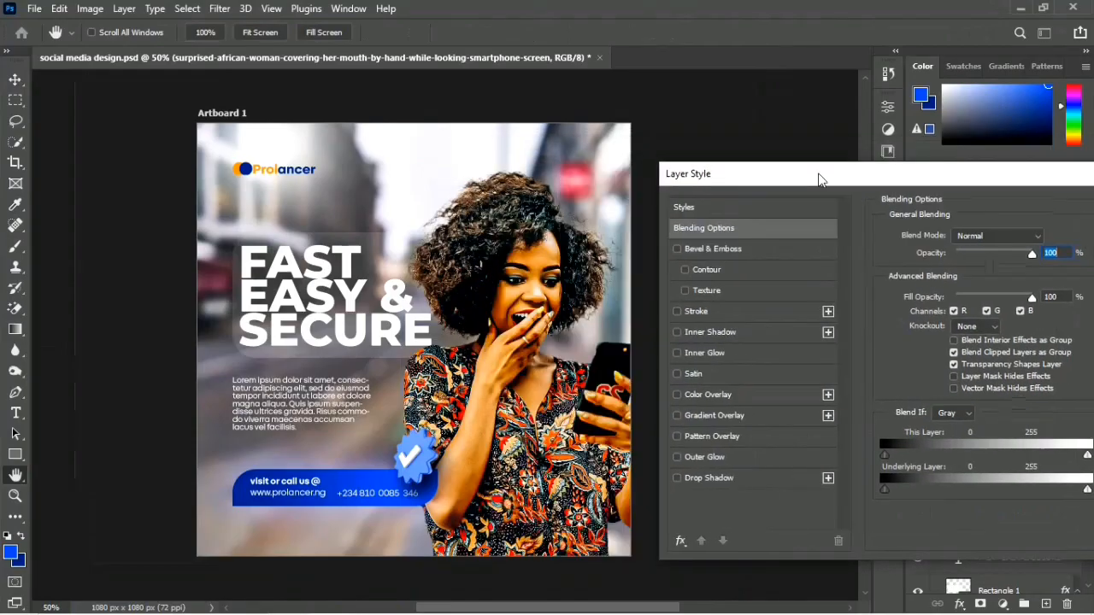
click(739, 476)
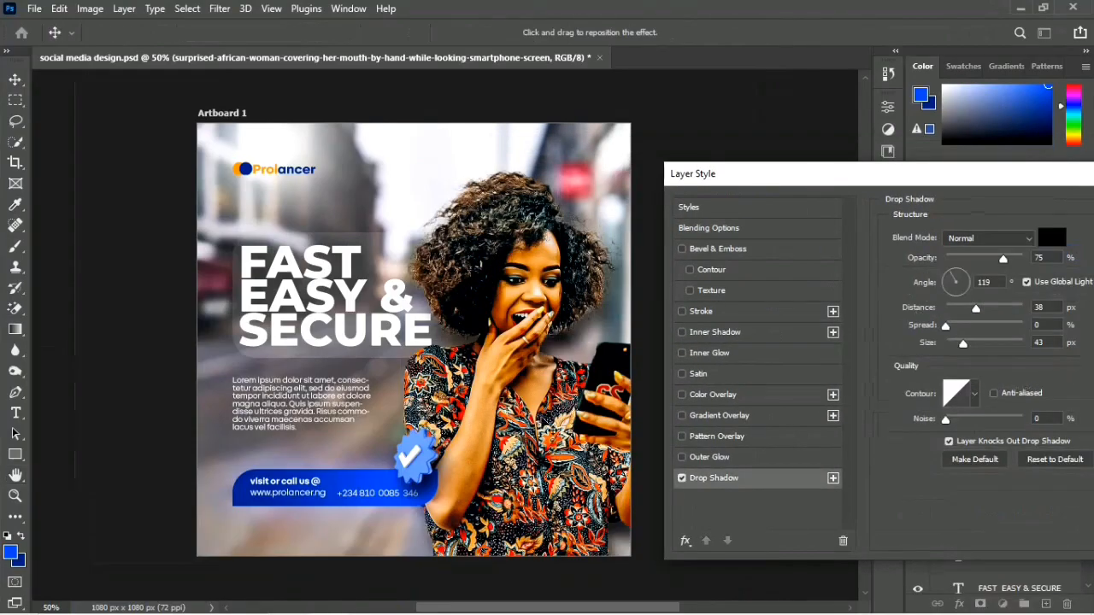
drag(534, 421, 534, 420)
click(1027, 283)
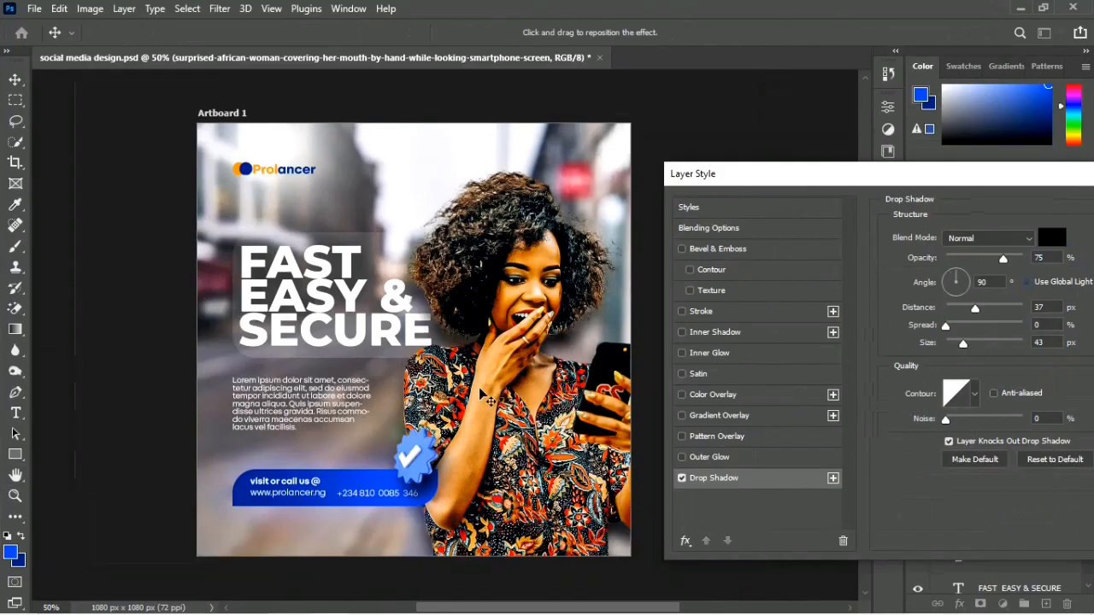
drag(489, 400, 472, 411)
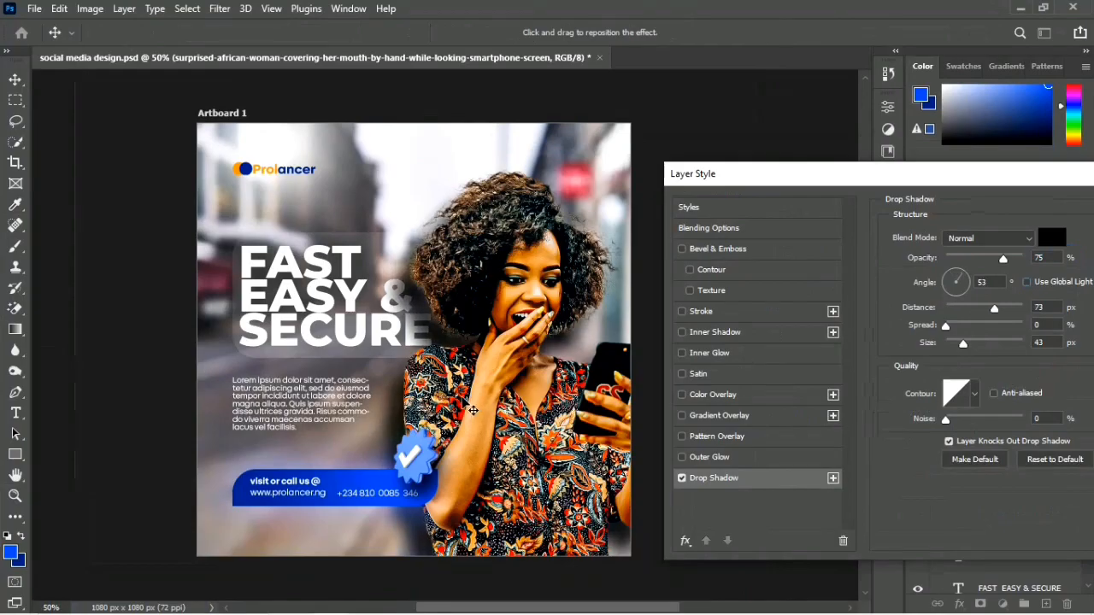
drag(473, 411, 453, 423)
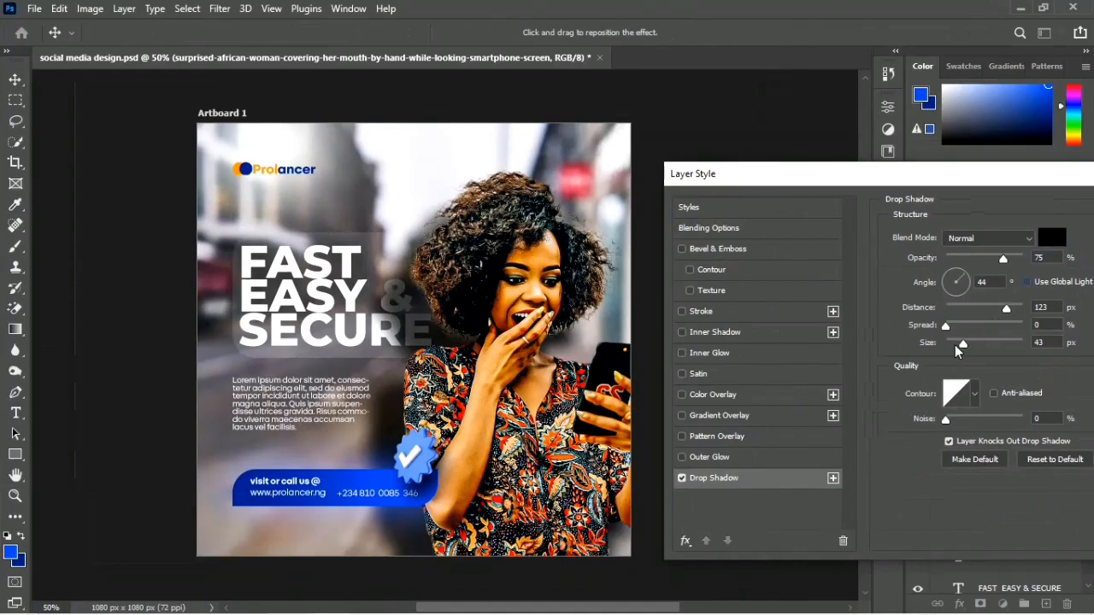
Step: Lower the woman's drop shadow opacity to 31%, apply it, deselect the layer and save the design
drag(1002, 267, 981, 266)
click(983, 259)
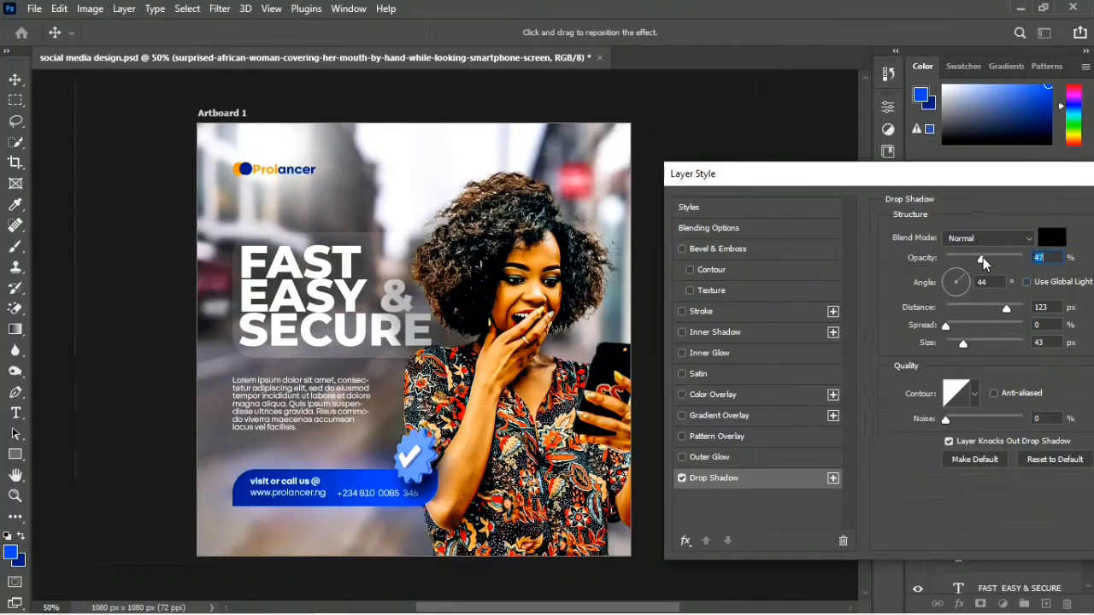
drag(983, 260, 972, 259)
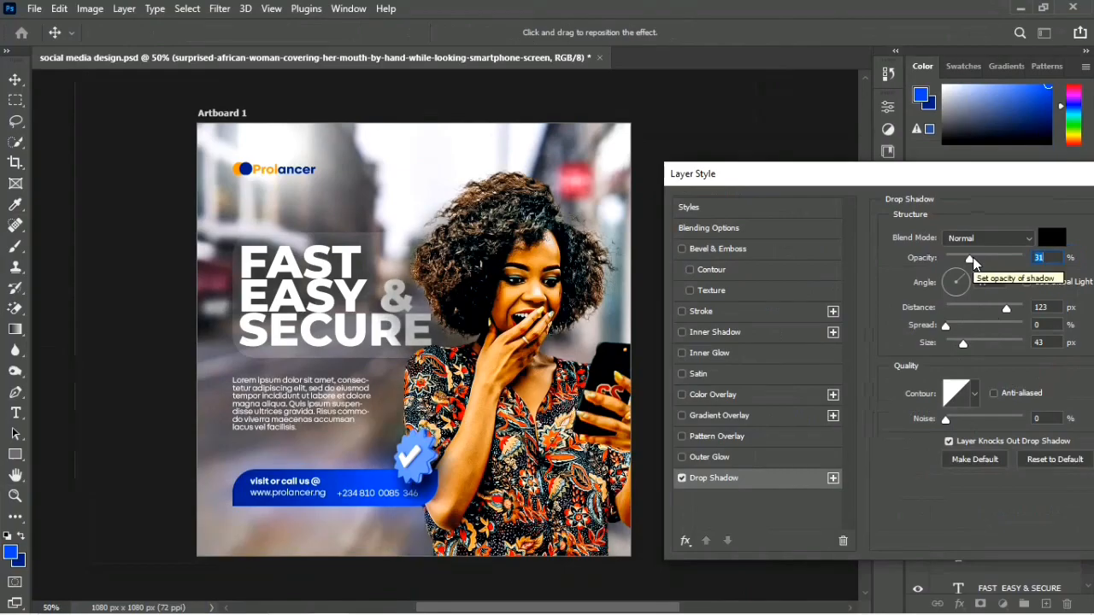
key(Return)
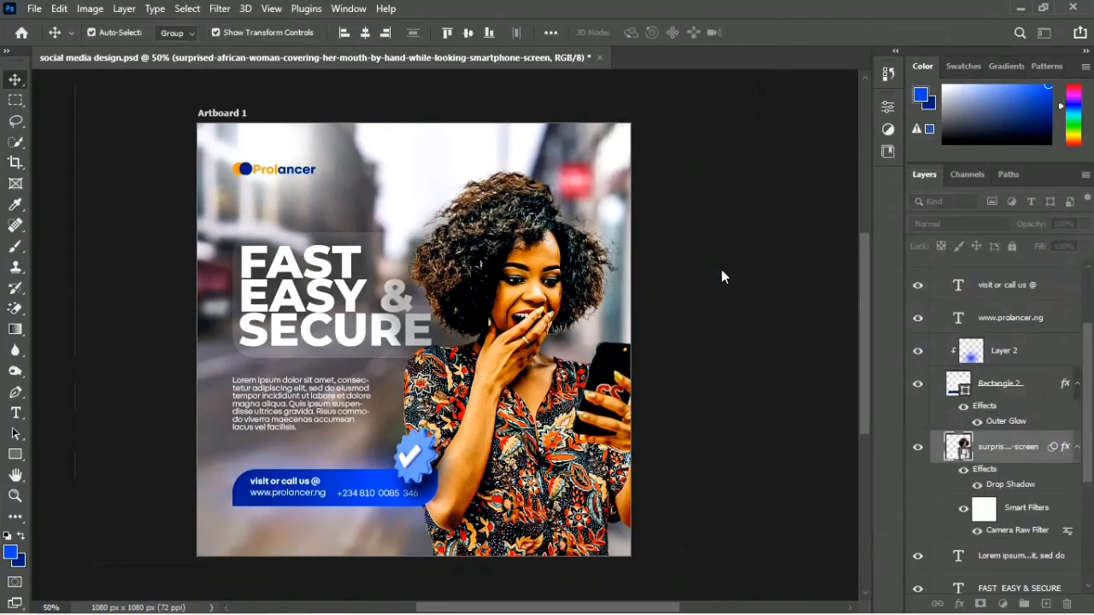
click(783, 314)
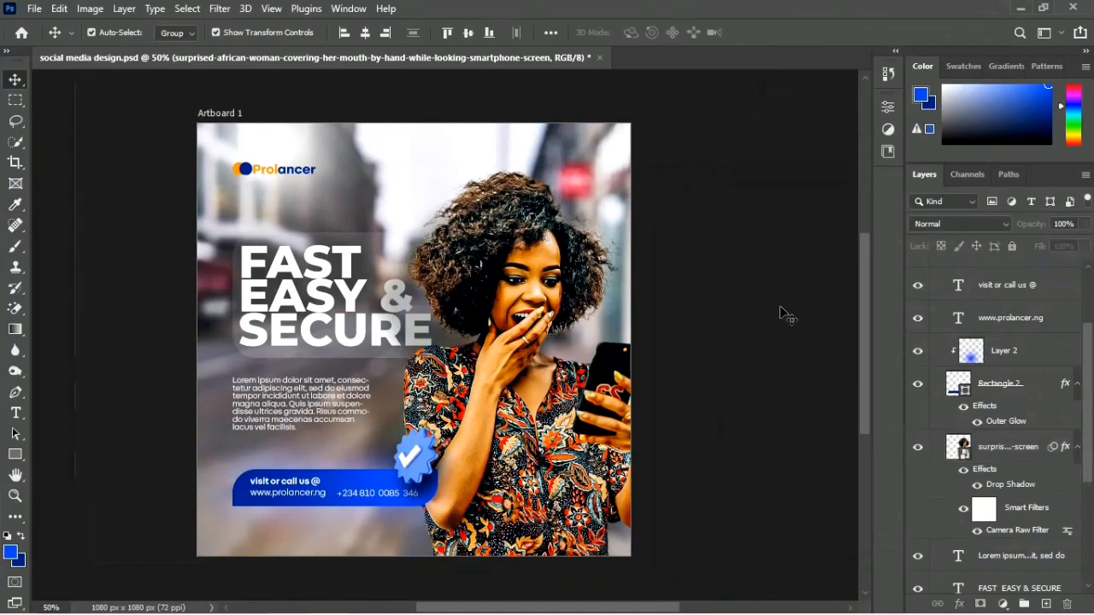
key(ctrl+s)
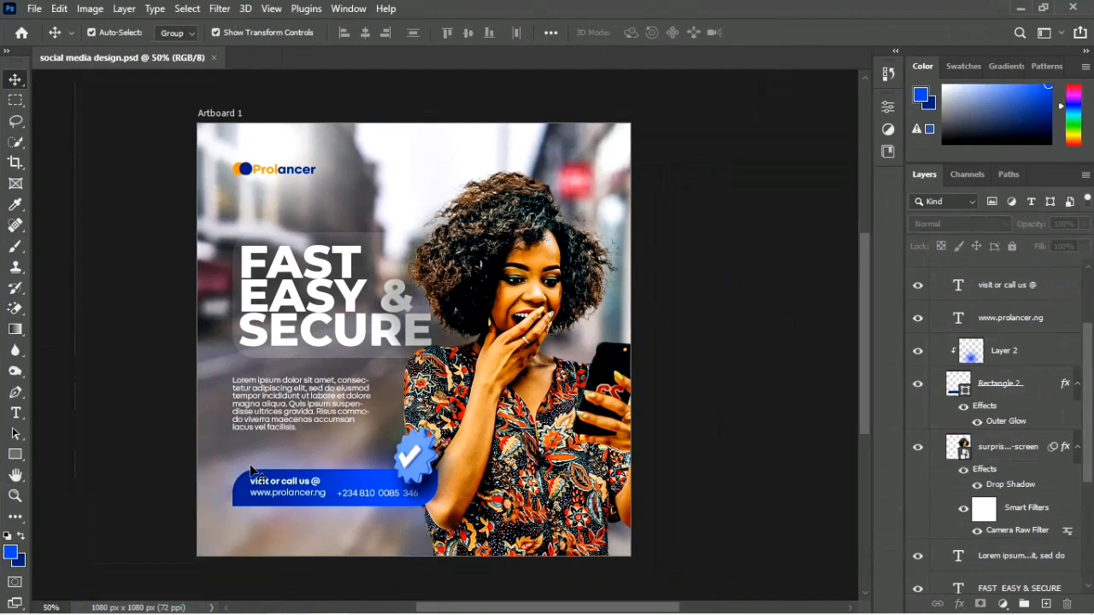
Step: Add a new empty layer directly above Layer 1, beneath the Prolancer logo layer
click(221, 450)
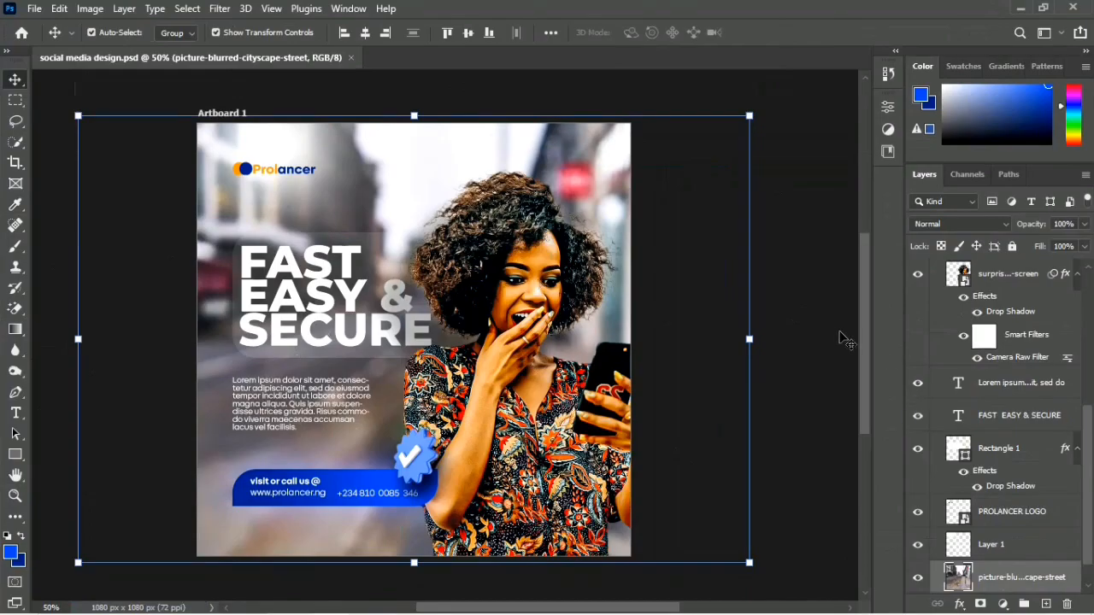
click(991, 545)
click(1046, 604)
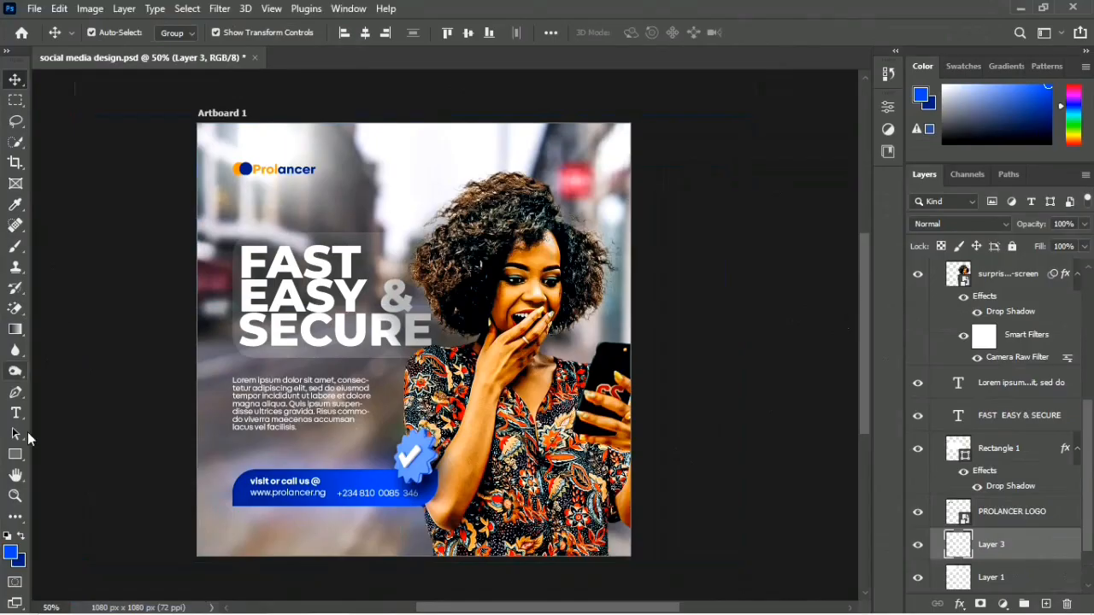
Step: Set the foreground colour to a fully saturated bright orange, starting from the skin tone sampled on the woman's forehead
key(b)
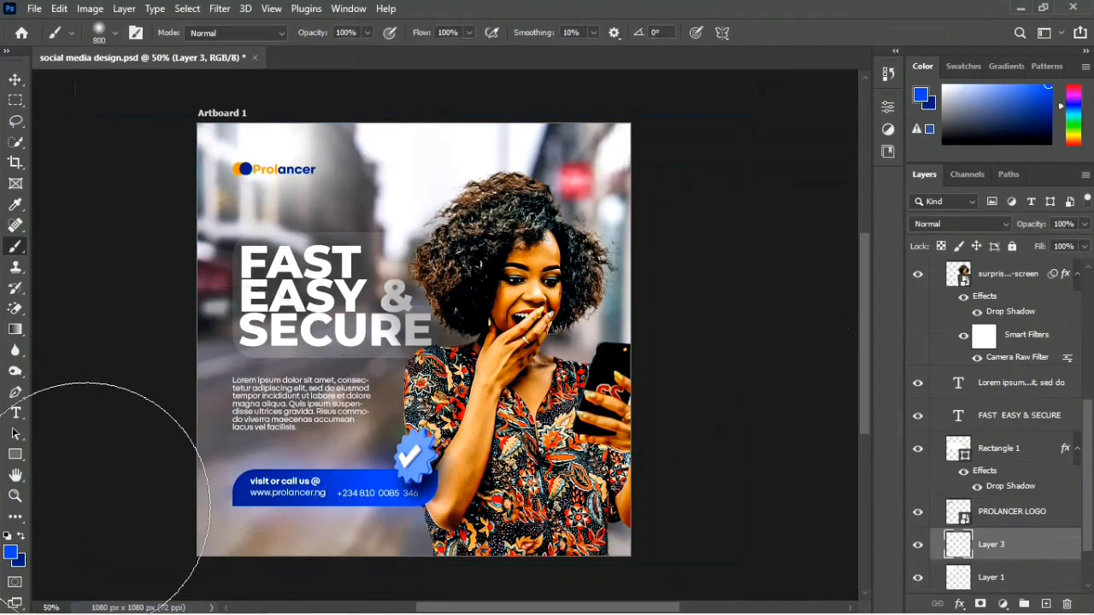
click(10, 554)
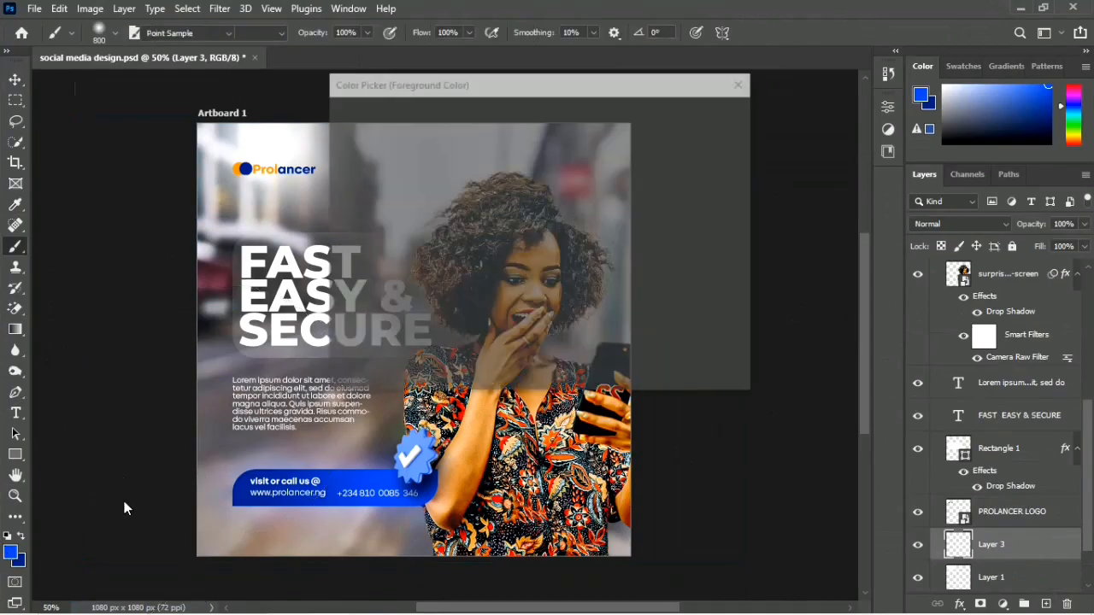
drag(352, 81, 821, 256)
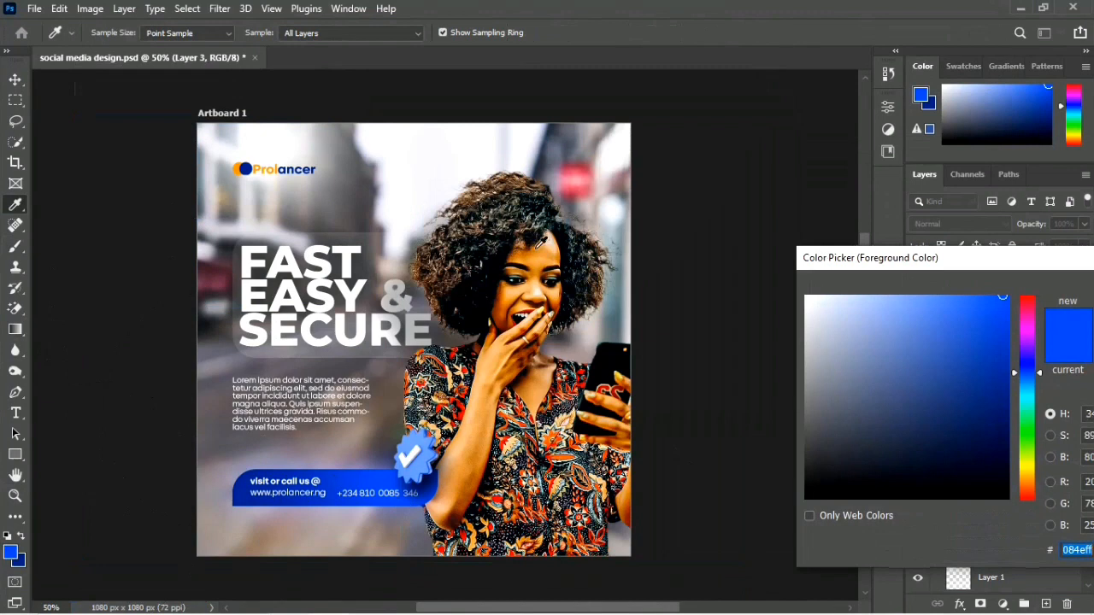
click(541, 246)
click(542, 247)
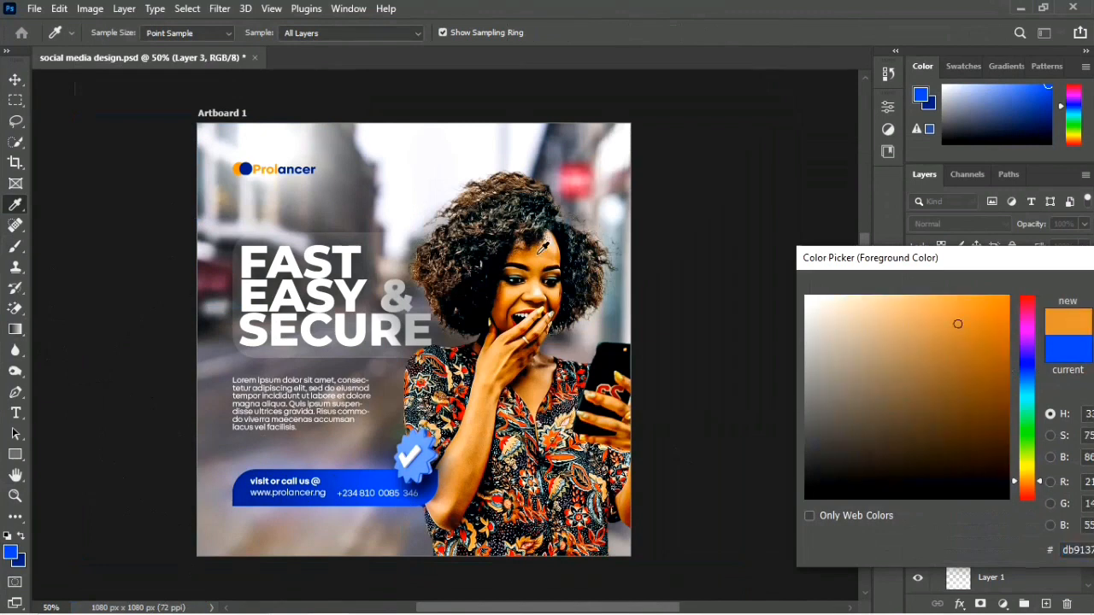
drag(1006, 305, 1010, 284)
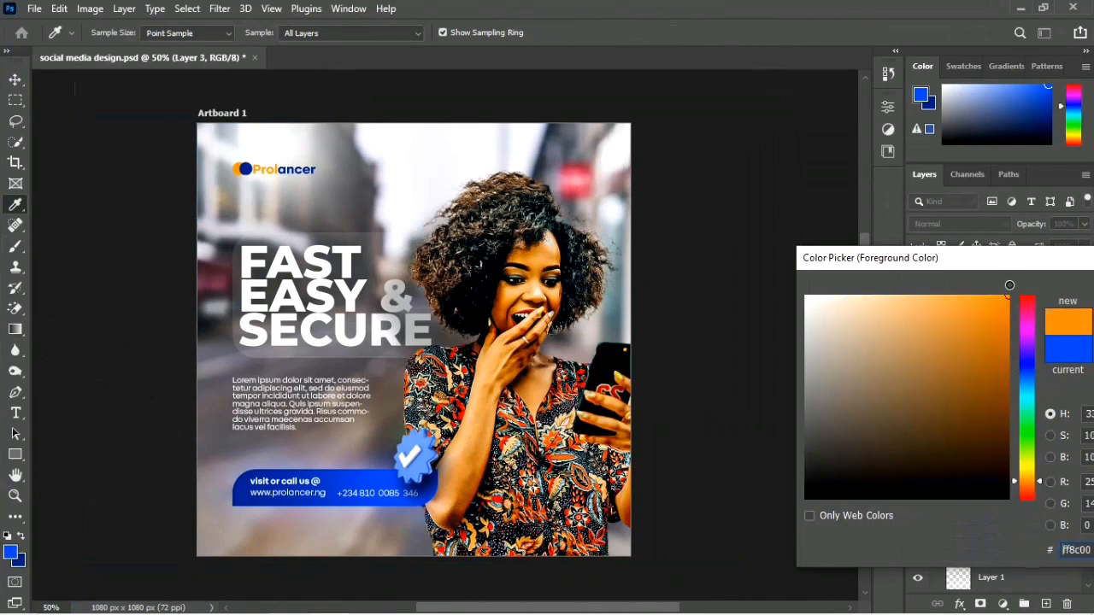
key(Return)
Step: Enlarge the soft brush to 1200 px and paint an orange glow over the artboard's left edge behind the headline
key(b)
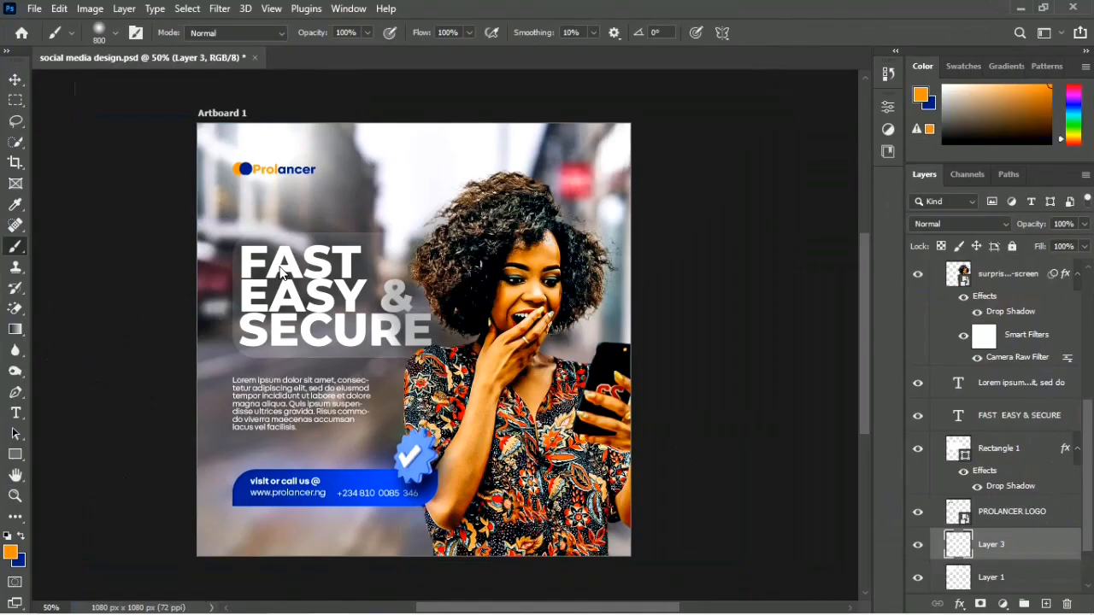
key(bracketright)
key(bracketright)
key(bracketright)
key(bracketright)
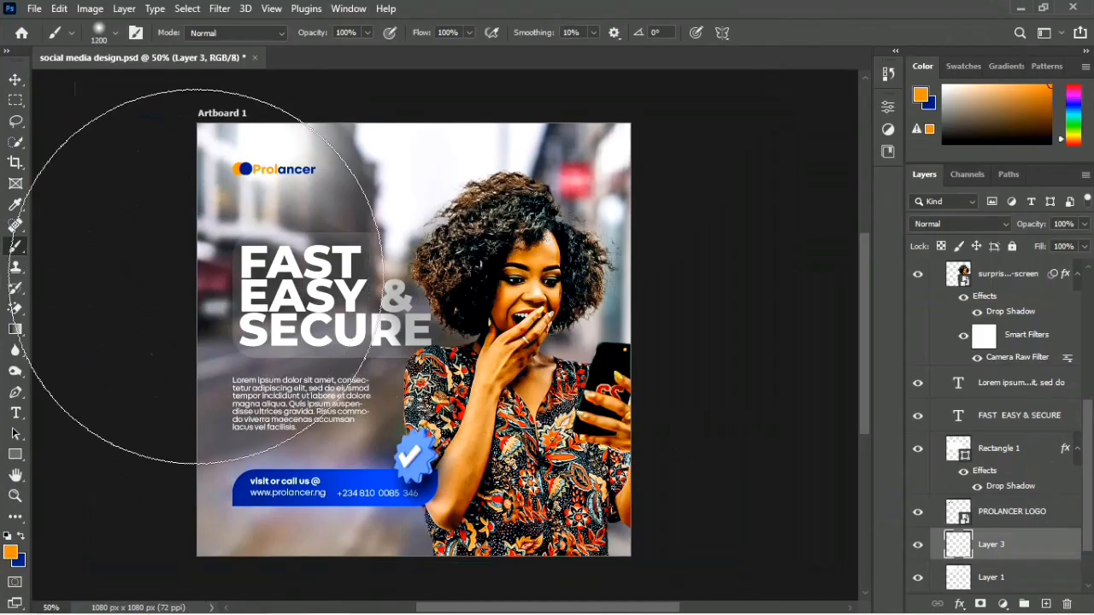
click(141, 273)
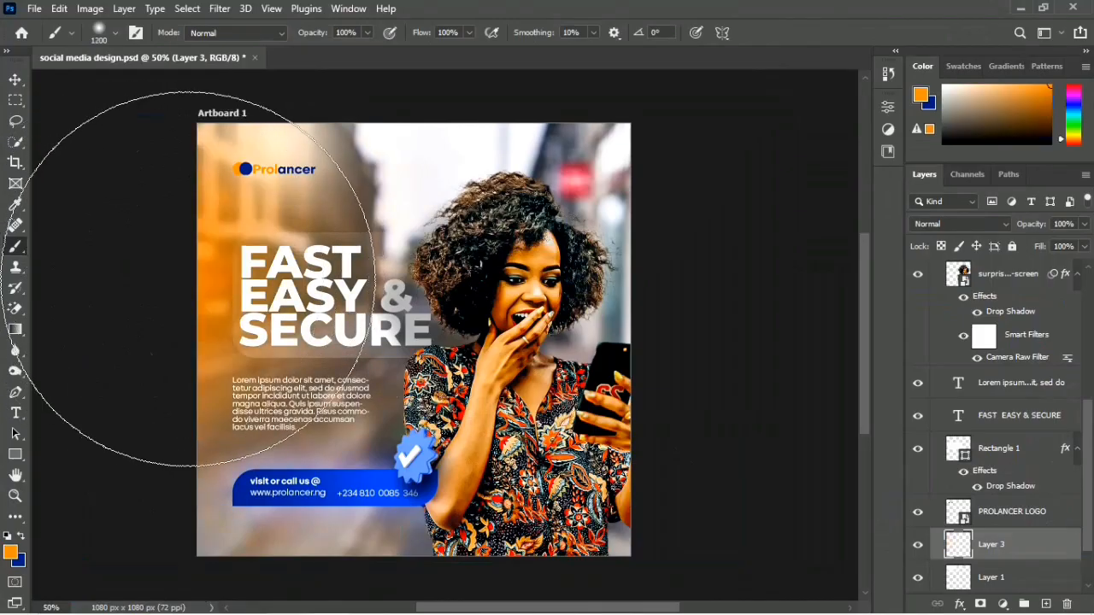
Step: Undo the painted orange glow and try 1200 px soft dabs at different heights along the artboard's left edge, undoing them
key(ctrl+z)
click(97, 276)
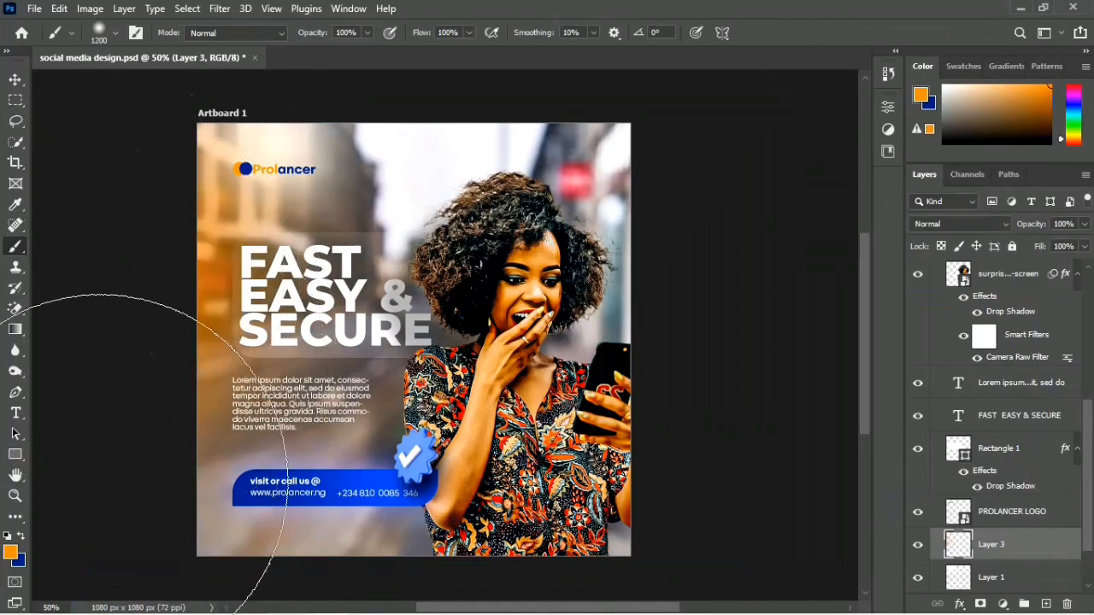
click(120, 523)
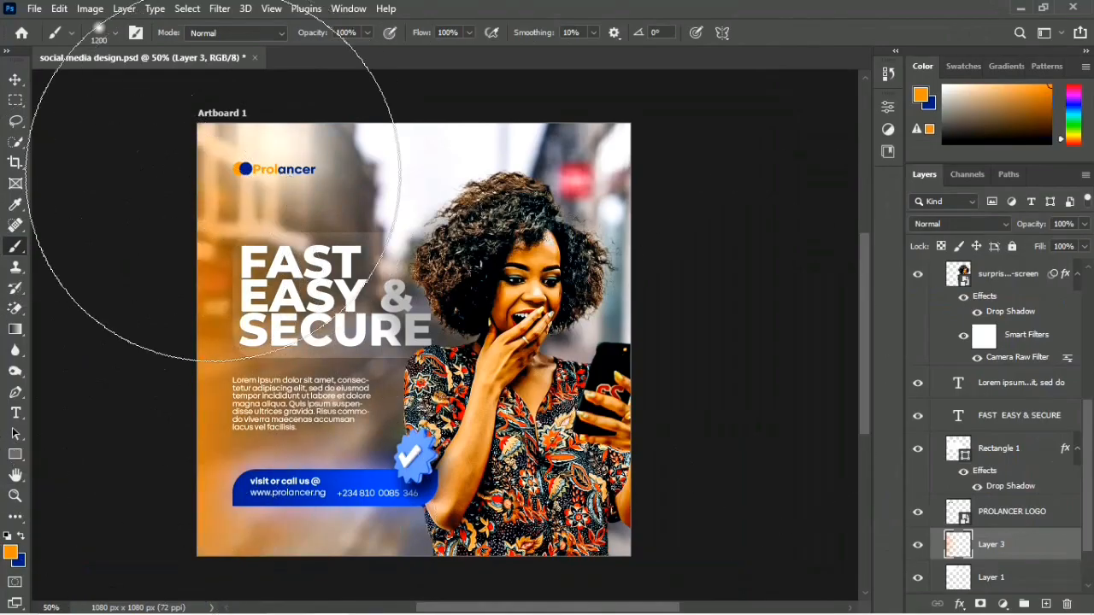
key(ctrl+z)
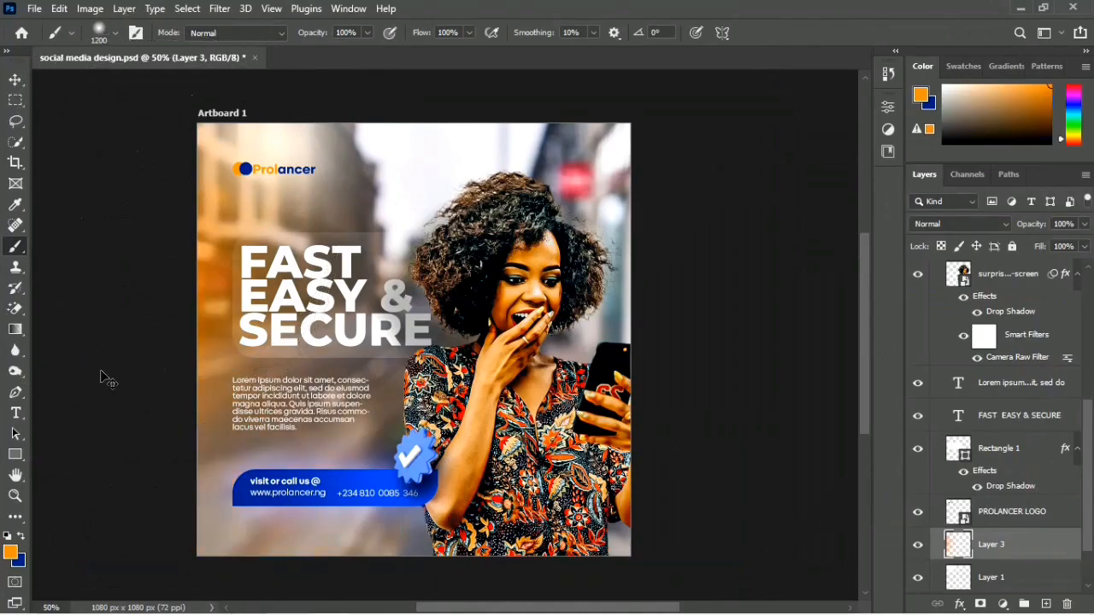
click(102, 438)
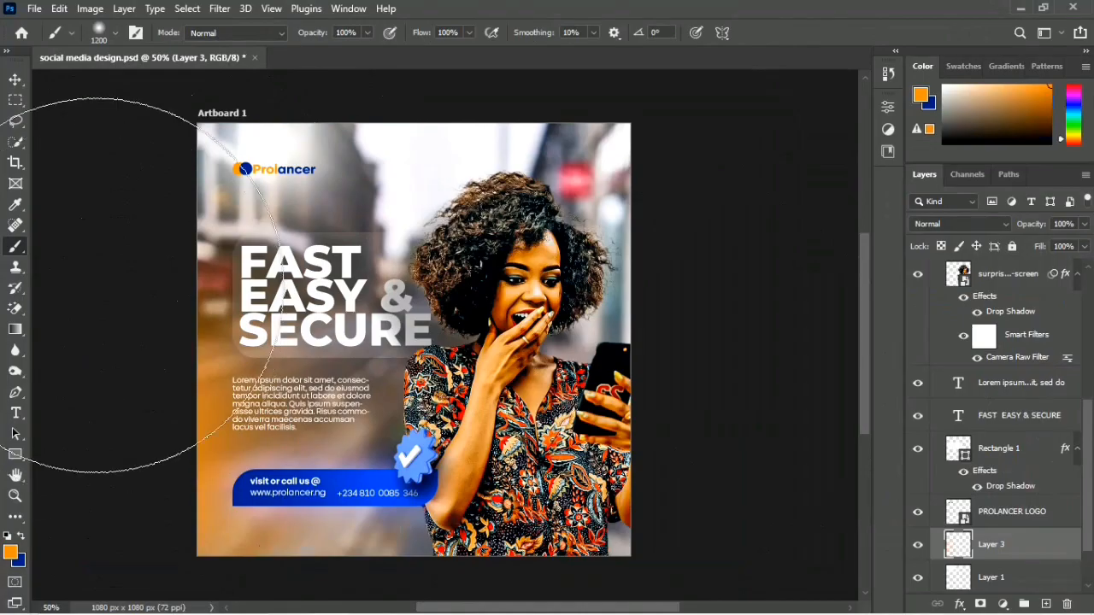
key(ctrl+z)
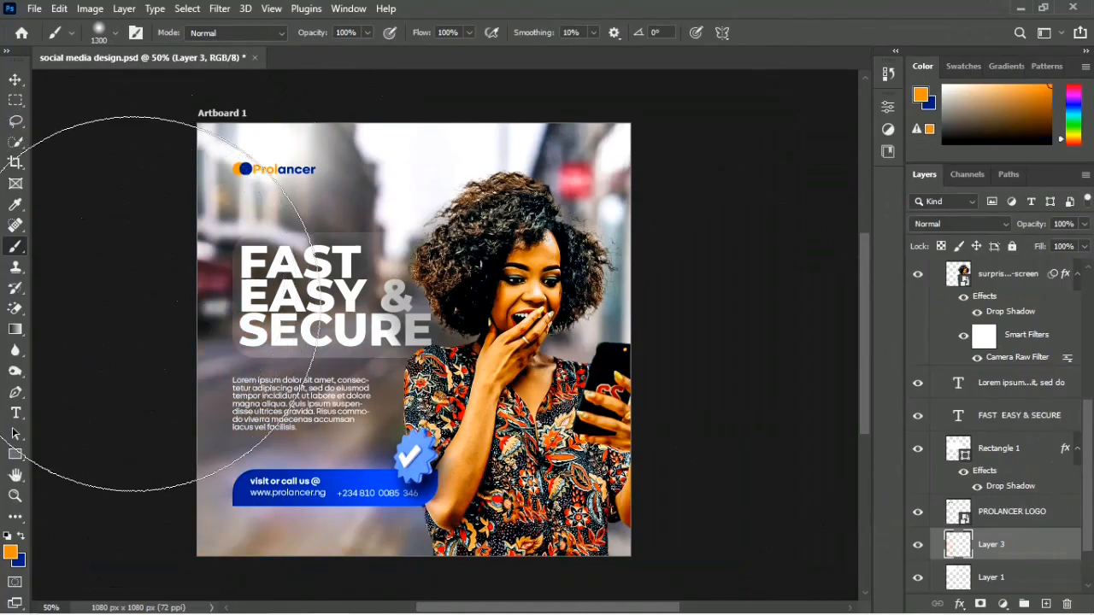
Step: Enlarge the soft brush to 2300 px and paint a broad, soft orange glow over the artboard's left side on Layer 3
key(bracketright)
key(bracketright)
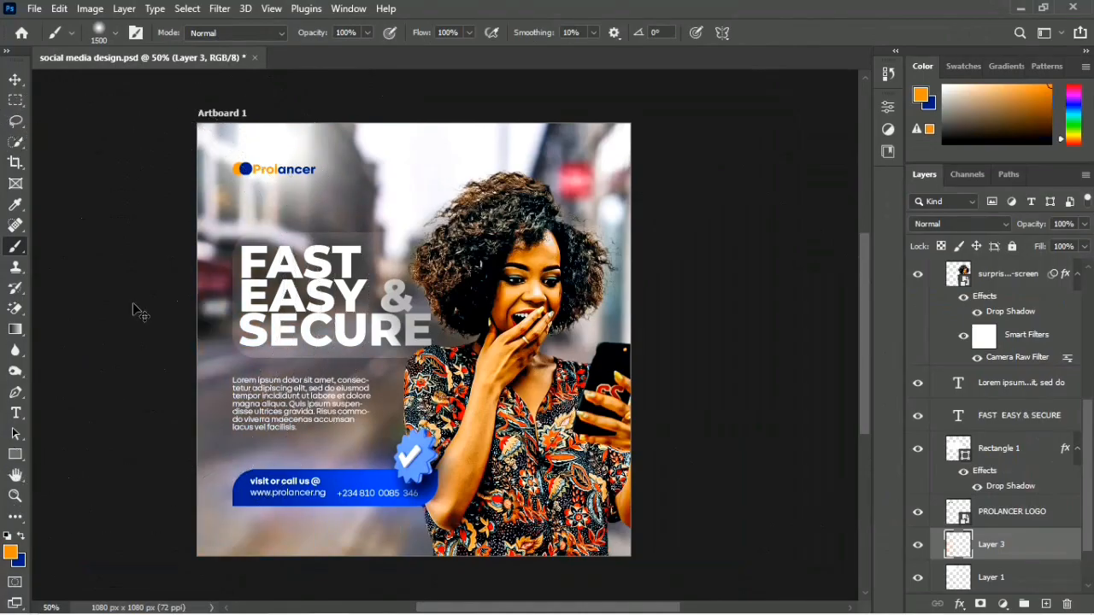
key(ctrl+minus)
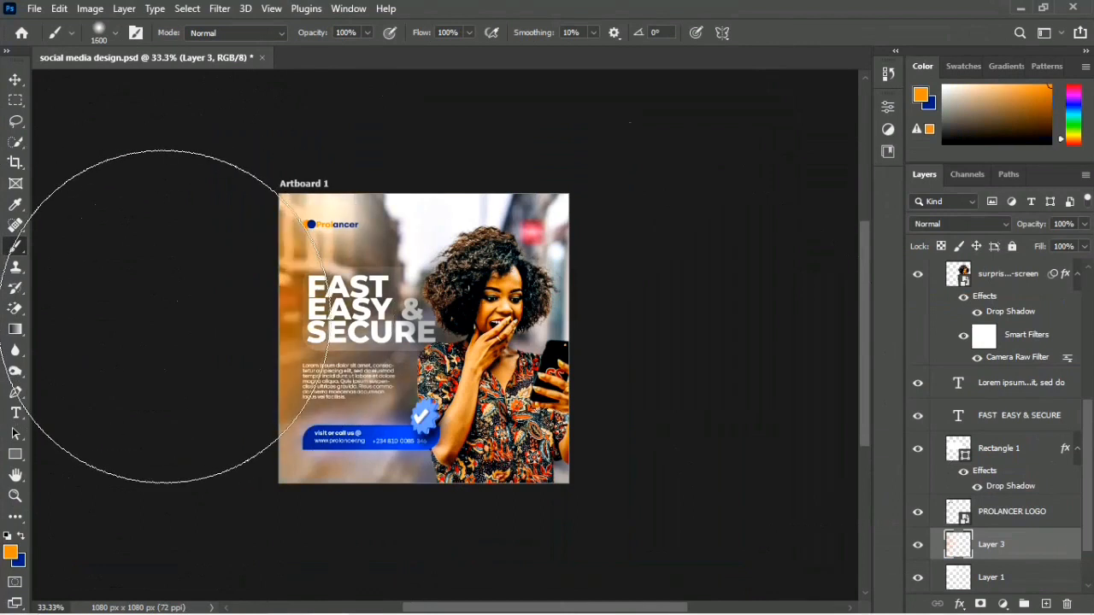
key(bracketright)
key(bracketright)
key(bracketright)
key(bracketright)
key(bracketright)
key(bracketright)
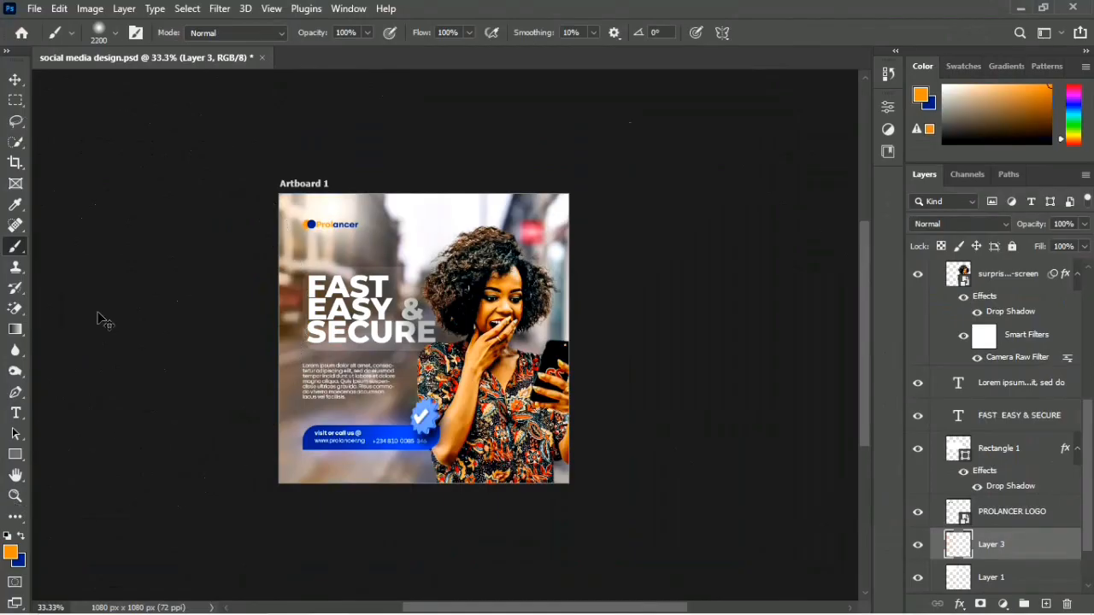
key(ctrl+z)
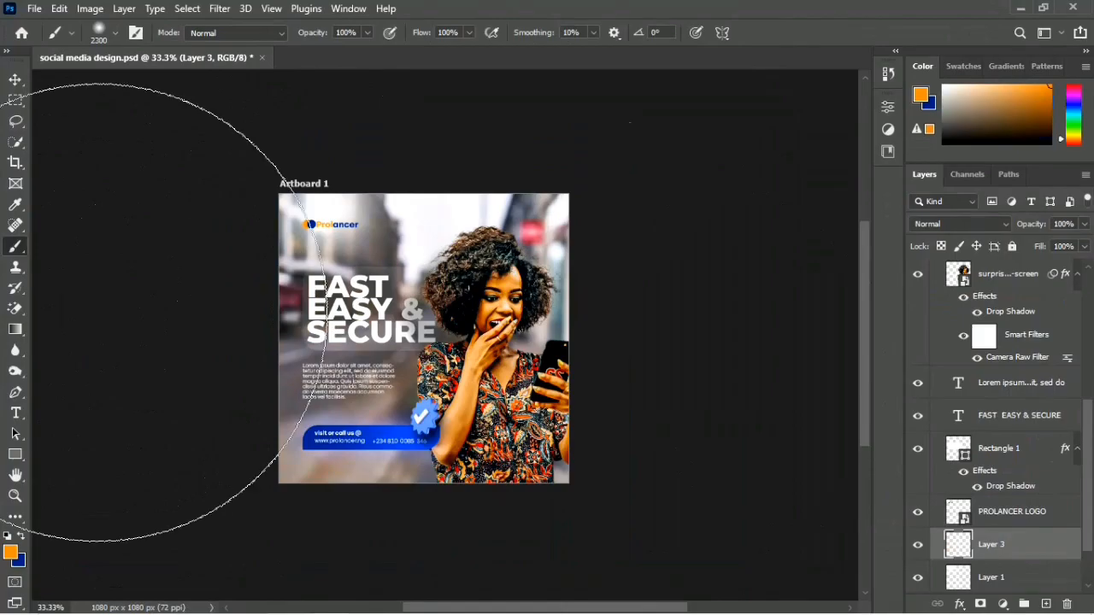
key(bracketright)
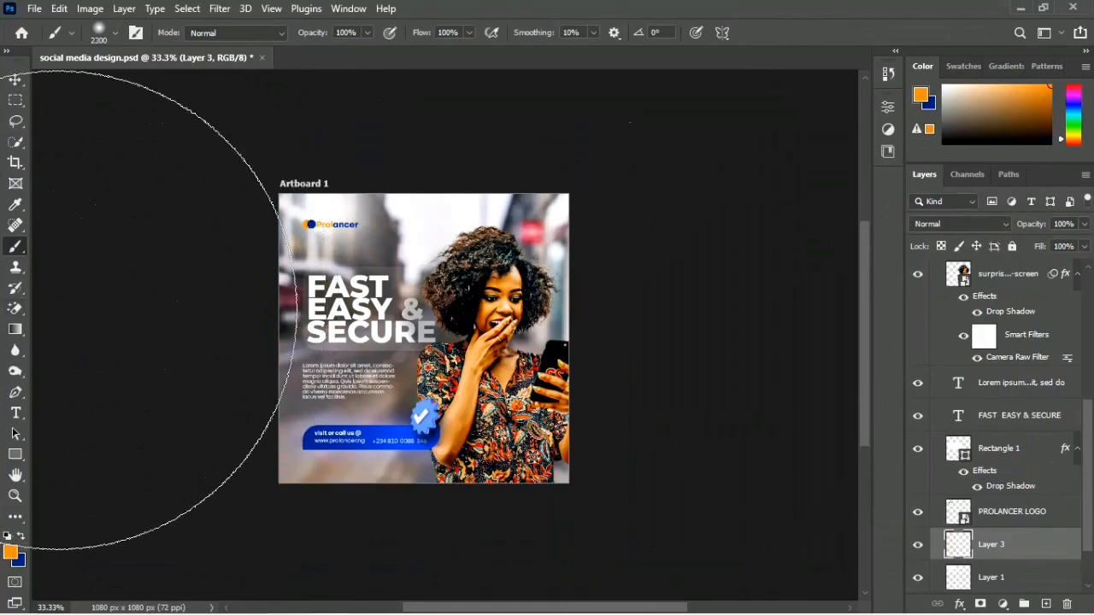
drag(103, 332, 269, 361)
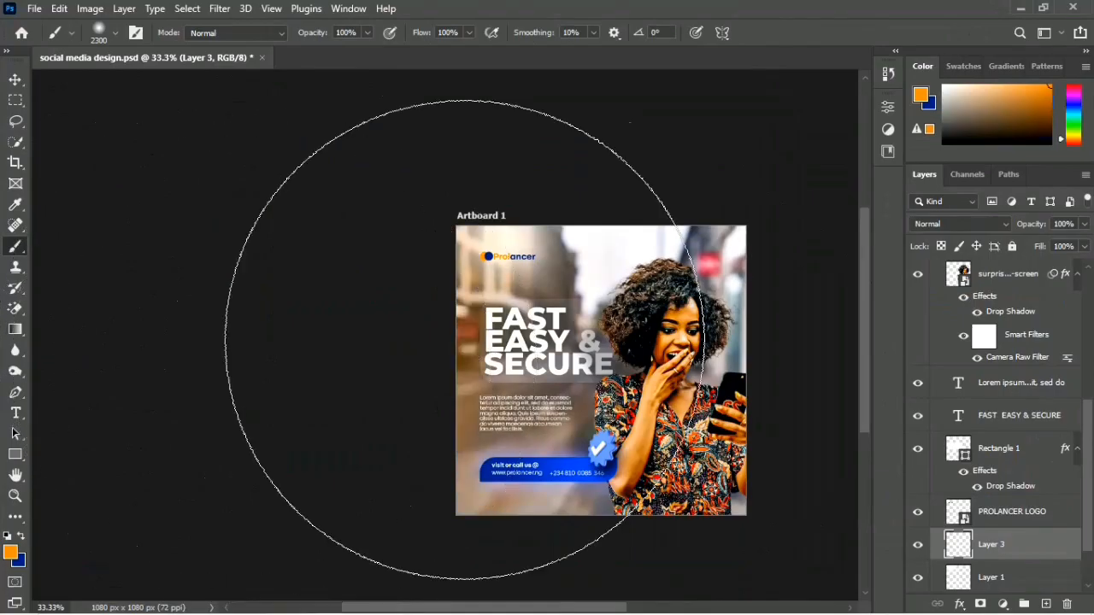
mouse_move(425, 321)
mouse_down()
mouse_move(217, 290)
mouse_move(238, 309)
mouse_up()
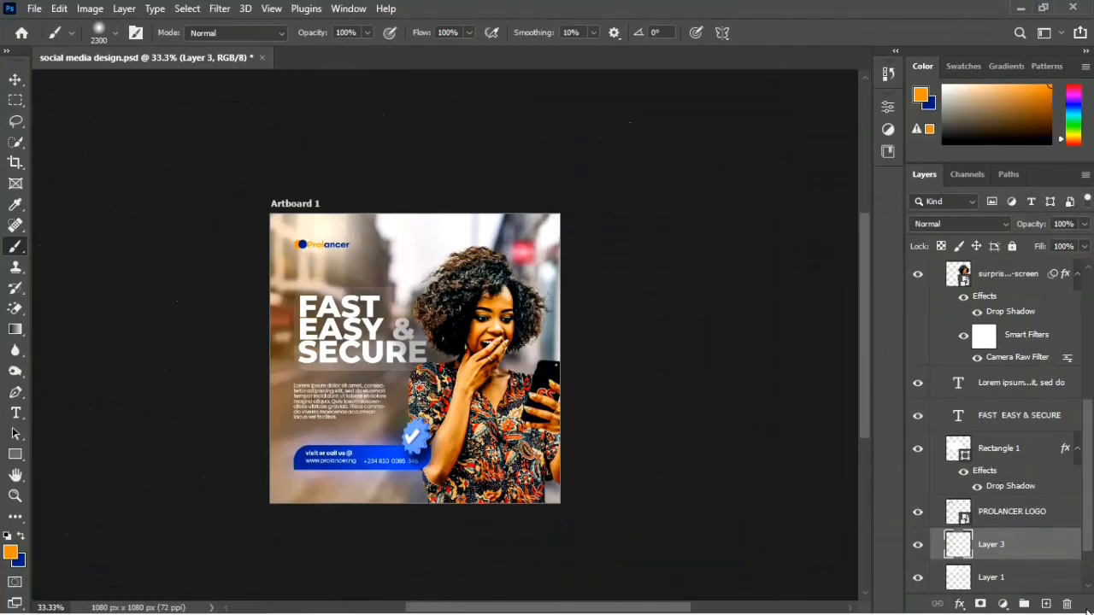
Step: Duplicate the orange glow layer to intensify the glow, deselect the copy and save the design
key(ctrl+j)
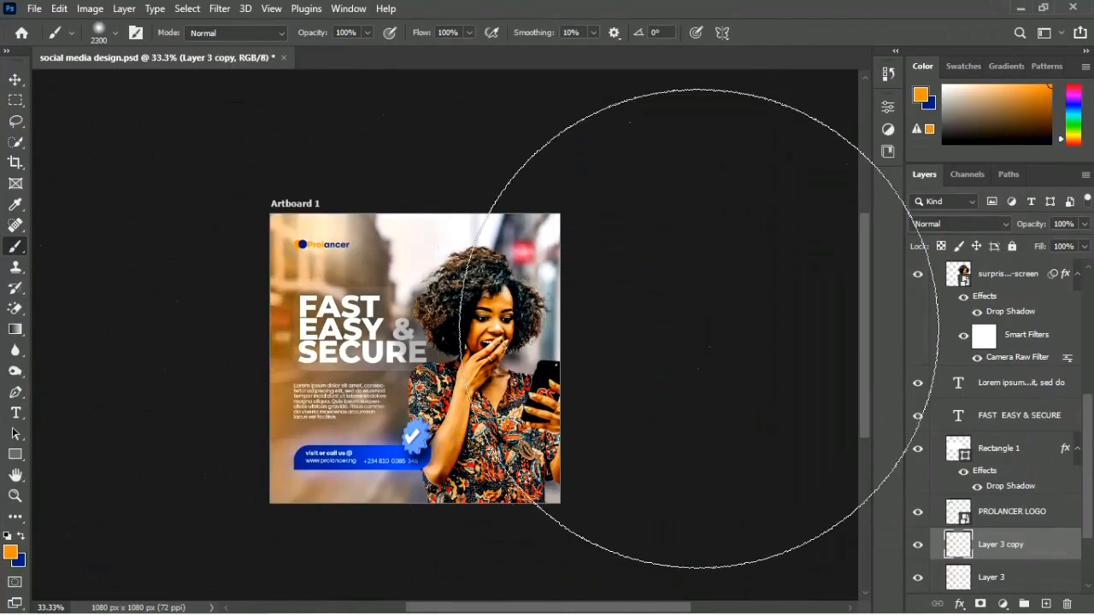
key(ctrl+plus)
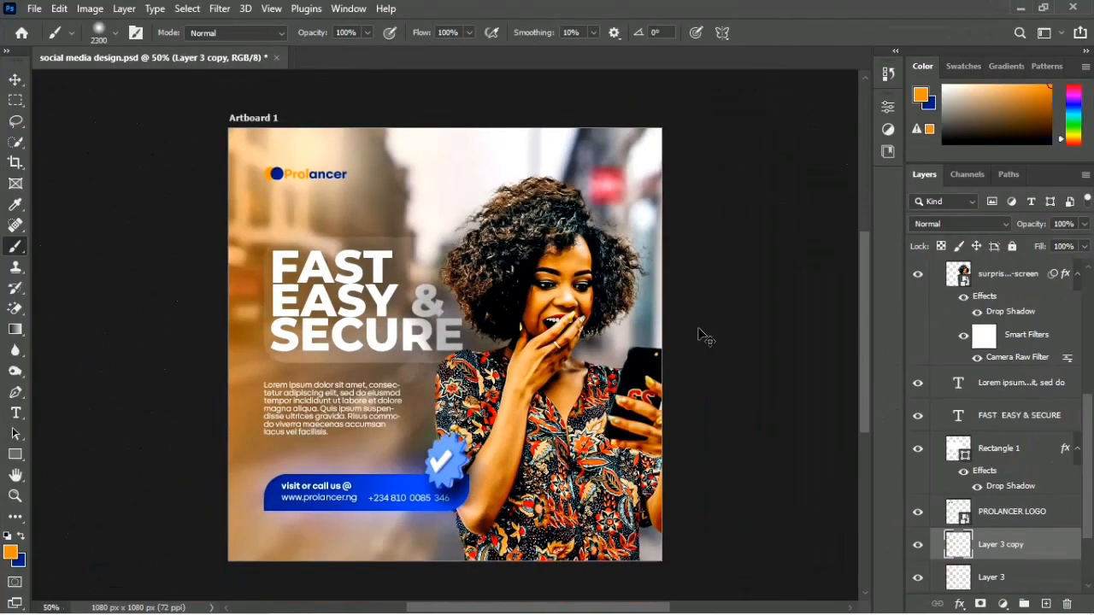
key(v)
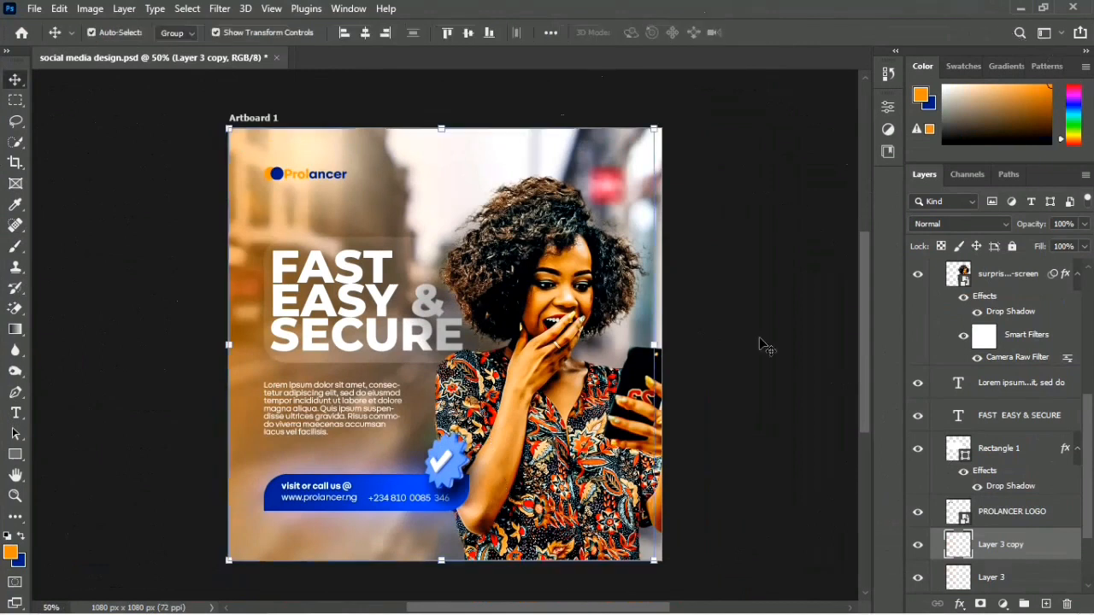
click(777, 347)
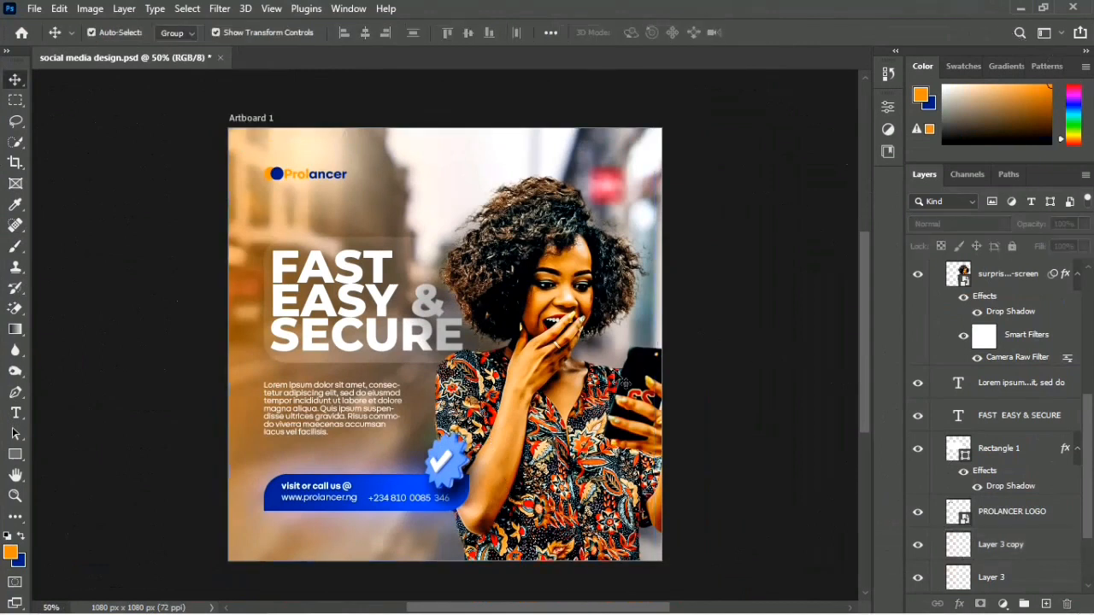
key(ctrl+s)
scroll(985, 345, up, 5)
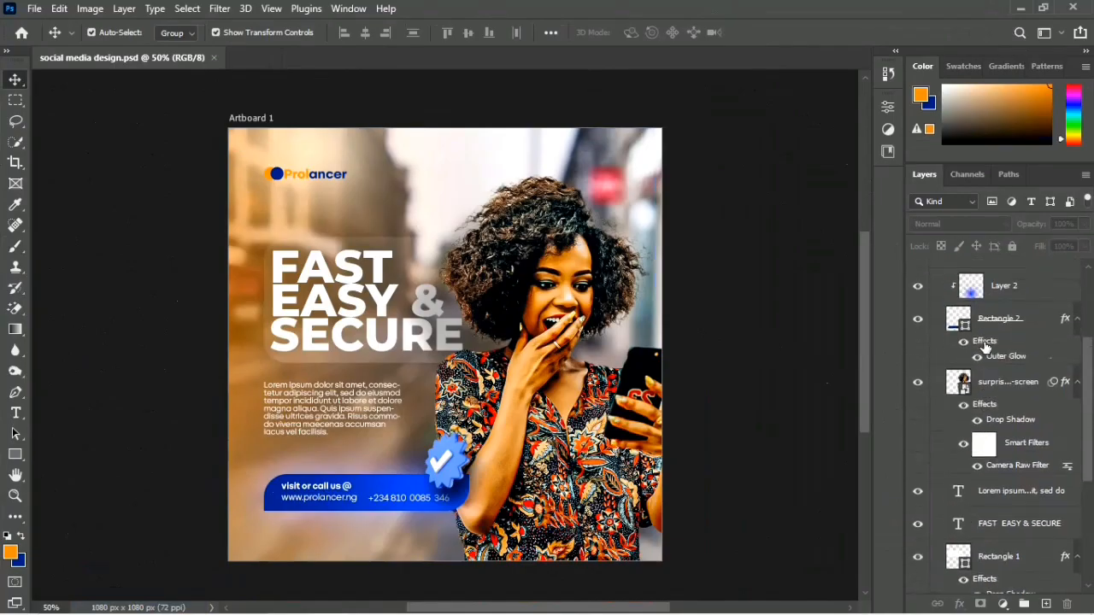
scroll(985, 345, up, 3)
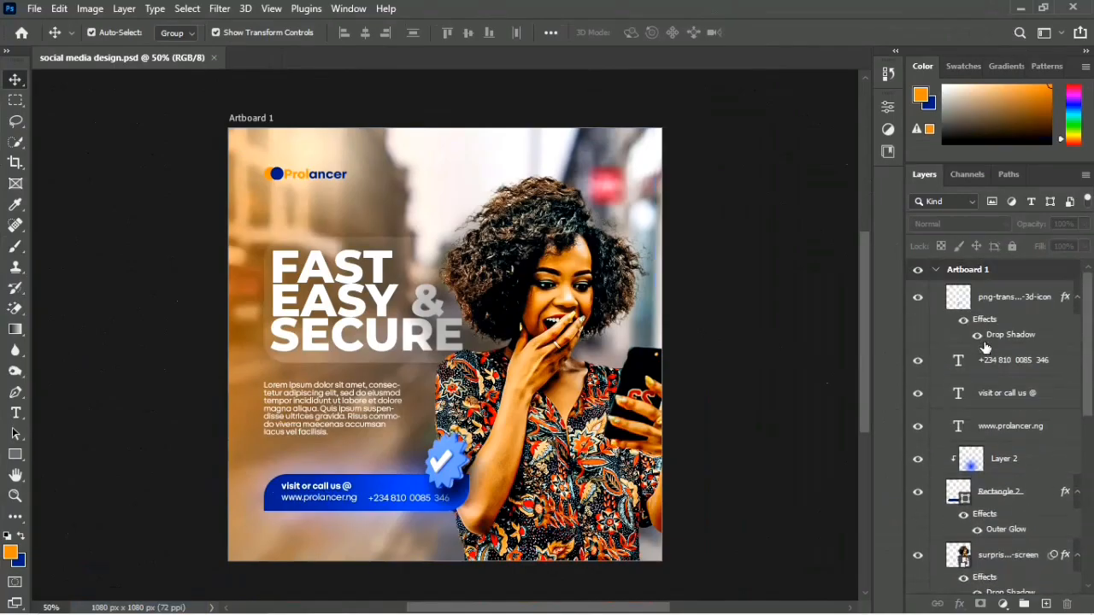